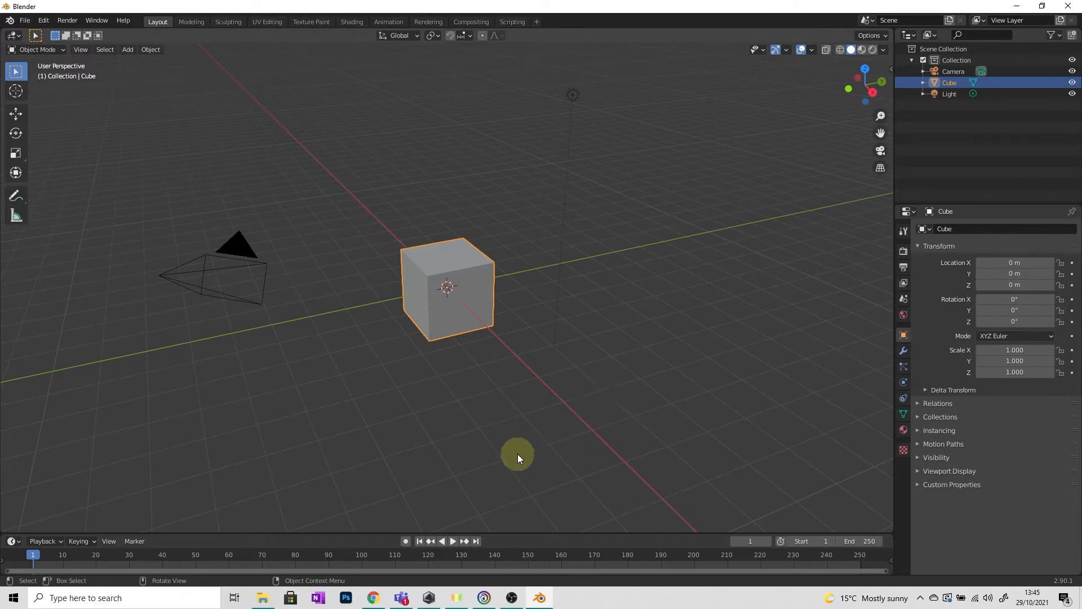
- Look at the Rubik's cube colour layout reference images in Chrome, and return to Blender
click(373, 597)
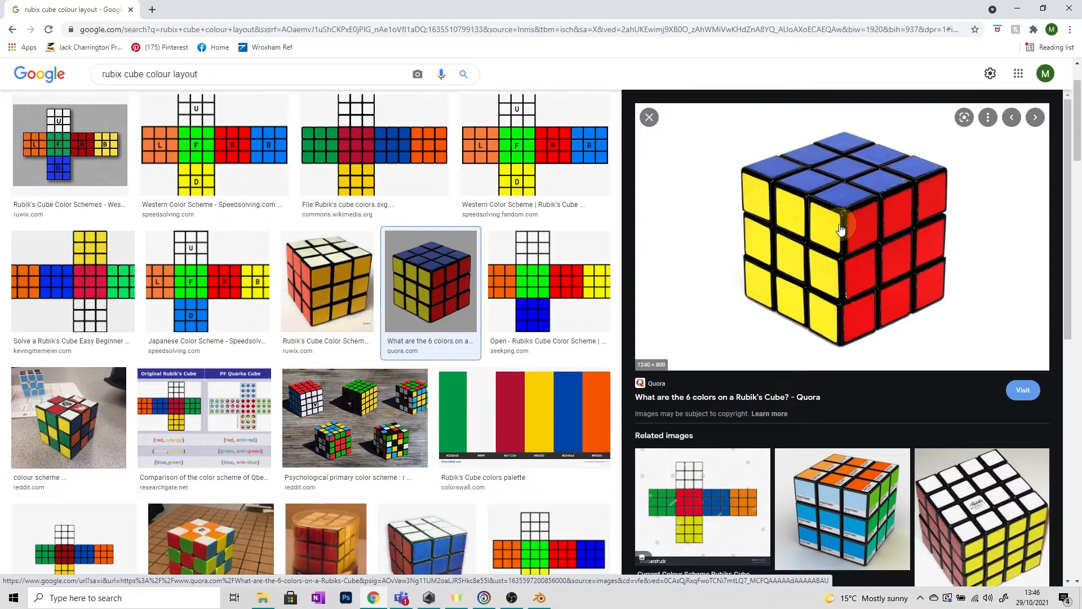
click(1017, 9)
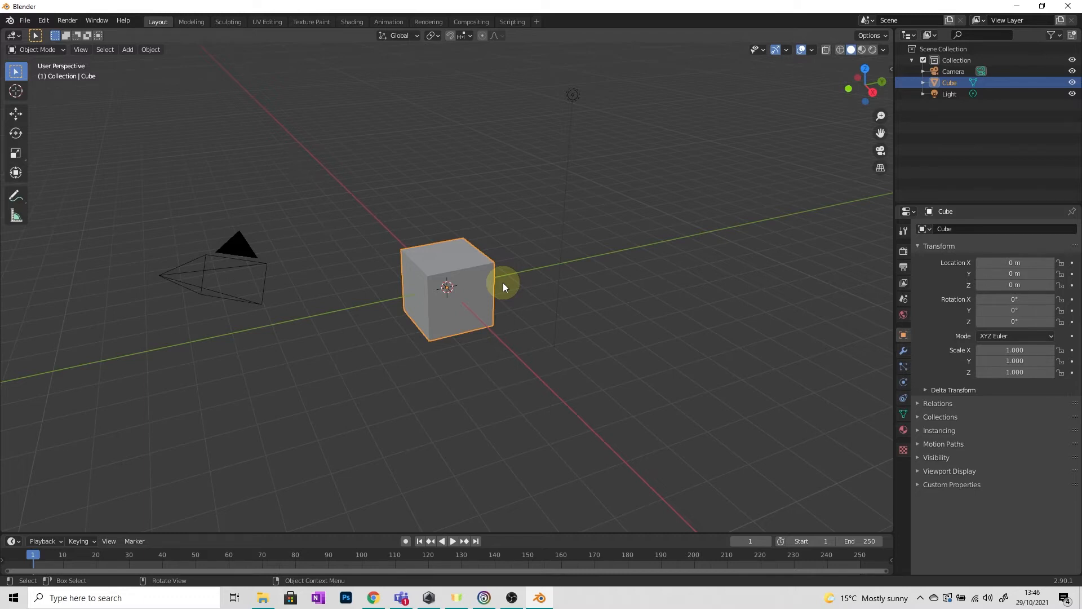
- Add a Bevel modifier to the default cube and set its segments to 5
scroll(497, 283, up, 7)
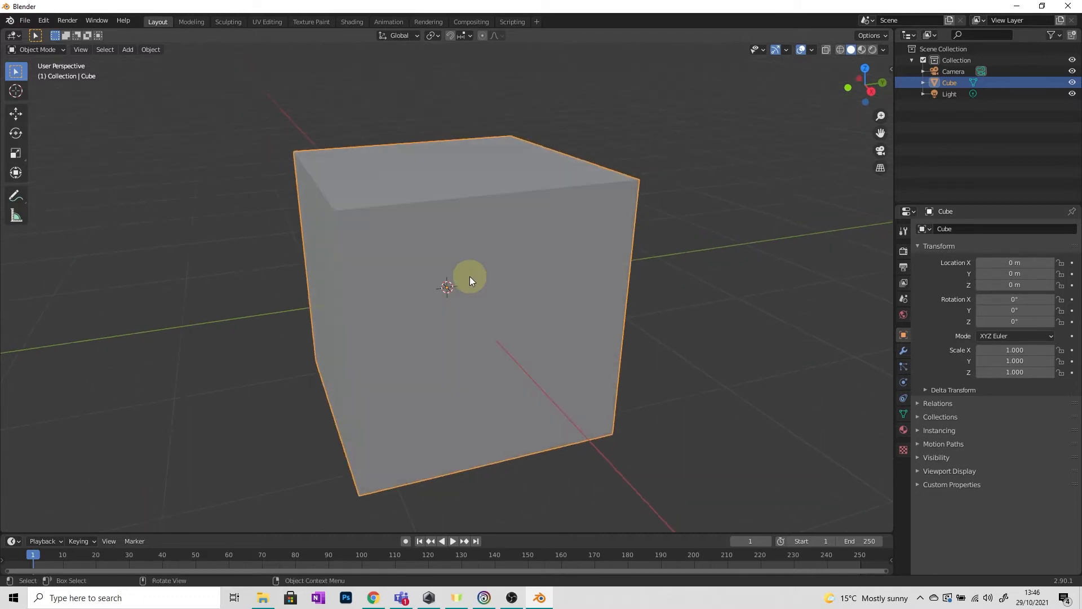
mouse_move(465, 271)
middle_down()
mouse_move(435, 279)
mouse_move(472, 281)
middle_up()
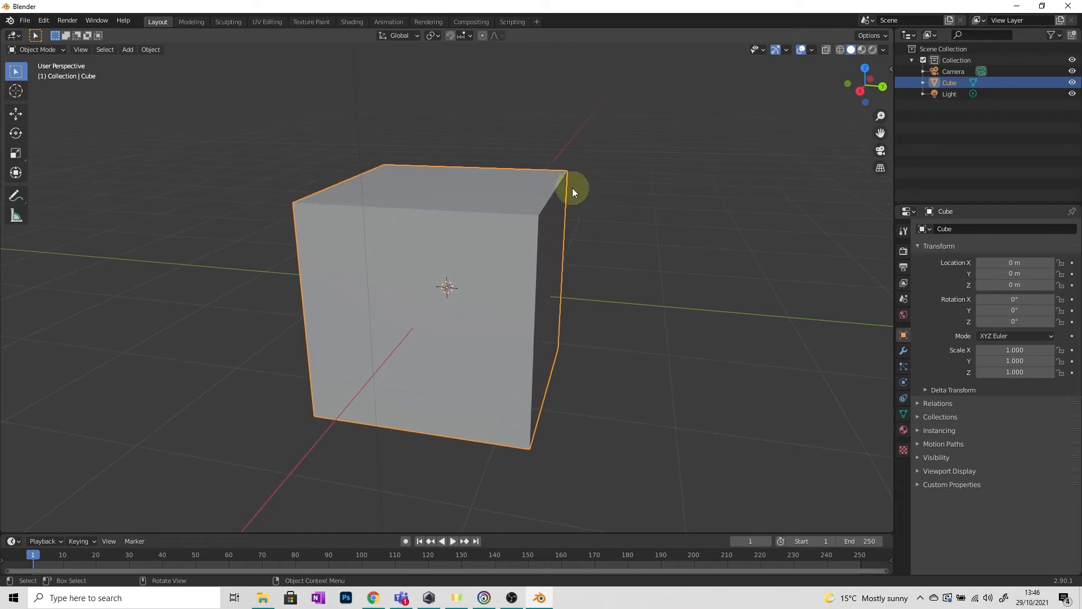
click(903, 350)
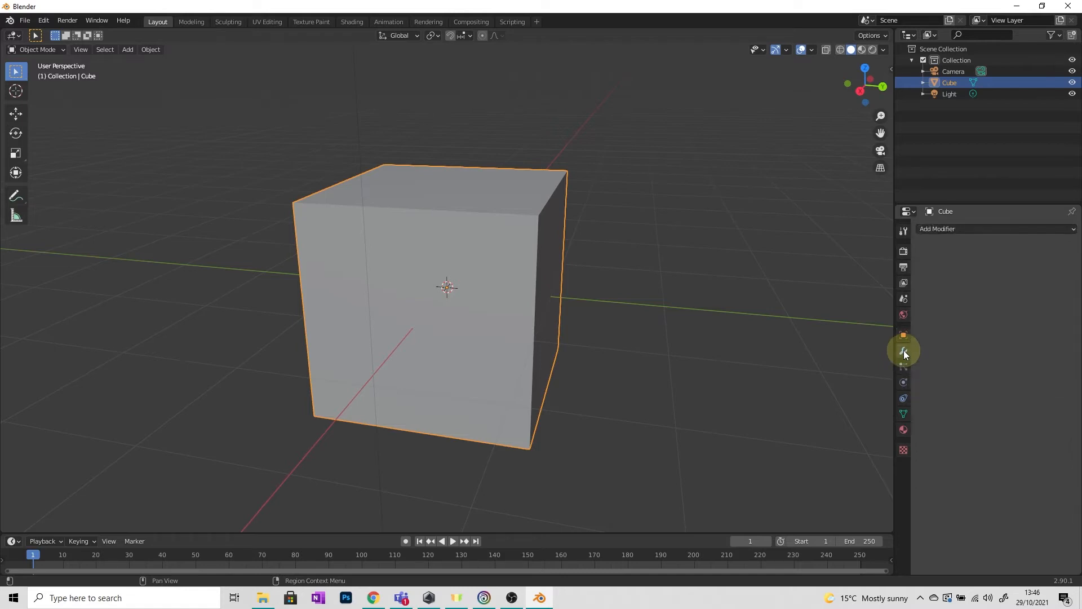
click(959, 229)
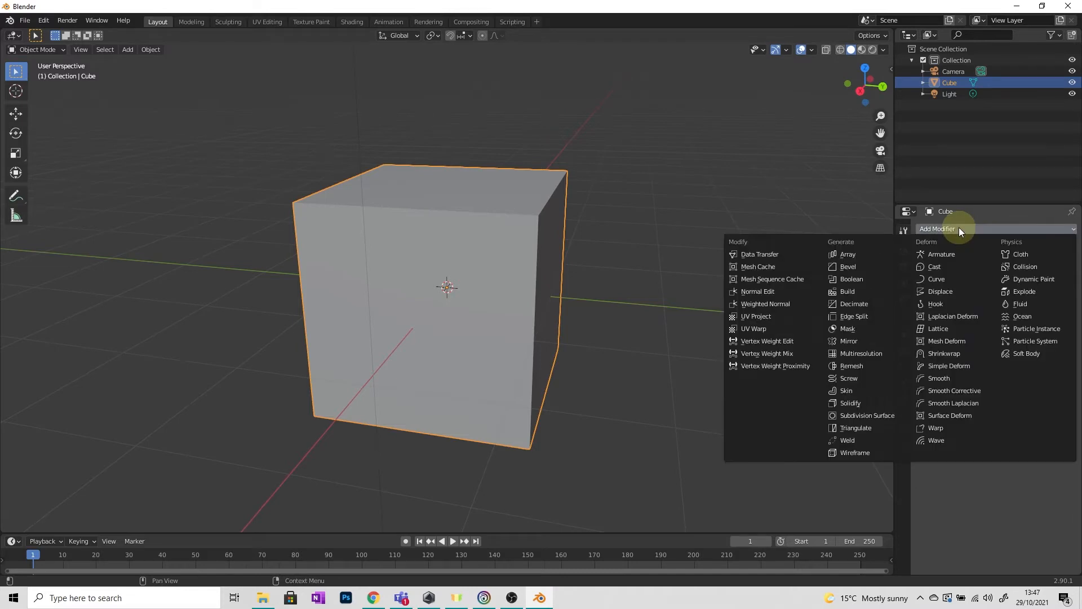
click(851, 267)
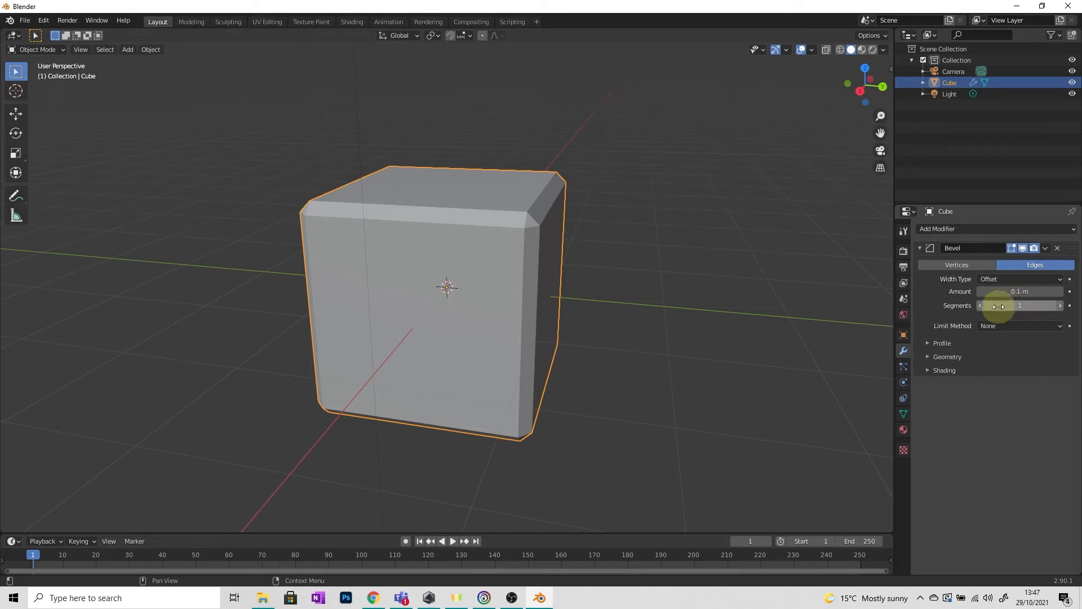
click(1060, 305)
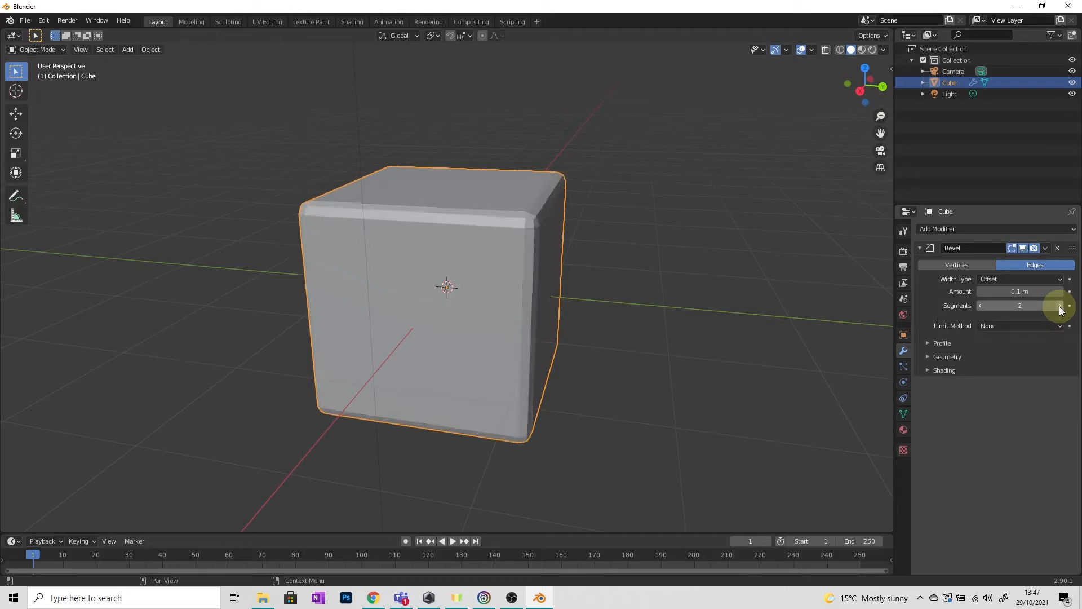
click(1059, 306)
click(1059, 306)
click(1059, 306)
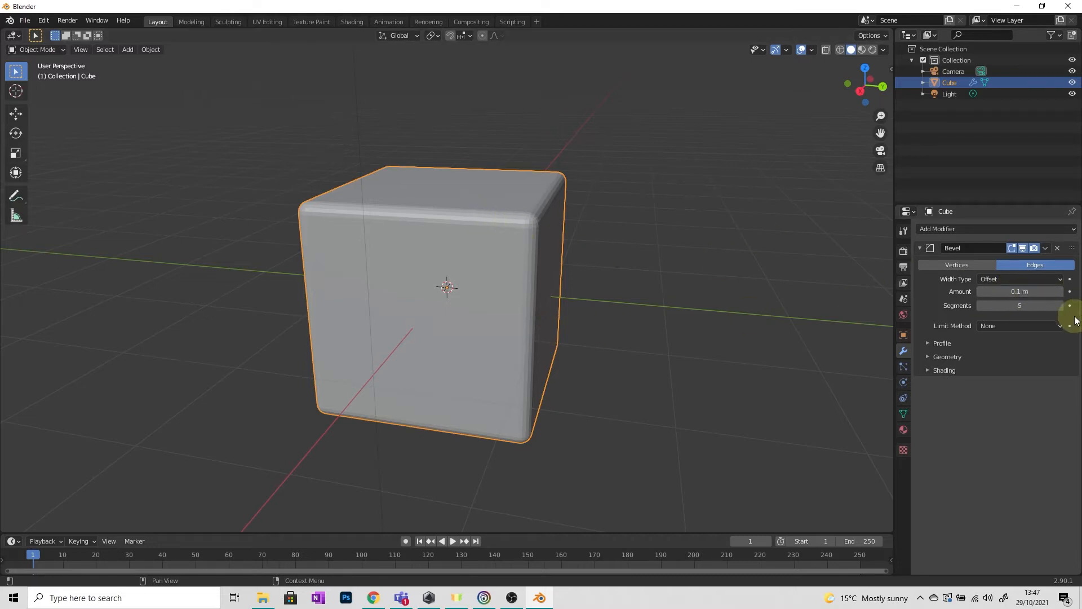
- Set the cube's bevel amount to 0.14 m
click(1060, 291)
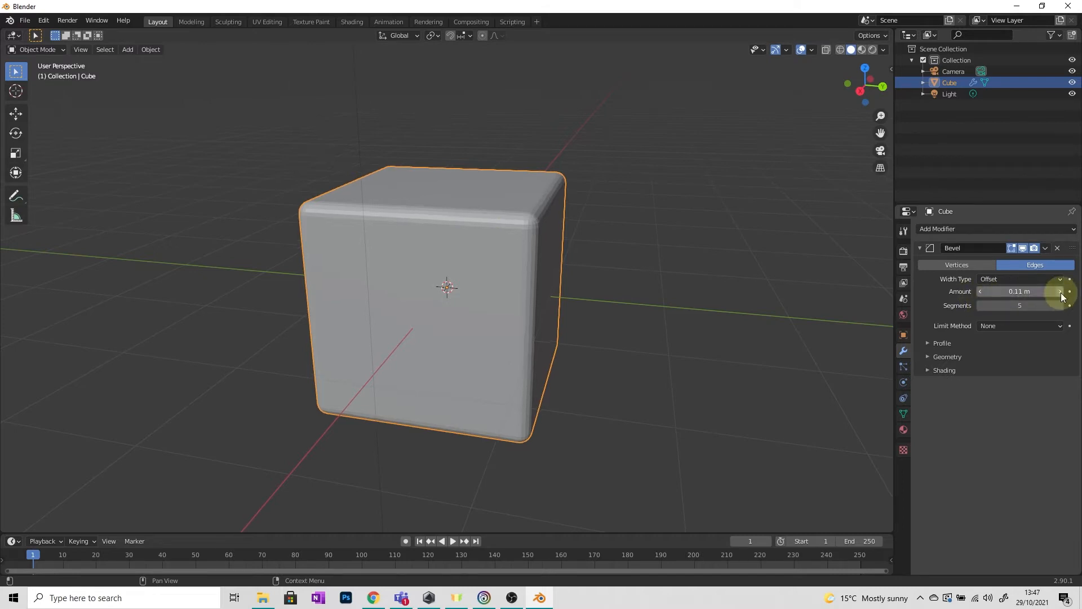
click(981, 291)
click(1062, 292)
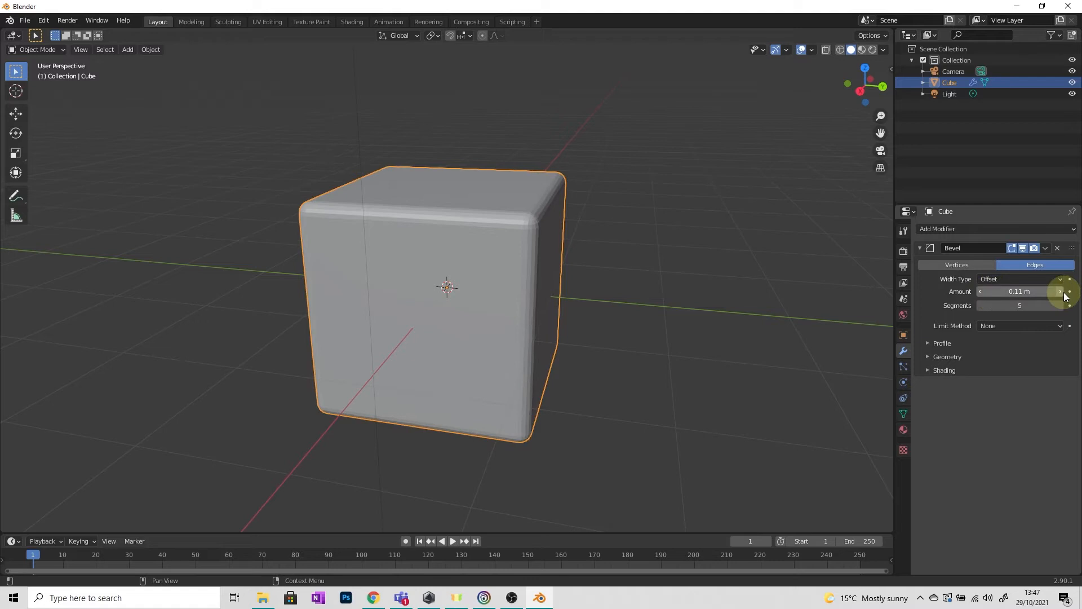
click(1061, 292)
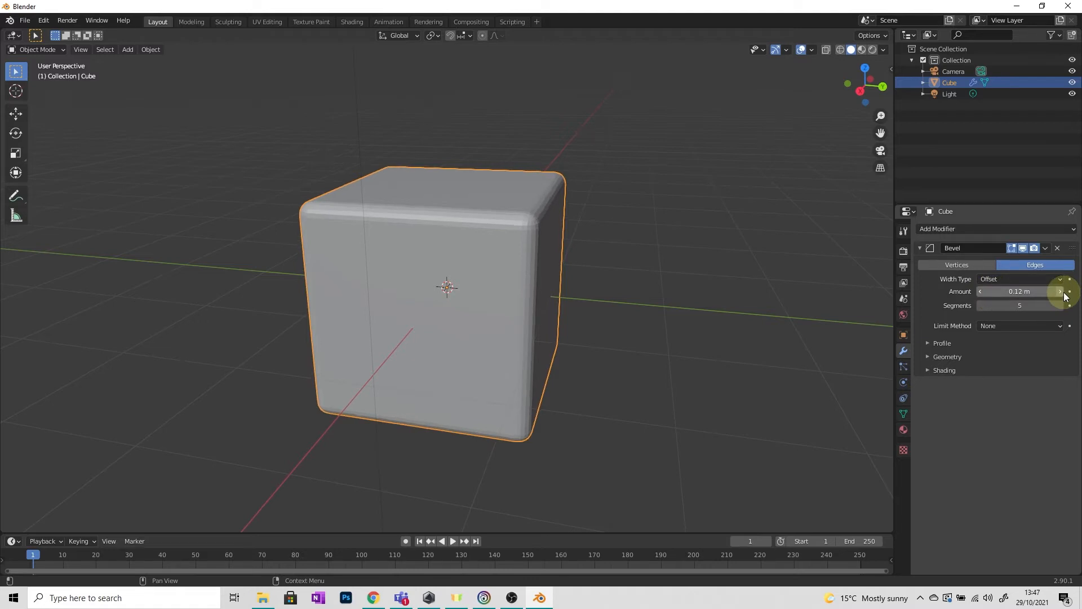
click(1061, 291)
click(1061, 291)
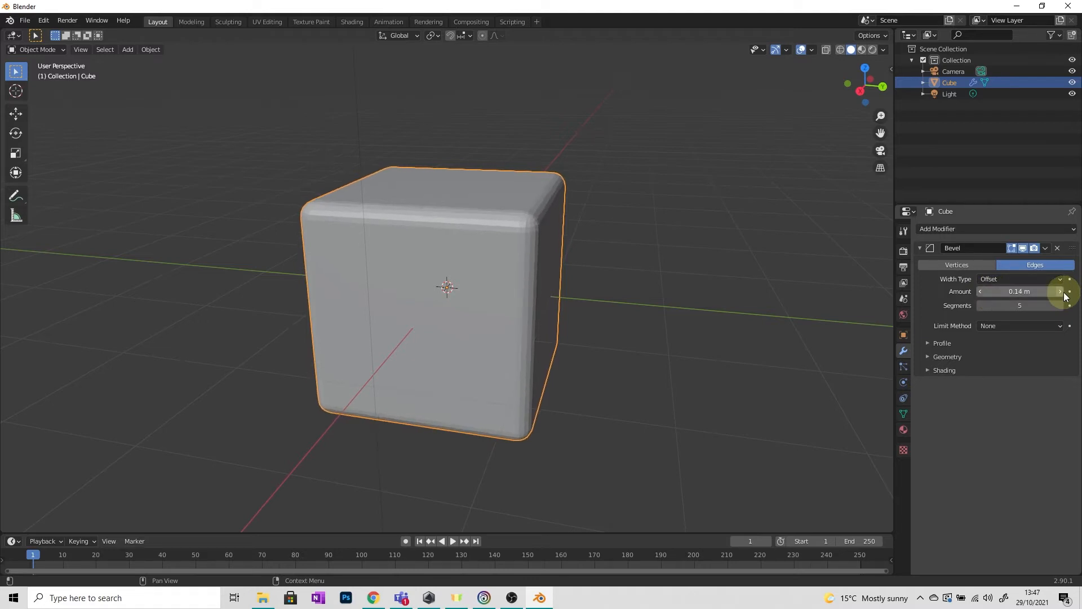
- Apply smooth shading to the bevelled cube and deselect it
middle_drag(682, 323, 654, 347)
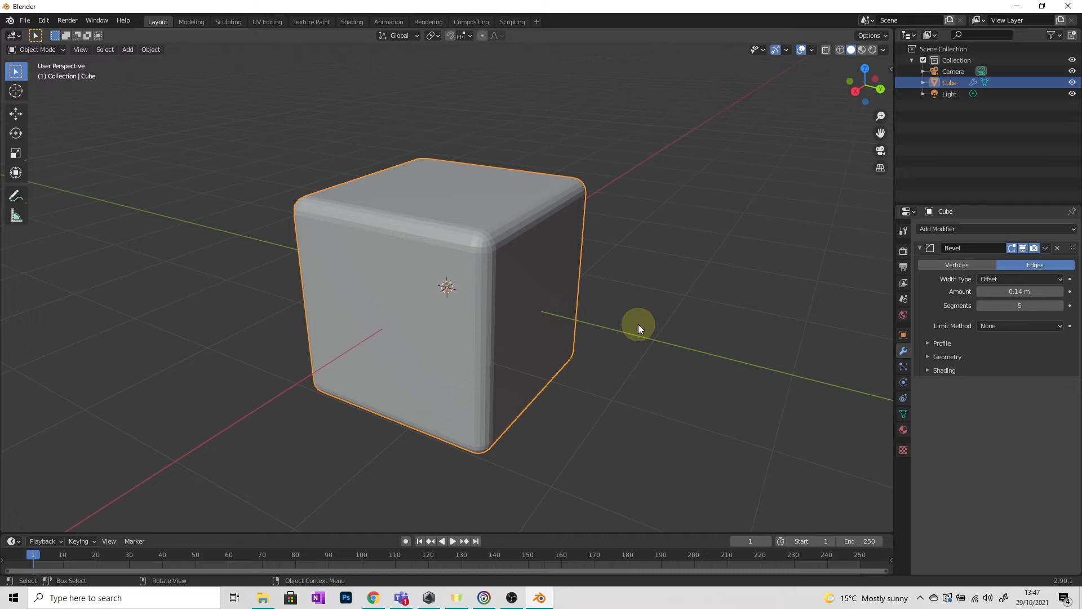
right_click(473, 238)
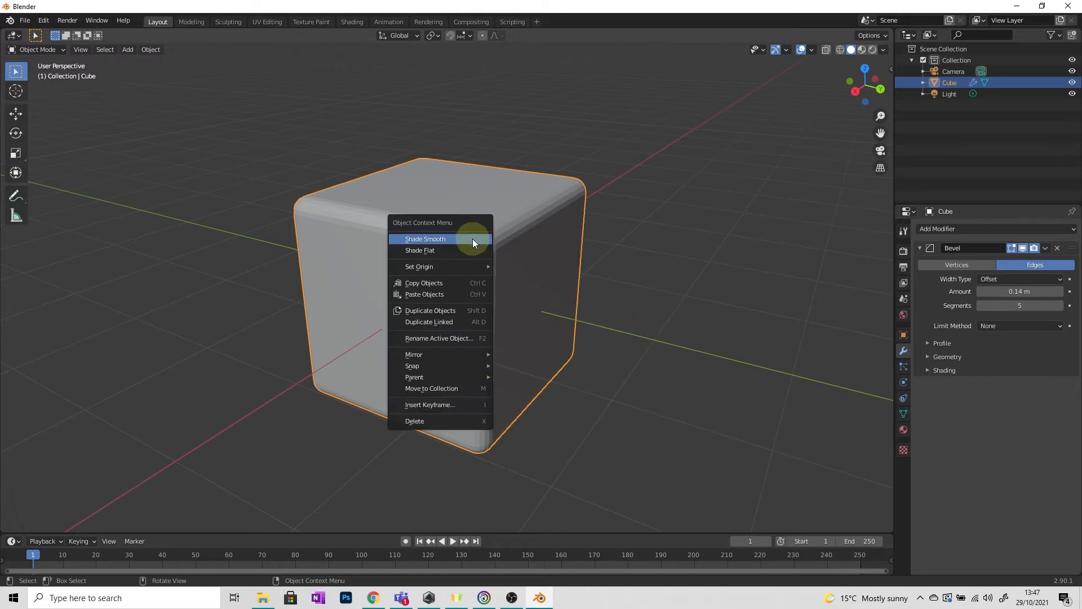
click(434, 239)
middle_drag(553, 312, 621, 314)
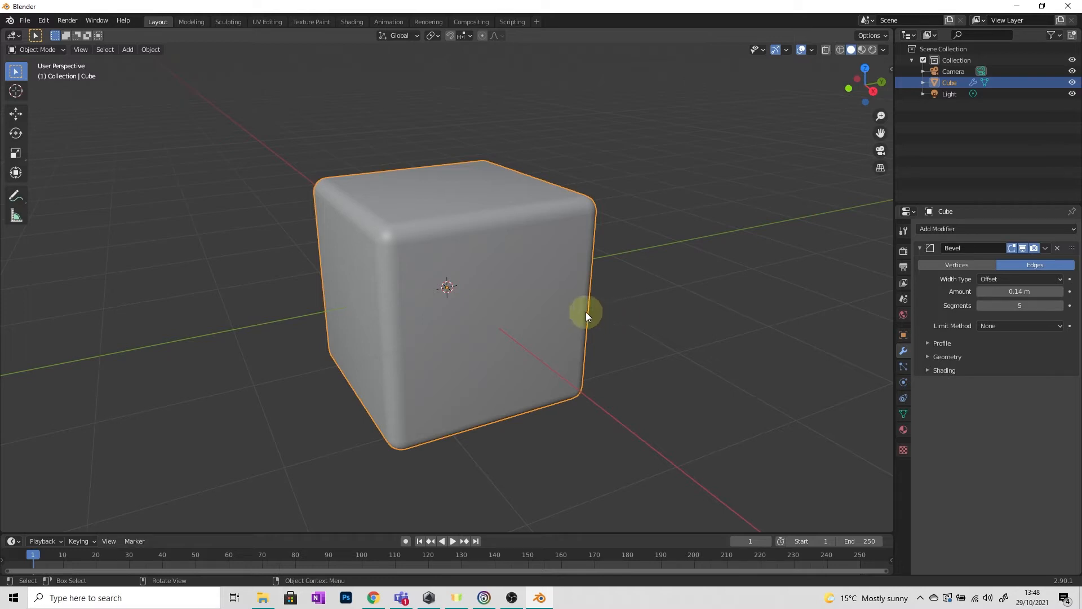
middle_drag(633, 311, 603, 310)
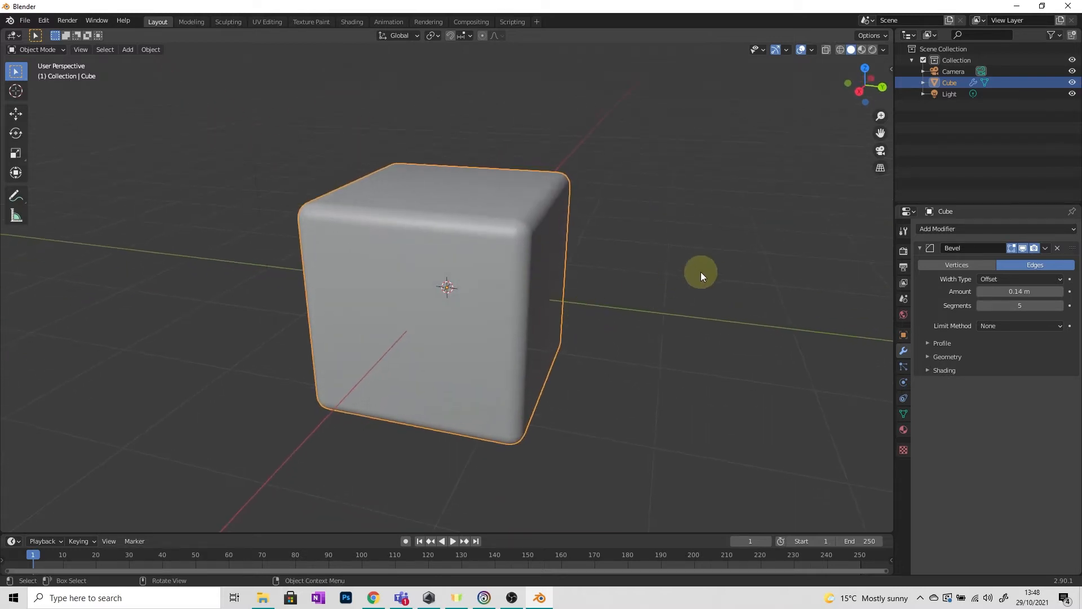
right_click(421, 258)
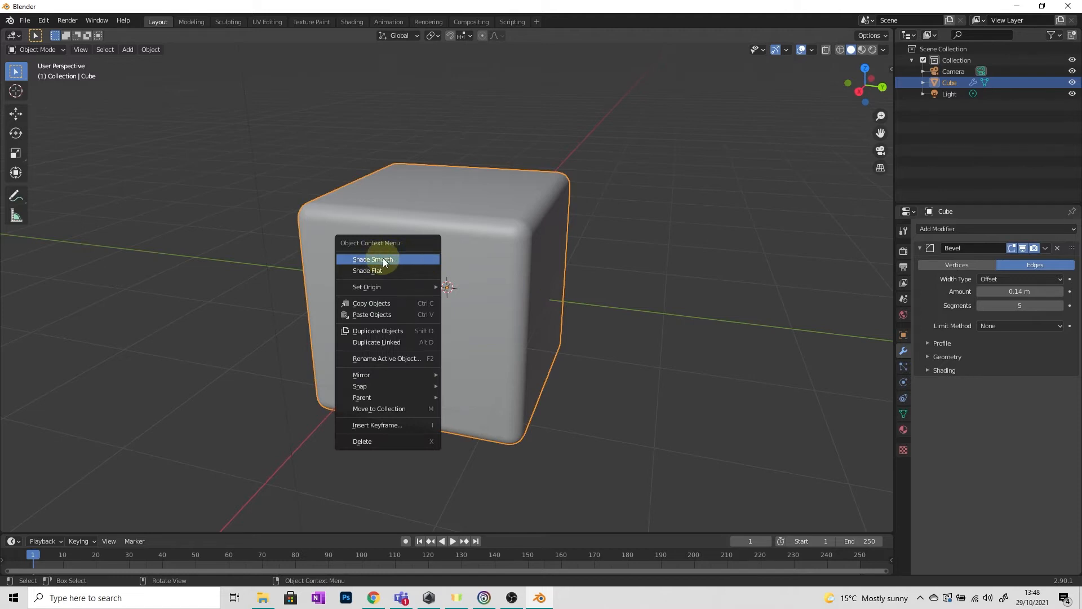
click(599, 274)
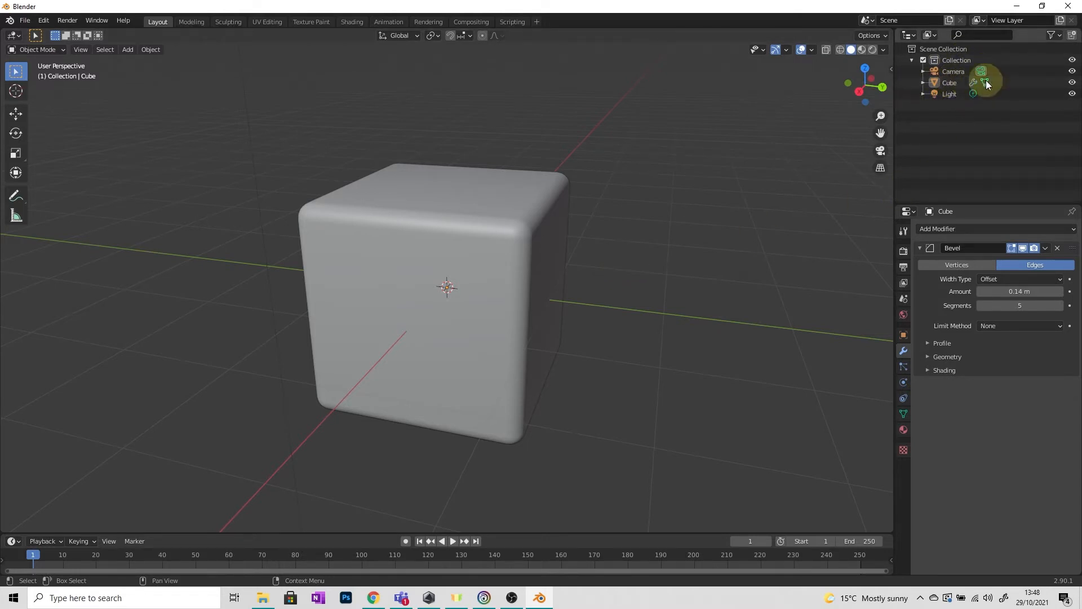
- Rename the cube object as "Plastic block base" and deselect it
double_click(952, 82)
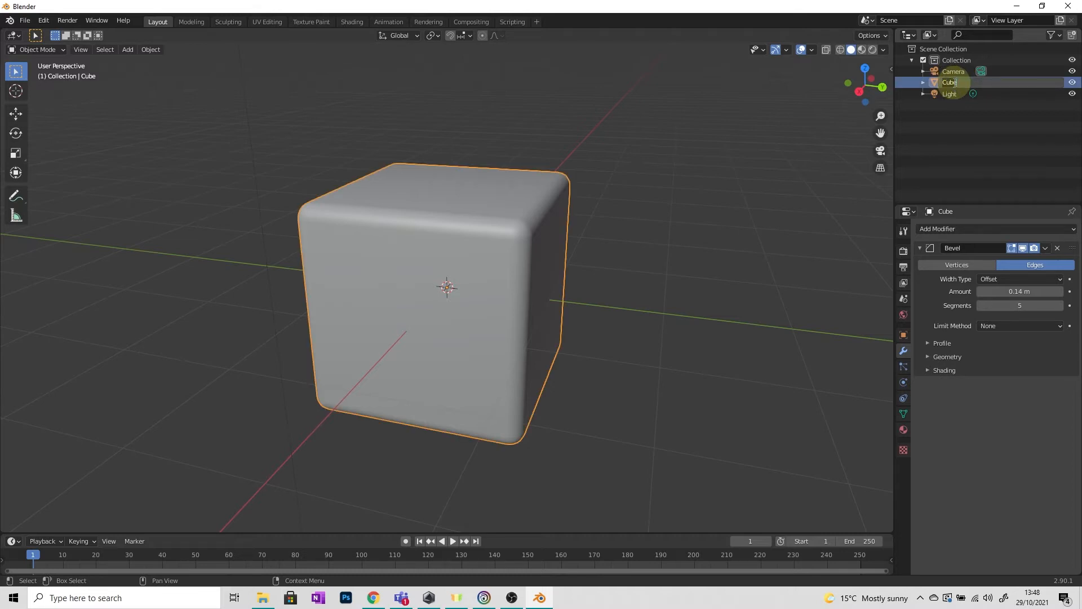
text(Plastic block base)
key(Return)
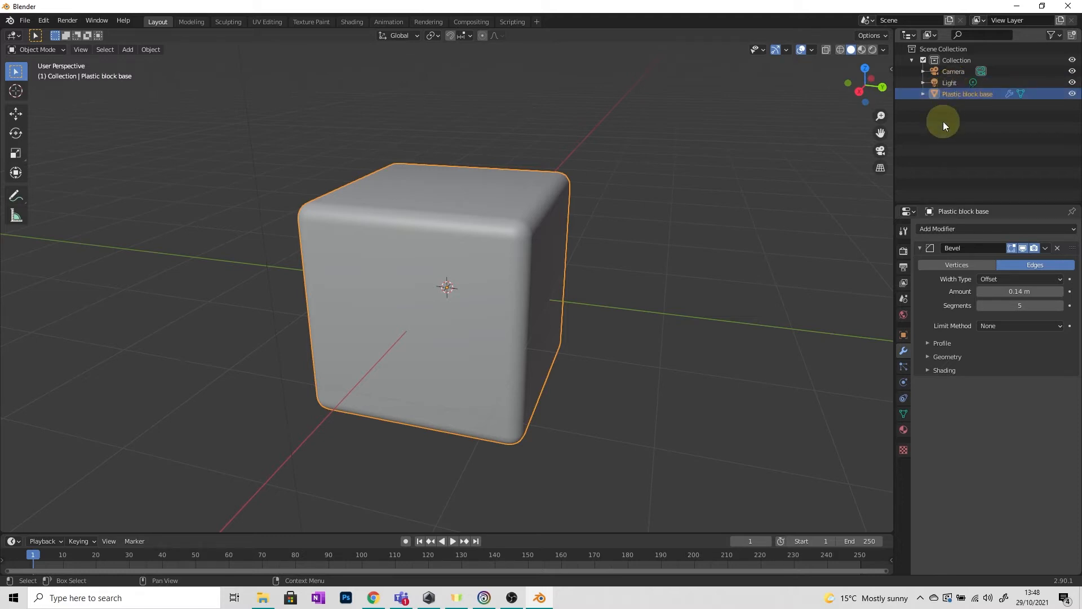
click(943, 121)
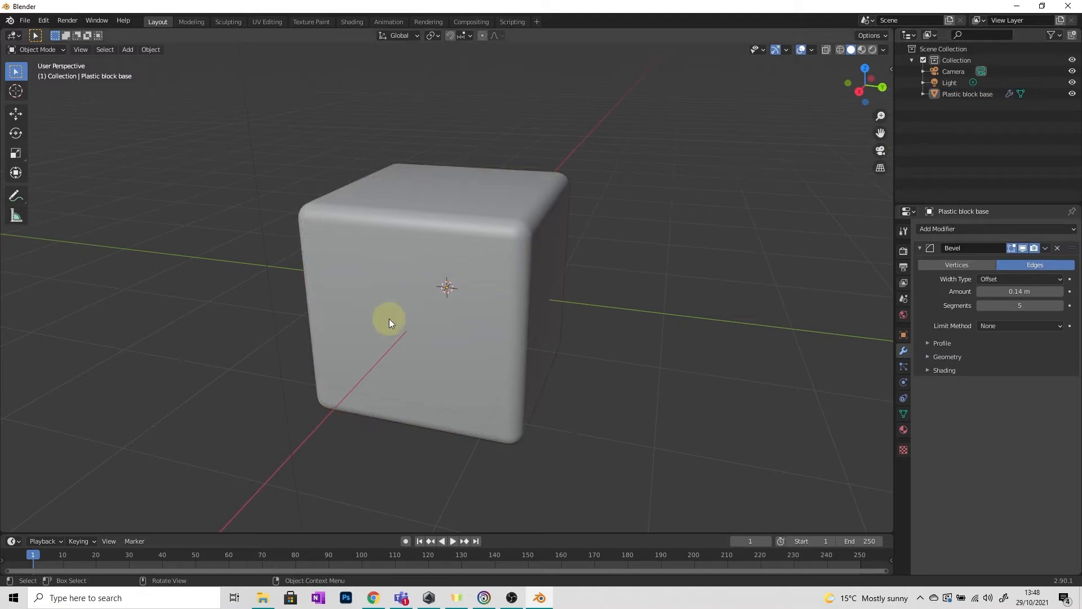
- Add a second cube mesh and scale it down uniformly to slightly smaller than the plastic block base
click(128, 50)
mouse_move(130, 62)
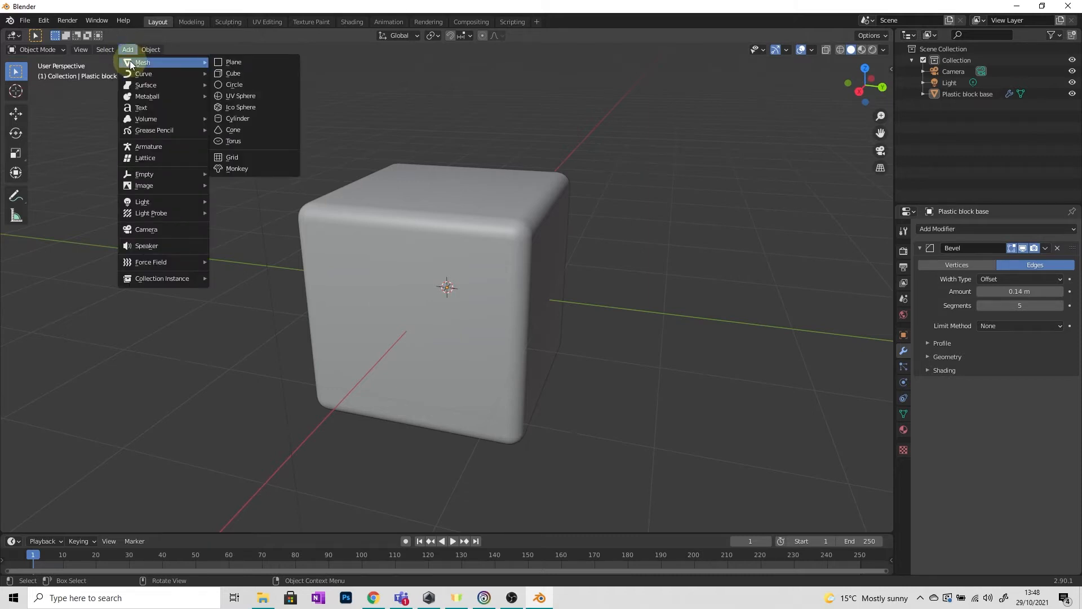
click(233, 72)
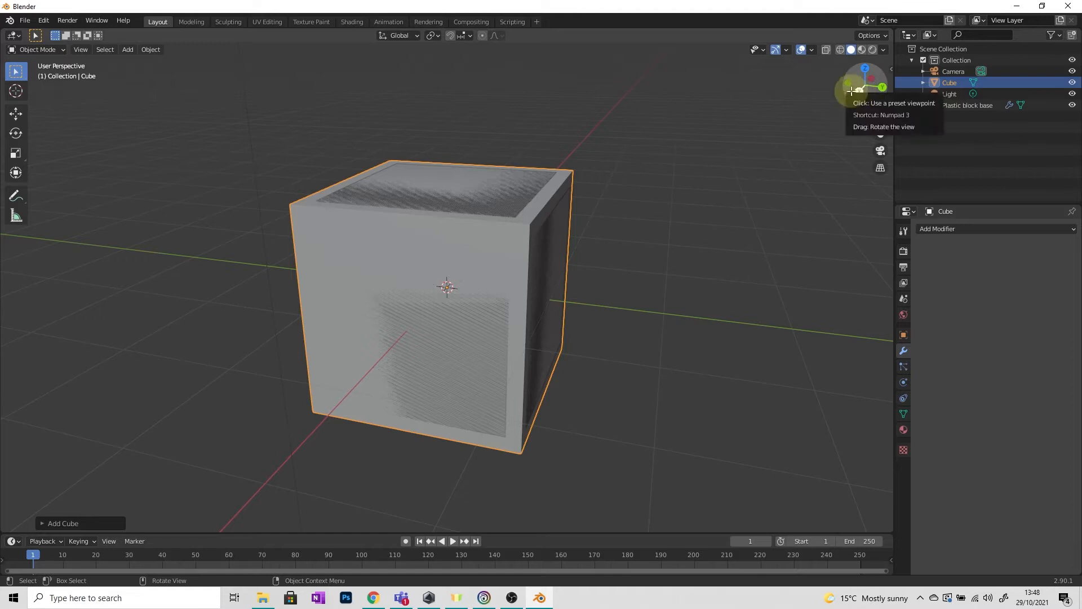
key(s)
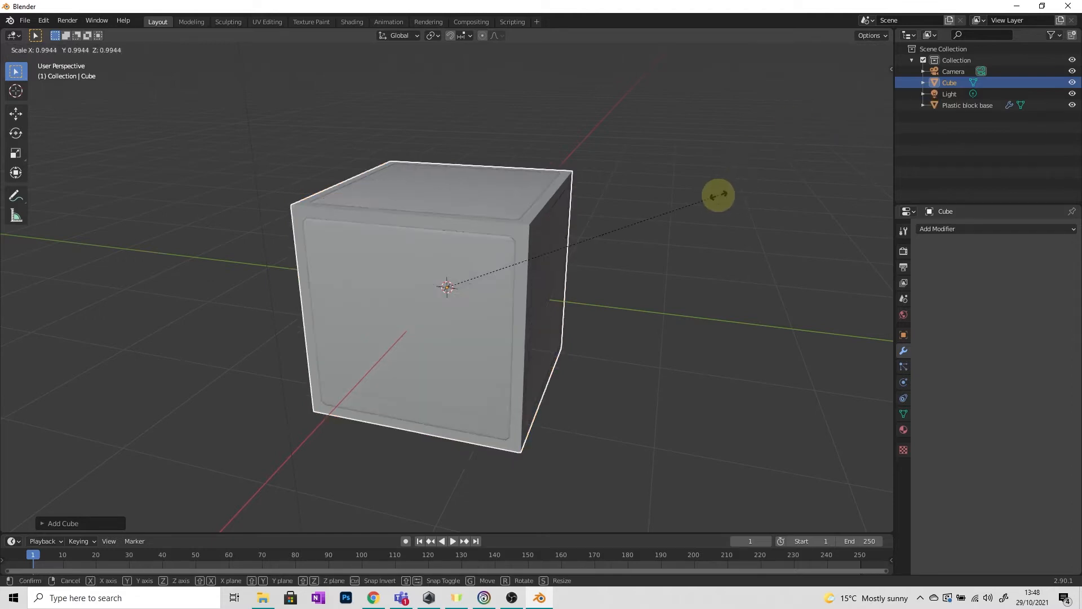
click(681, 206)
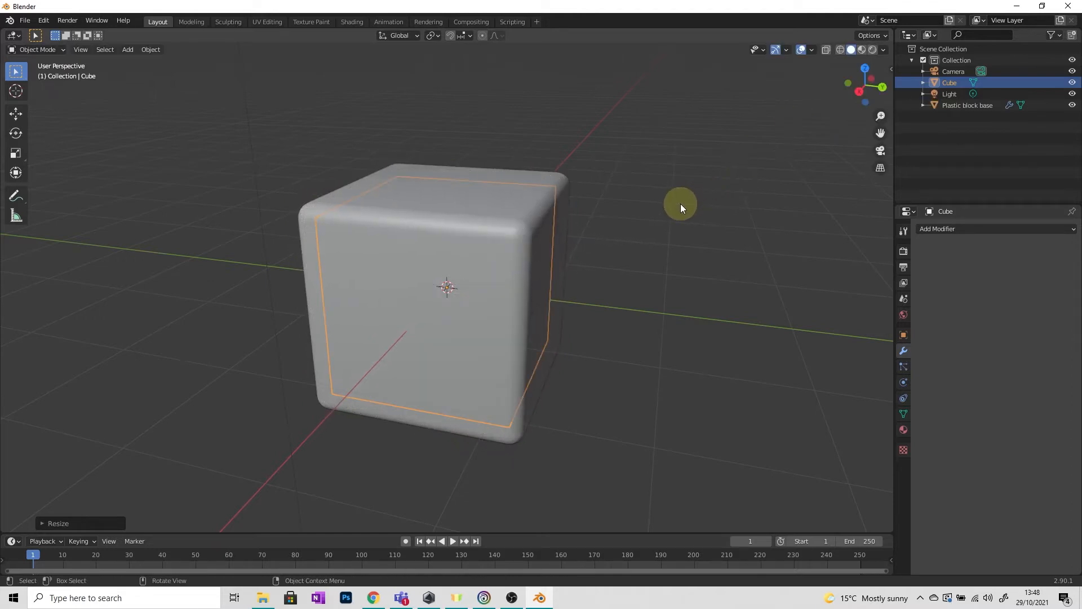
- Move the new cube along the X axis until it is clear of the plastic block base
key(g)
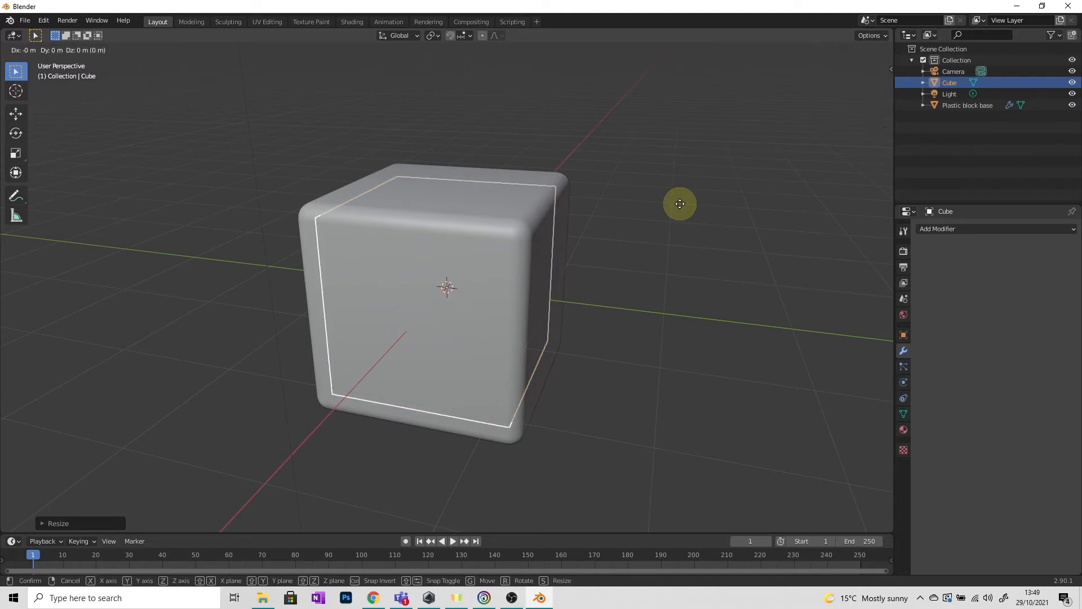
key(x)
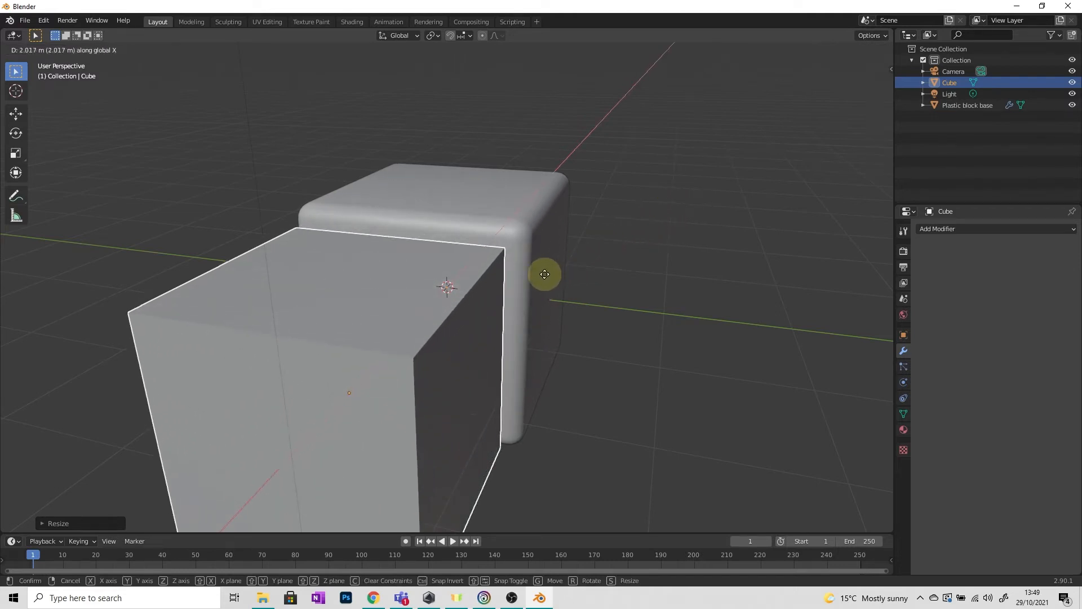
click(604, 299)
- Scale the new cube down along the X axis into a thin square panel
middle_drag(604, 299, 541, 312)
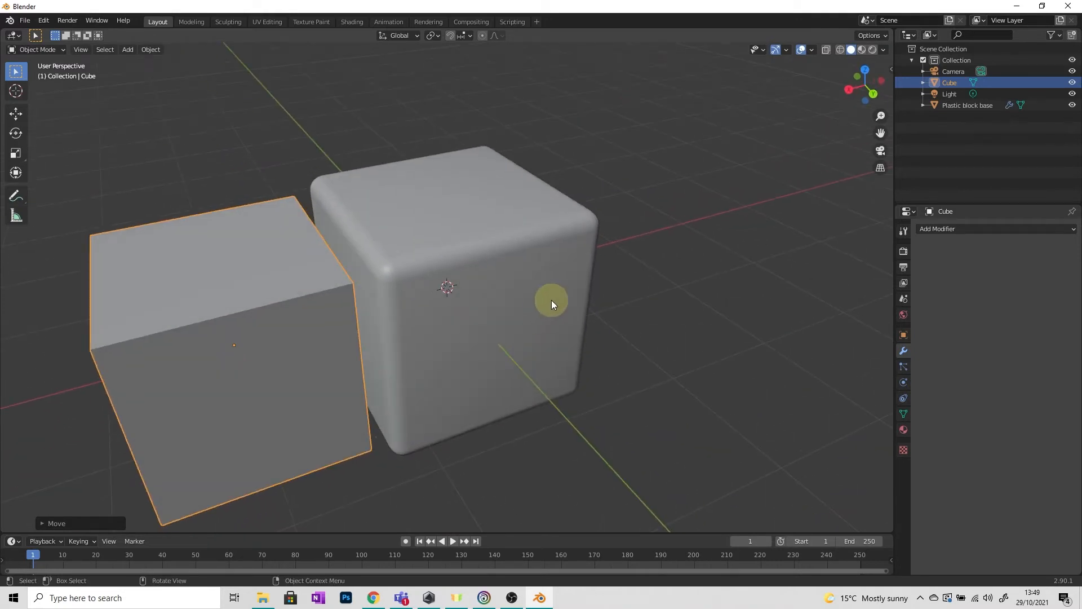
key(s)
key(x)
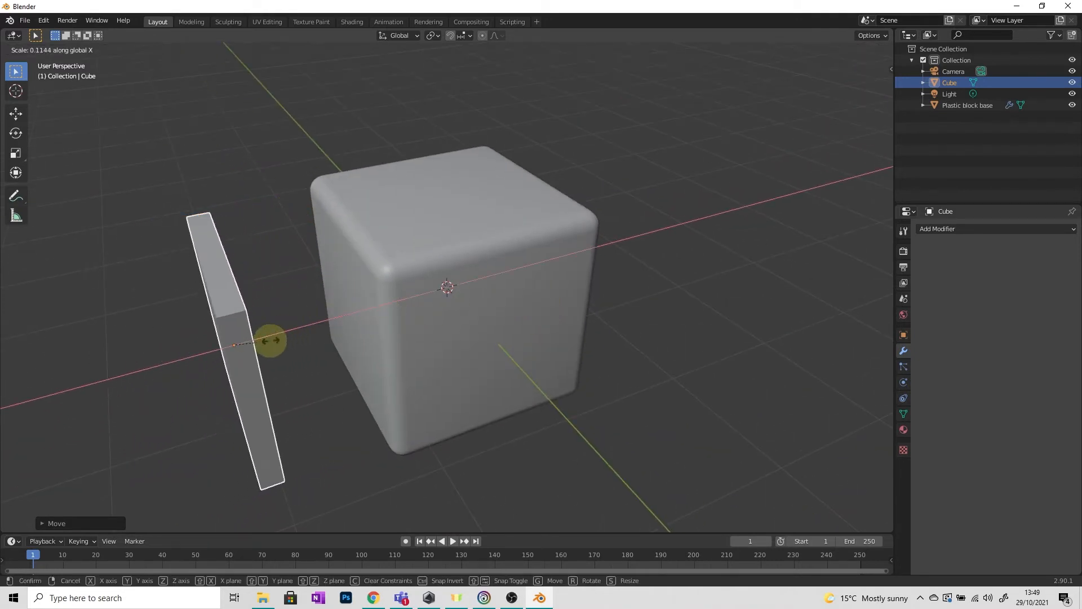
click(298, 326)
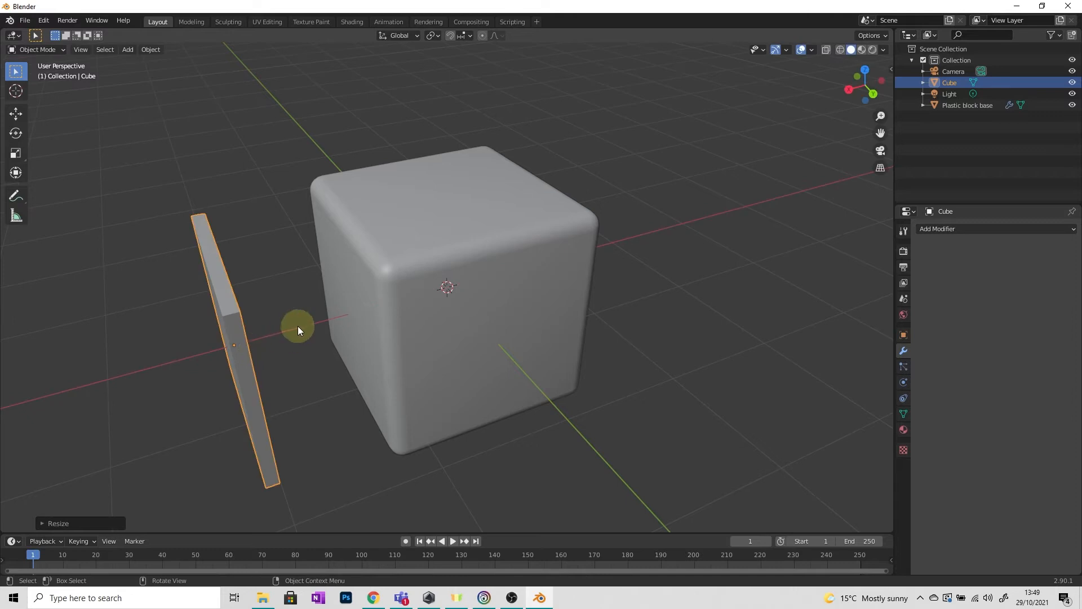
- Move the thin panel back along the X axis until it sits against the X-facing side of the plastic block base
middle_drag(297, 325, 343, 318)
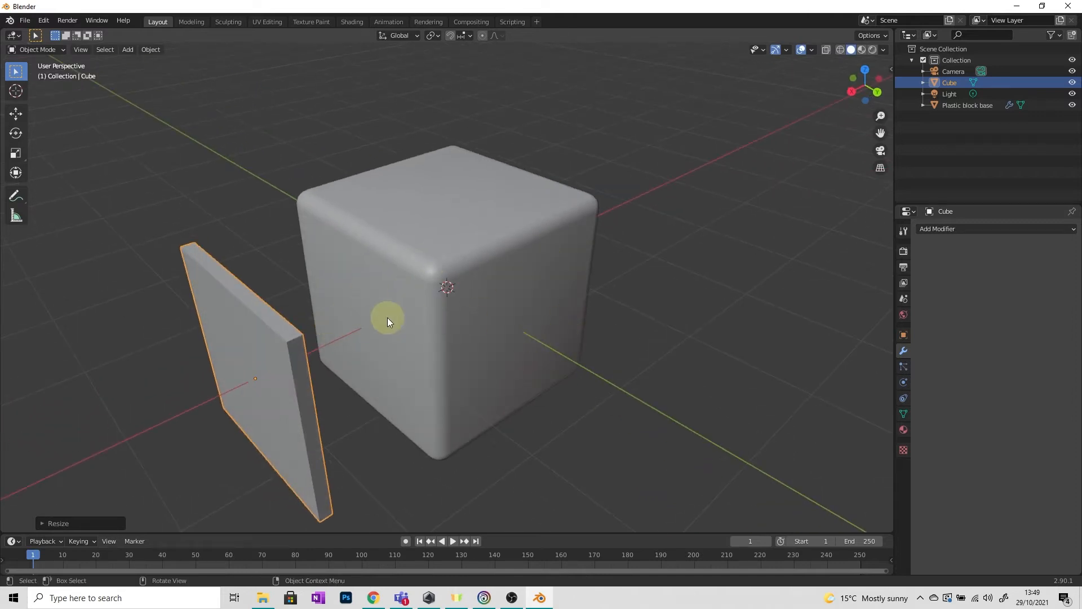
key(g)
key(x)
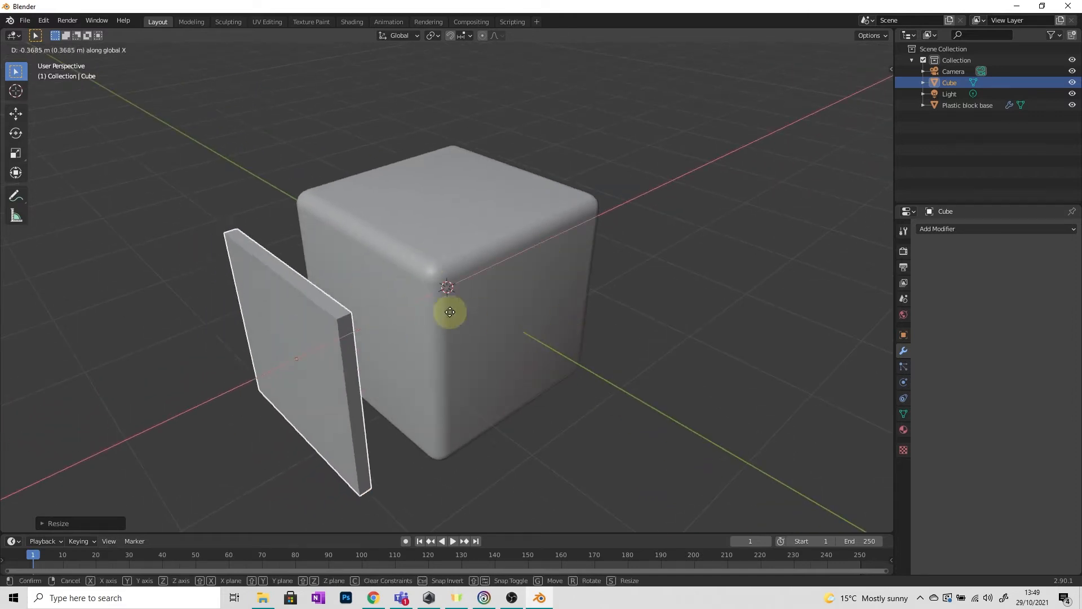
click(500, 293)
scroll(447, 297, up, 3)
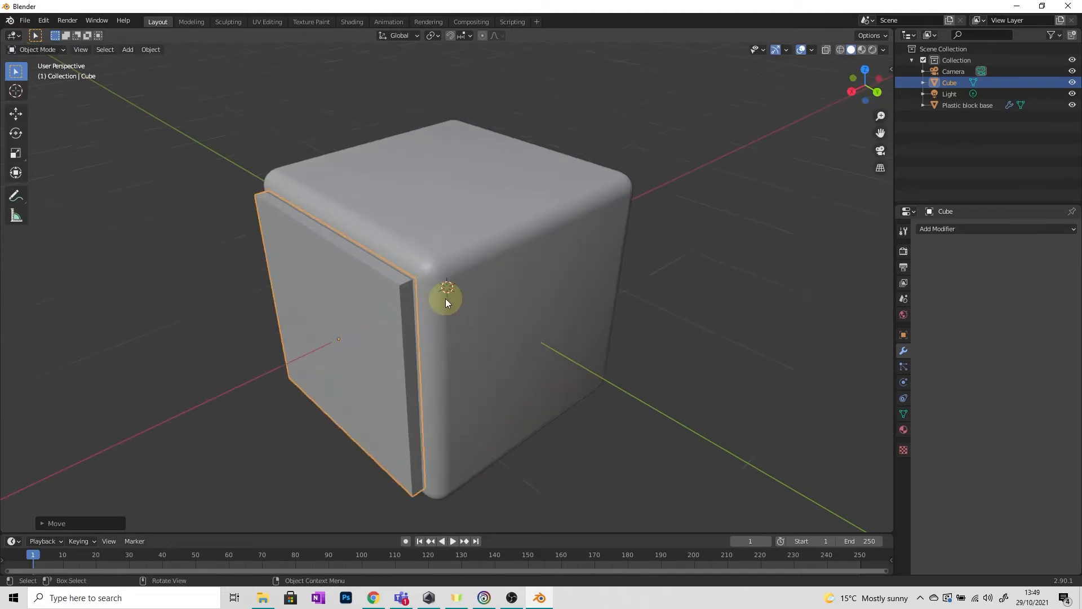
middle_drag(435, 304, 456, 288)
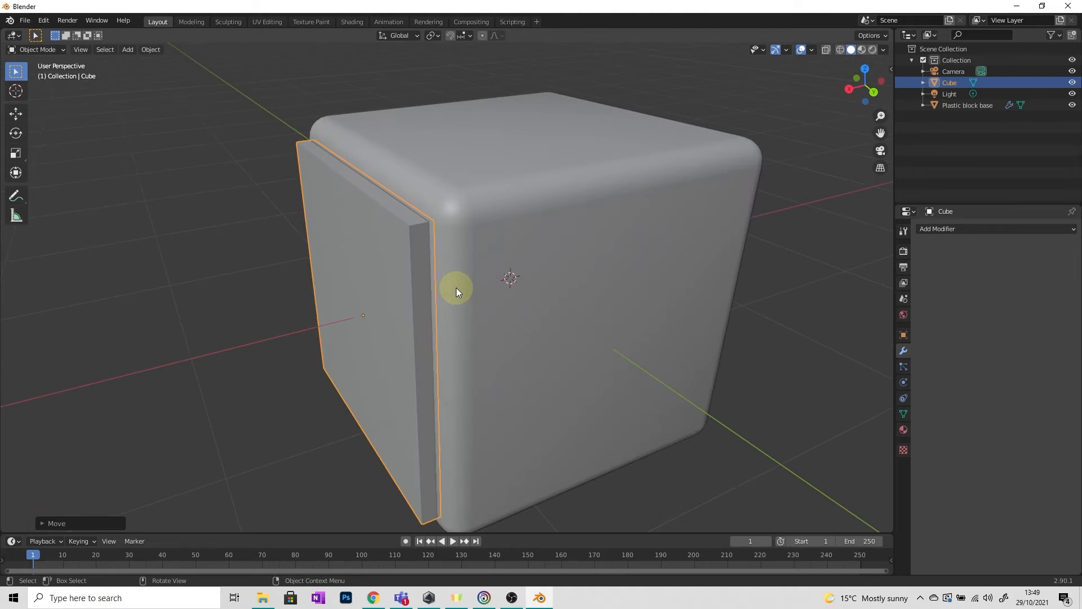
- Try a Bevel modifier with 3 segments on the thin panel, and remove the modifier
middle_drag(475, 296, 721, 265)
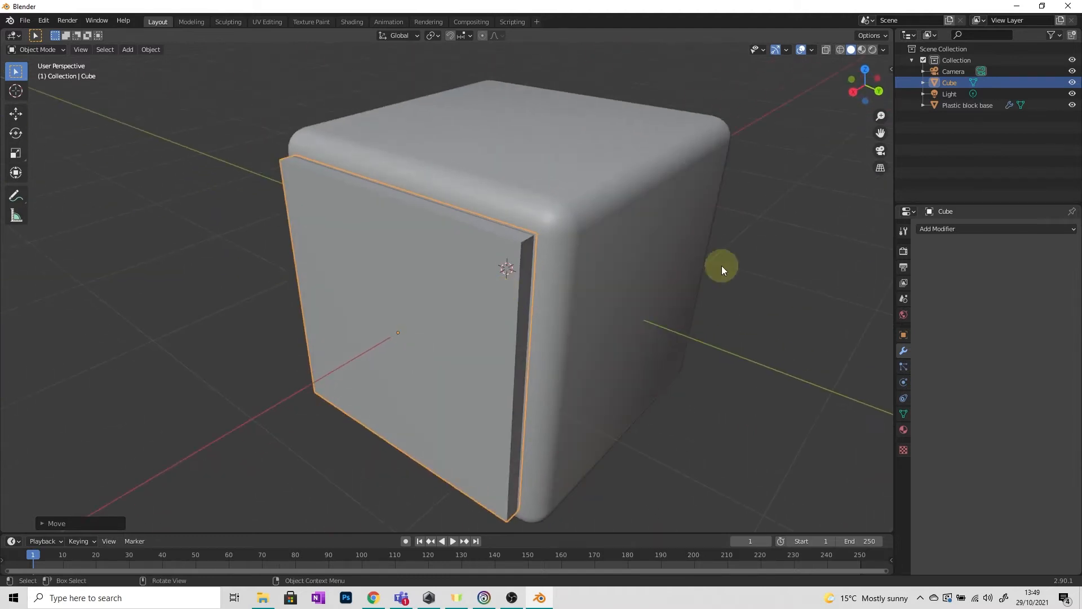
click(940, 227)
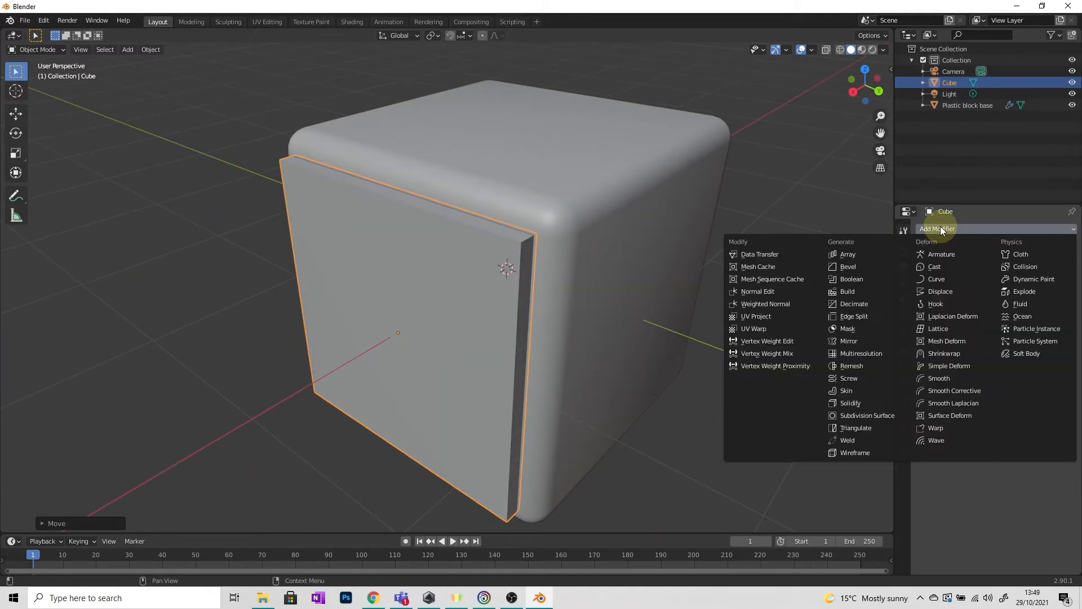
click(849, 267)
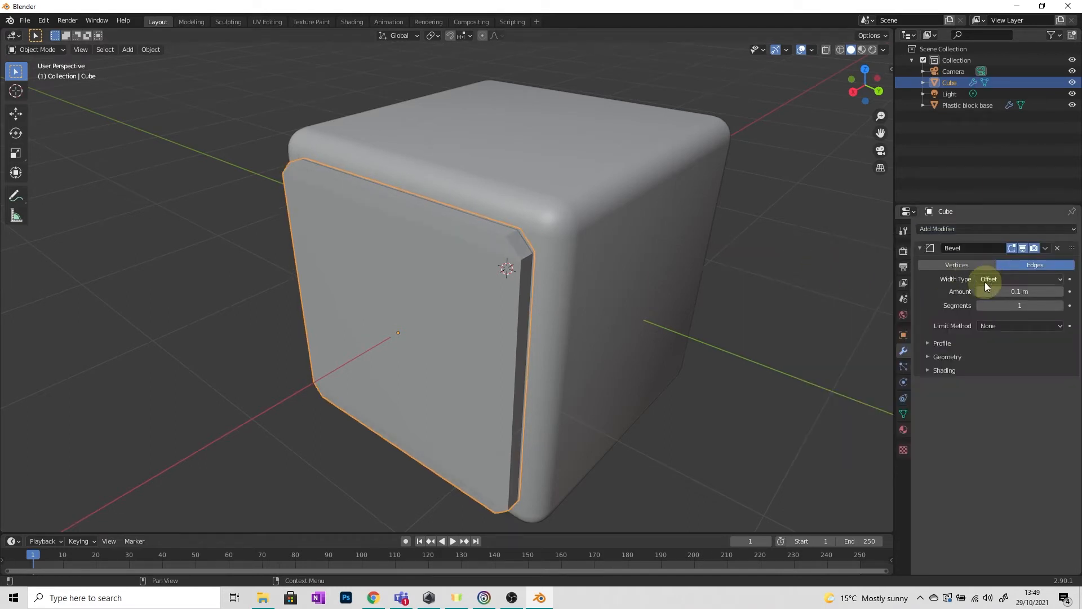
click(1059, 305)
click(1058, 306)
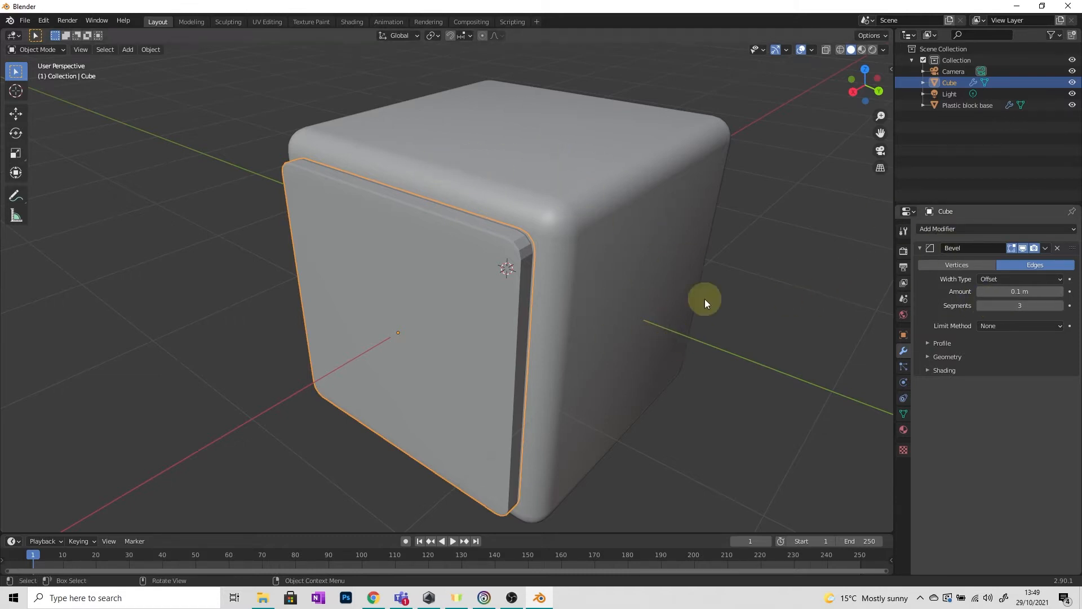
middle_drag(620, 292, 499, 183)
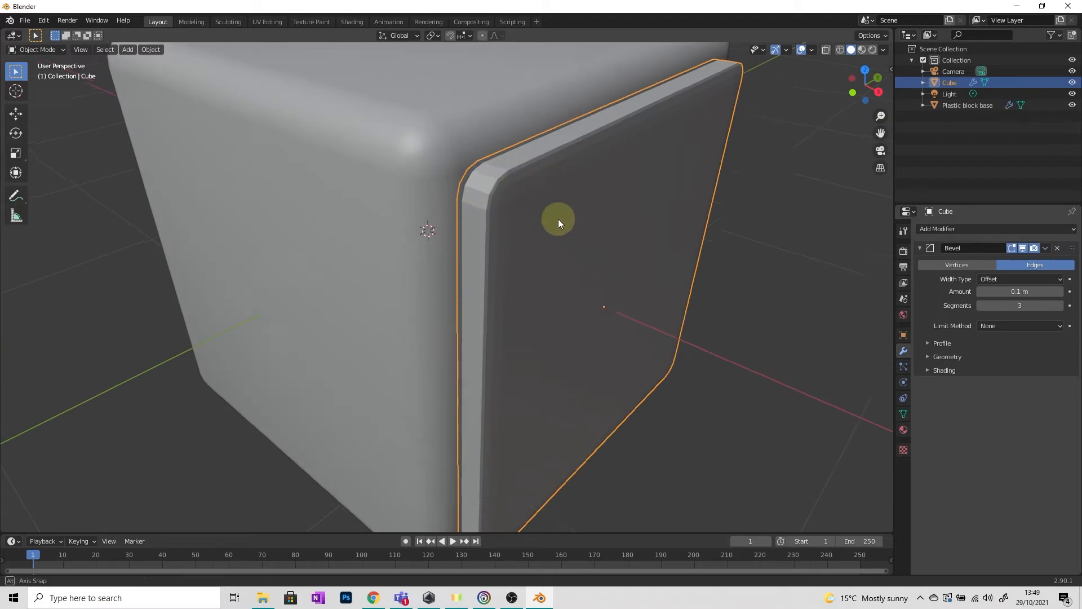
middle_drag(558, 219, 455, 222)
scroll(543, 230, down, 5)
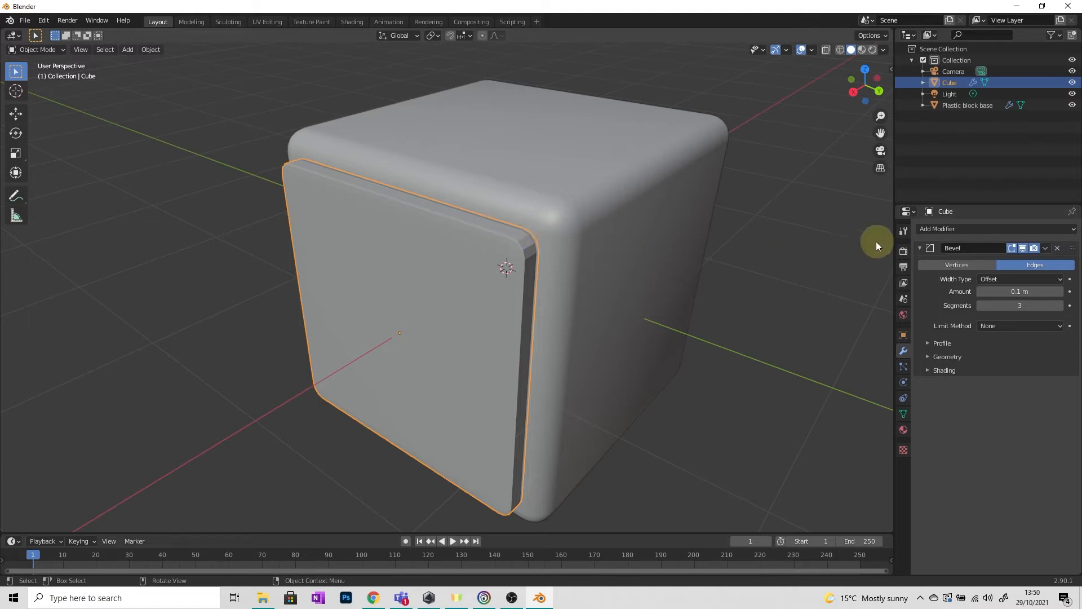
click(1056, 248)
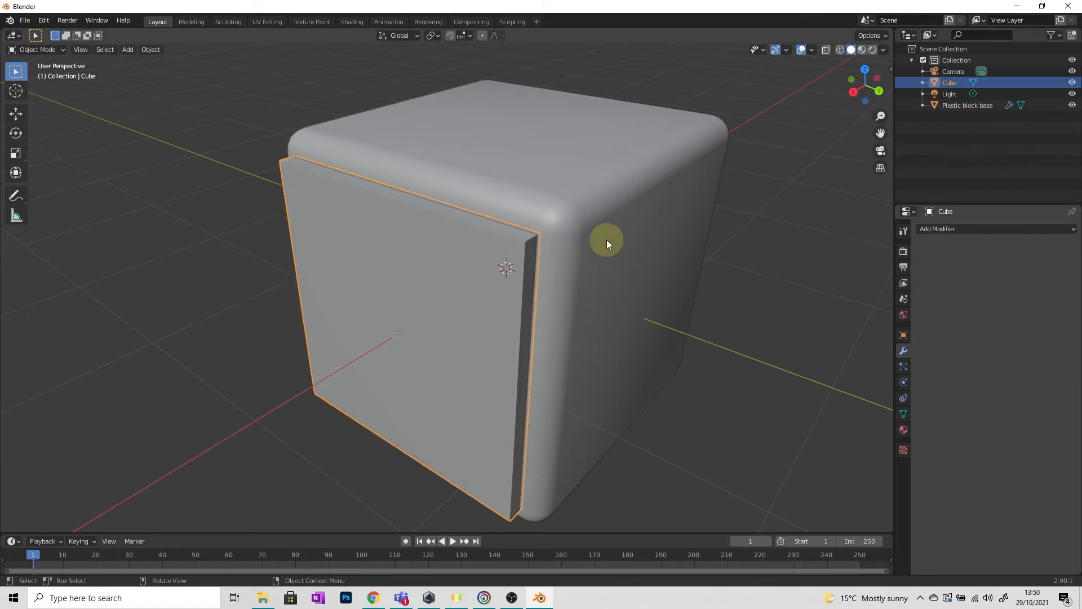
- Apply the thin panel's scale so its object transform is reset
middle_drag(606, 239, 597, 238)
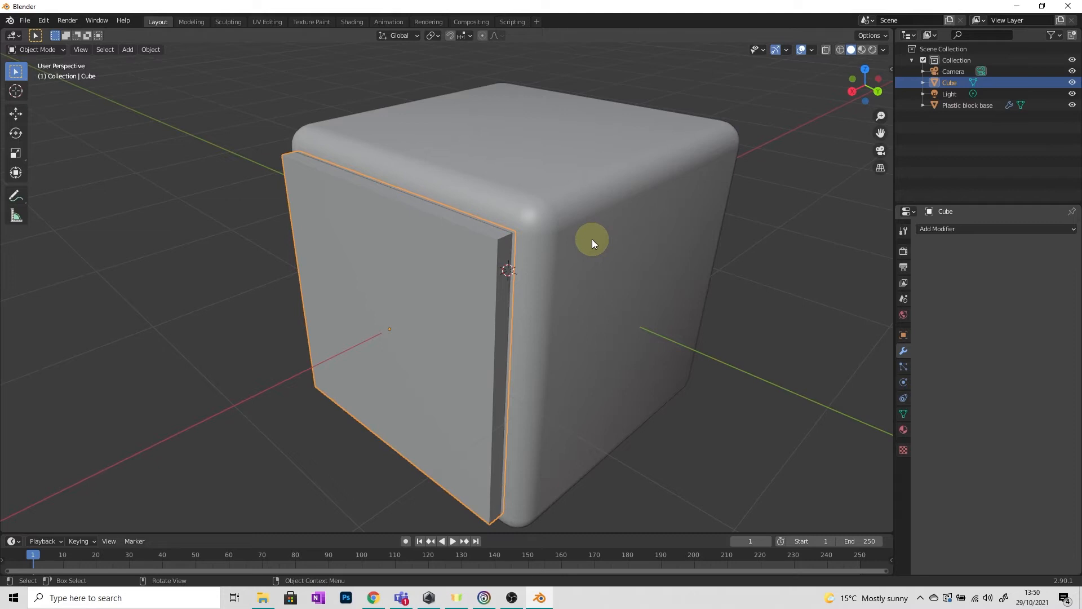
key(ctrl+a)
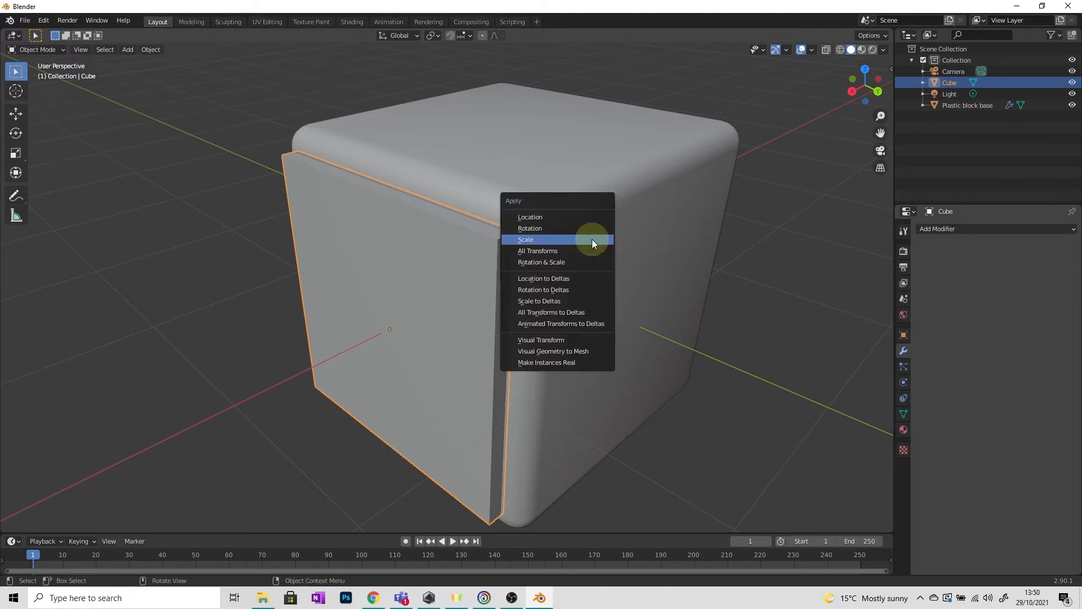
click(592, 243)
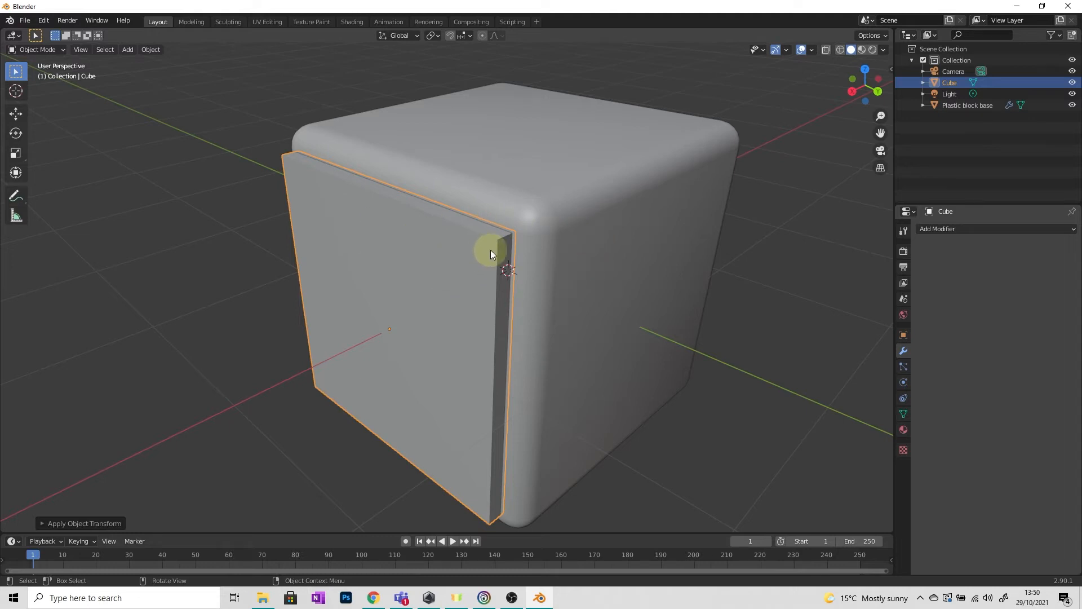
- Add a Bevel modifier to the thin panel and set it to 3 segments
click(979, 229)
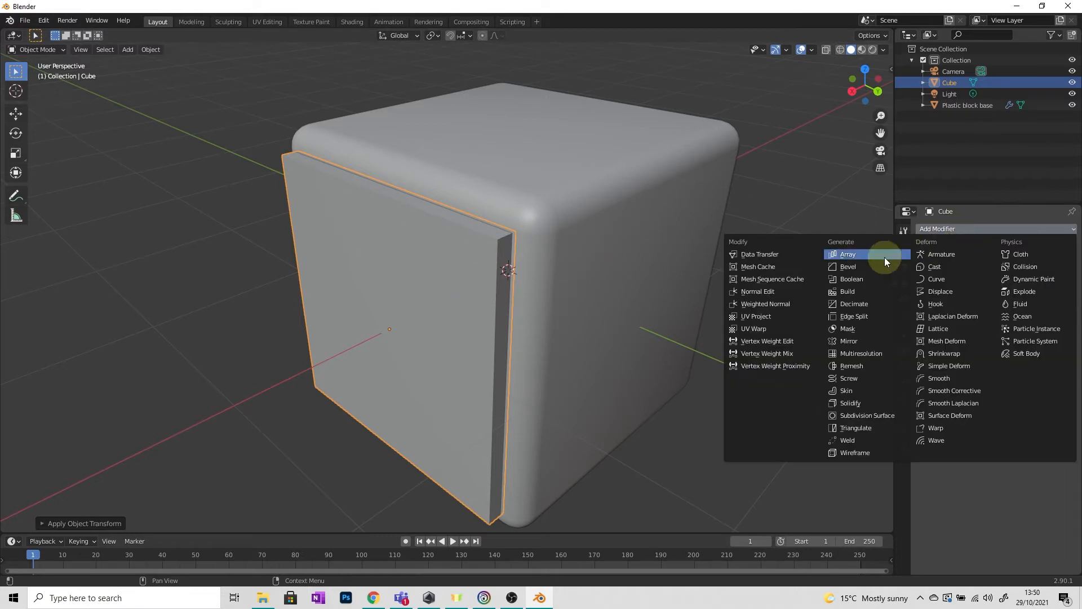
click(851, 266)
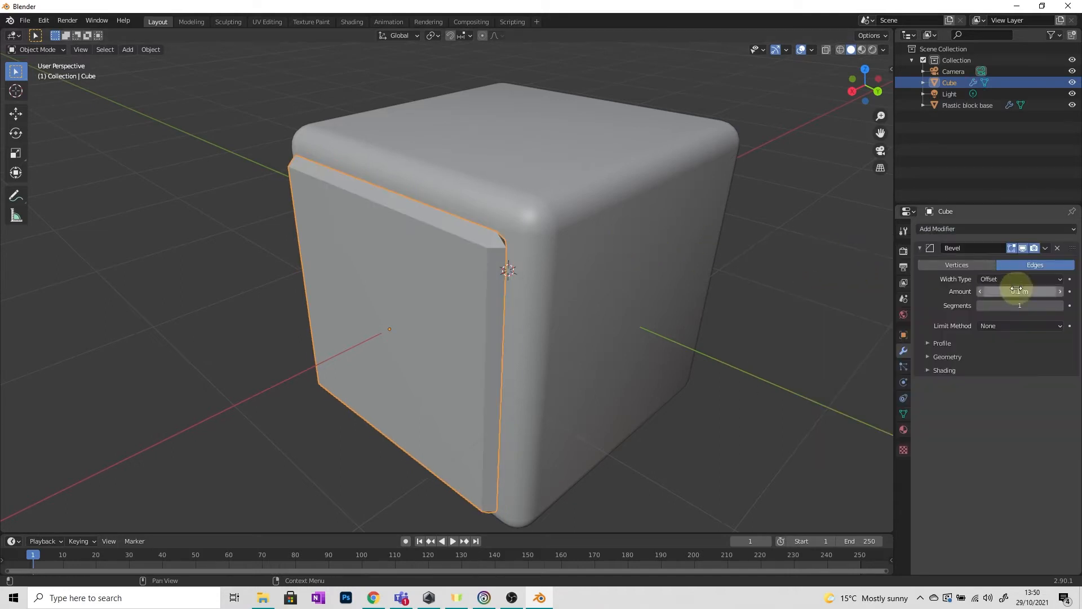
click(1060, 306)
click(1060, 305)
click(1059, 306)
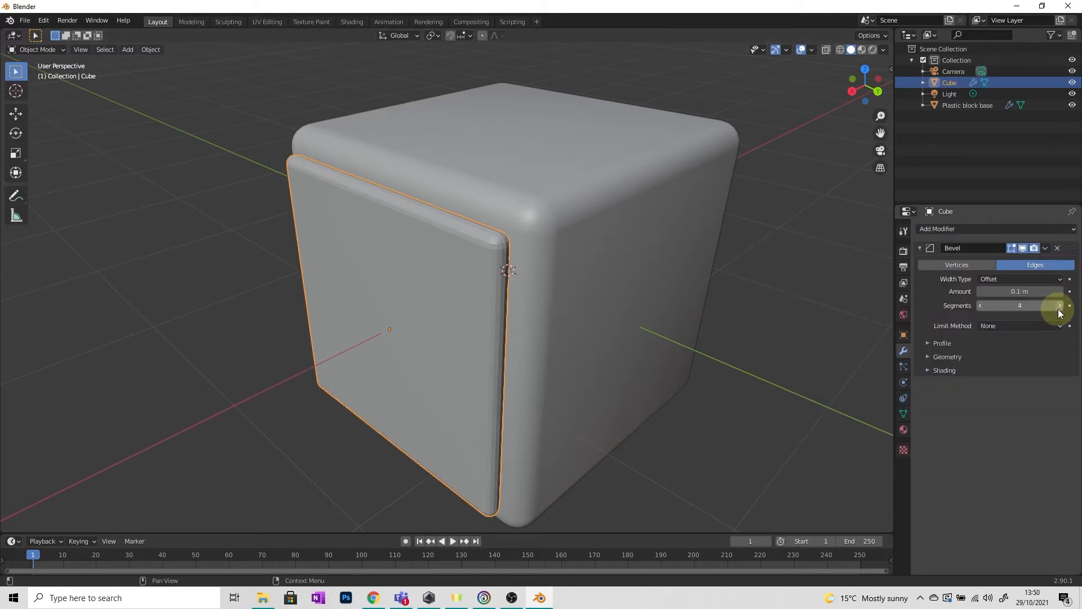
click(980, 306)
middle_drag(857, 292, 713, 237)
scroll(717, 232, up, 2)
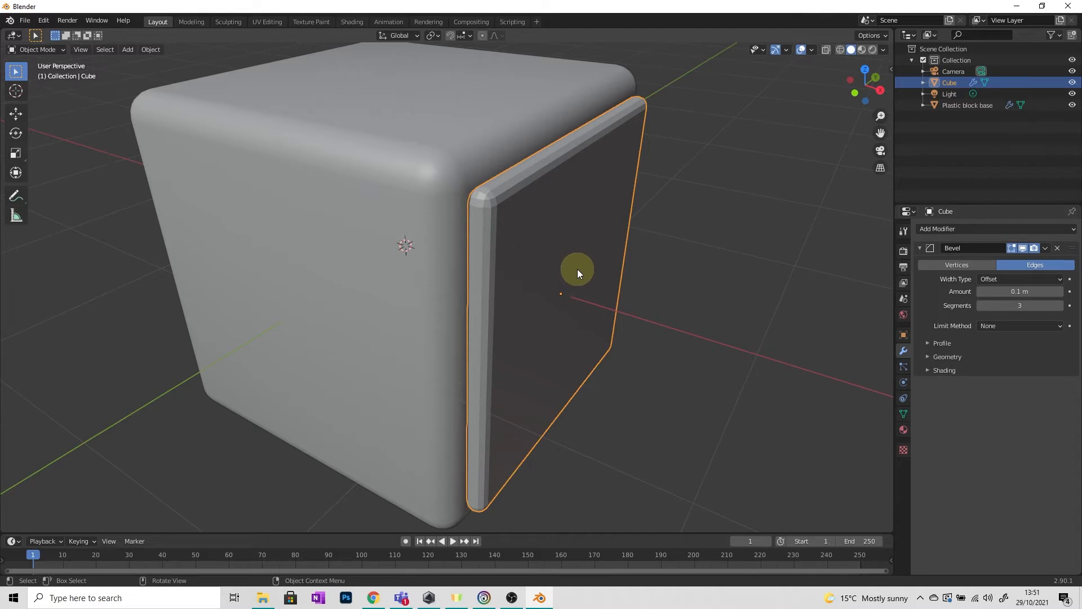
- Apply the Bevel modifier to the thin panel's mesh and open the panel in Edit Mode
click(853, 94)
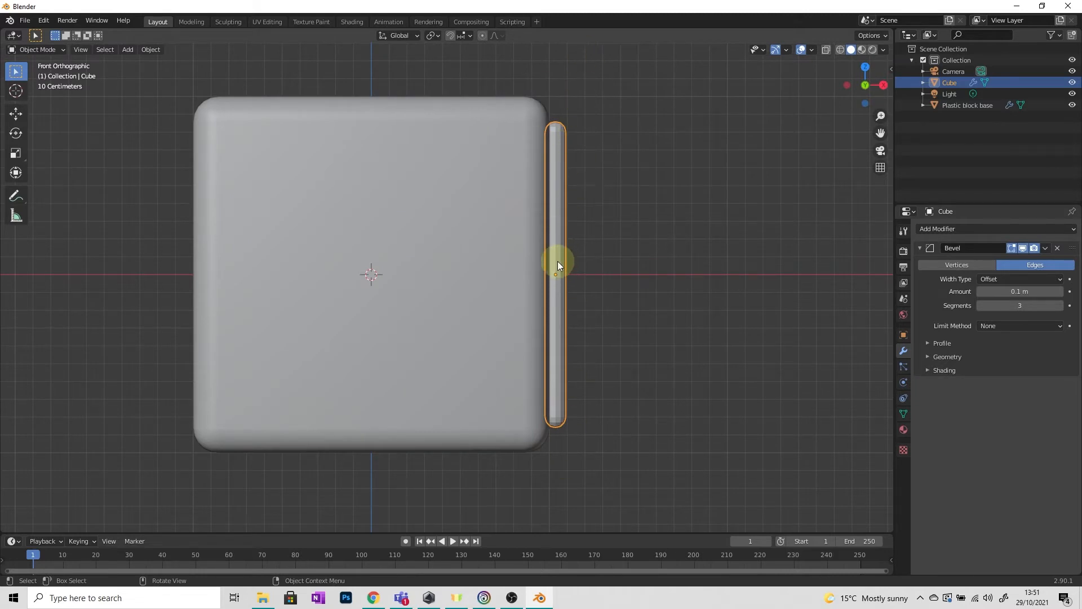
mouse_move(572, 242)
shift+middle_down()
mouse_move(552, 251)
mouse_move(558, 258)
shift+middle_up()
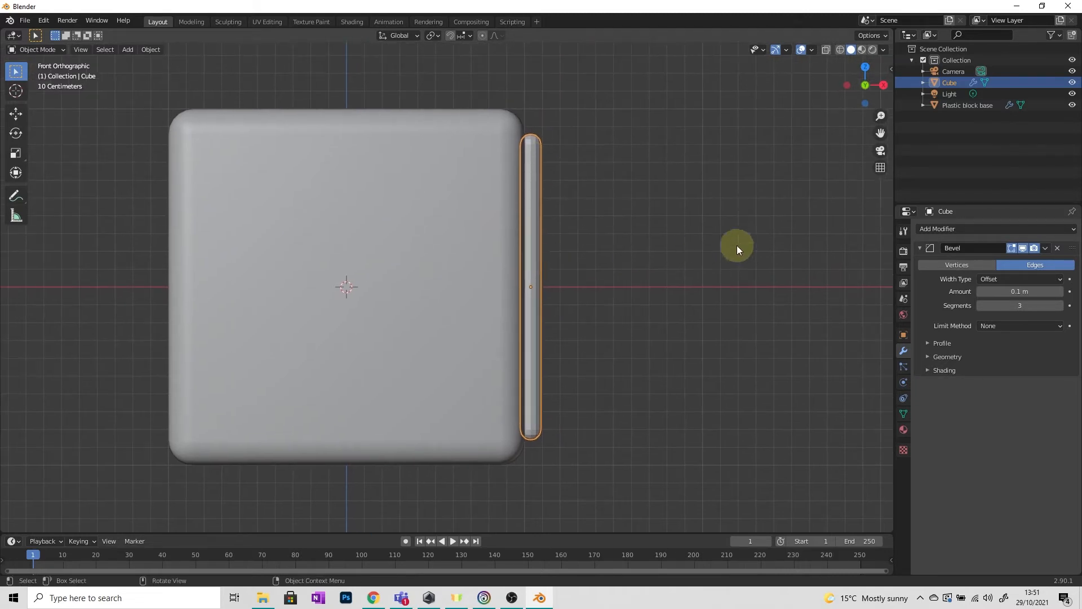
click(1045, 248)
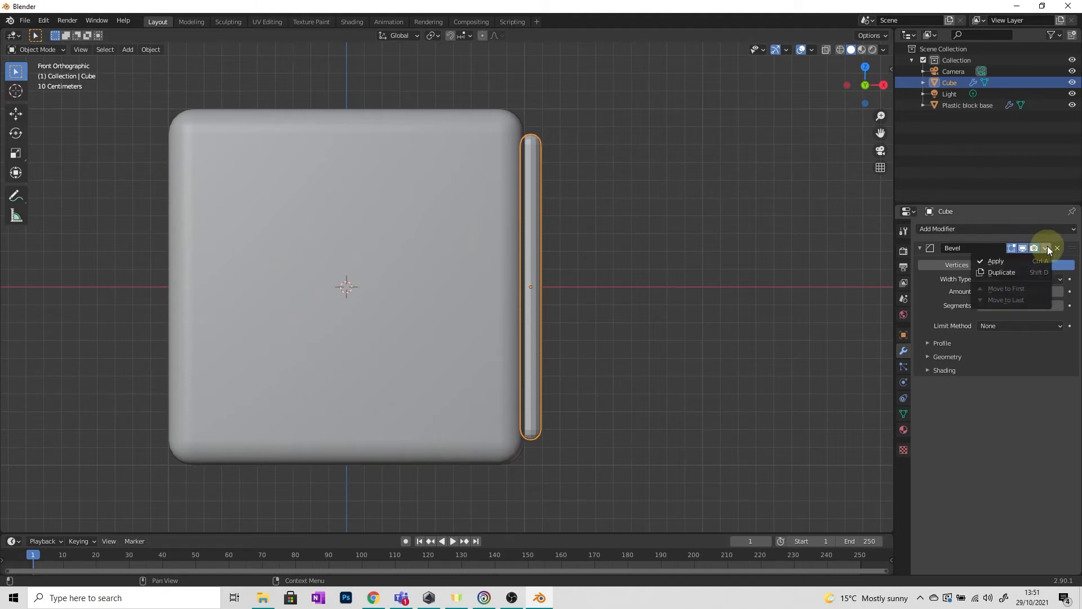
click(1046, 248)
click(1046, 248)
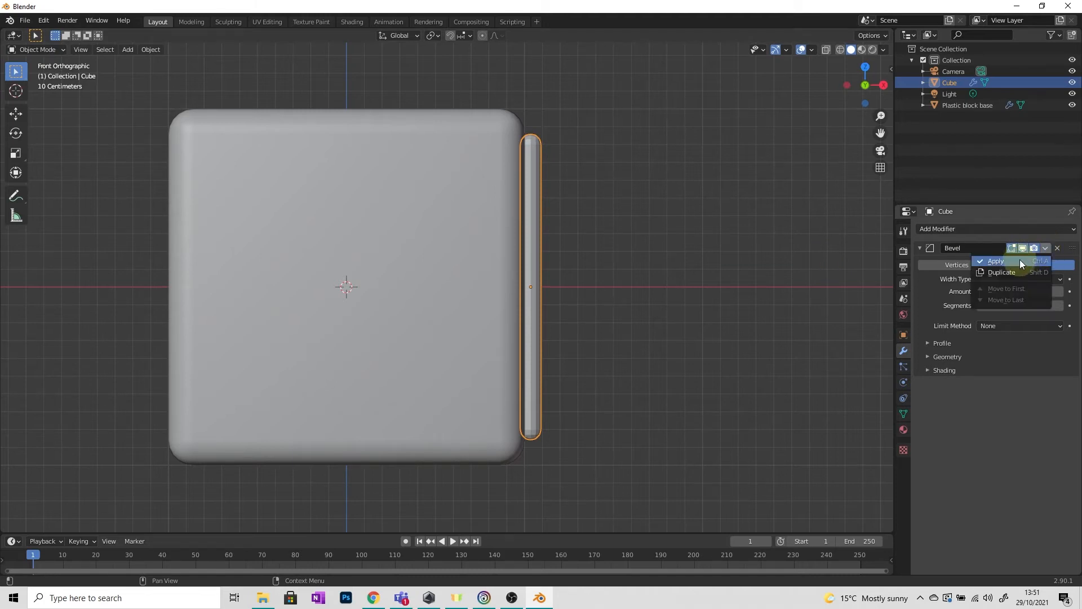
click(1016, 259)
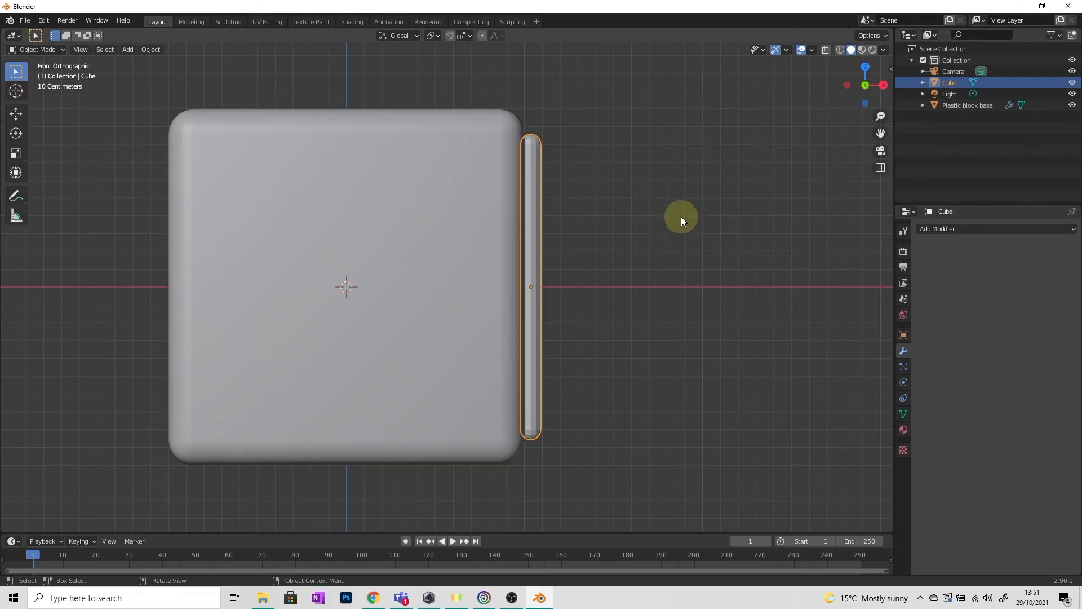
click(34, 51)
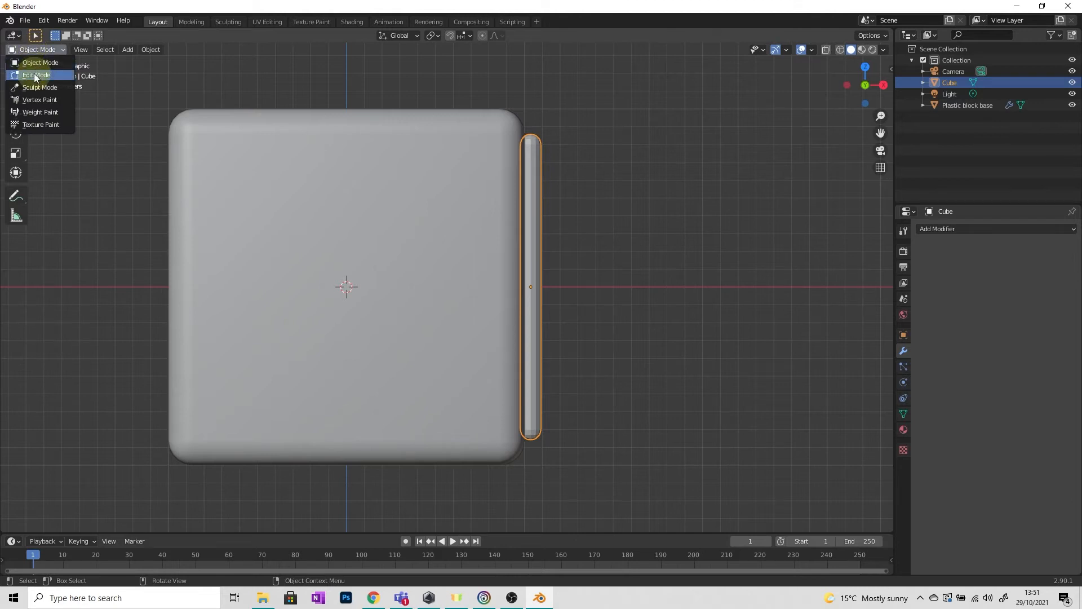
click(35, 75)
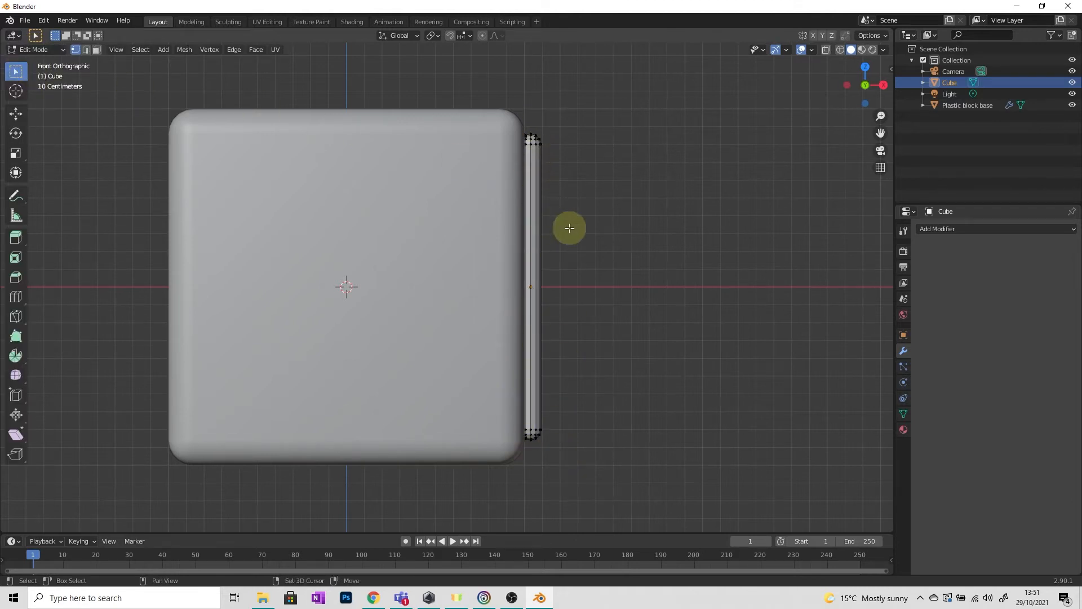
- Try to delete the panel vertices facing the plastic block, box-selecting them without X-ray
scroll(569, 227, up, 2)
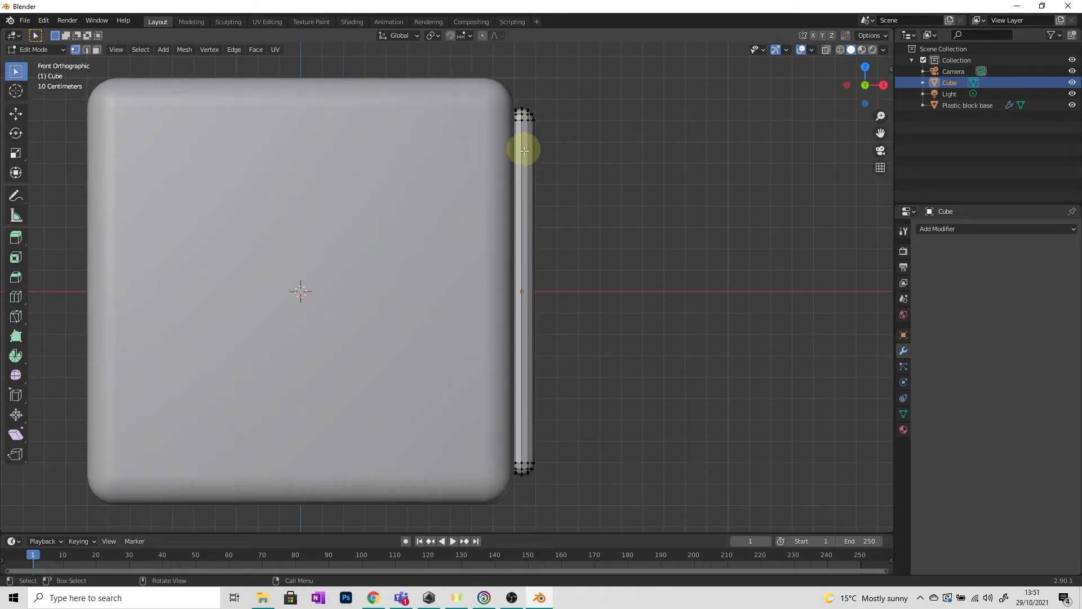
drag(518, 97, 361, 513)
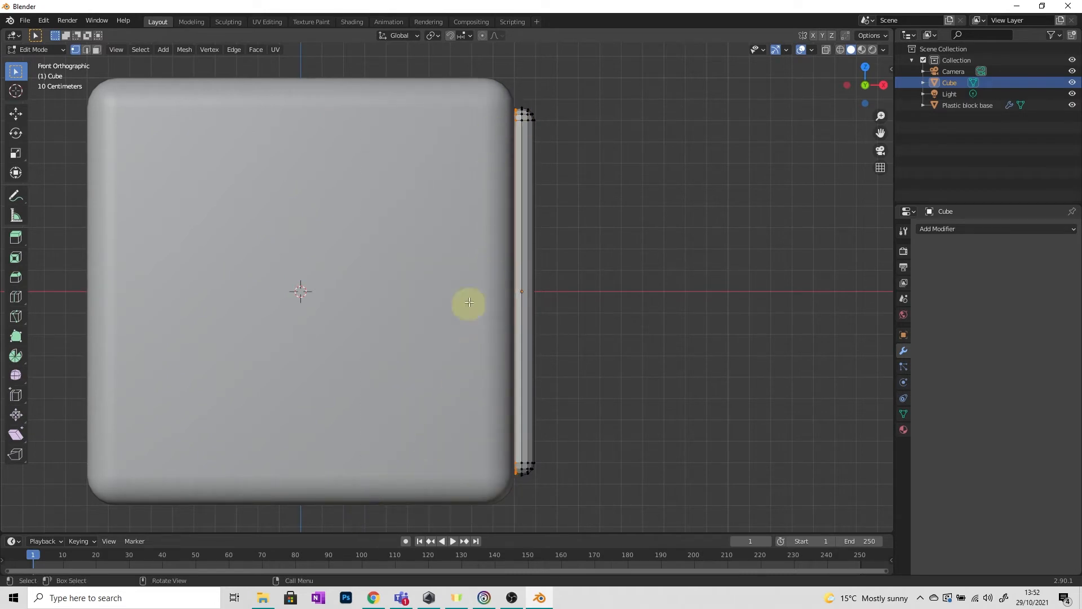
key(x)
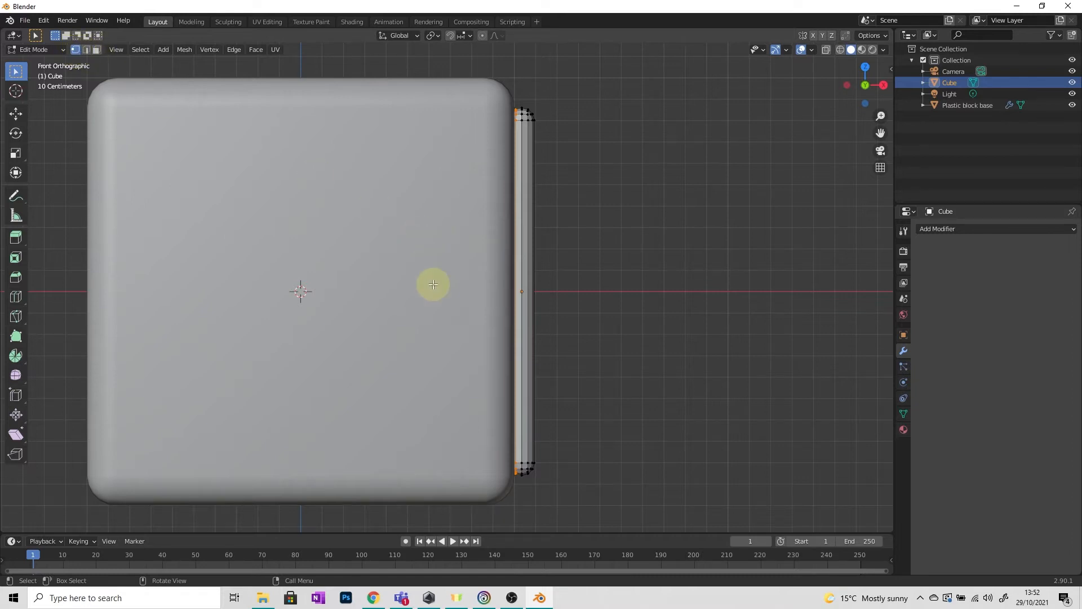
key(x)
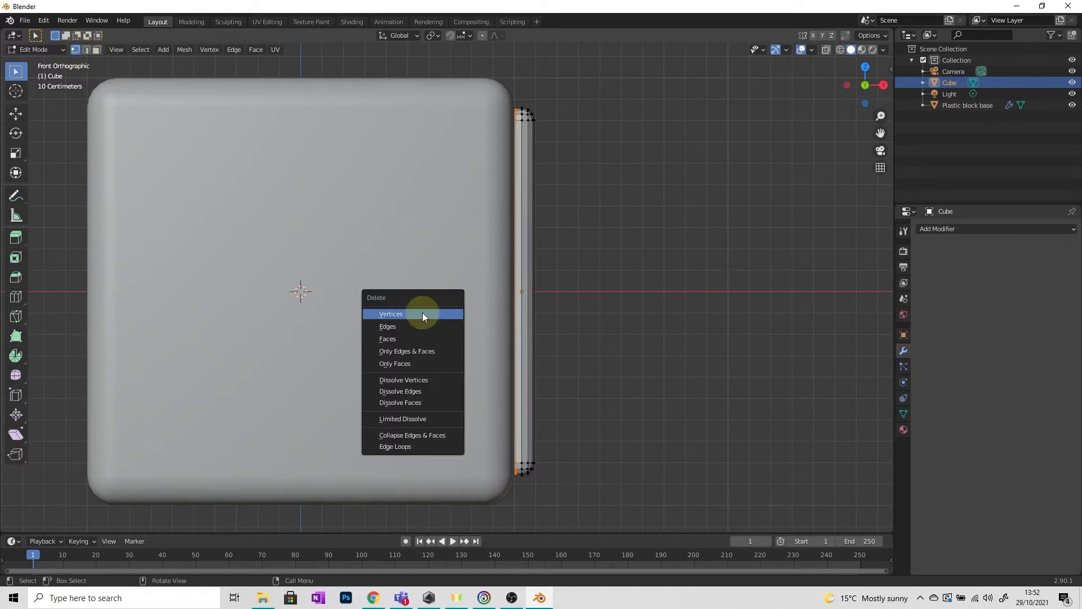
click(423, 314)
middle_drag(449, 289, 435, 189)
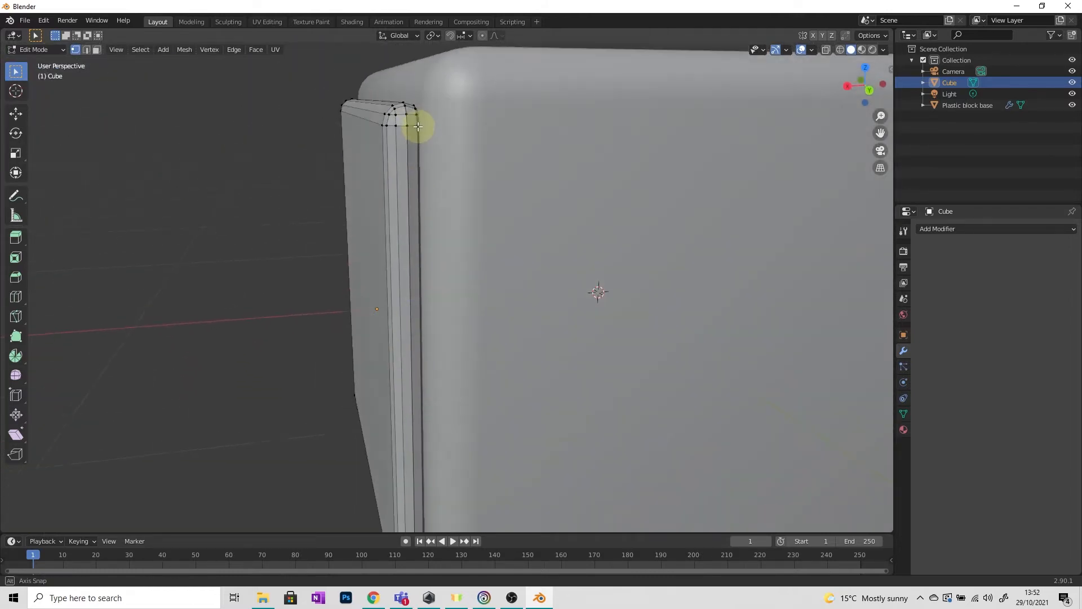
middle_drag(418, 126, 405, 197)
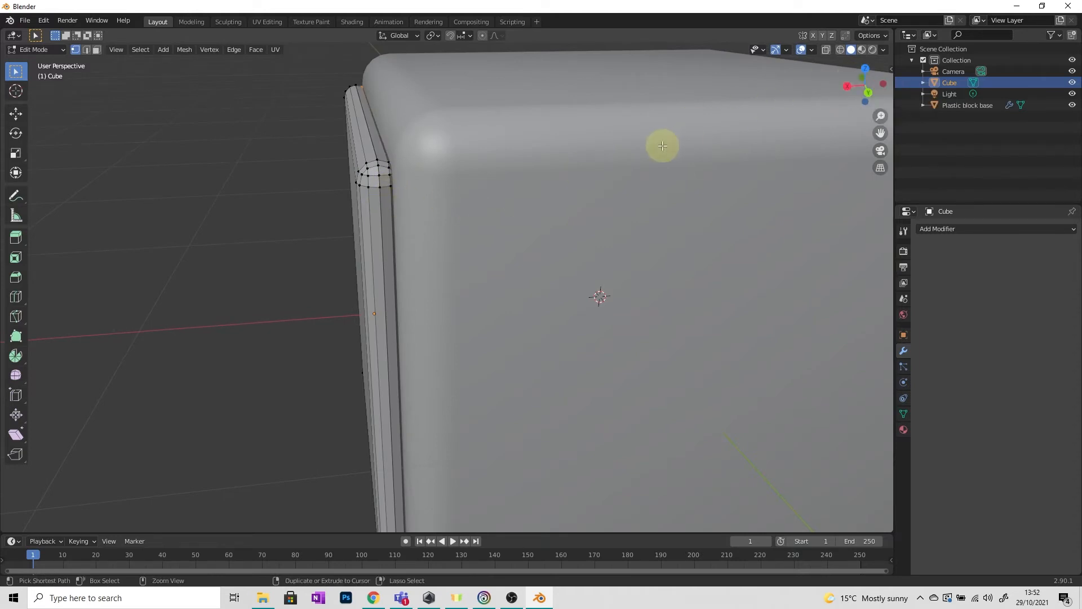
click(854, 79)
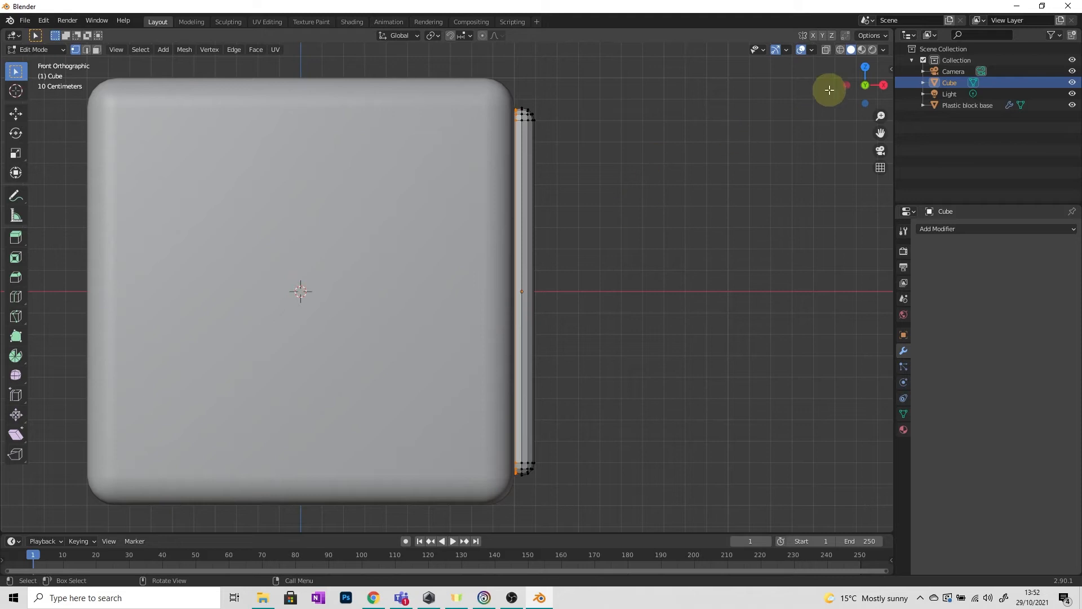
- Turn on X-ray, select all panel vertices on the half facing the plastic block, and delete those vertices
click(827, 53)
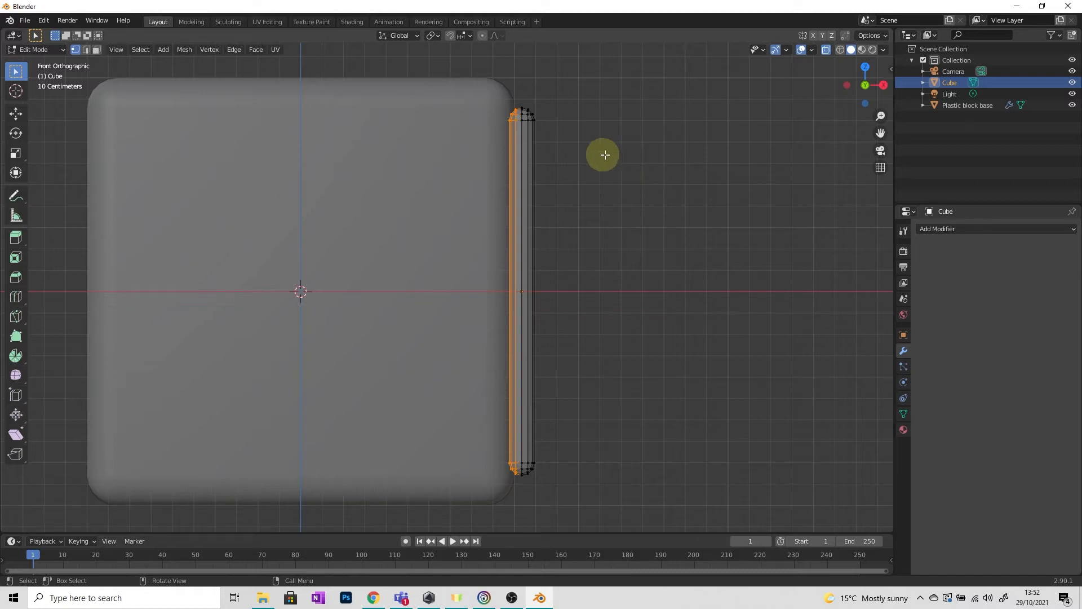
drag(517, 103, 431, 461)
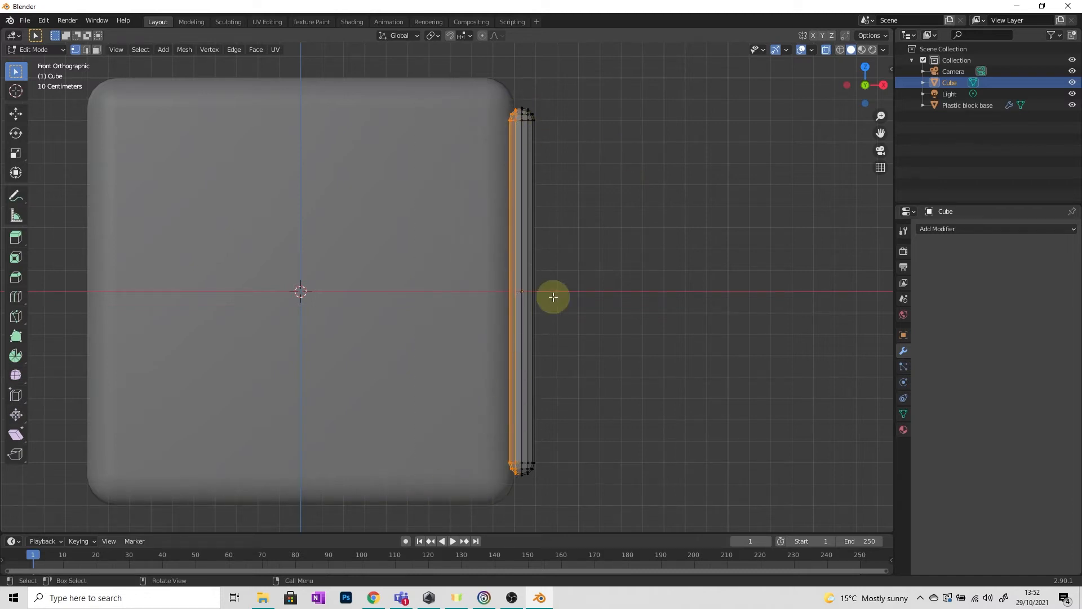
key(x)
click(521, 296)
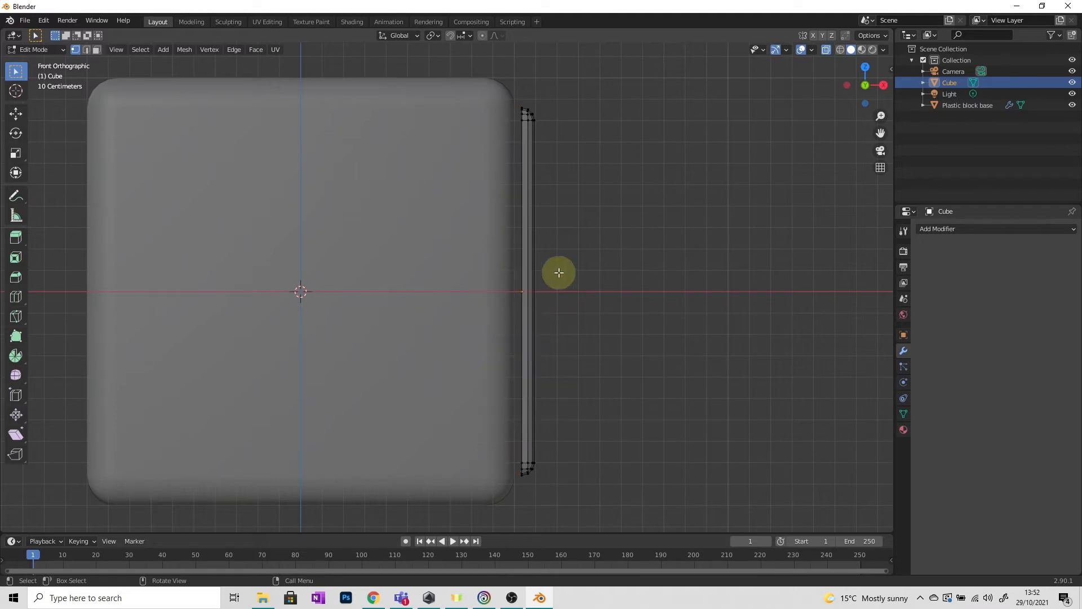
middle_drag(587, 249, 569, 293)
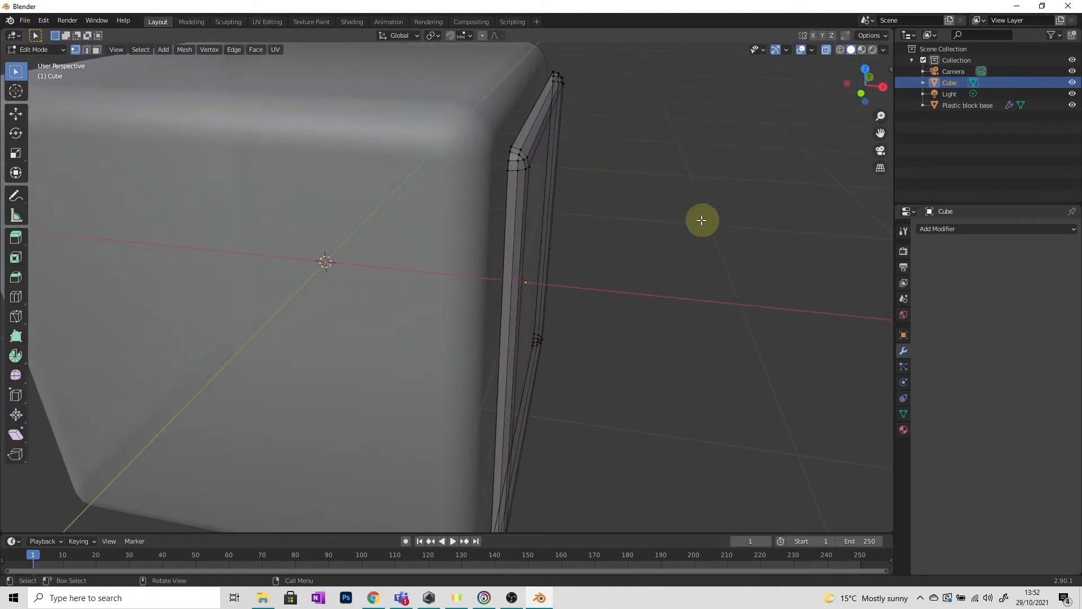
- Turn off X-ray display and return the trimmed panel to Object Mode
click(826, 49)
middle_drag(804, 61, 569, 189)
scroll(593, 190, down, 1)
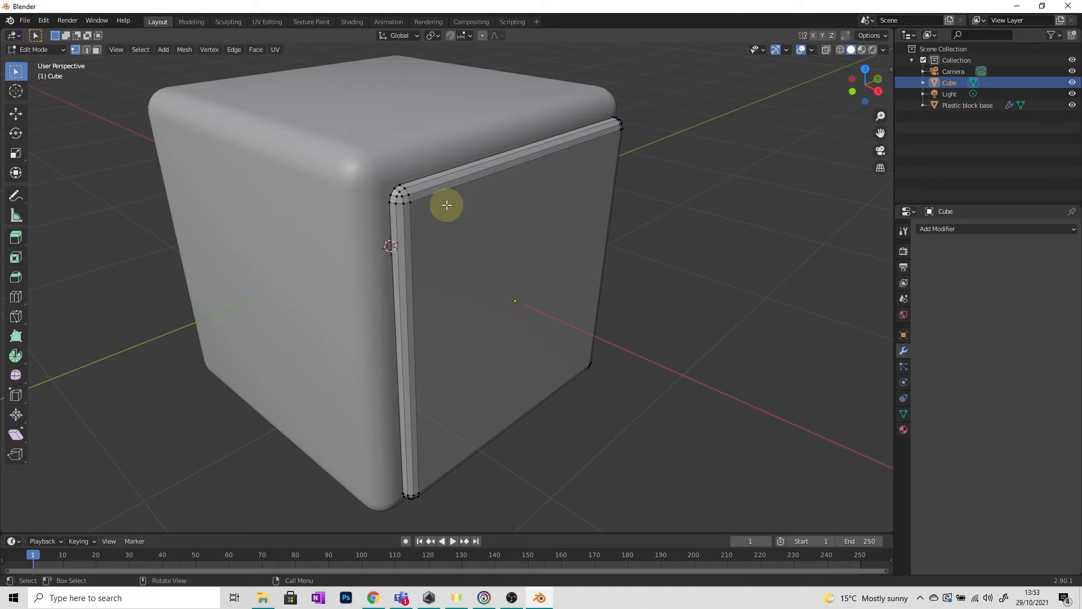
click(35, 49)
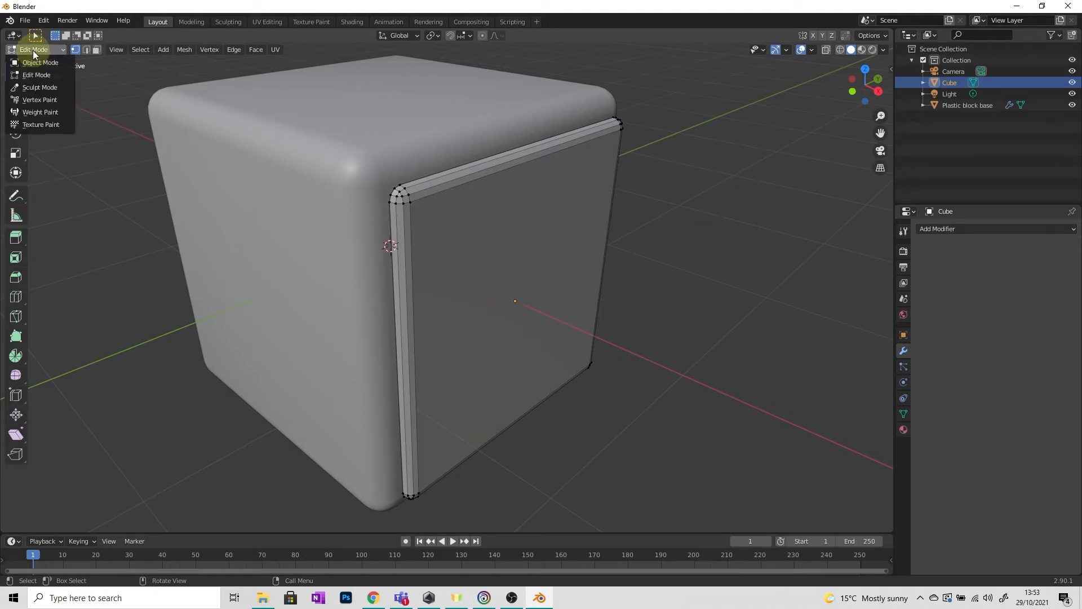
click(28, 62)
middle_drag(475, 177, 394, 190)
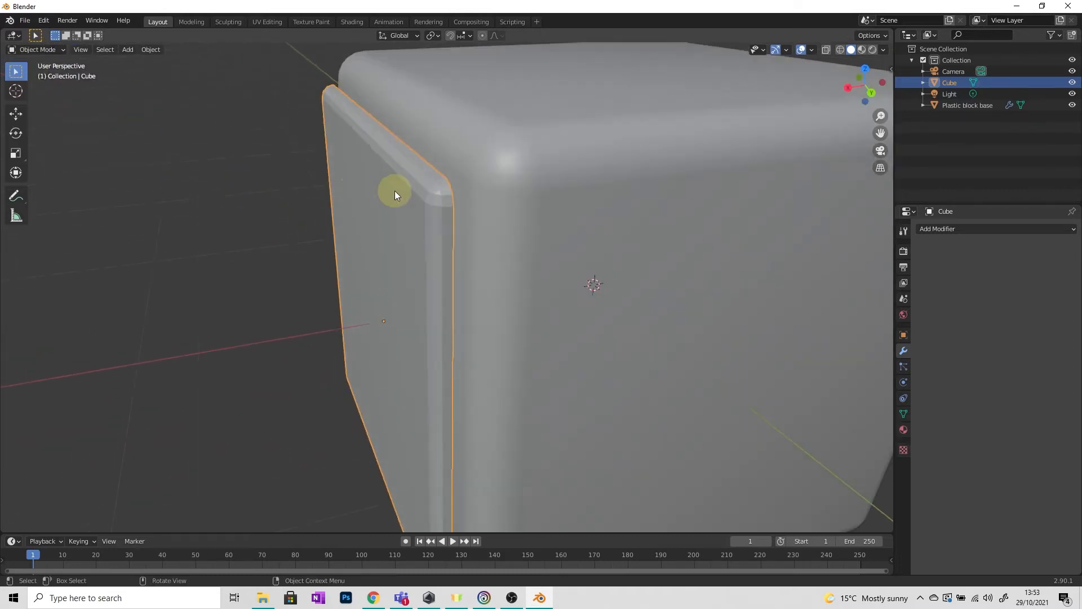
- Move the thin panel about 0.05 m along the X axis, closer to the plastic block's face
key(g)
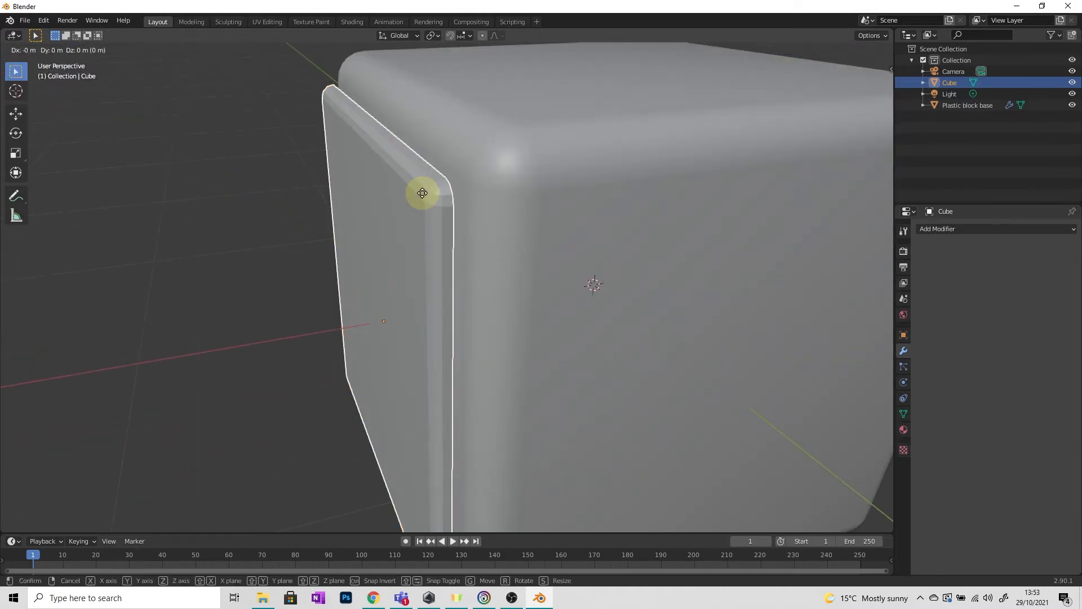
key(x)
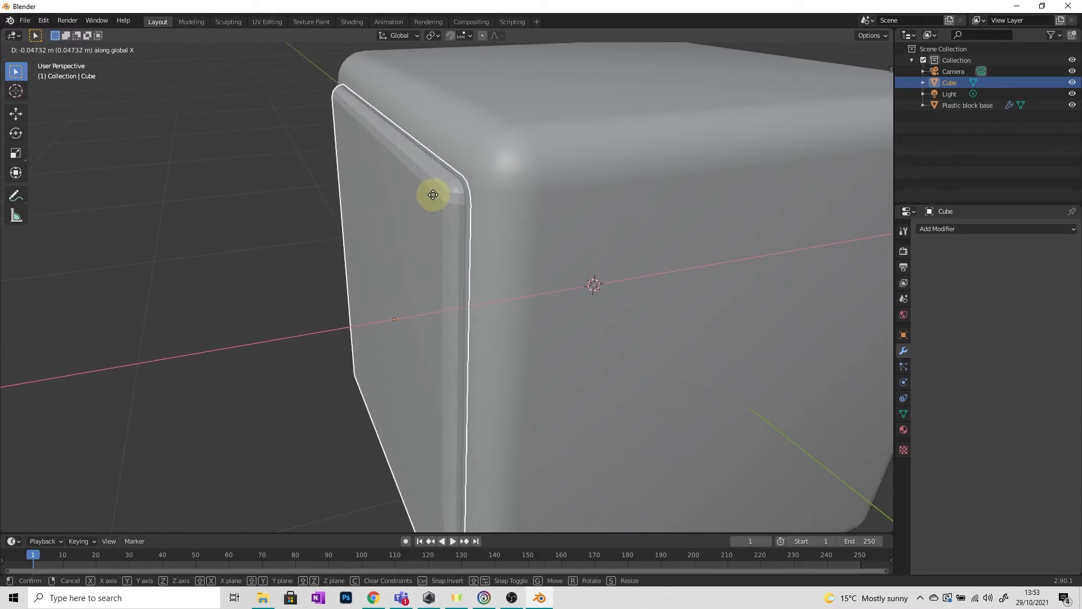
click(434, 193)
scroll(383, 164, down, 4)
mouse_move(398, 183)
middle_down()
mouse_move(387, 162)
mouse_move(410, 184)
middle_up()
scroll(411, 184, up, 4)
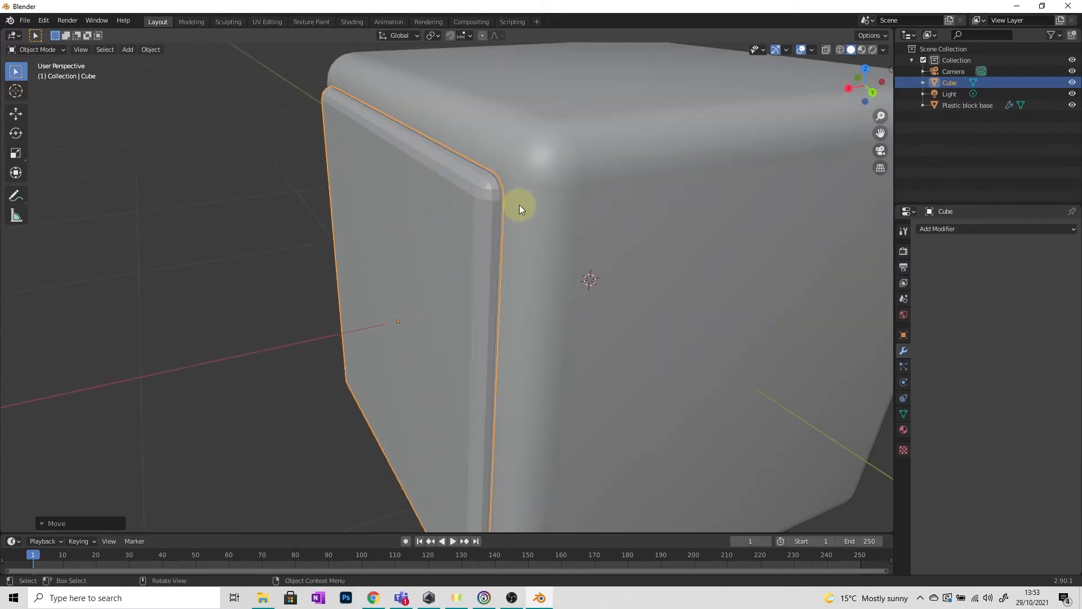
- Scale the panel along X to roughly half its thickness
key(s)
key(x)
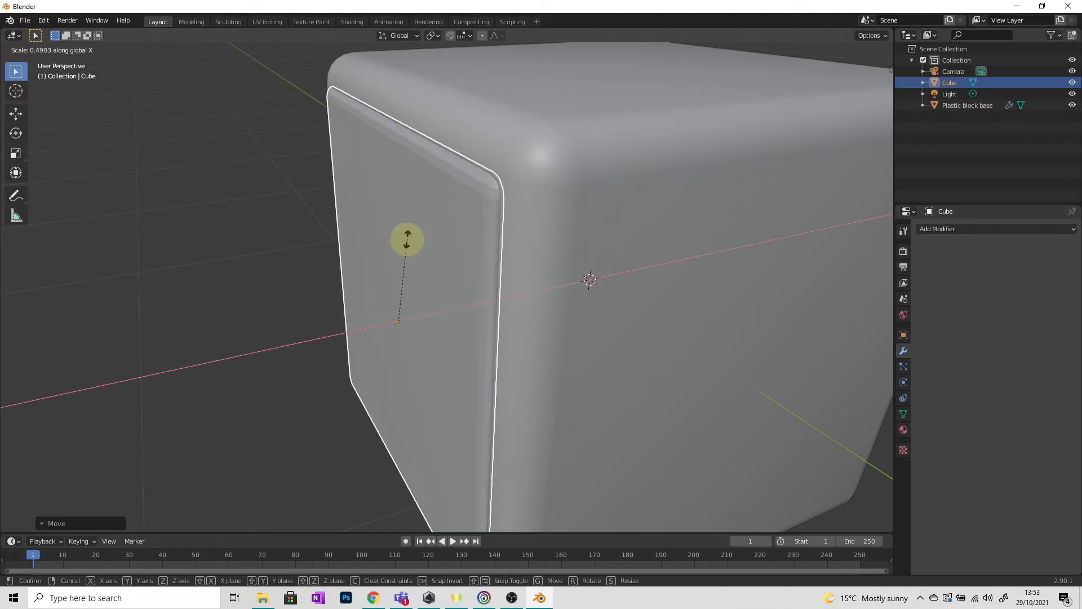
click(497, 230)
middle_drag(497, 230, 486, 232)
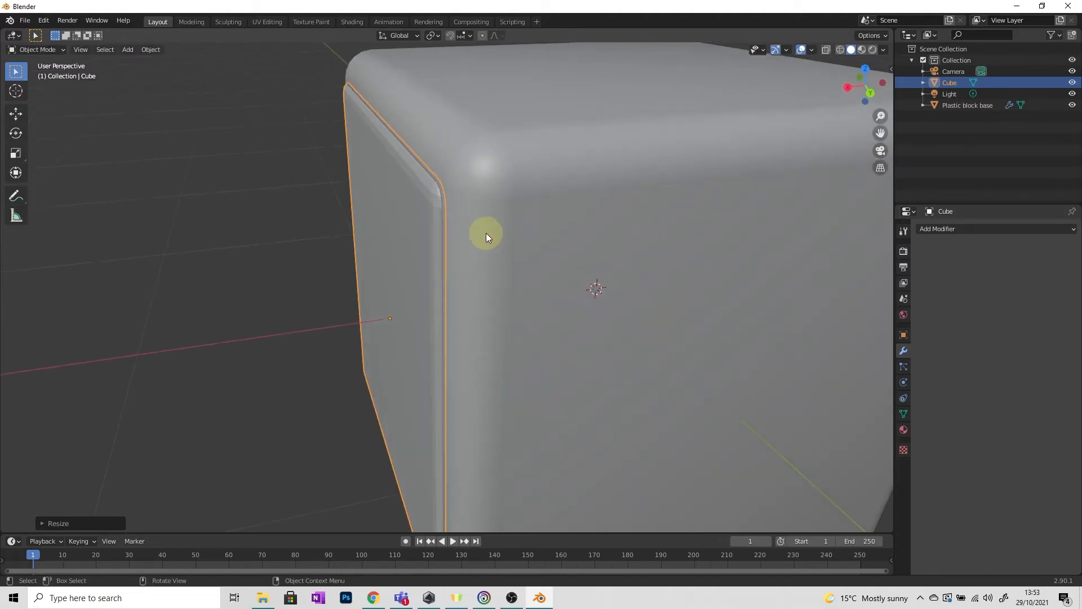
- Nudge the panel slightly along X to seat it against the block's face, and check the fit on the whole block
key(g)
key(x)
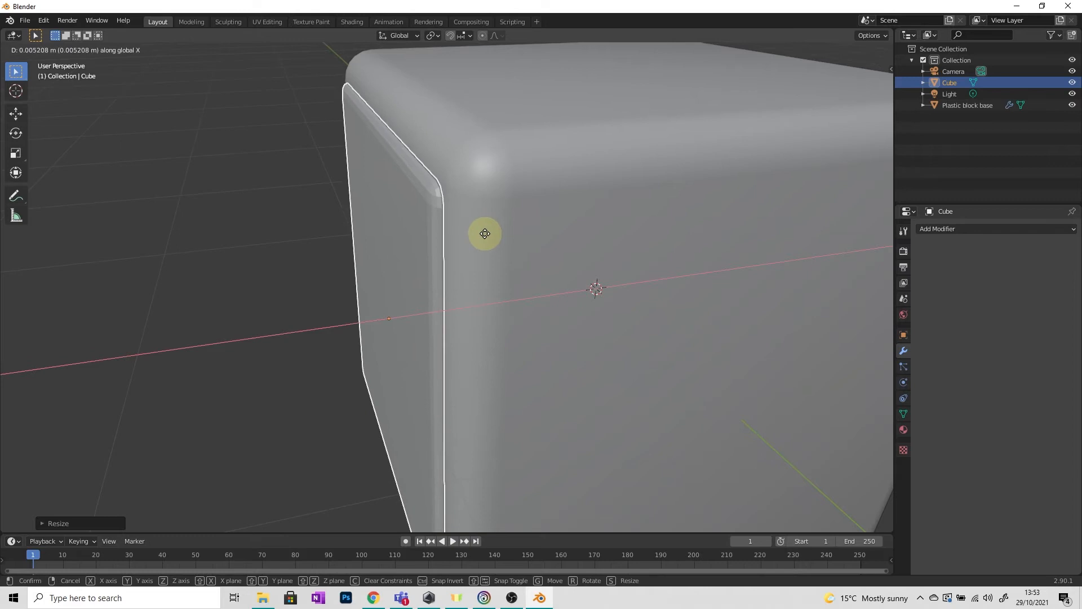
click(484, 233)
click(344, 205)
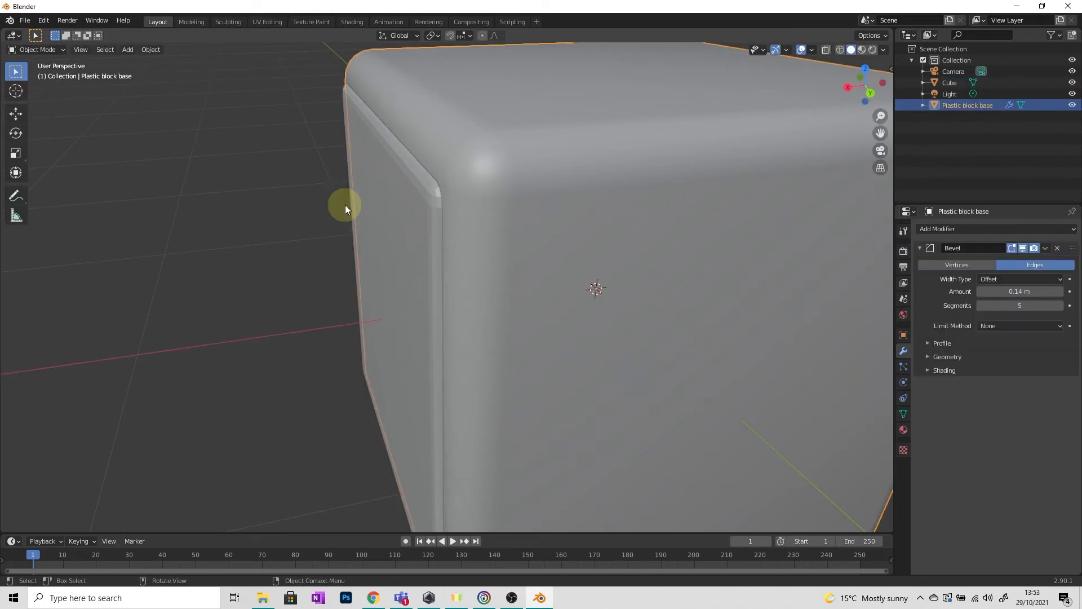
scroll(334, 209, down, 5)
middle_drag(333, 208, 363, 209)
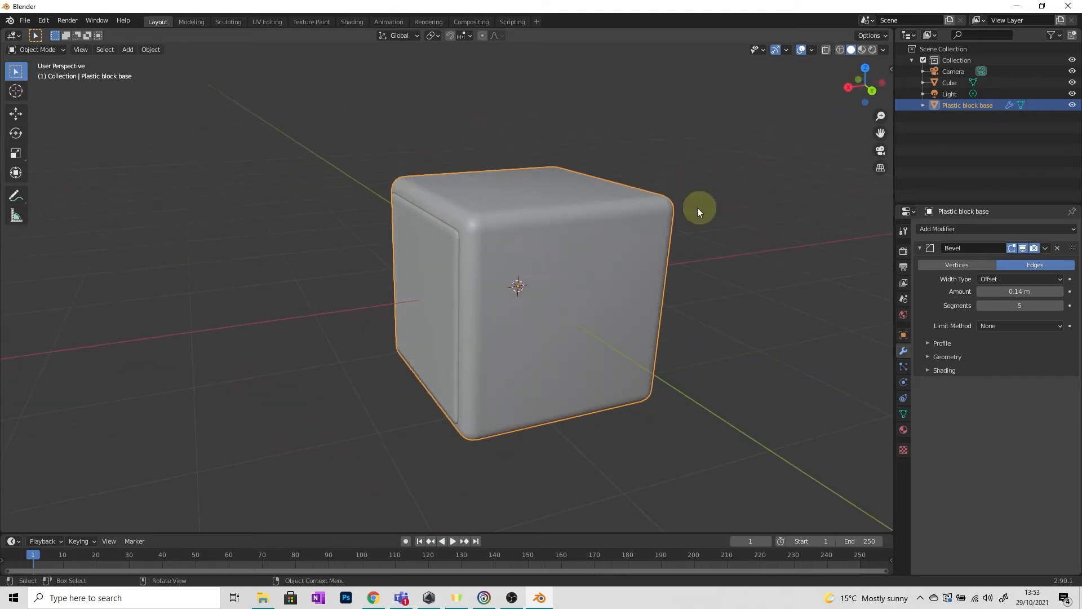
- Rename the thin panel object as "Colour slab"
click(476, 252)
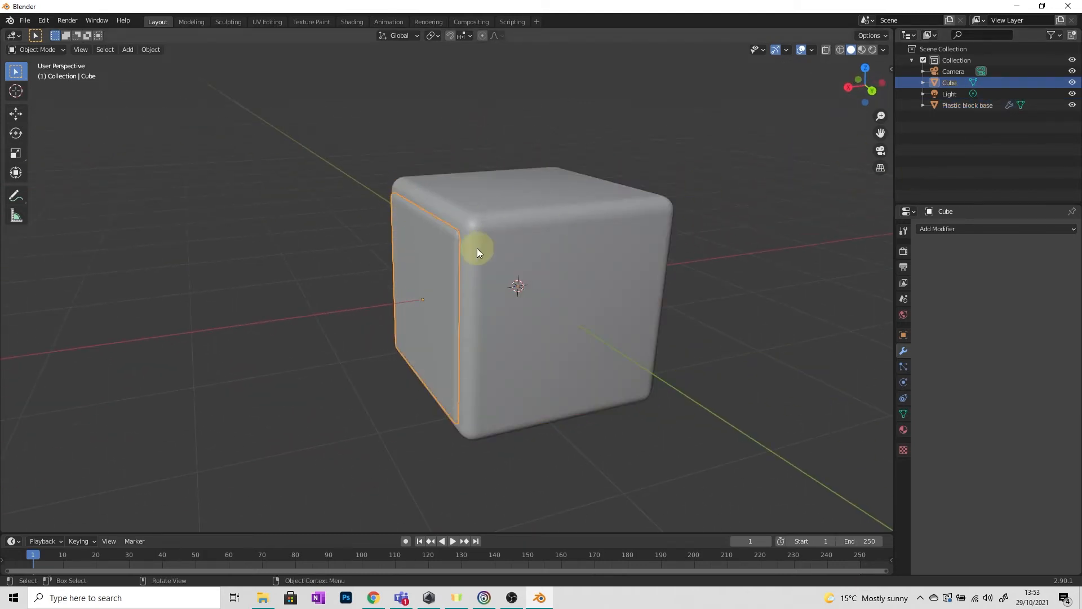
double_click(950, 83)
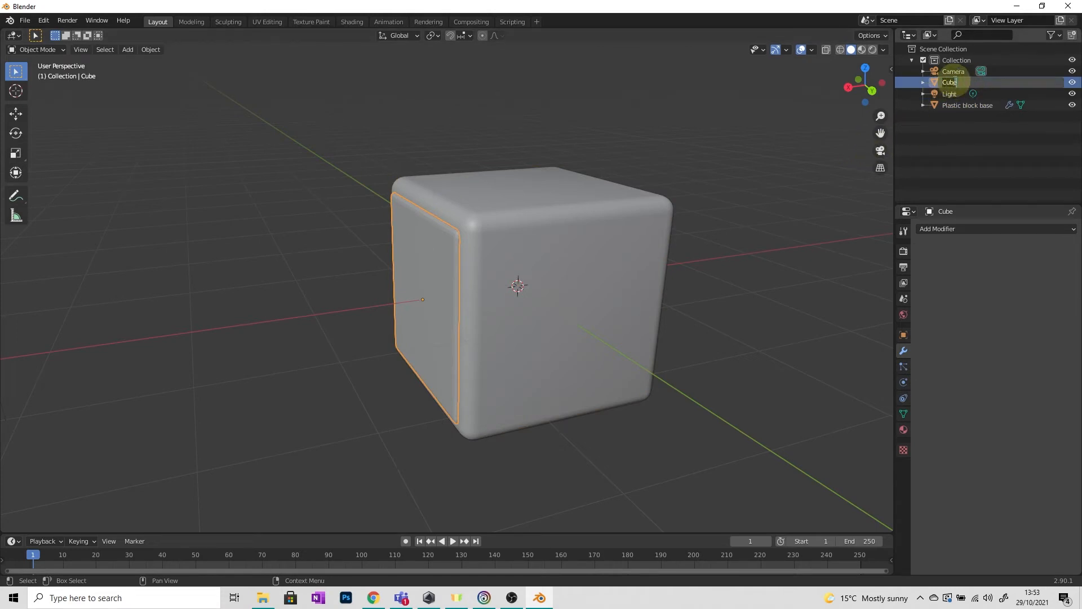
text(Colour slsb)
key(BackSpace)
text(ab)
key(Return)
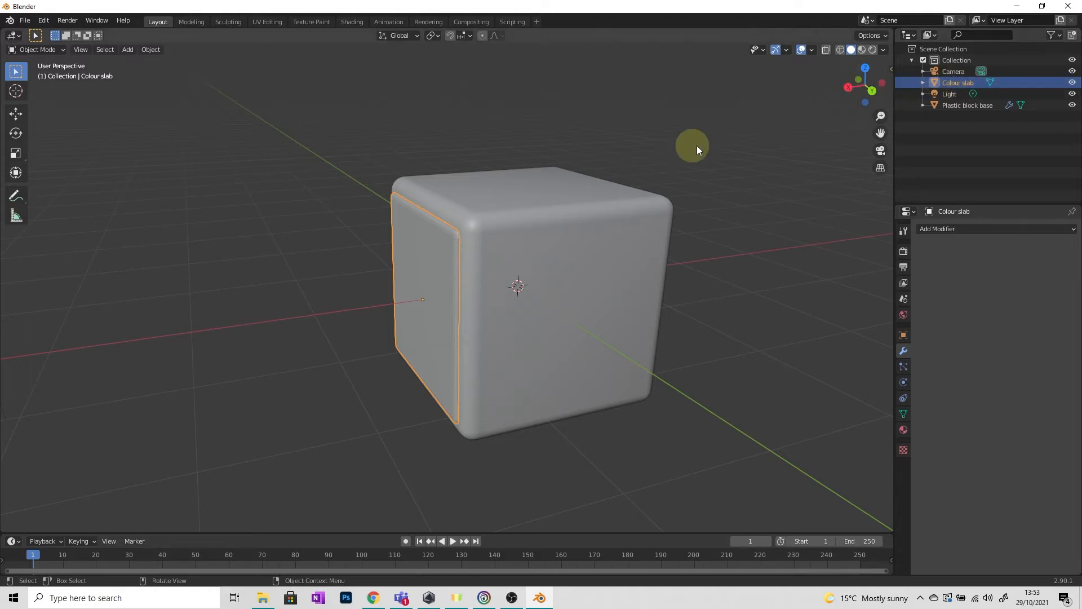
- Check the Rubik's cube colour layout reference images in Chrome and return to Blender
click(373, 597)
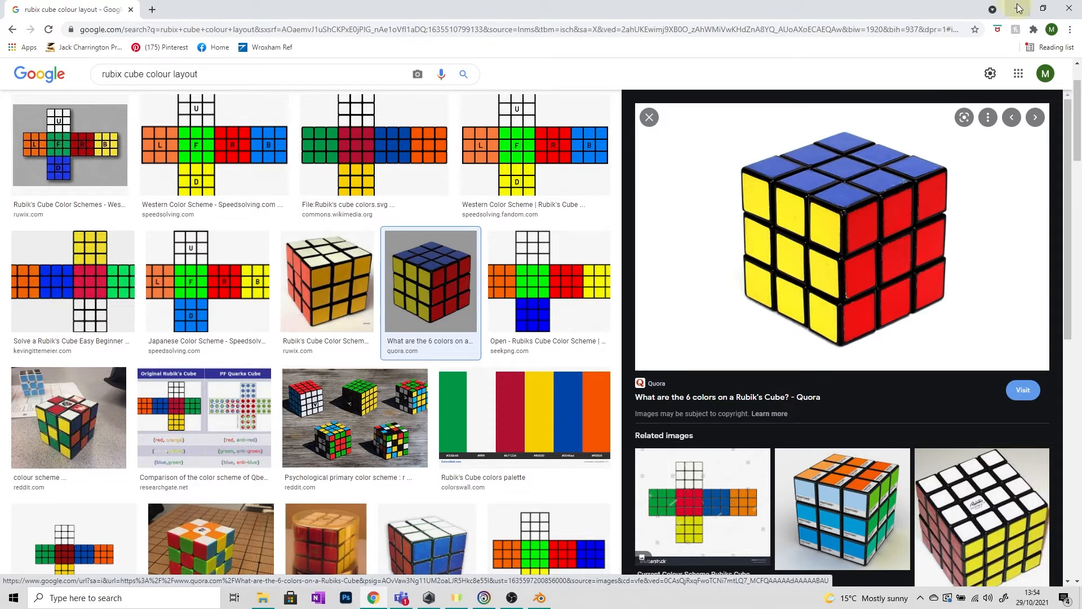
key(alt+Tab)
scroll(480, 233, up, 4)
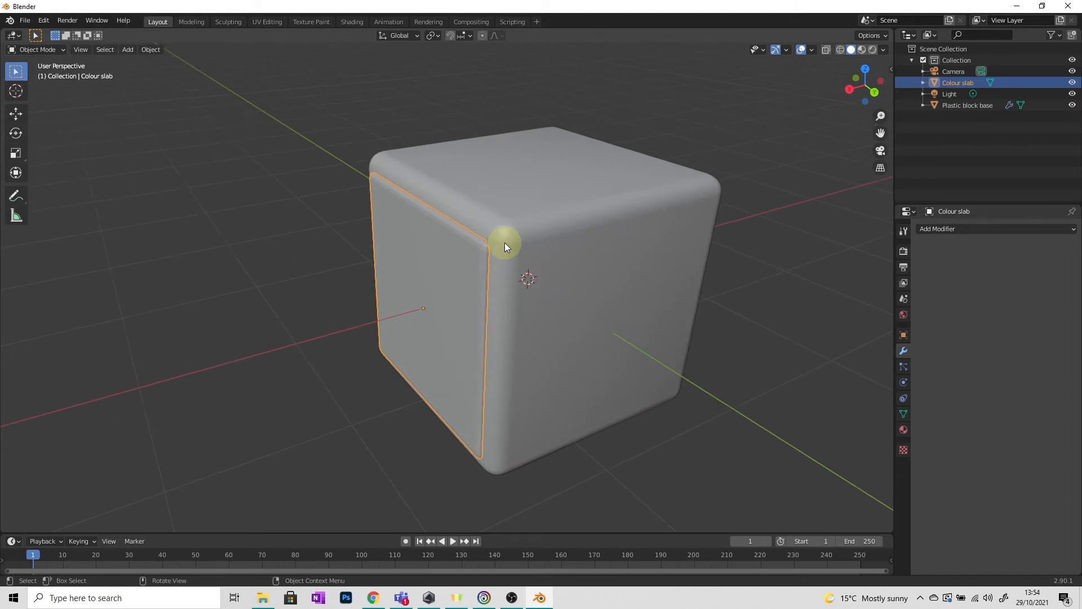
- Try covering the block's top face with a freely placed duplicate of the slab rotated about Y, and delete the duplicate
key(shift+d)
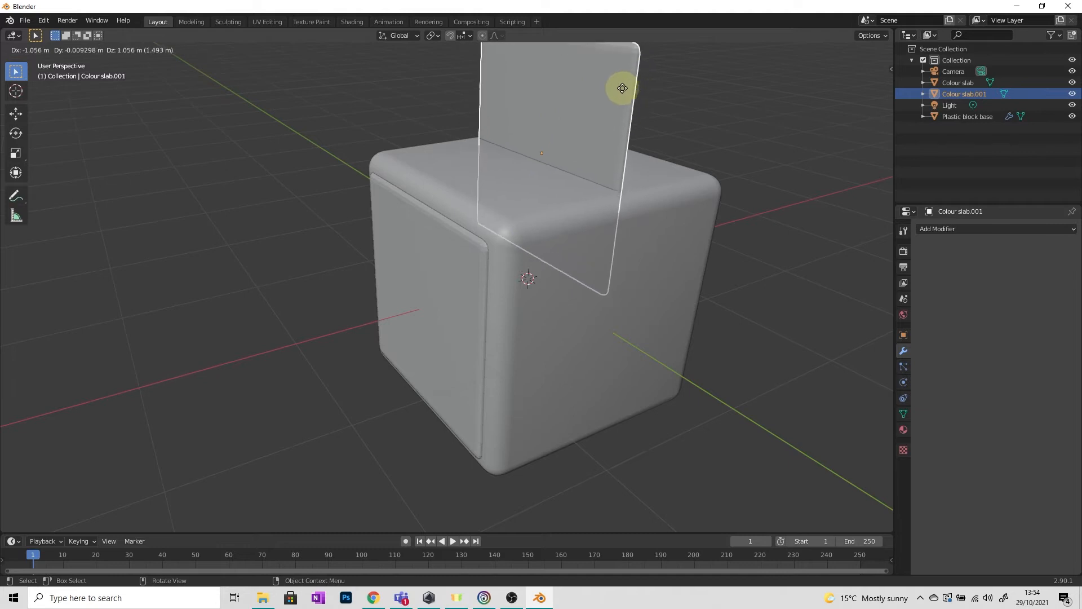
click(603, 112)
key(r)
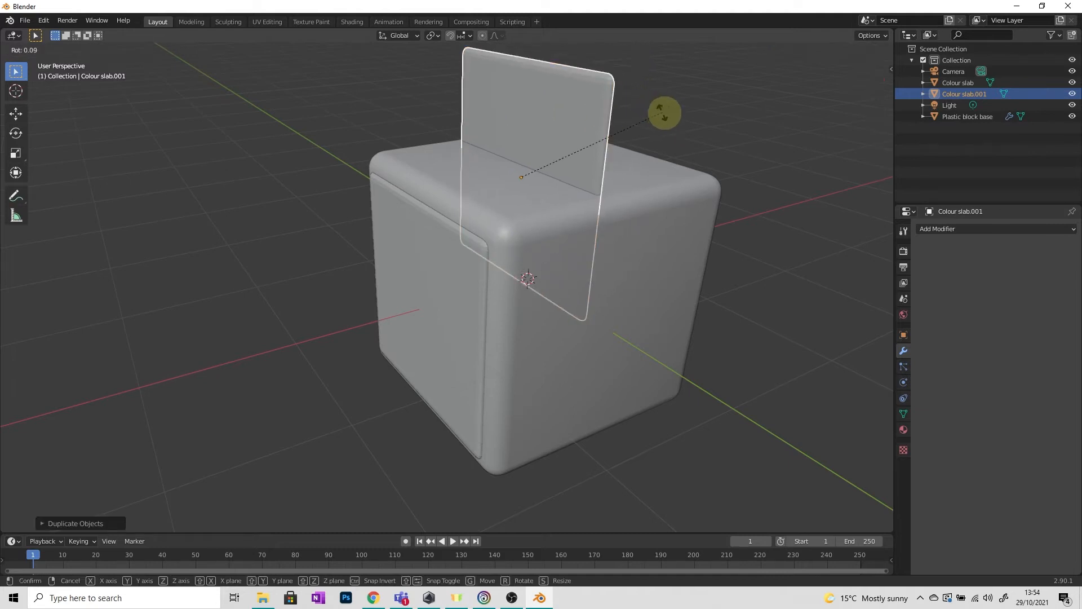
key(y)
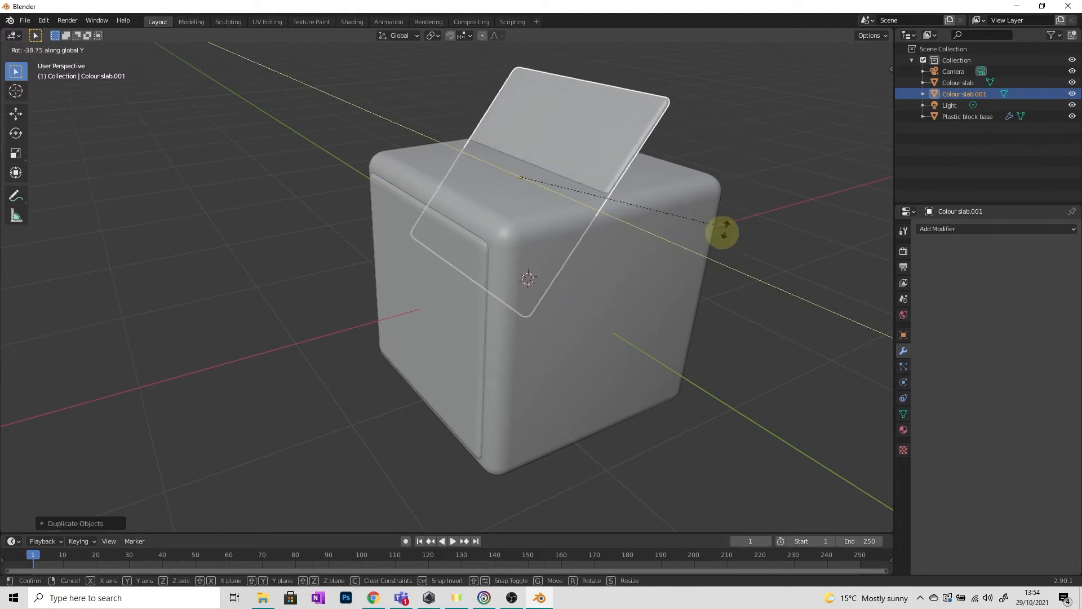
click(568, 273)
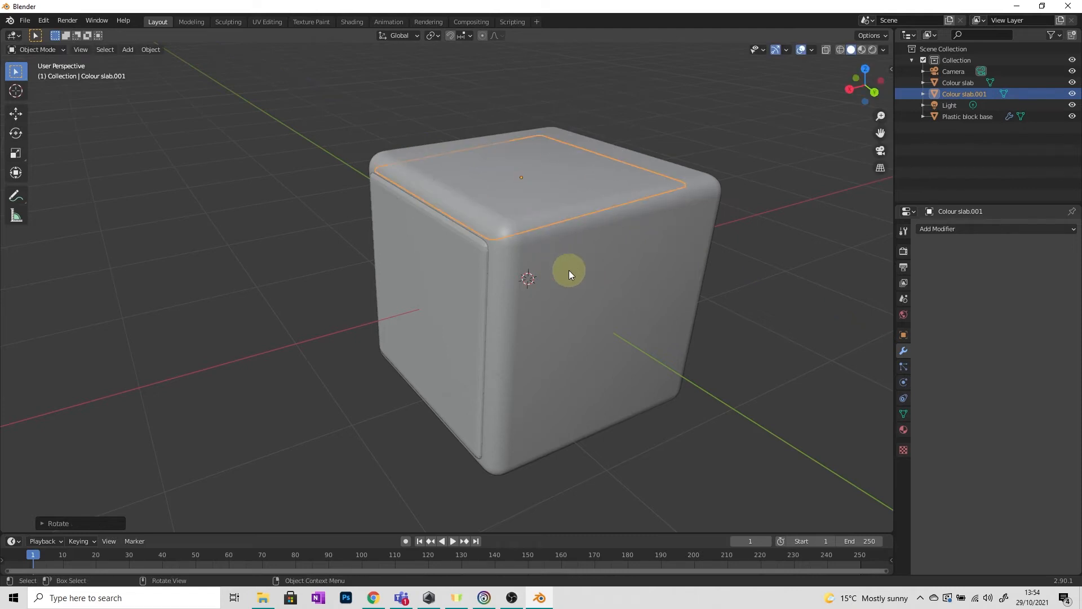
key(Delete)
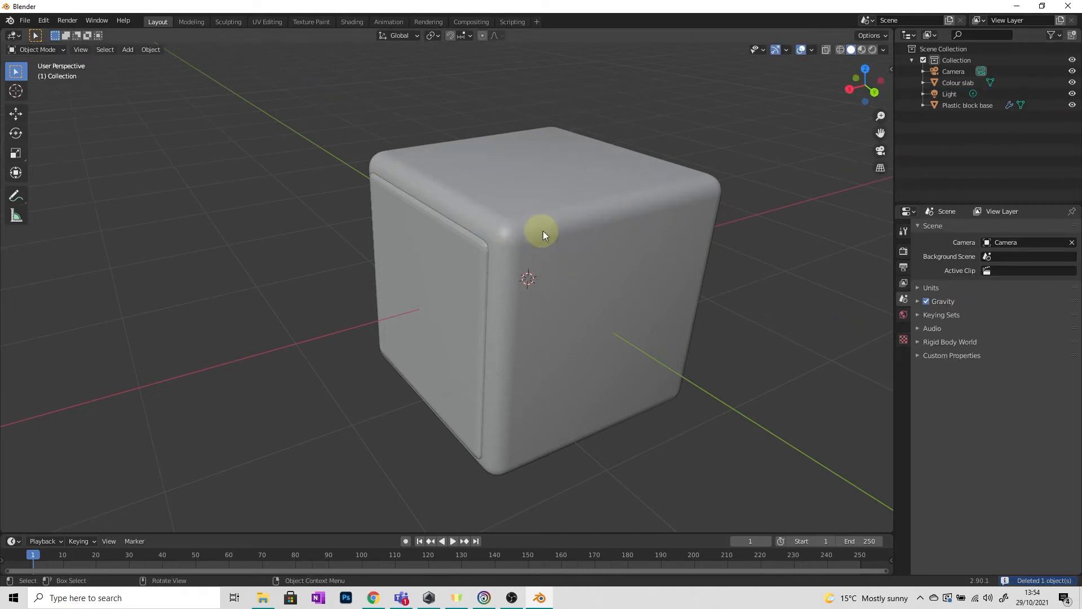
- Test rotating the colour slab about the Y axis around its own centre, and cancel the rotation
click(464, 266)
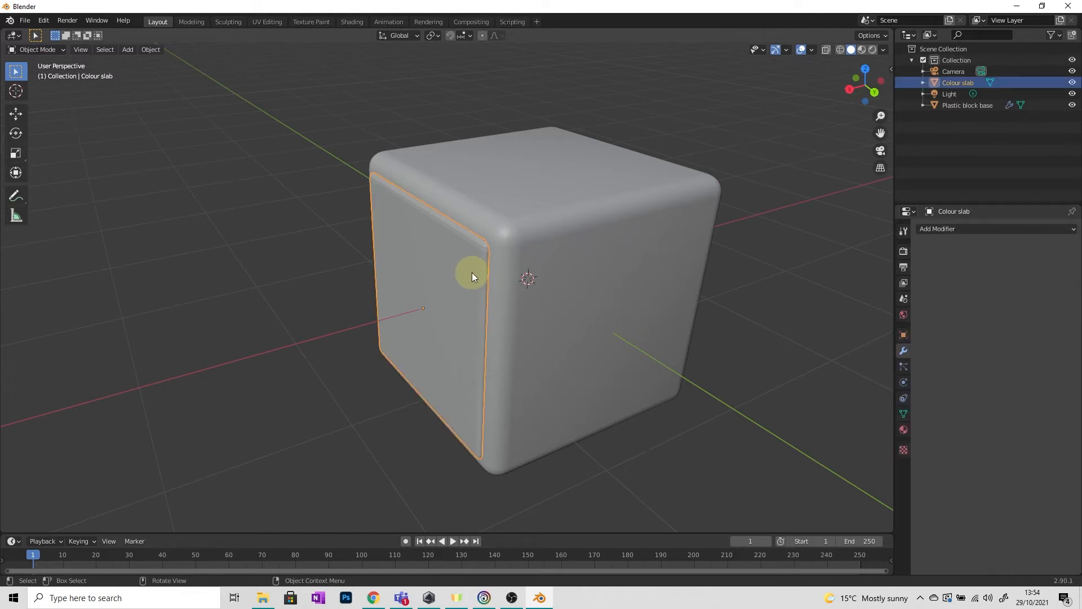
key(r)
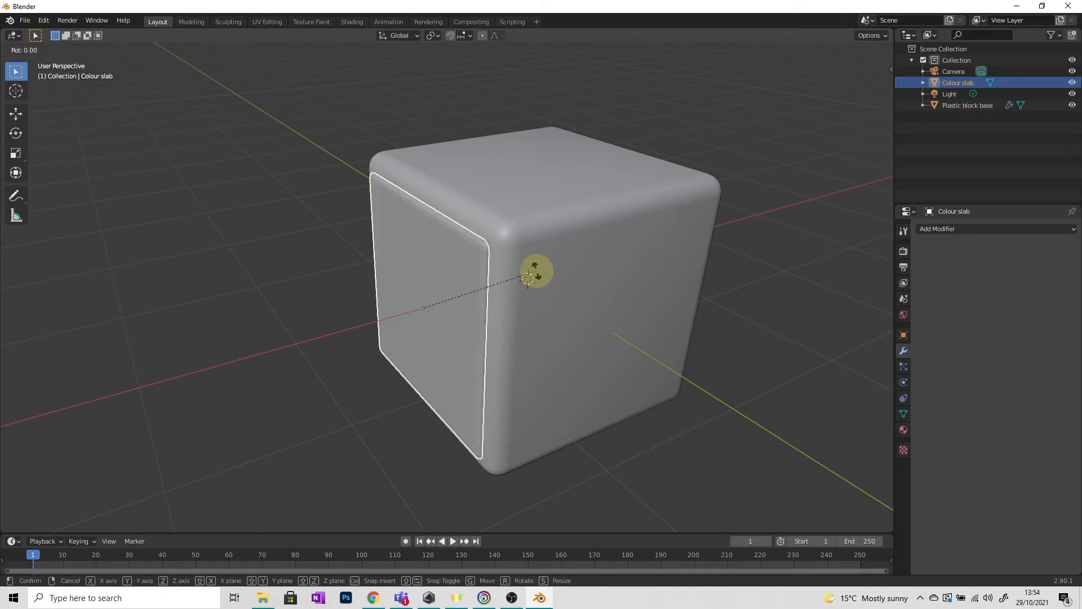
key(y)
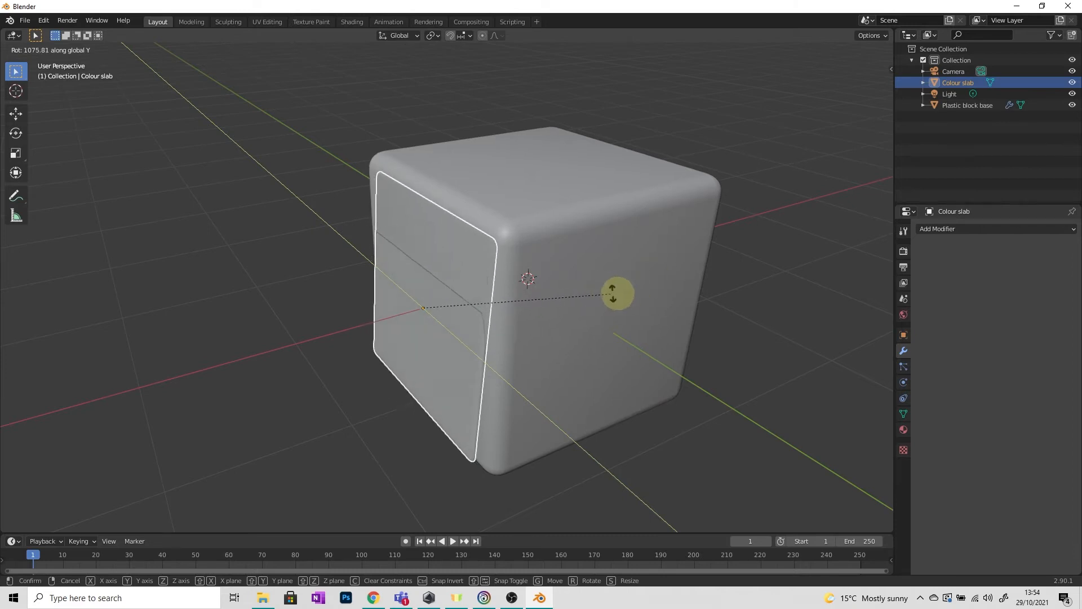
click(635, 297)
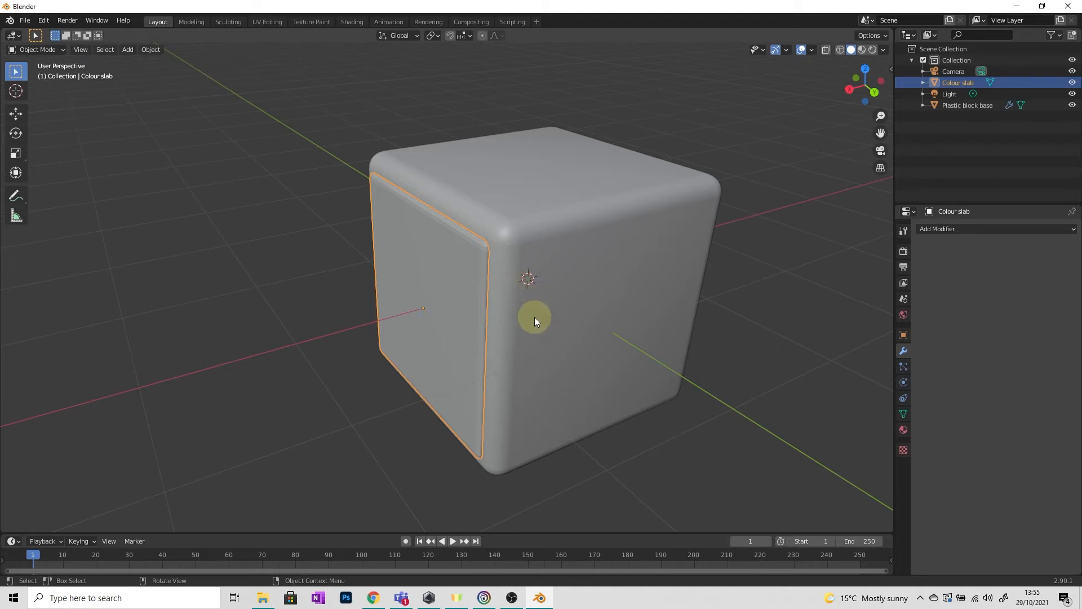
- Set the colour slab's origin to the 3D cursor at the centre of the block
middle_drag(534, 317, 549, 322)
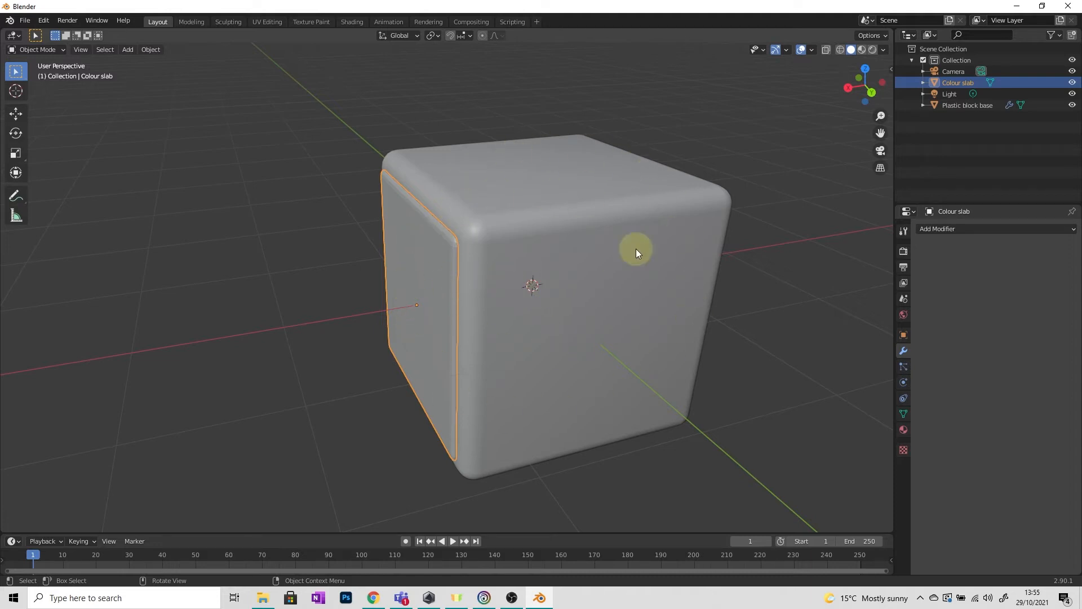
right_click(423, 301)
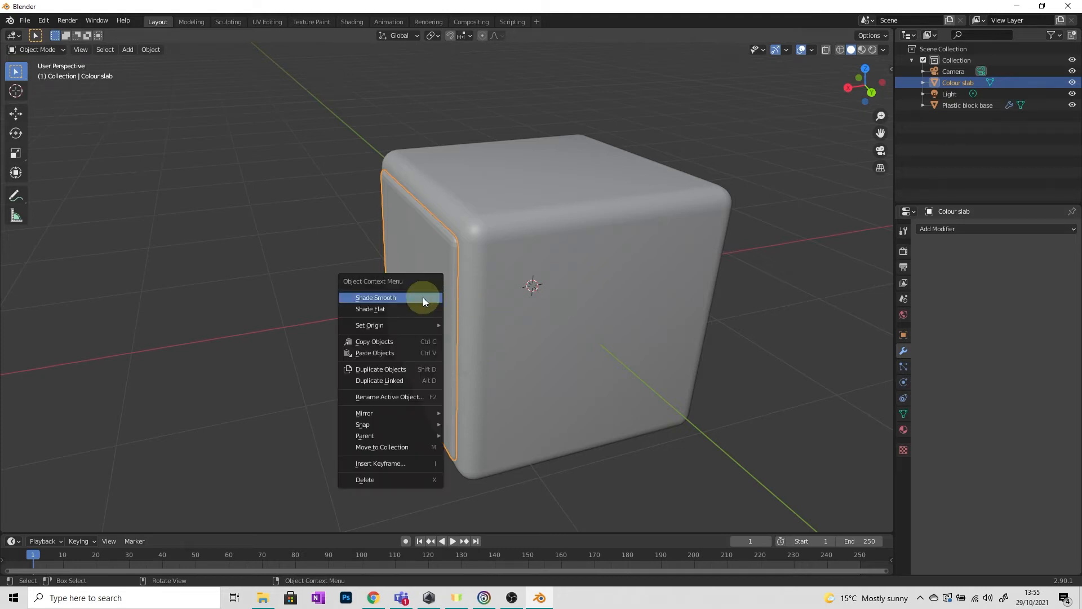
mouse_move(380, 326)
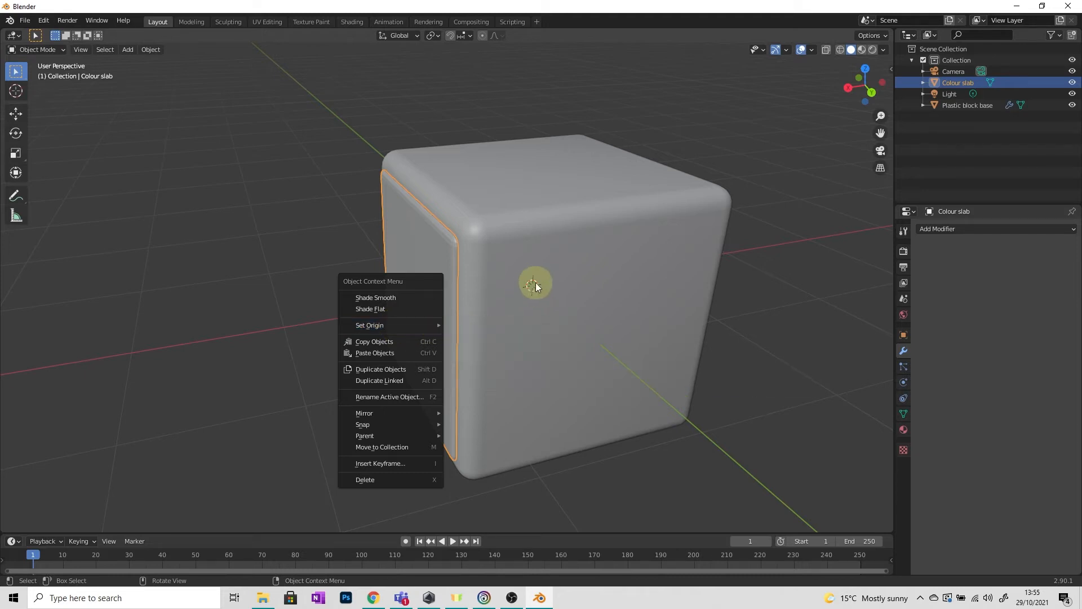
mouse_move(438, 324)
click(478, 349)
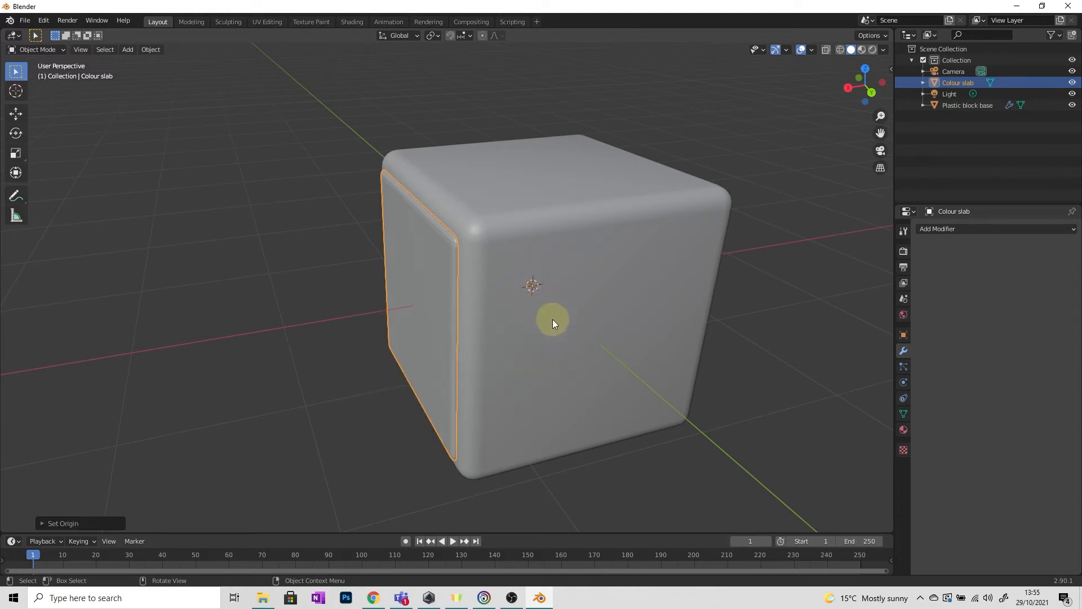
- Test rotating the slab around the block's centre about the Y axis, and cancel the rotation
key(r)
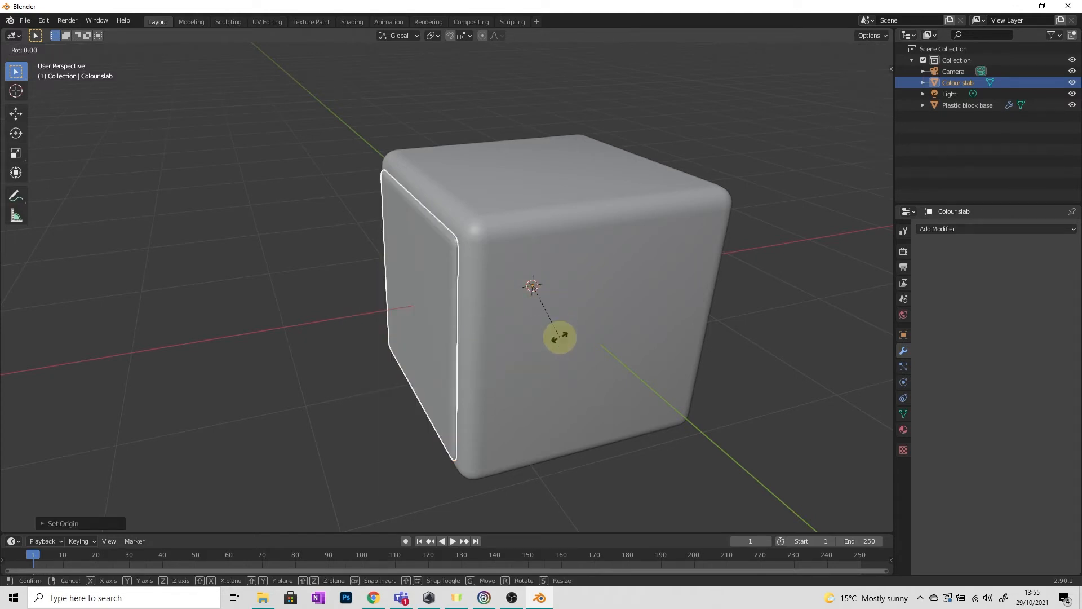
key(y)
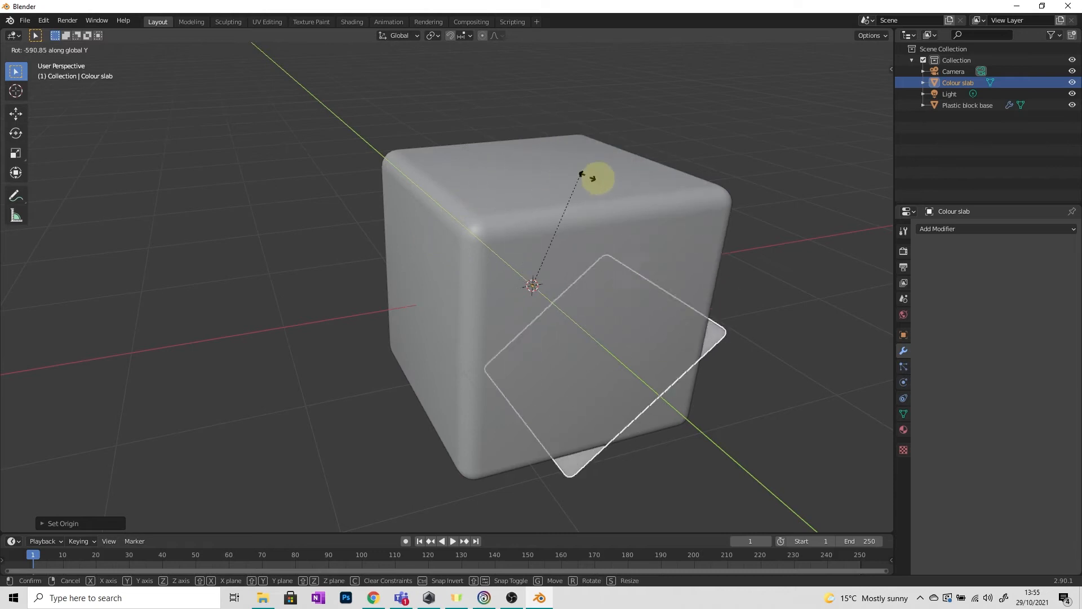
click(468, 380)
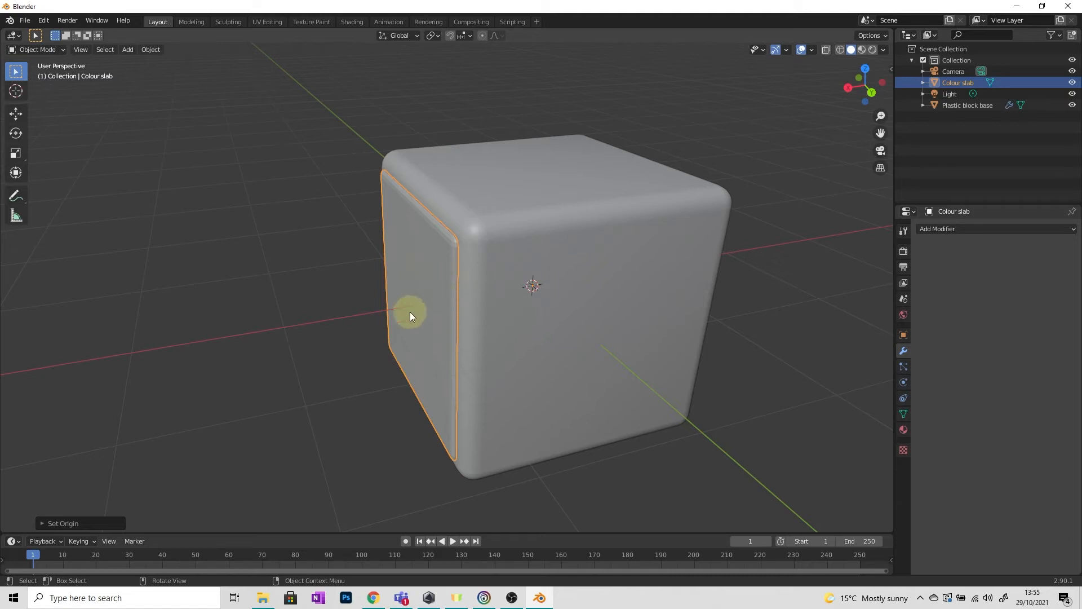
- Set the slab's origin back to its geometry and undo that origin change
right_click(420, 285)
mouse_move(420, 285)
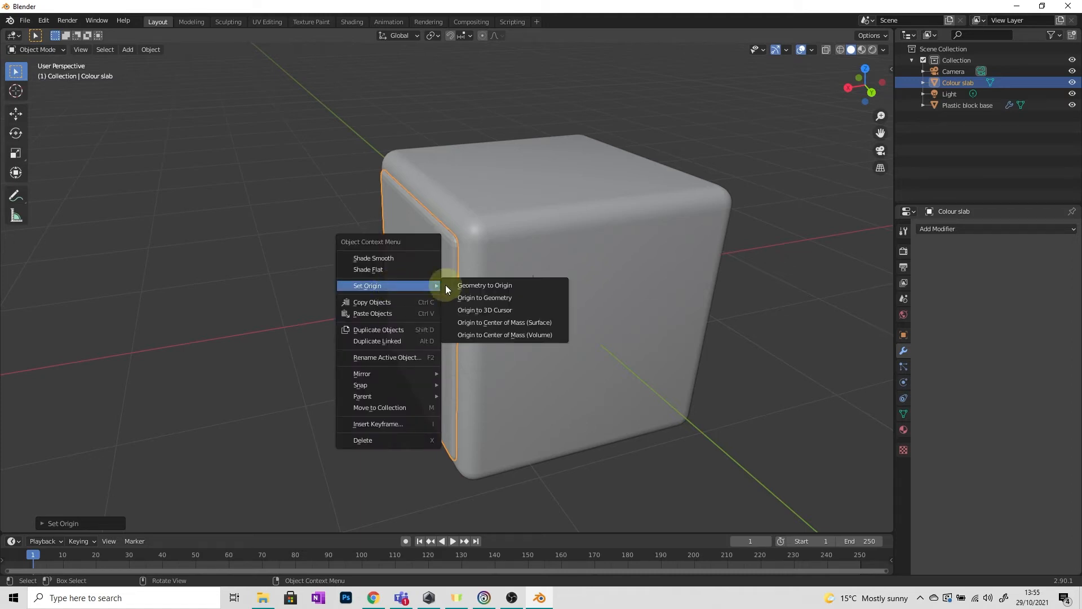
click(494, 297)
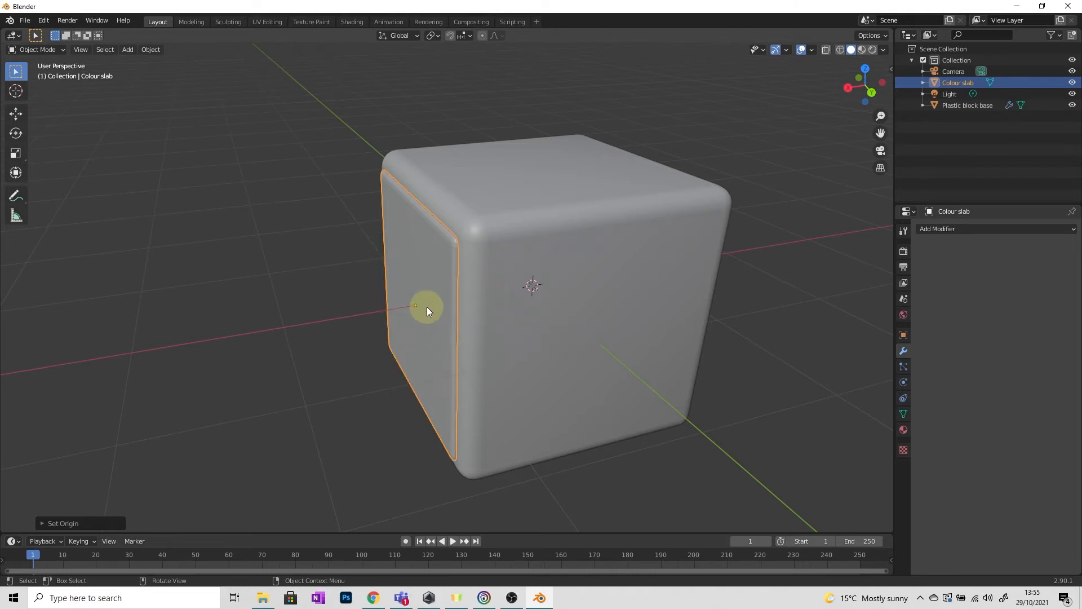
key(ctrl+z)
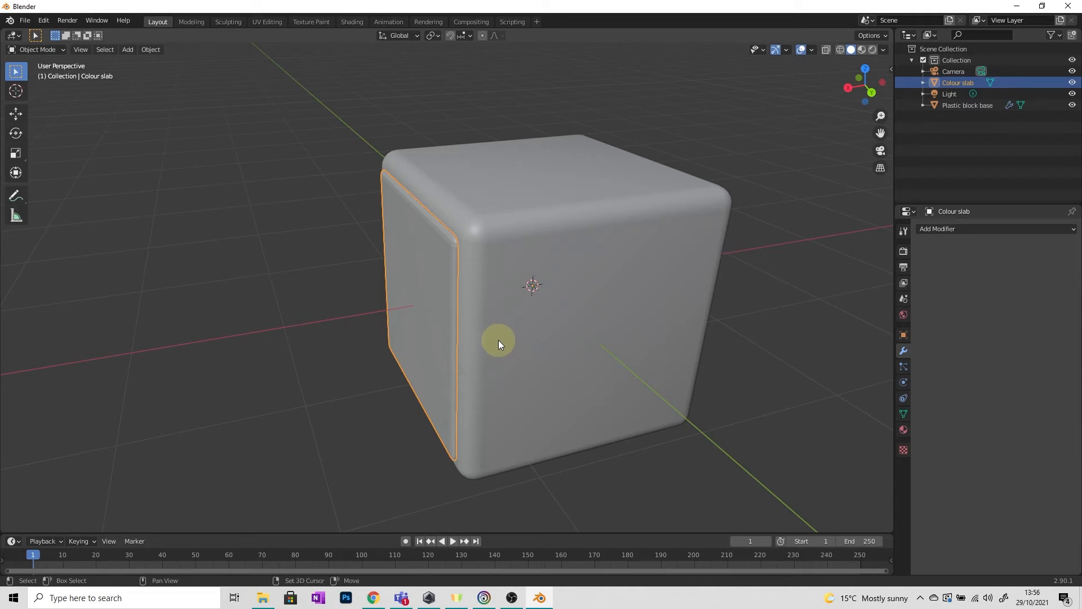
- Duplicate the colour slab and rotate the copy -90° about the Y axis onto the block's top face
key(shift+d)
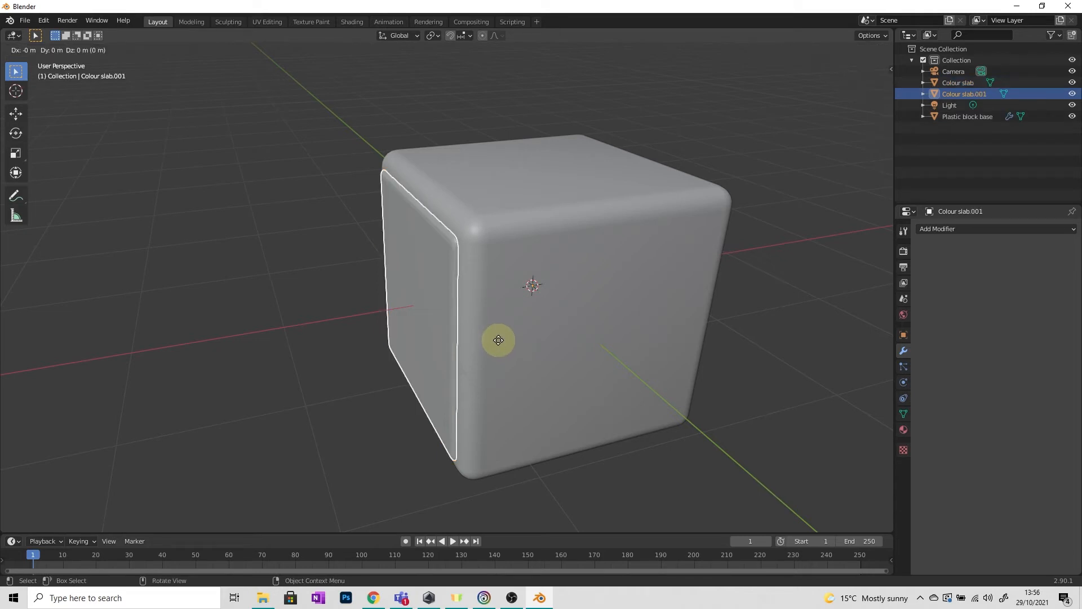
key(r)
key(y)
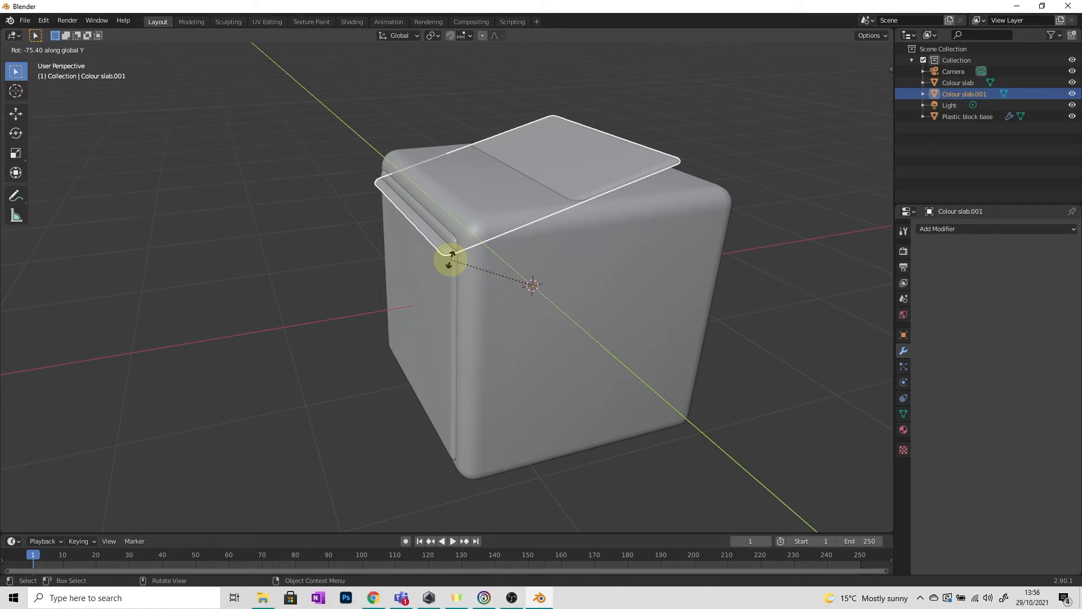
text(-90)
key(Return)
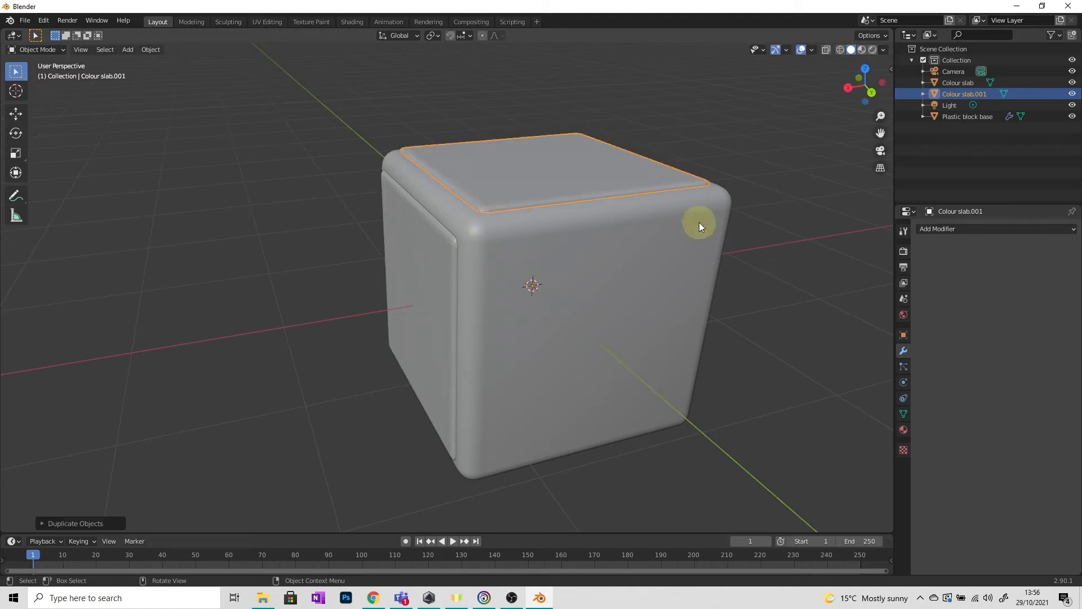
- Examine the side and top colour slabs from different angles to check how they sit on the block
click(772, 229)
middle_drag(772, 229, 641, 269)
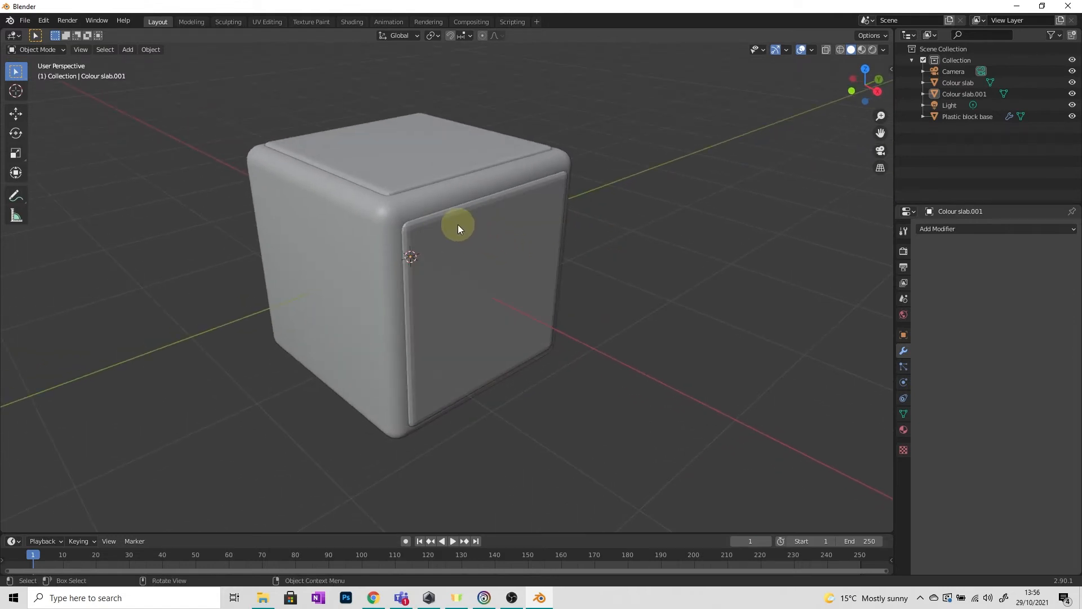
click(439, 225)
right_click(440, 226)
click(421, 201)
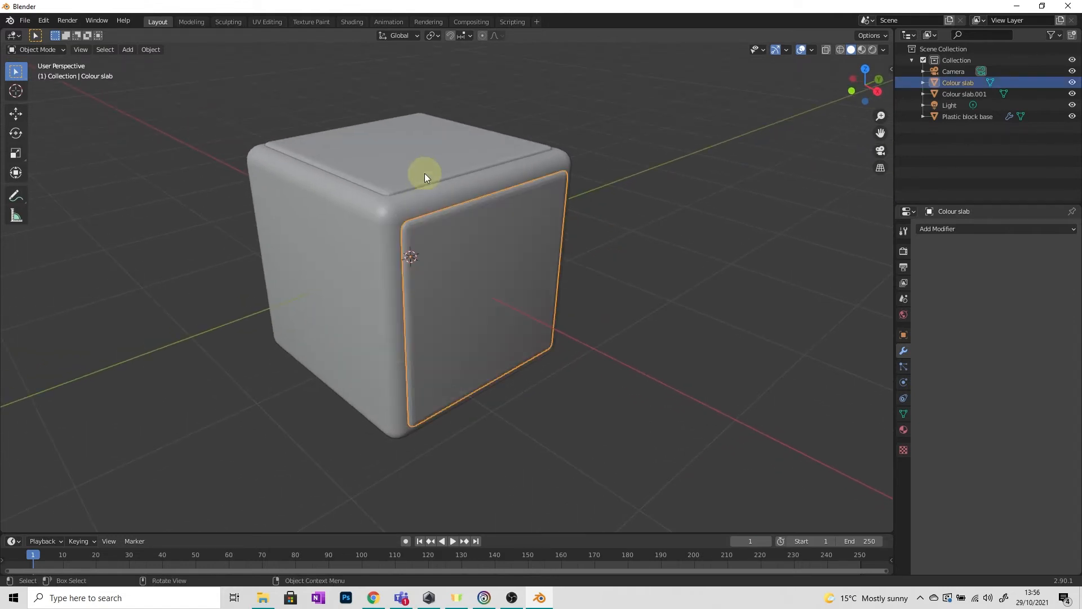
click(420, 167)
right_click(411, 170)
click(411, 170)
click(576, 215)
middle_drag(577, 216, 452, 278)
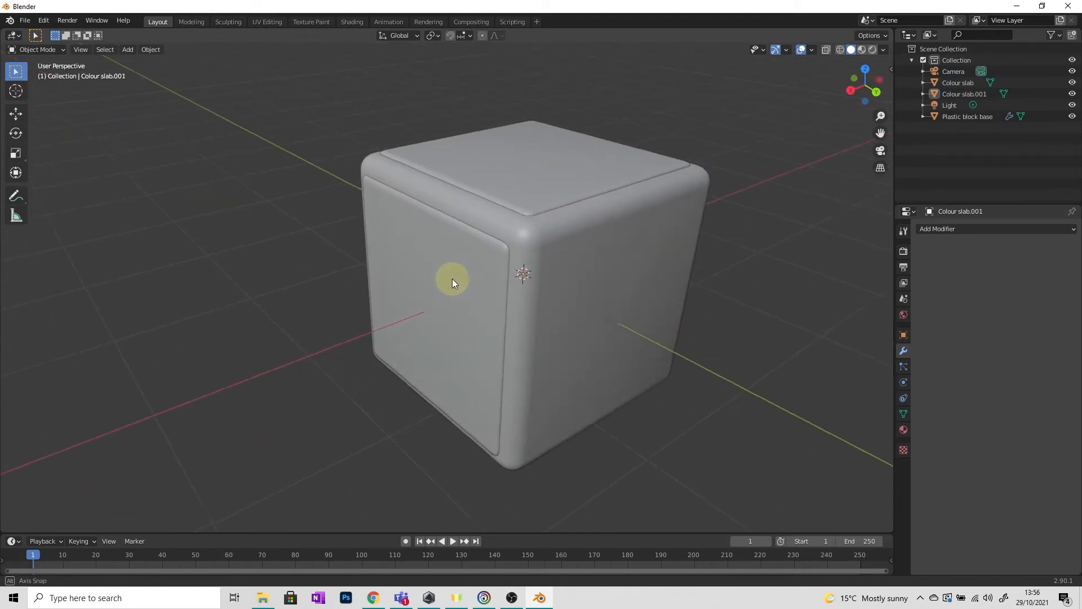
- Duplicate the top colour slab in place and test rotating the copy about the X axis, cancelling that rotation
click(521, 183)
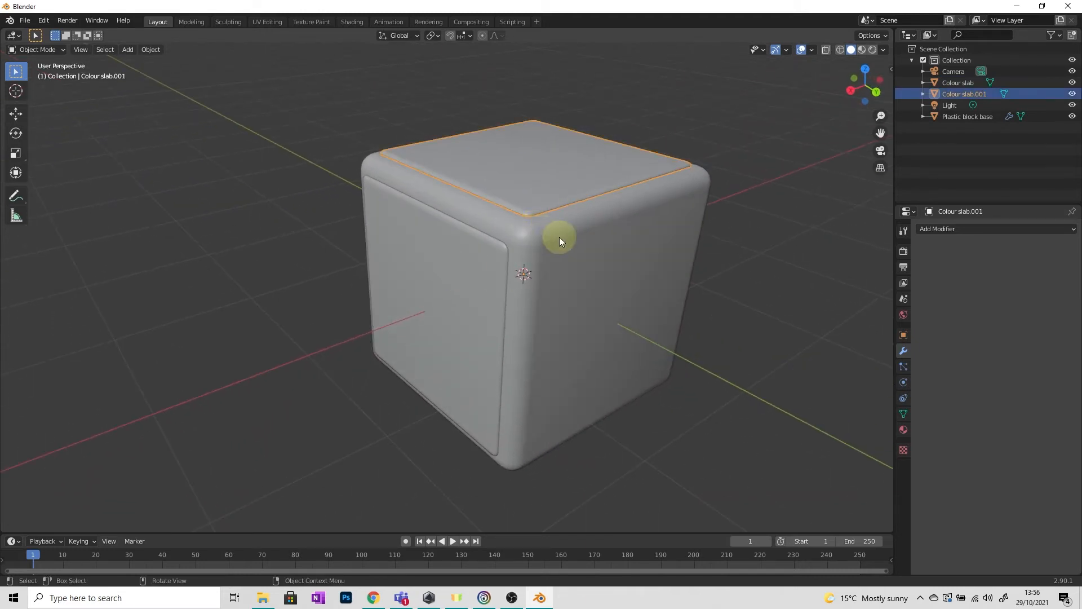
key(shift+d)
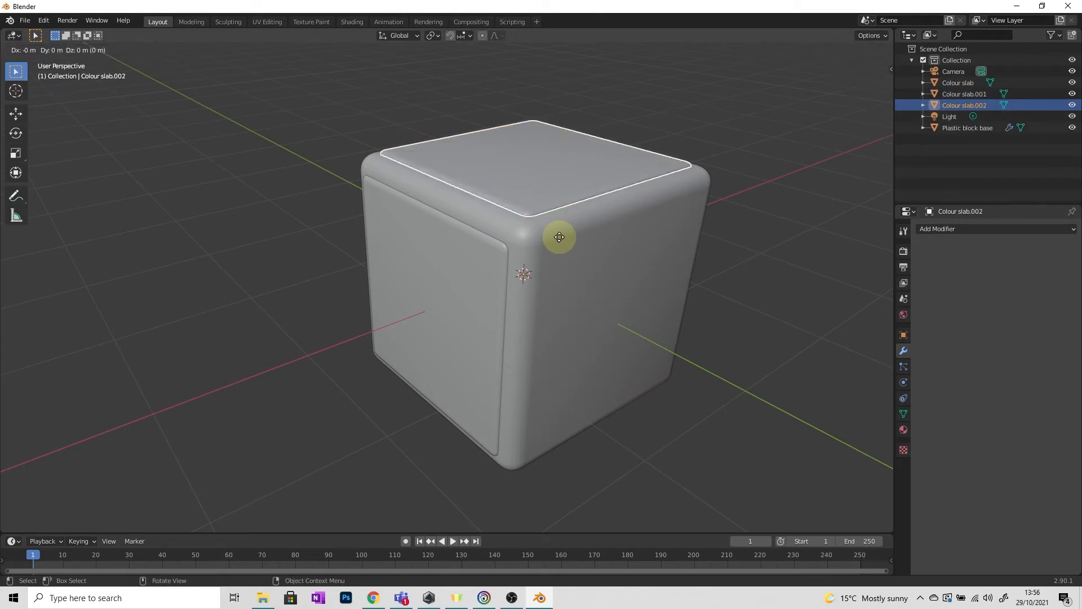
key(r)
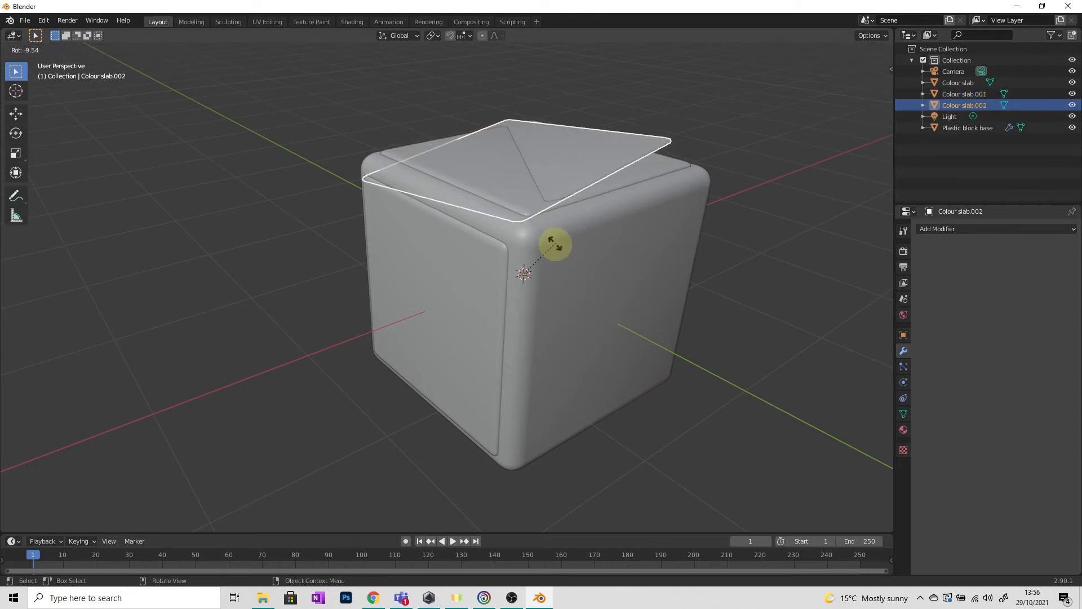
key(x)
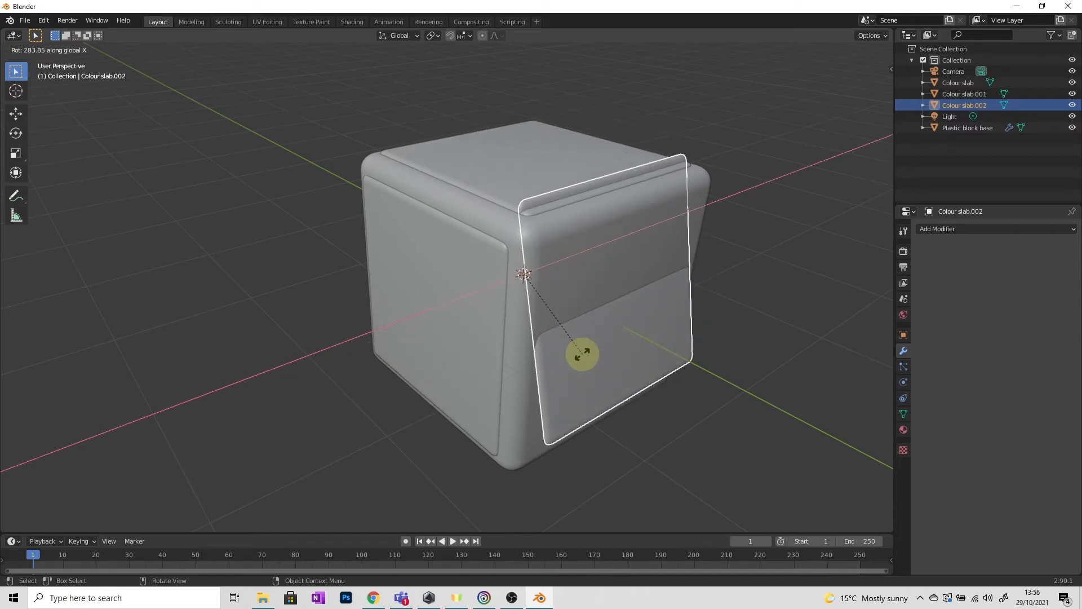
key(Escape)
- Rotate the duplicated slab -90° about the X axis onto the block's uncovered side face
key(r)
key(x)
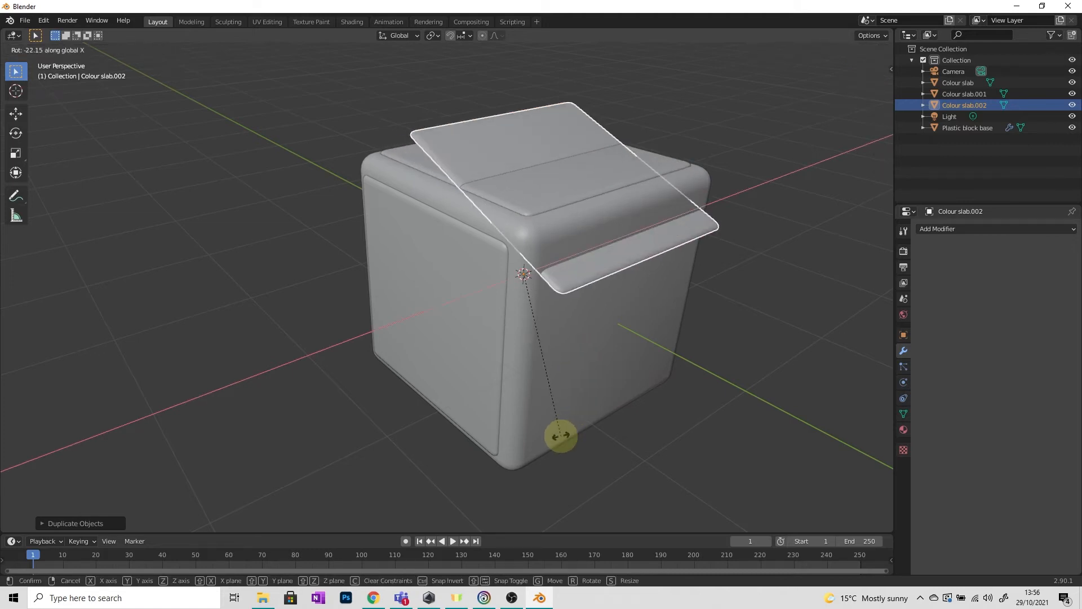
text(-90)
key(Return)
click(735, 374)
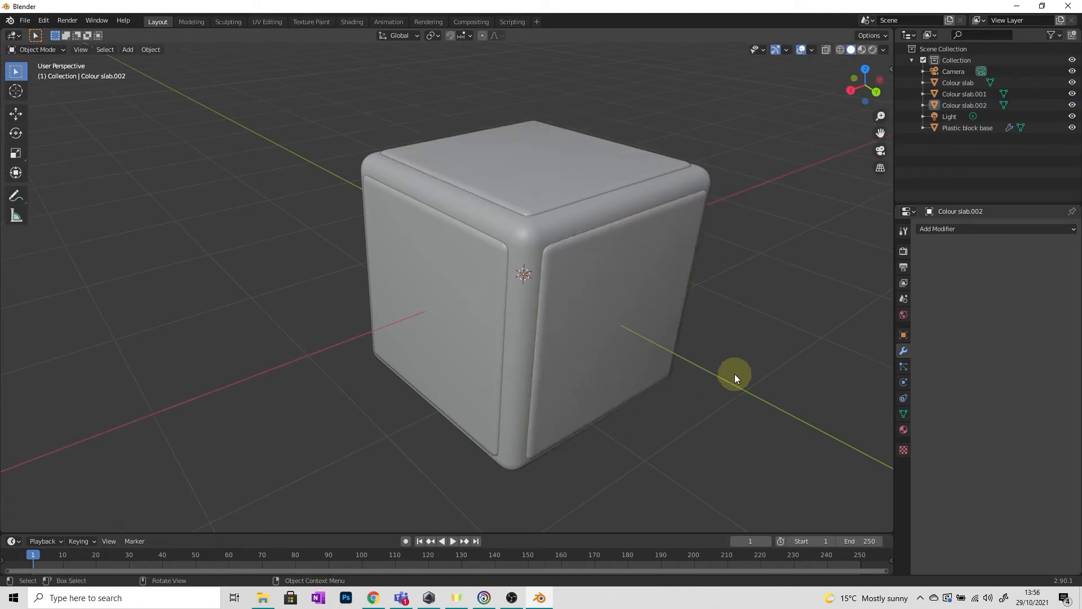
- Rename the original side slab, Colour slab, as Colour slab 1
middle_drag(567, 342, 515, 356)
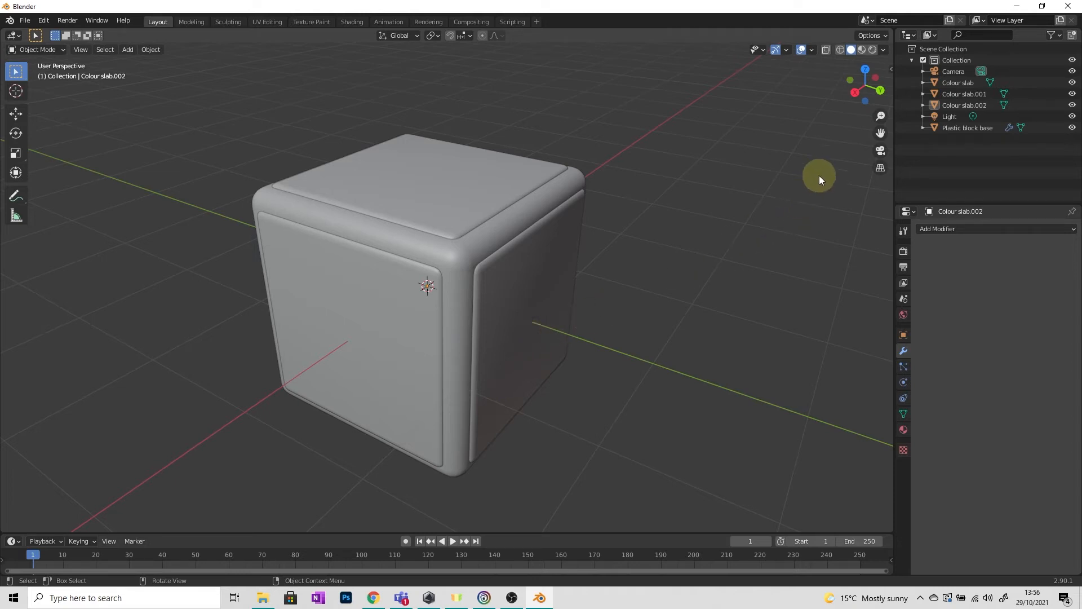
click(967, 95)
click(976, 83)
double_click(976, 83)
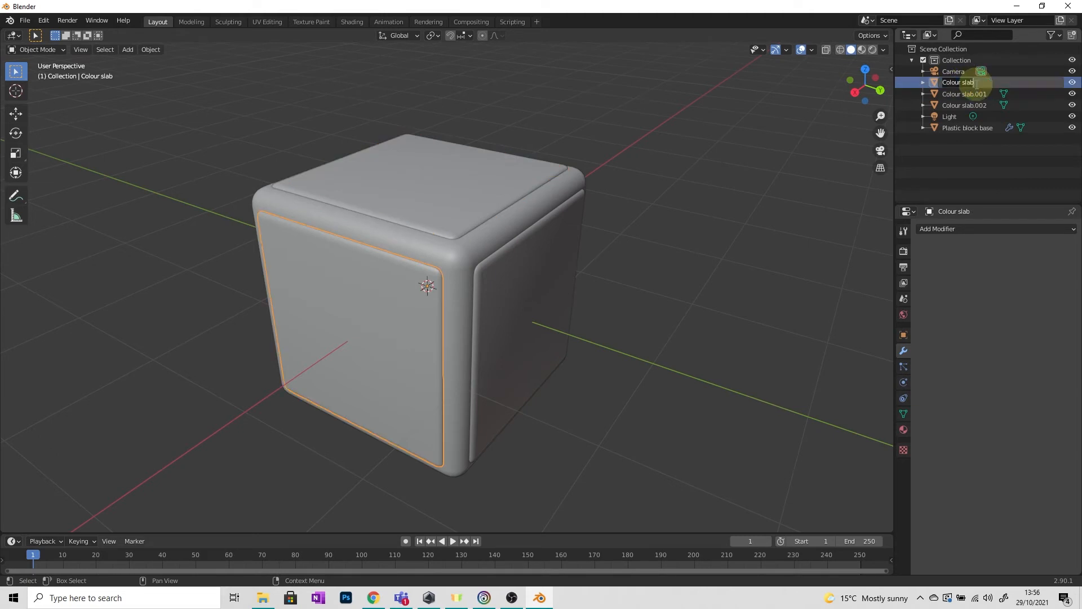
text(1)
key(Return)
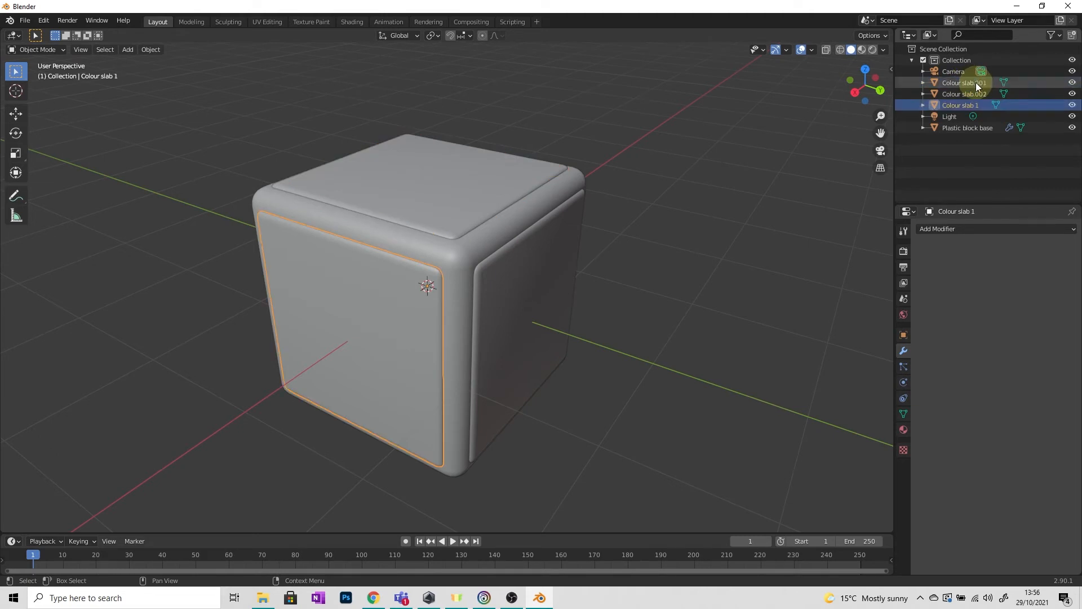
- Rename the second side slab, Colour slab.002, as Colour slab 2
click(978, 95)
double_click(978, 93)
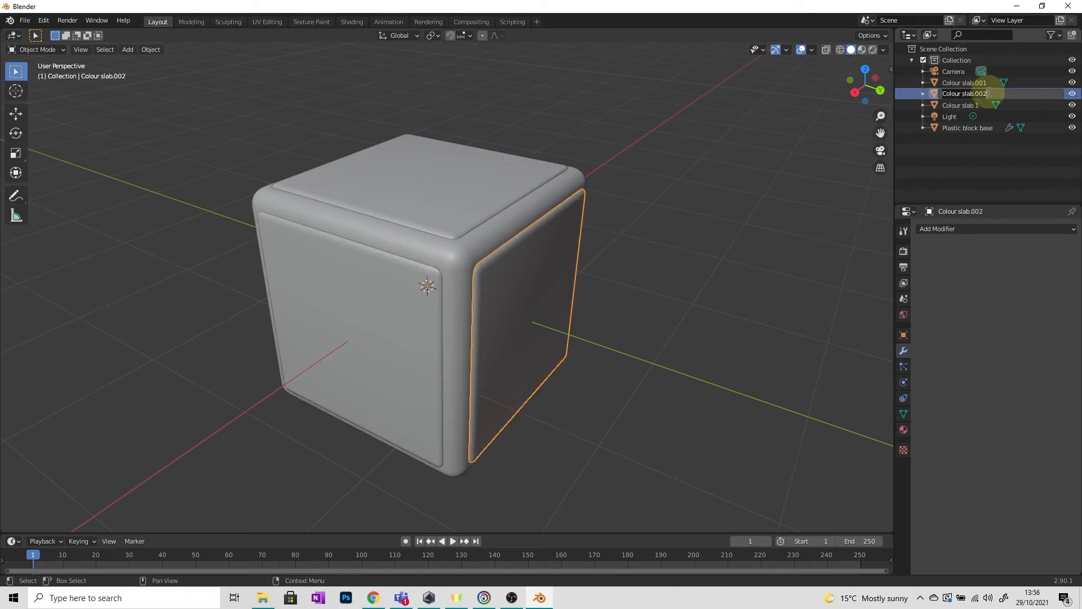
key(End)
key(BackSpace)
key(BackSpace)
key(BackSpace)
key(BackSpace)
text(2)
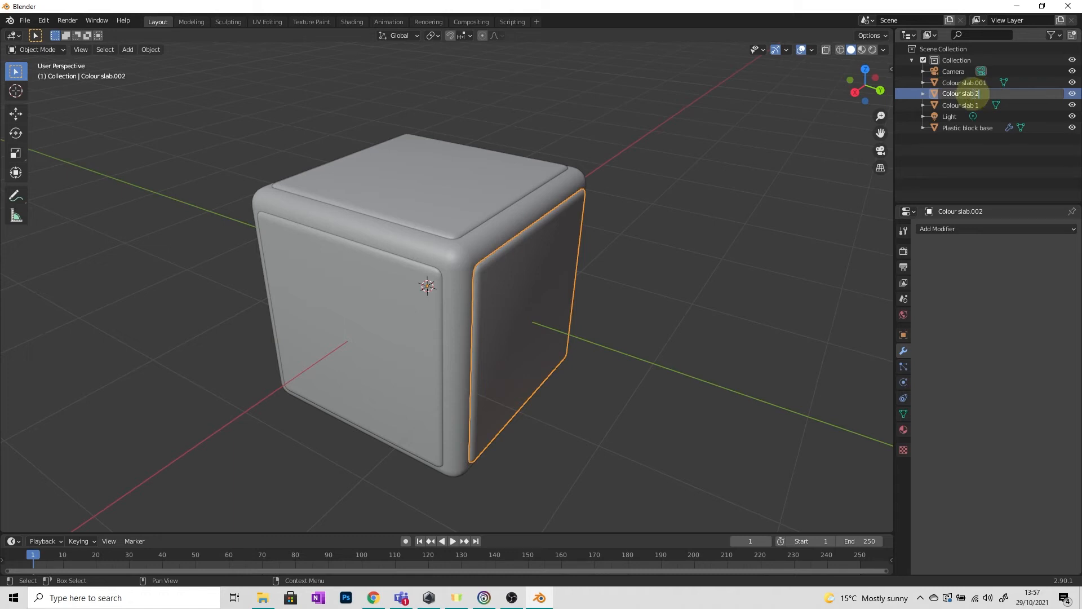
key(Return)
- Rename the top slab, Colour slab.001, as Colour slab 3
click(988, 82)
double_click(987, 82)
drag(989, 82, 974, 83)
text(3)
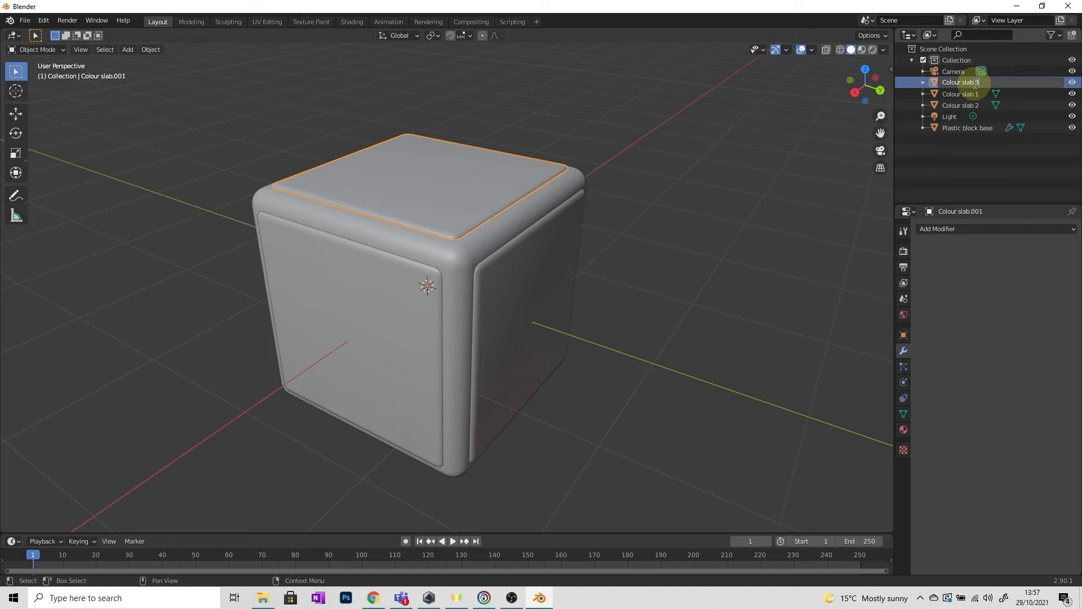
click(987, 164)
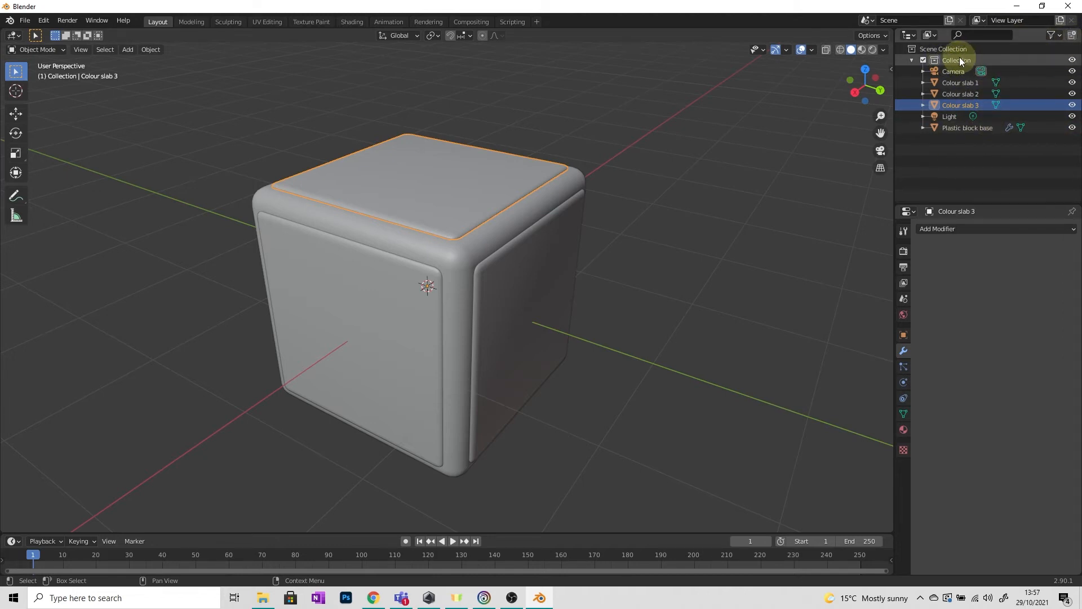
- Create a new collection and name it Corner block
click(1072, 37)
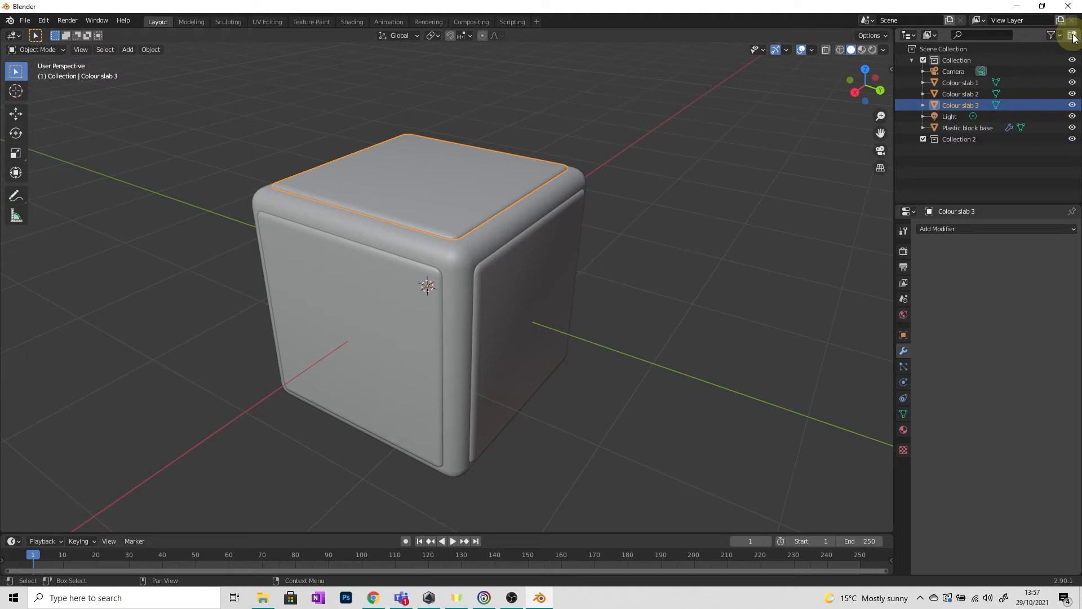
double_click(962, 140)
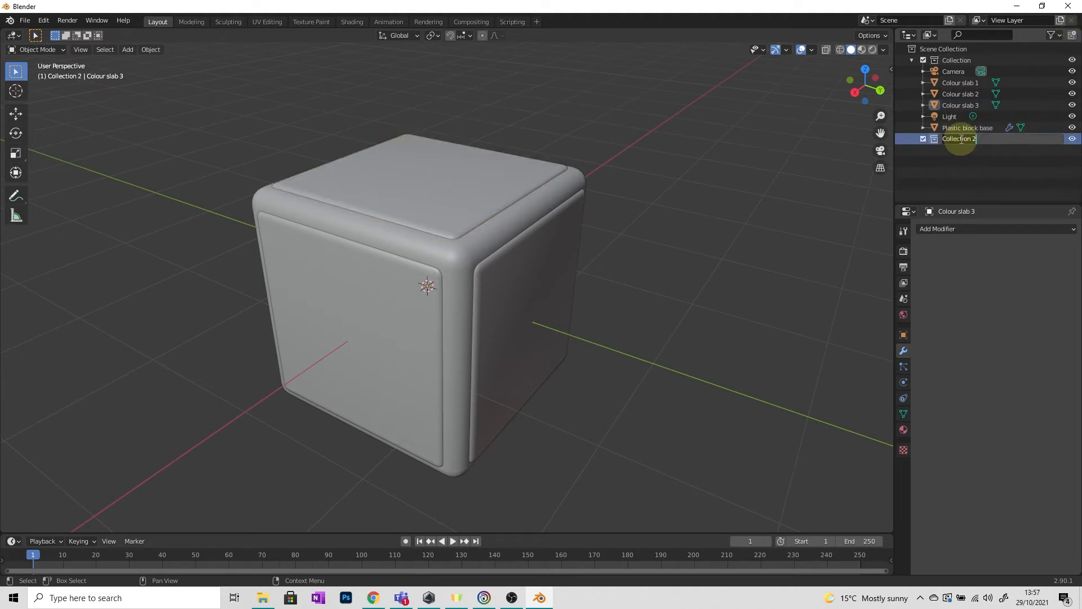
text(Corner block)
key(Return)
- Move Colour slab 1, 2 and 3 and the Plastic block base into the Corner block collection, and collapse it
click(962, 84)
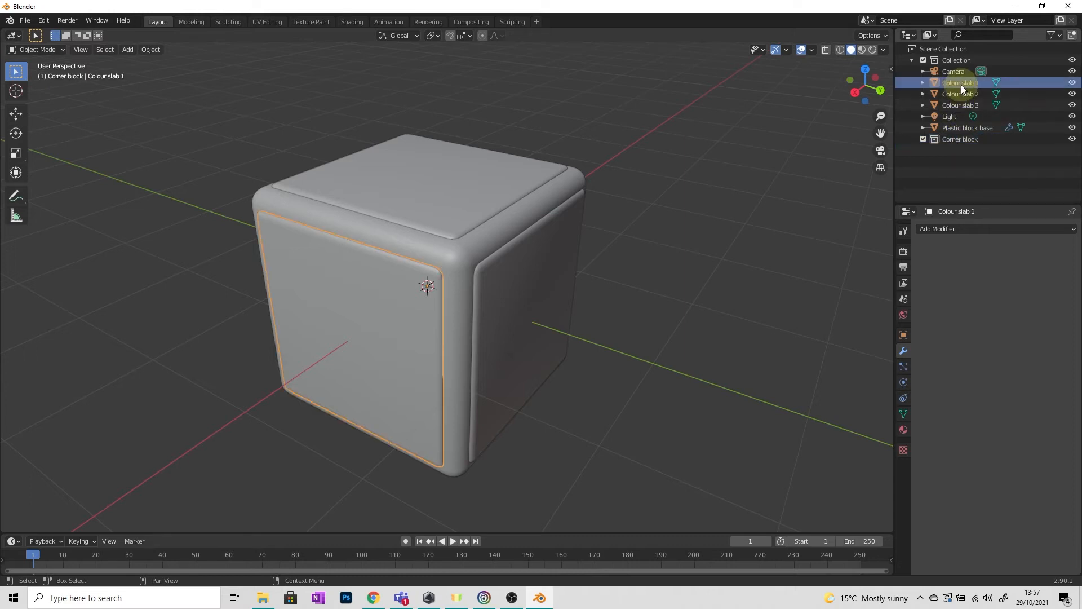
ctrl+click(962, 94)
ctrl+click(962, 105)
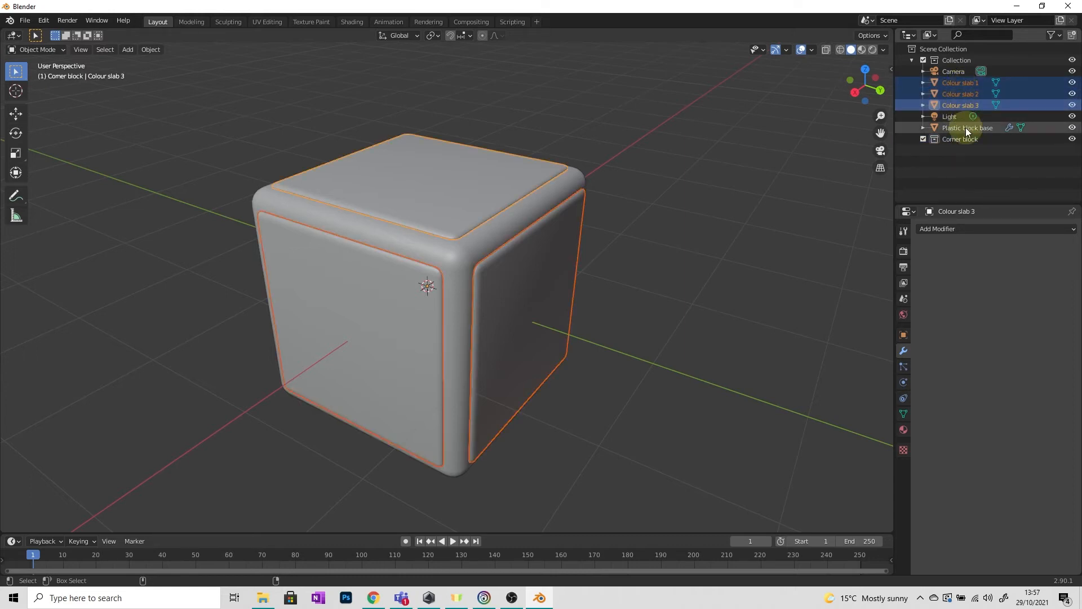
ctrl+click(965, 127)
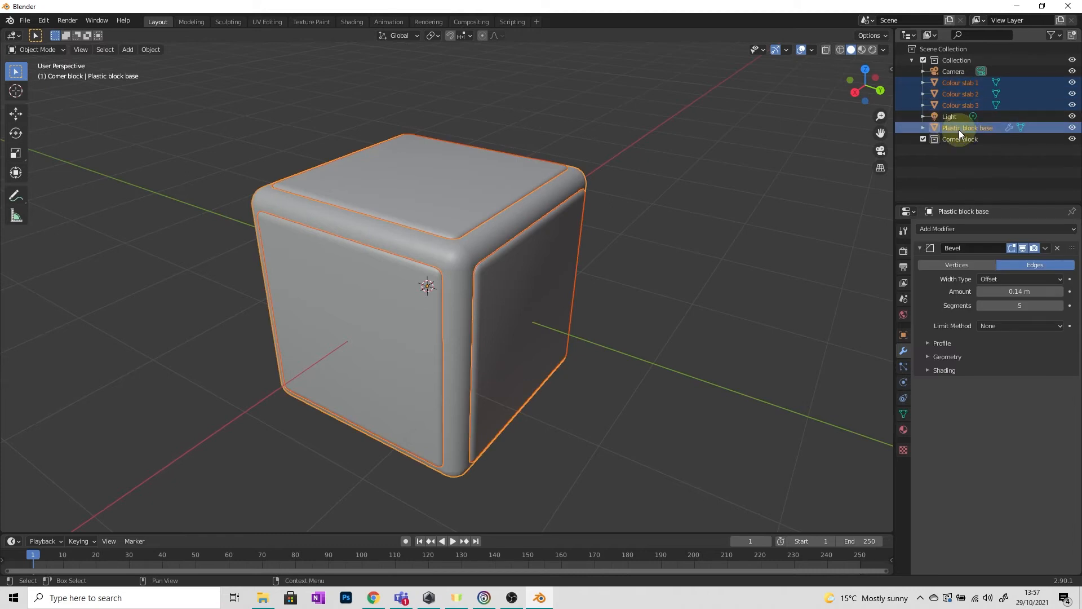
drag(958, 130, 958, 138)
click(957, 160)
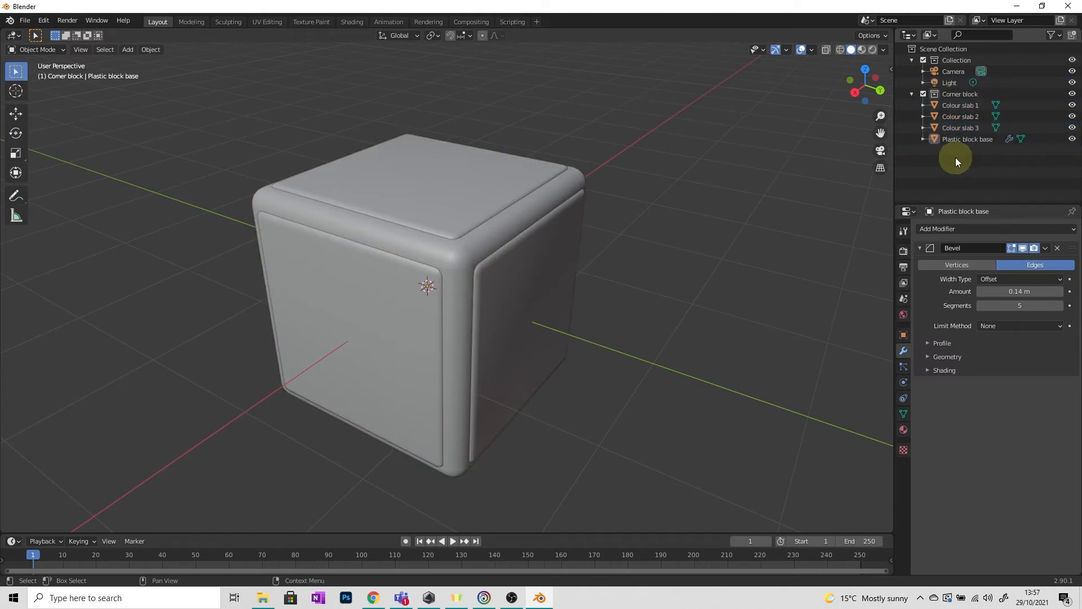
click(911, 94)
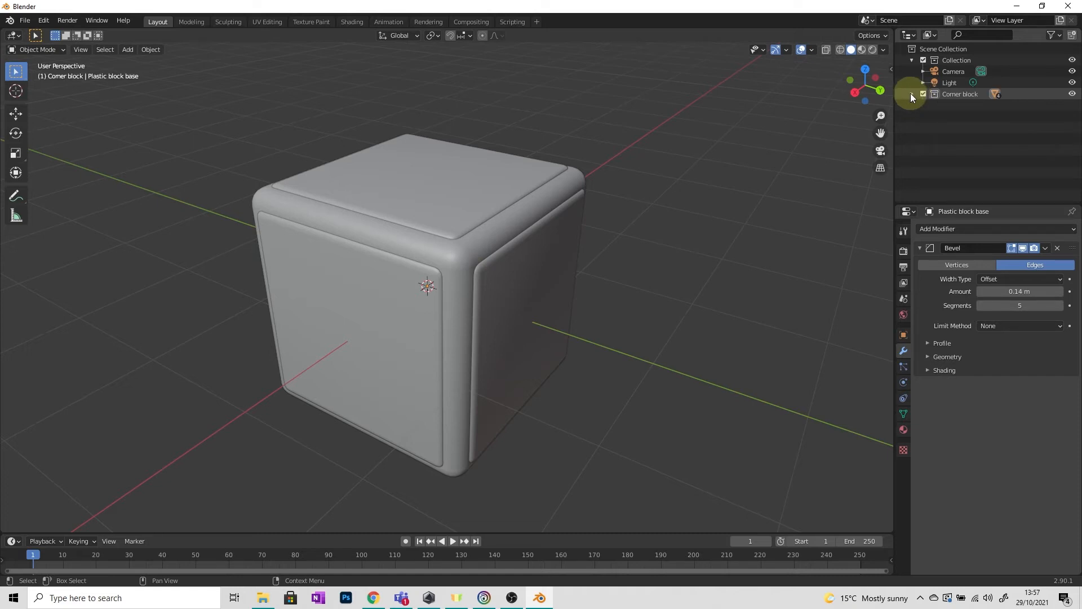
- Remove the existing material from the Plastic block base and give it a new one
scroll(540, 250, down, 3)
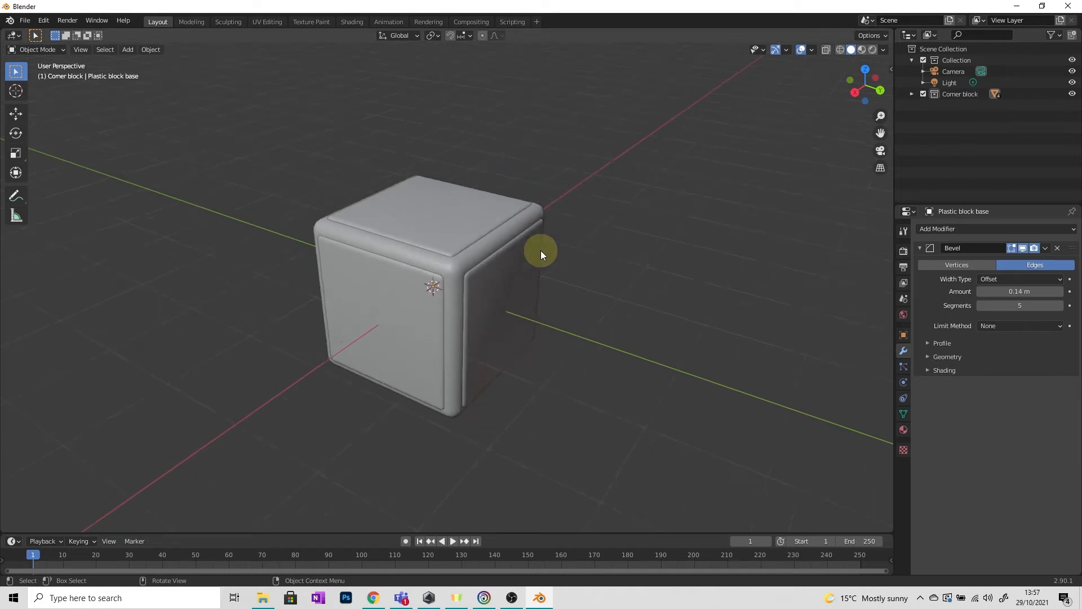
mouse_move(540, 250)
middle_down()
mouse_move(525, 252)
mouse_move(544, 256)
middle_up()
scroll(523, 273, up, 2)
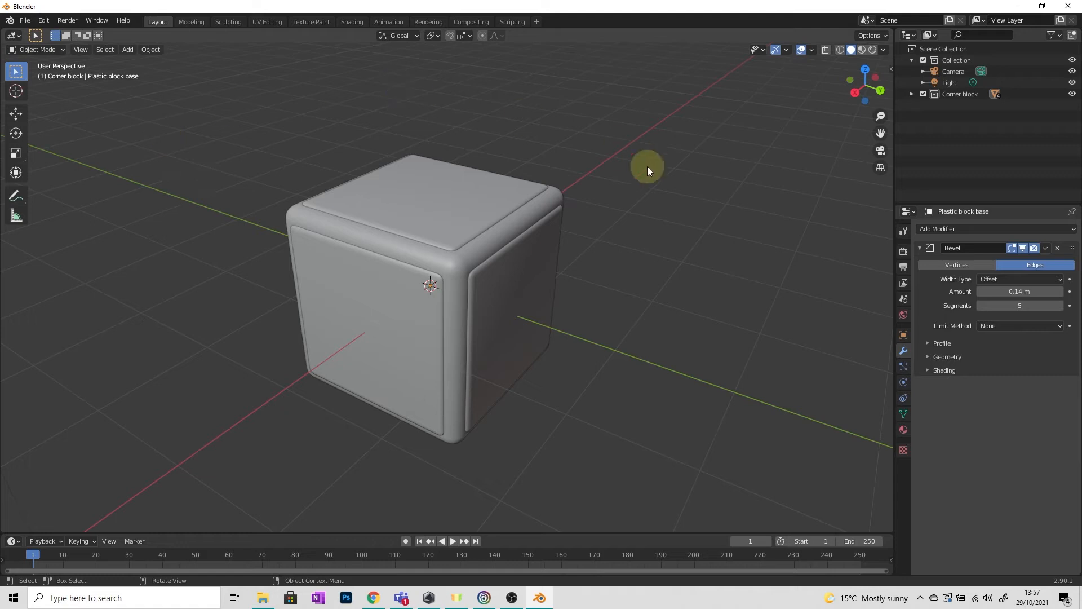
click(448, 266)
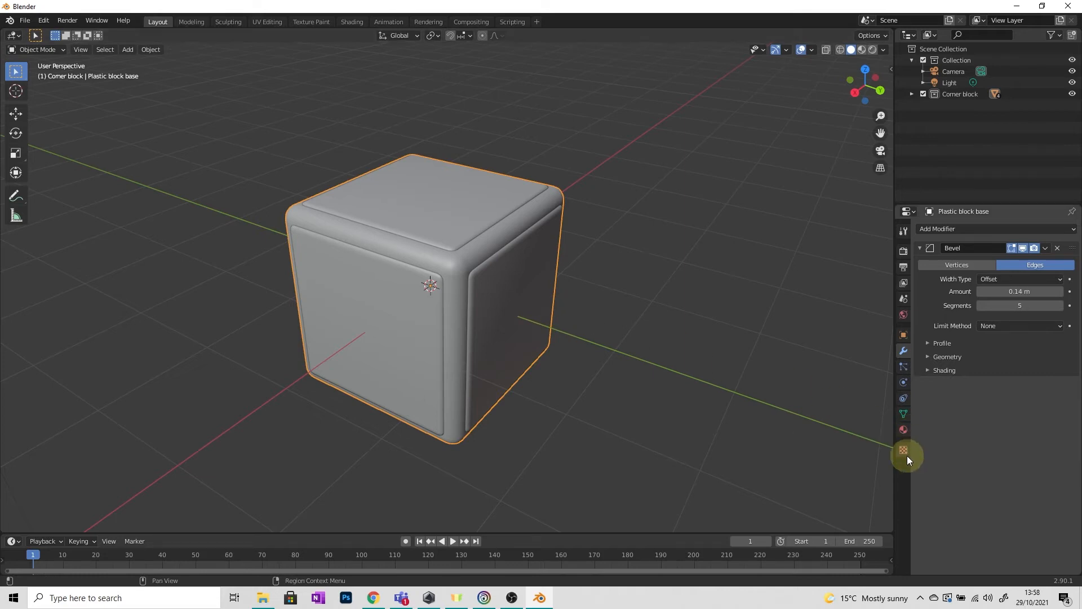
click(906, 430)
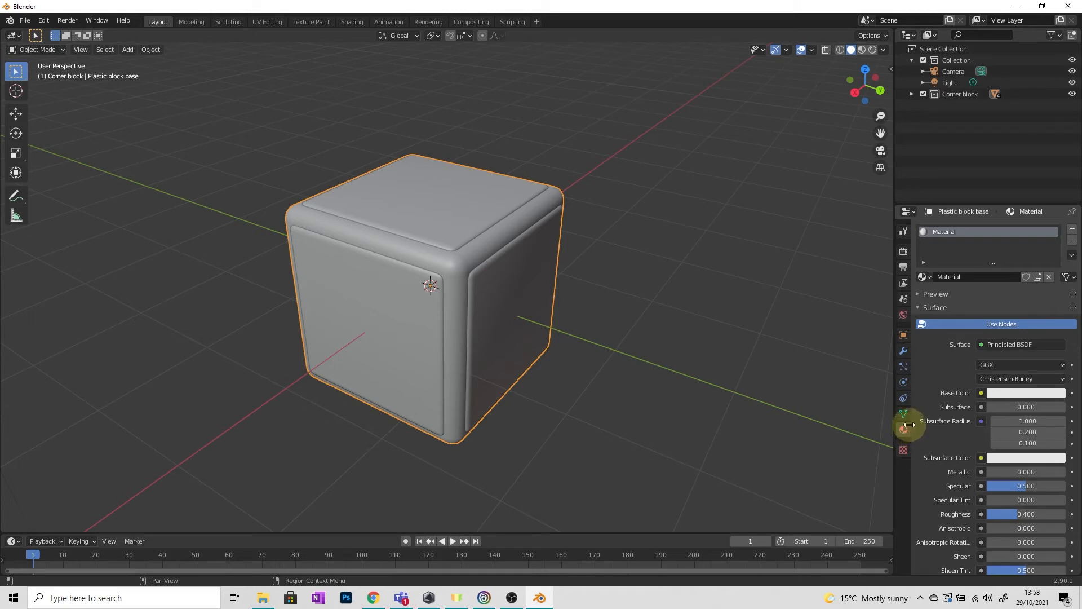
click(1071, 240)
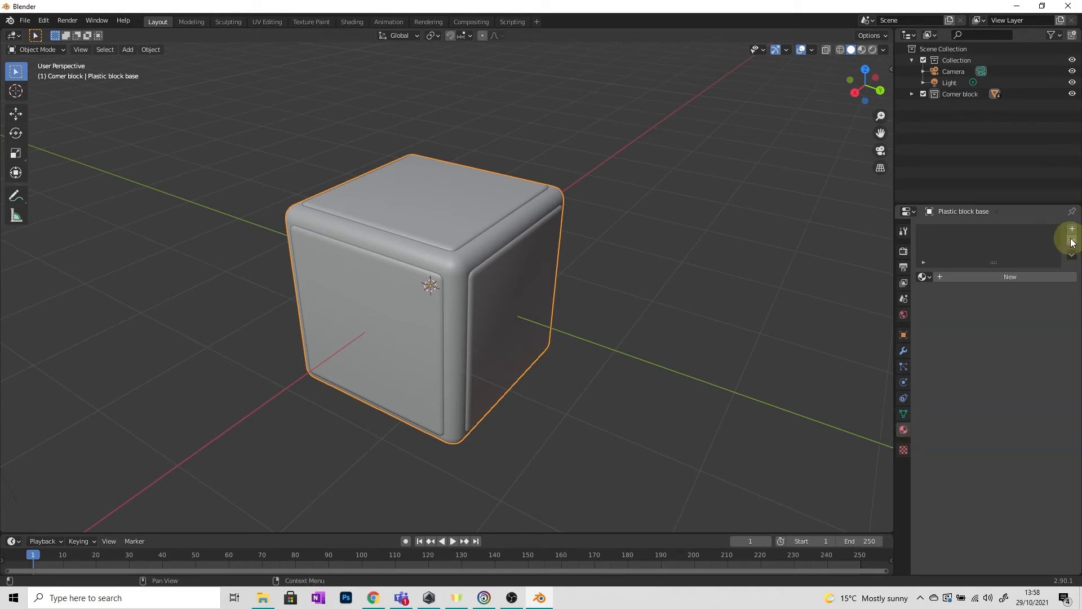
click(1008, 276)
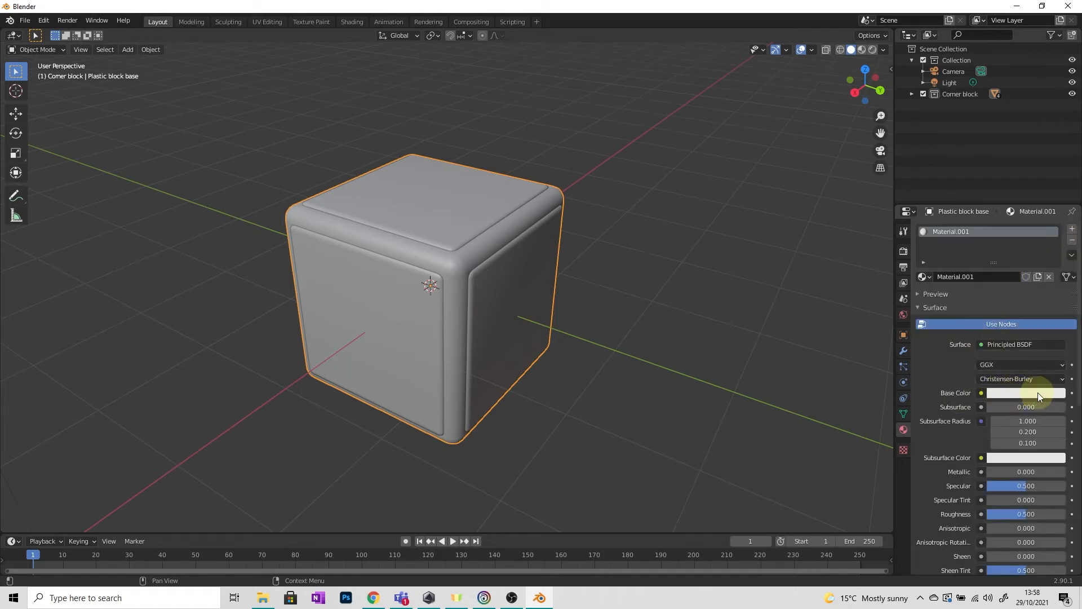
- Set the new material's base colour to black and switch the viewport shading to Material Preview
click(1028, 393)
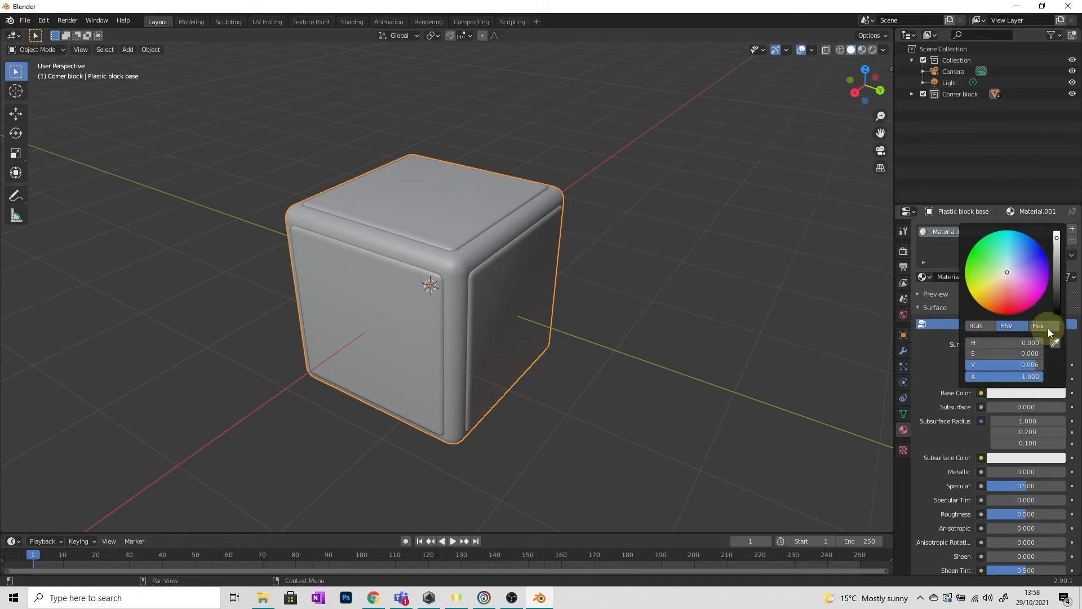
drag(1056, 257, 1057, 313)
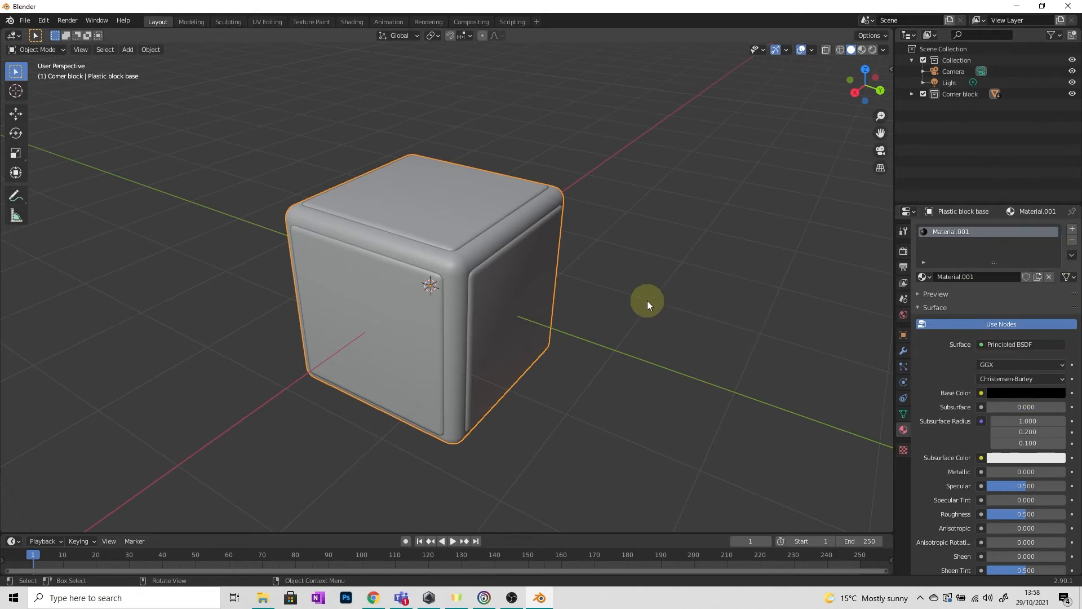
key(z)
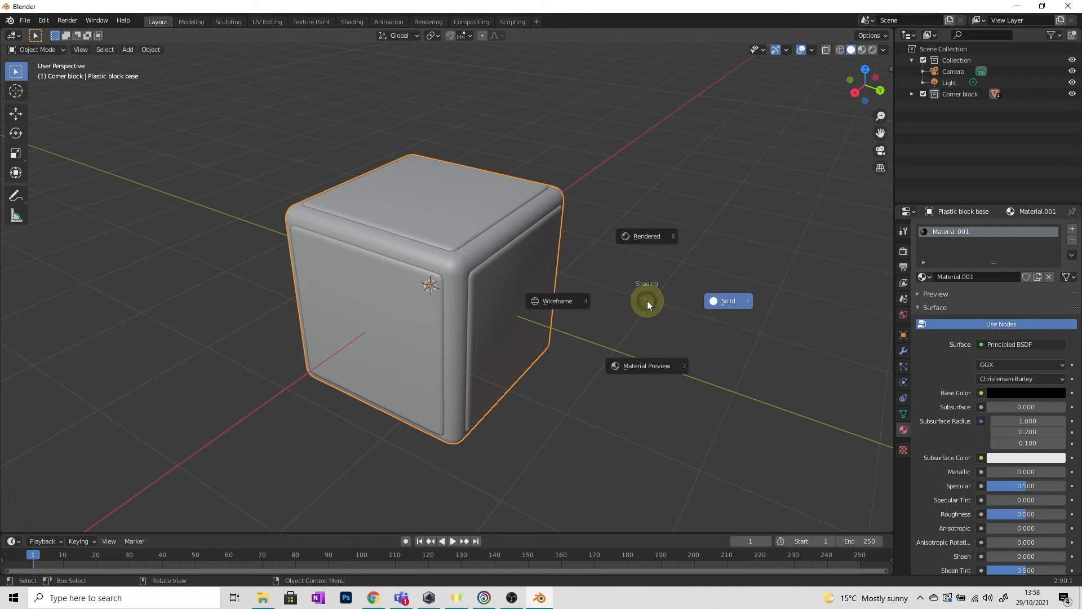
click(655, 364)
mouse_move(607, 358)
middle_down()
mouse_move(688, 337)
mouse_move(614, 344)
mouse_move(622, 349)
middle_up()
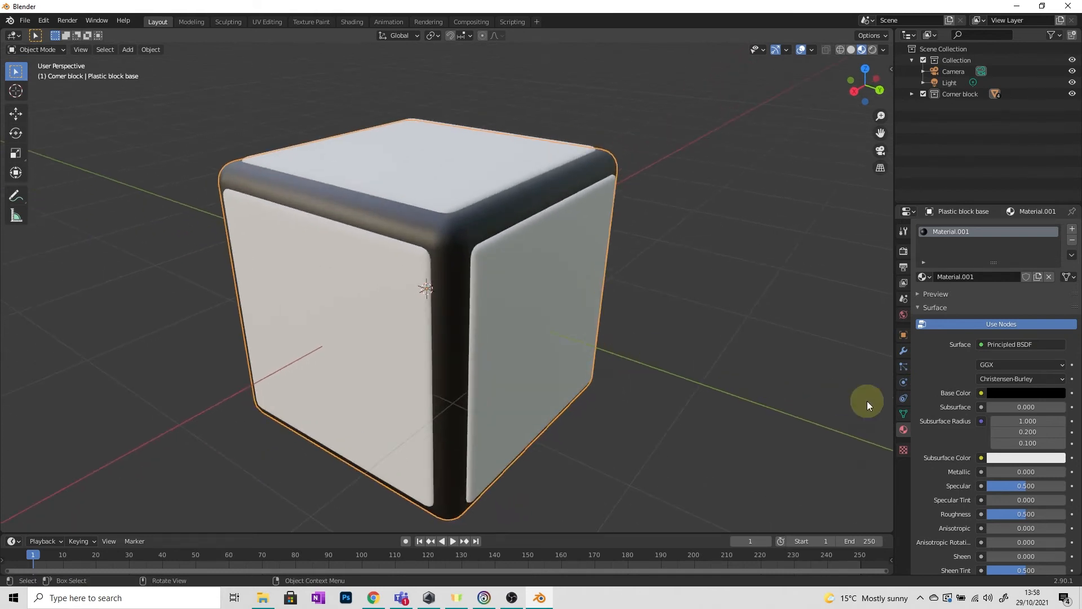
- Set the roughness of the Plastic block base's black material to 0.2 and deselect the block
scroll(956, 400, down, 5)
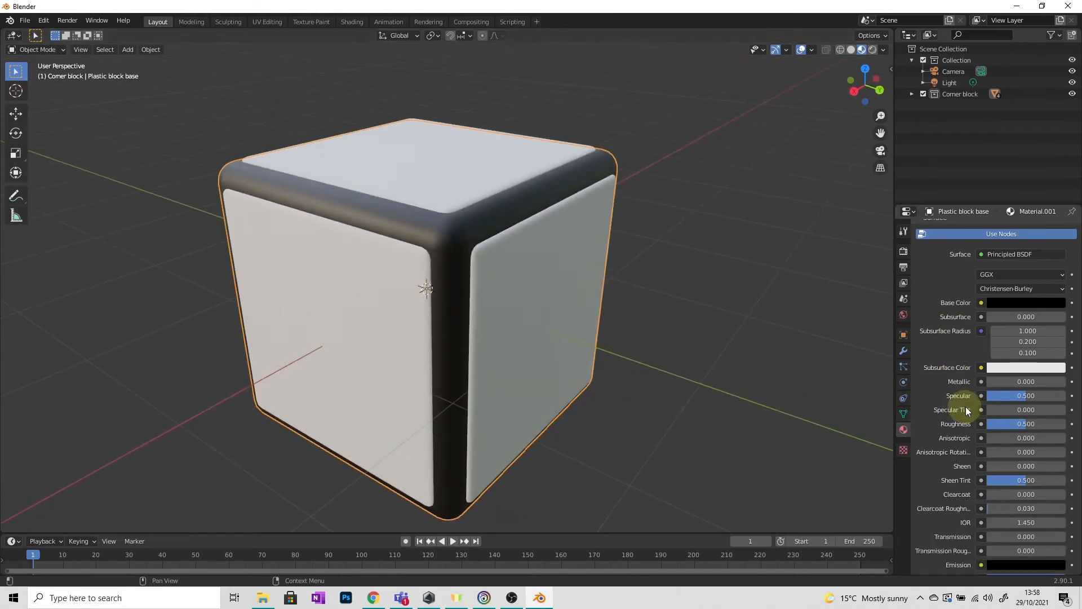
scroll(950, 404, down, 3)
scroll(951, 404, up, 4)
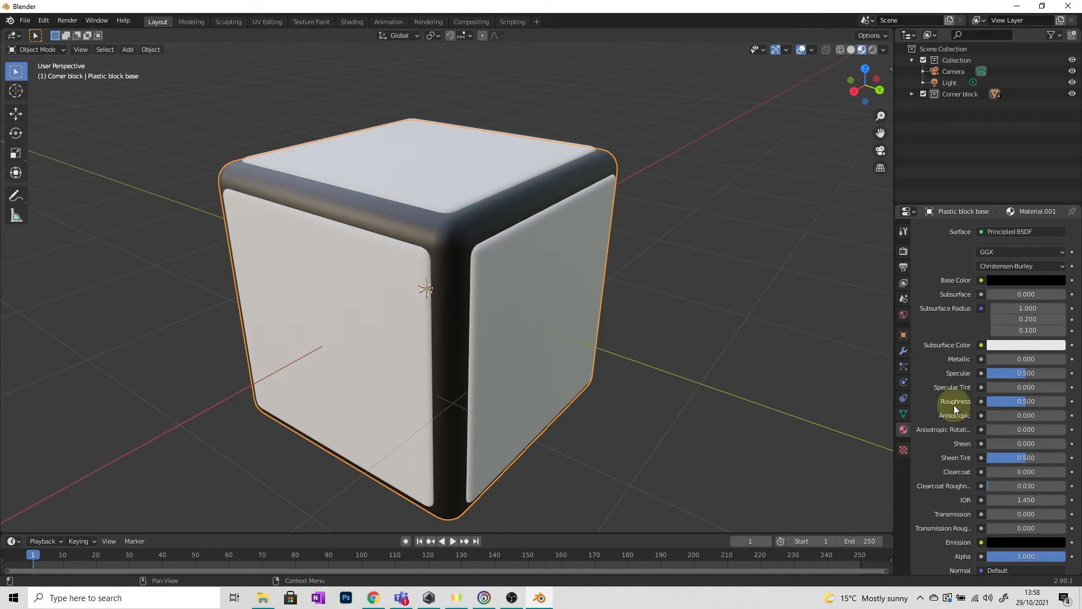
mouse_move(1024, 399)
mouse_down()
mouse_move(995, 403)
mouse_move(1007, 401)
mouse_up()
click(1007, 401)
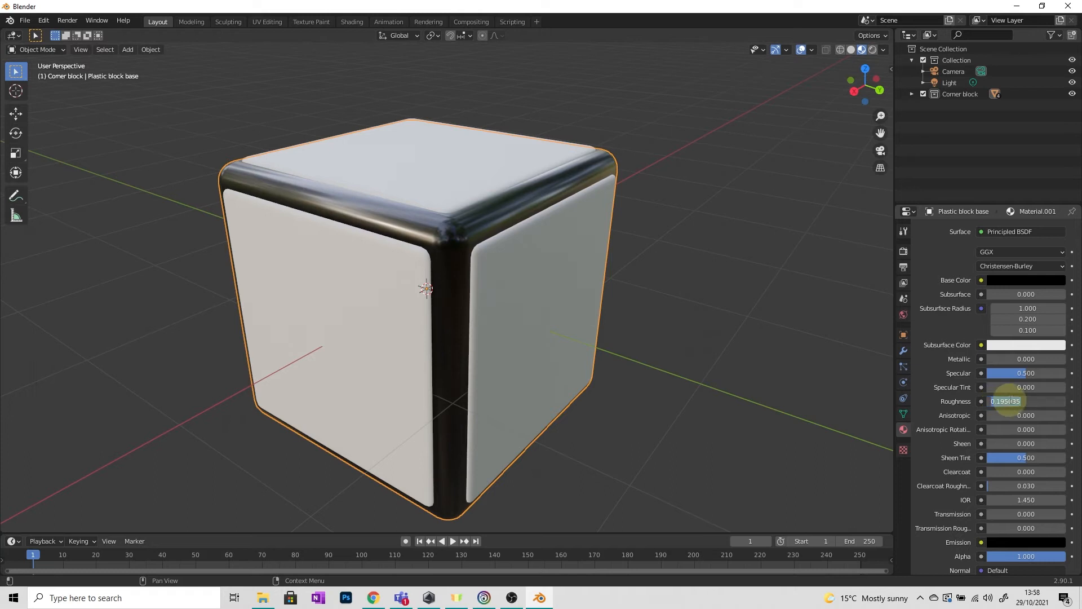
text(0.1)
key(Return)
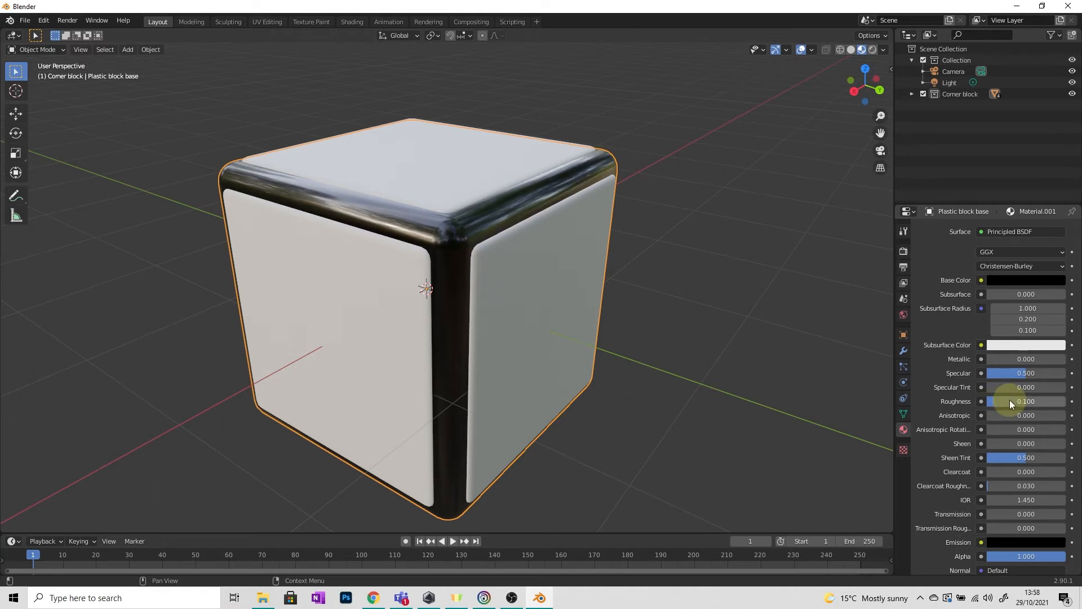
click(1009, 403)
text(0.2)
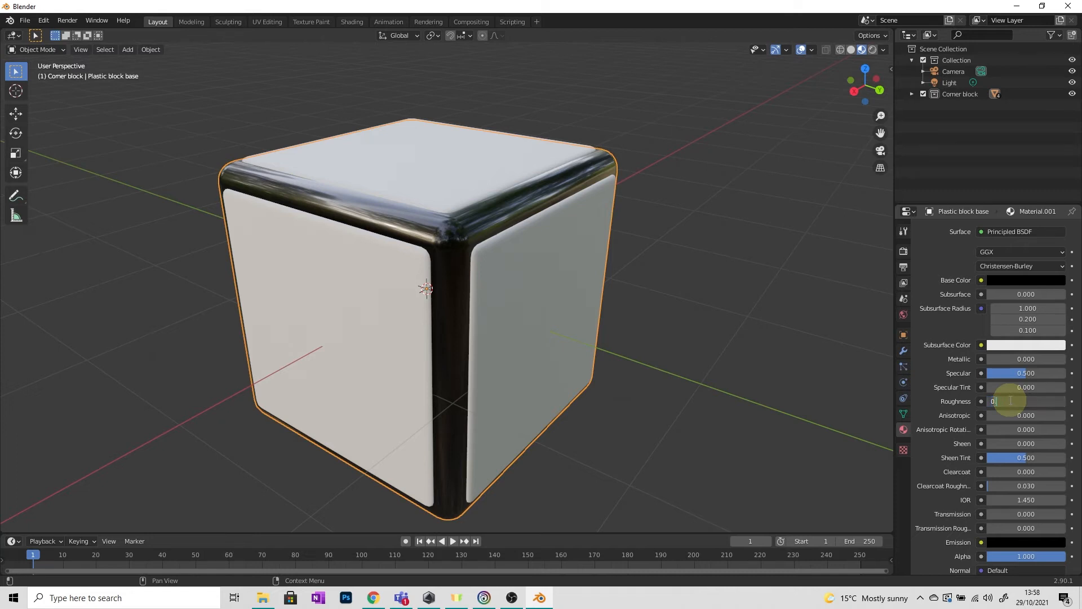
key(Return)
click(625, 290)
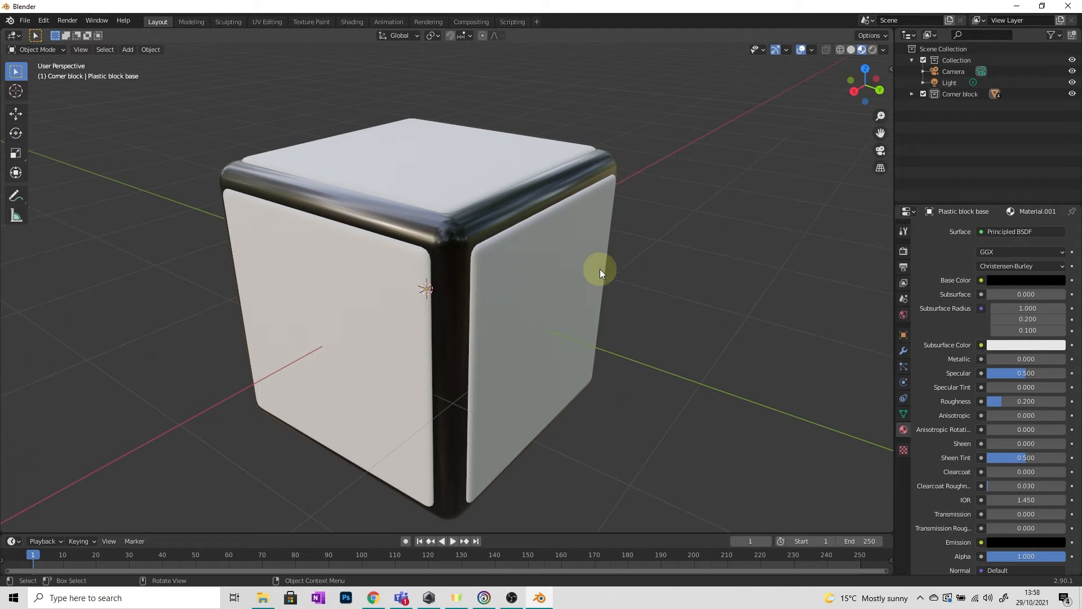
mouse_move(599, 269)
middle_down()
mouse_move(751, 280)
mouse_move(610, 279)
middle_up()
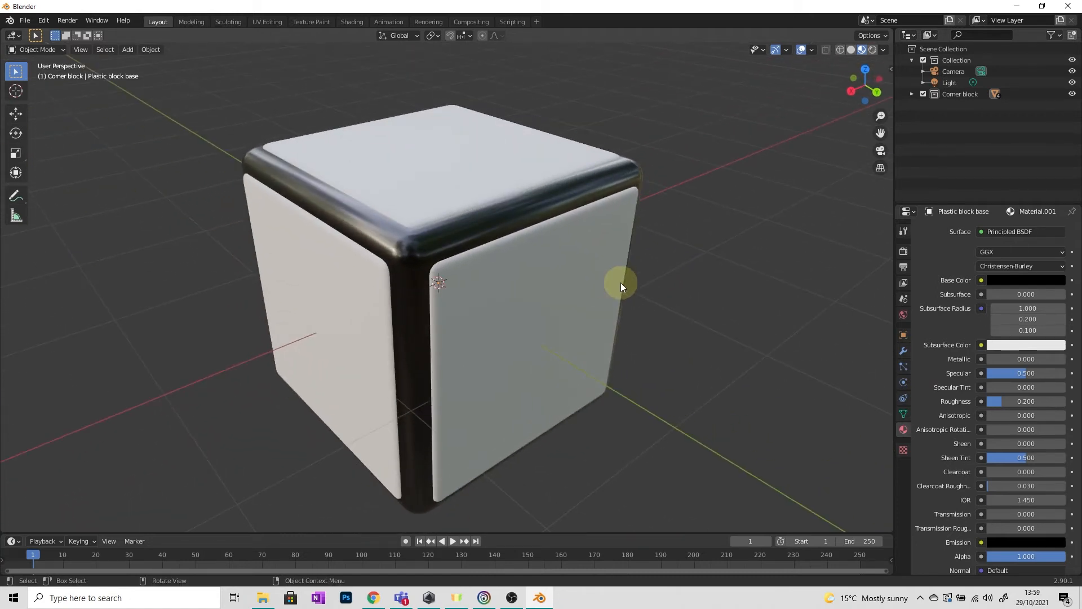
scroll(620, 283, down, 2)
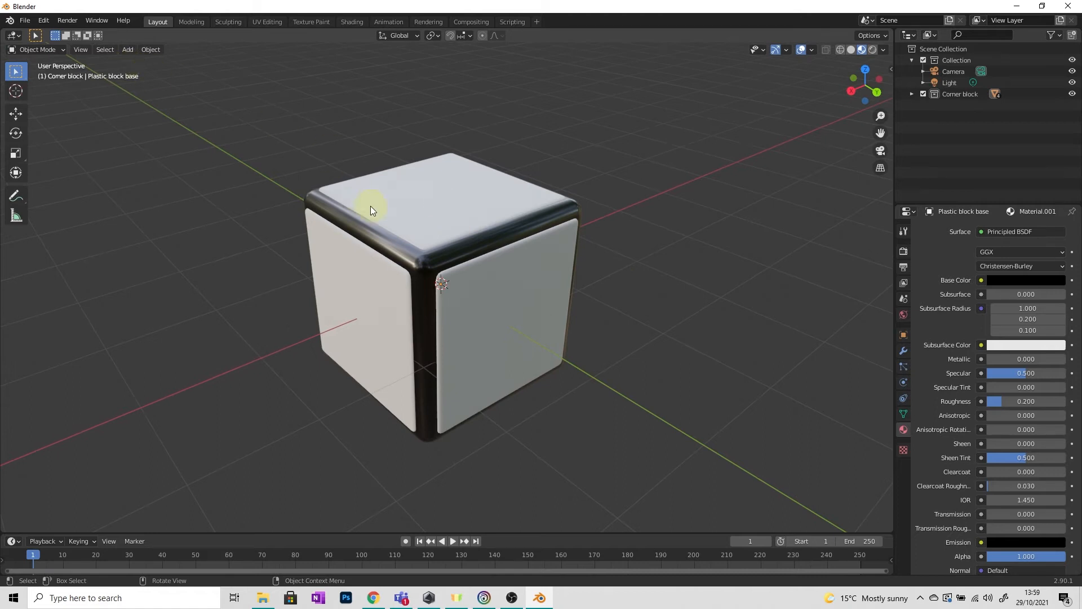
- Switch the viewport shading back to Solid
key(z)
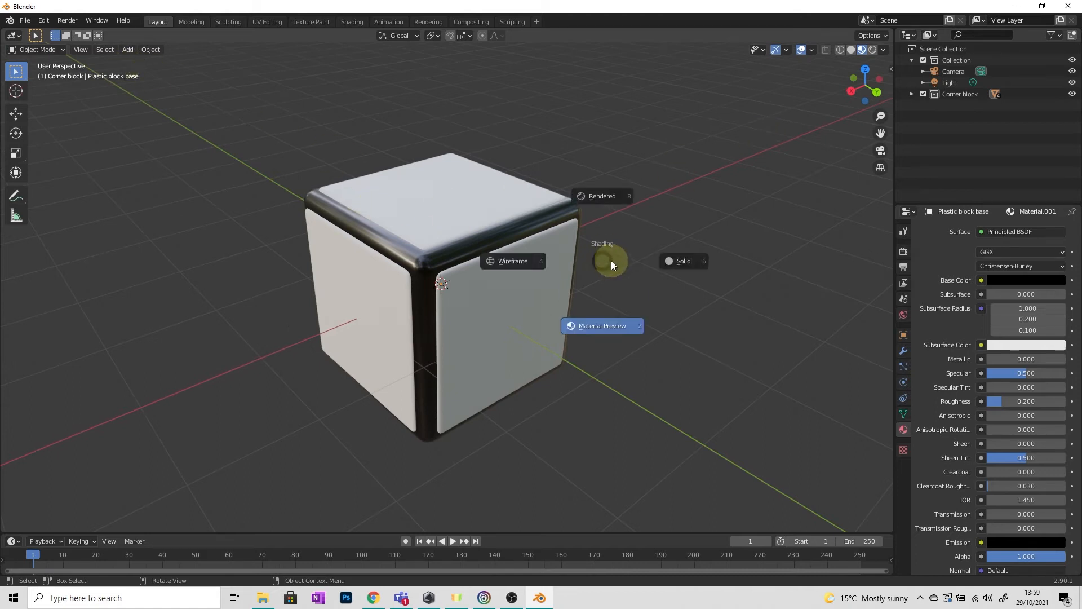
click(675, 262)
middle_drag(582, 277, 611, 273)
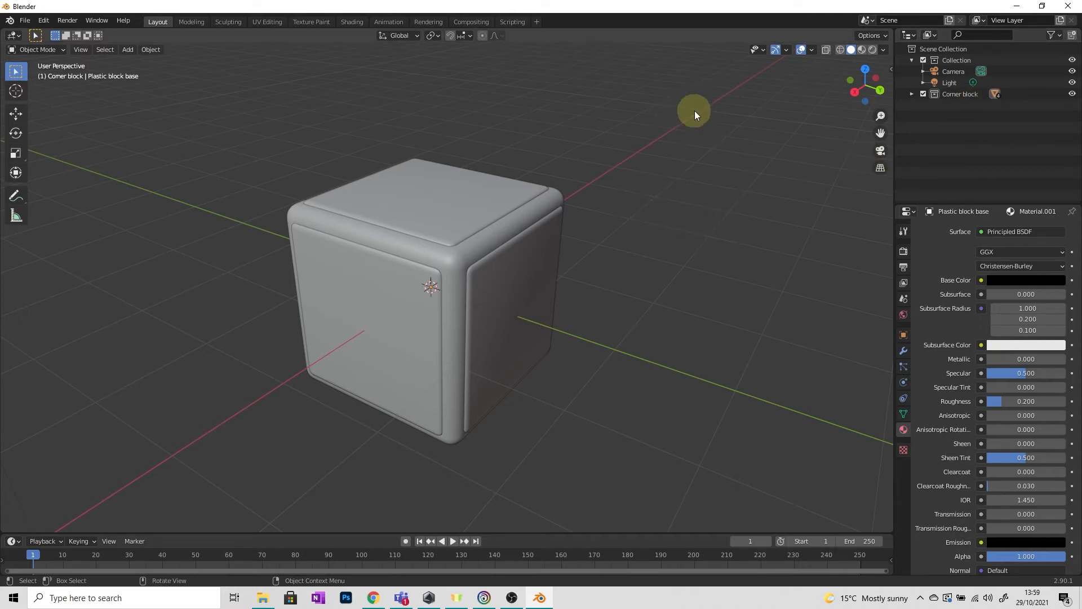
- Try duplicating all the corner block's objects along the global Y axis, and undo the duplication
drag(694, 111, 215, 475)
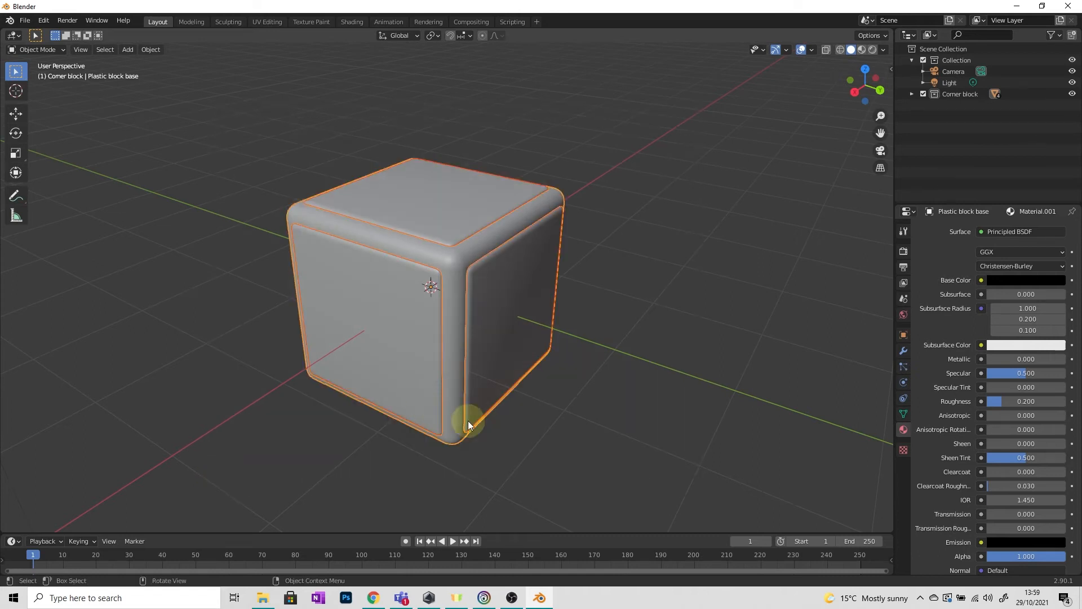
key(shift)
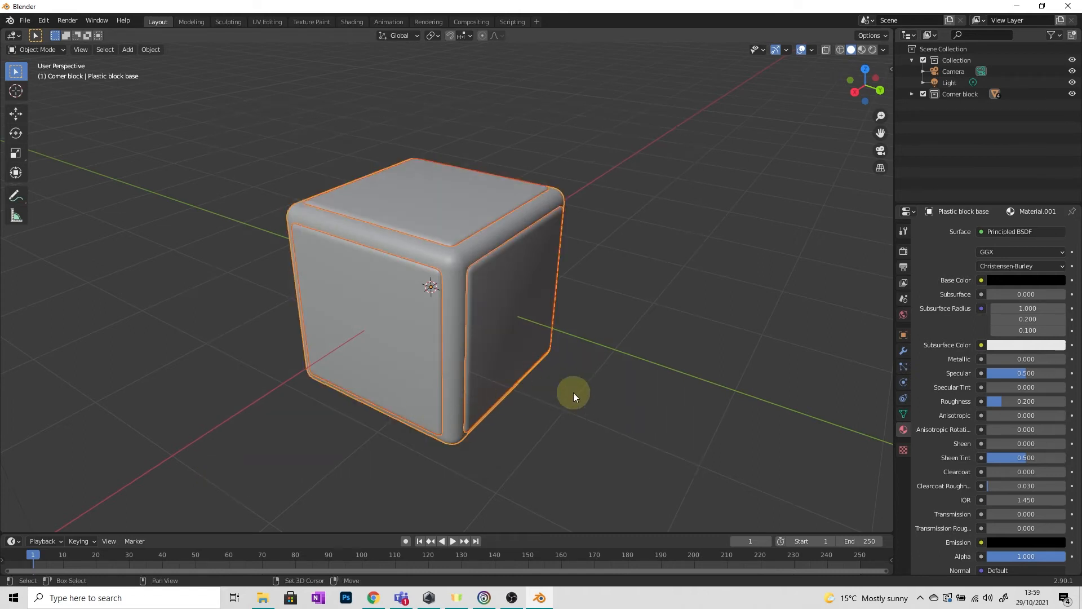
key(shift+d)
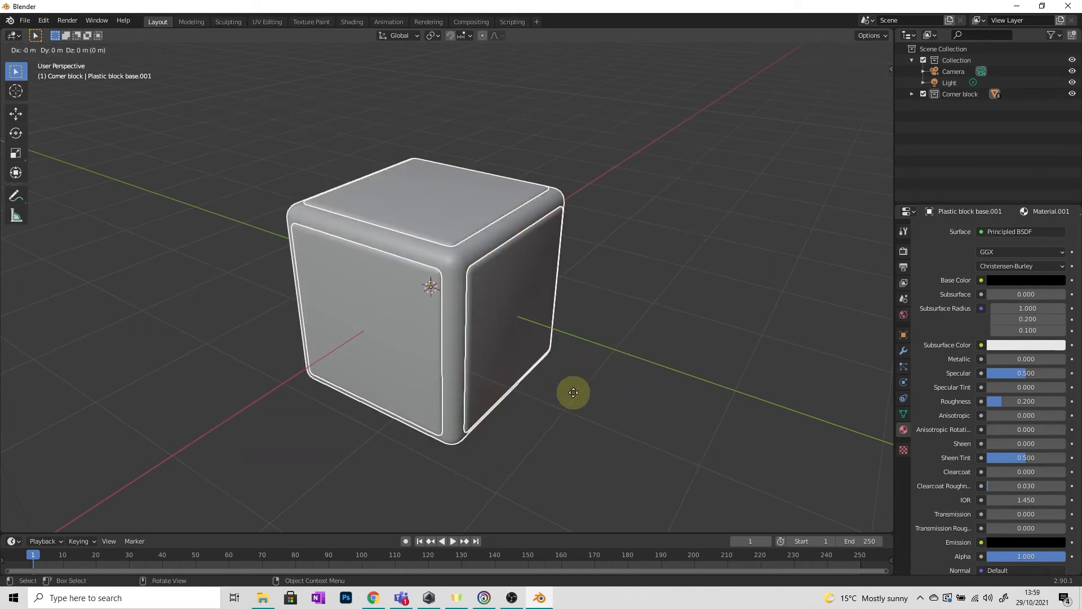
key(y)
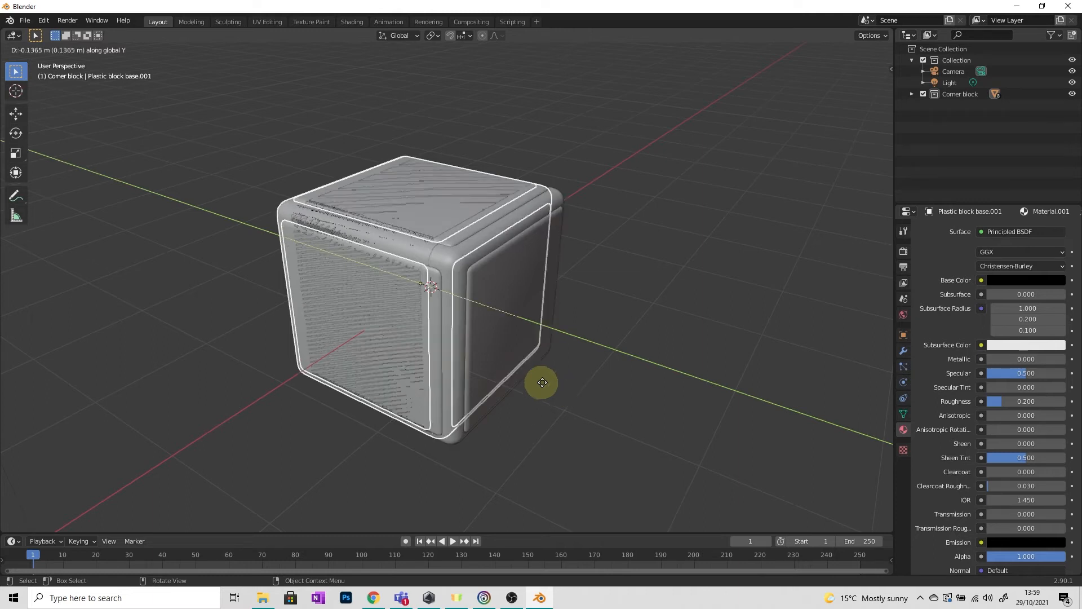
click(418, 360)
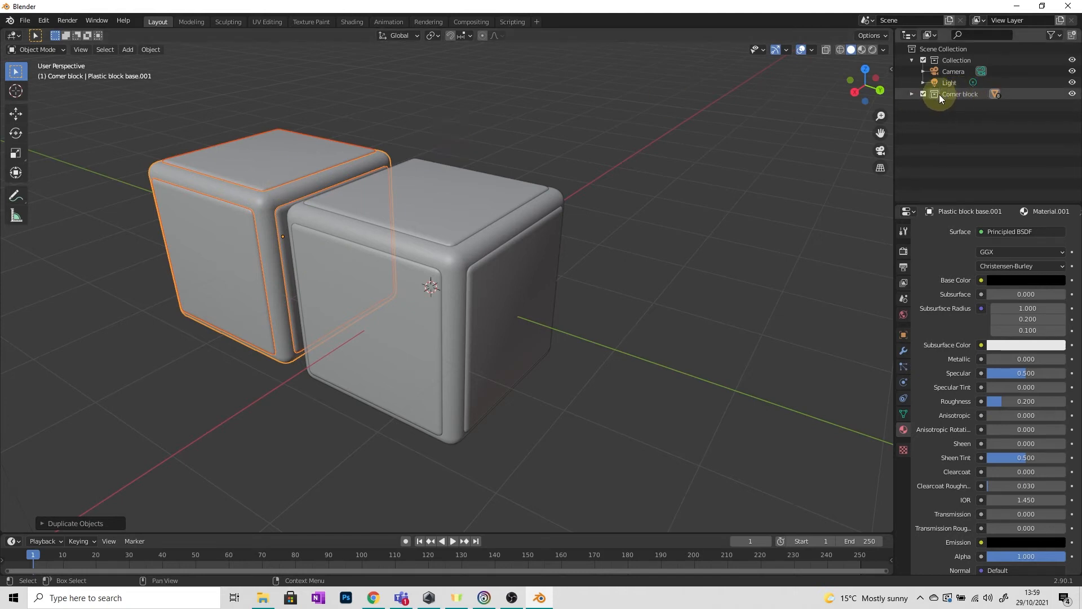
key(ctrl+z)
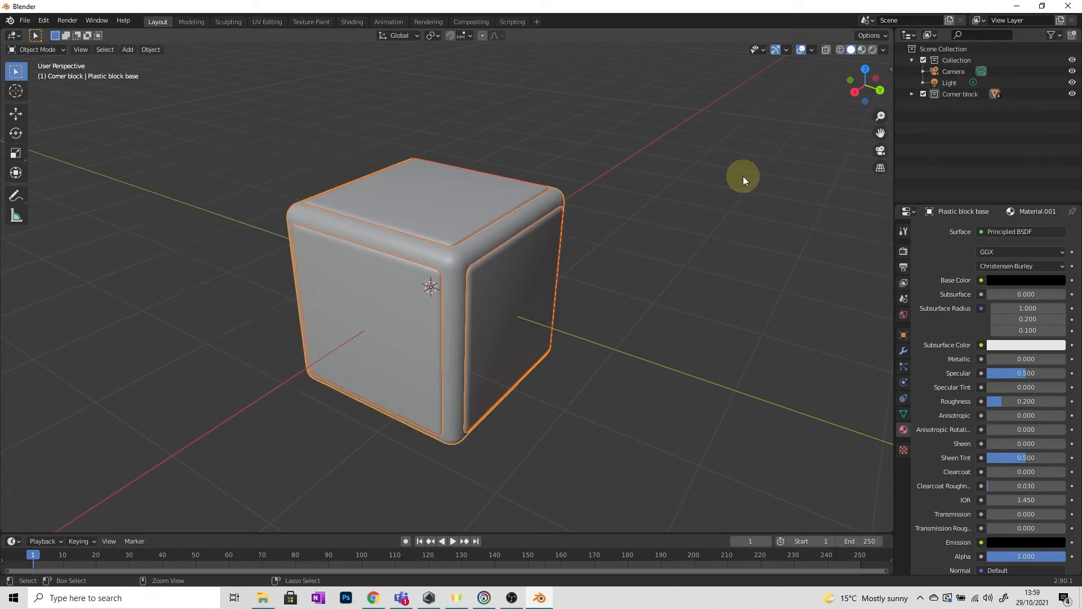
click(743, 175)
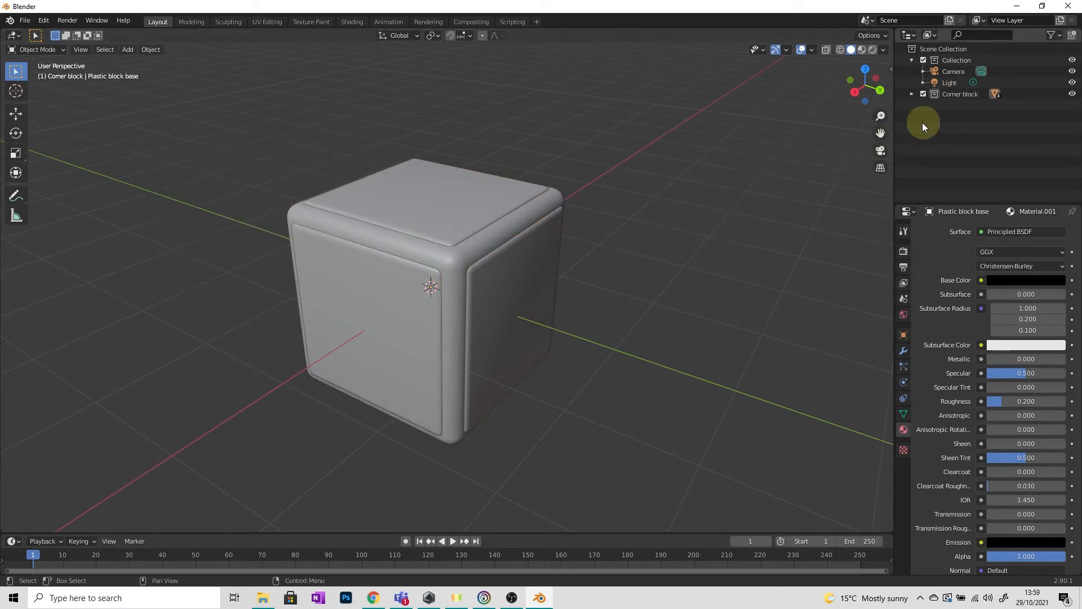
- Duplicate the Corner block collection with its contents and collapse the copy in the outliner
click(963, 95)
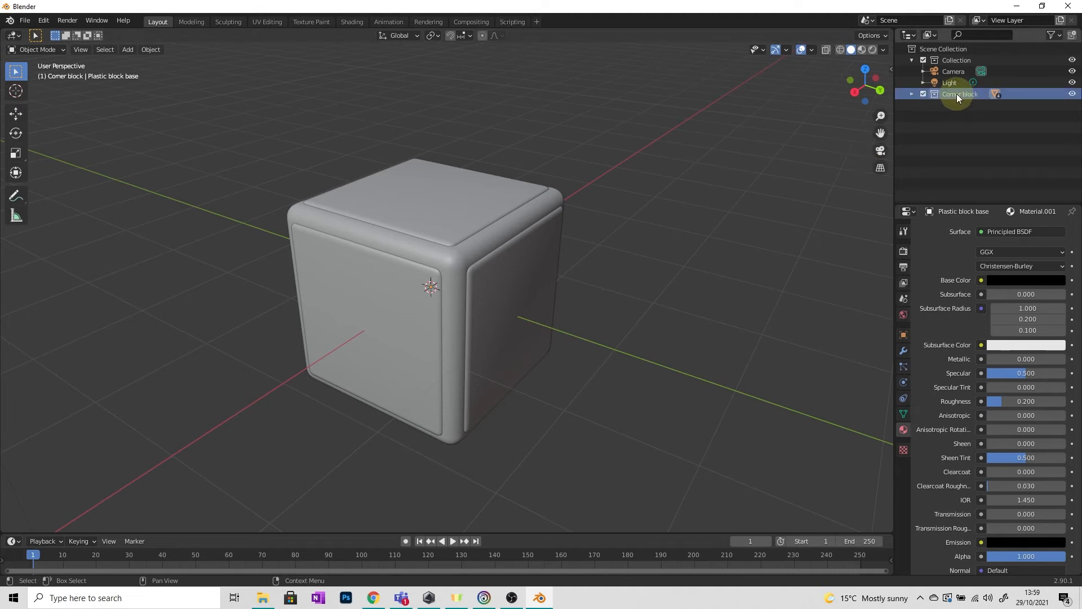
right_click(955, 93)
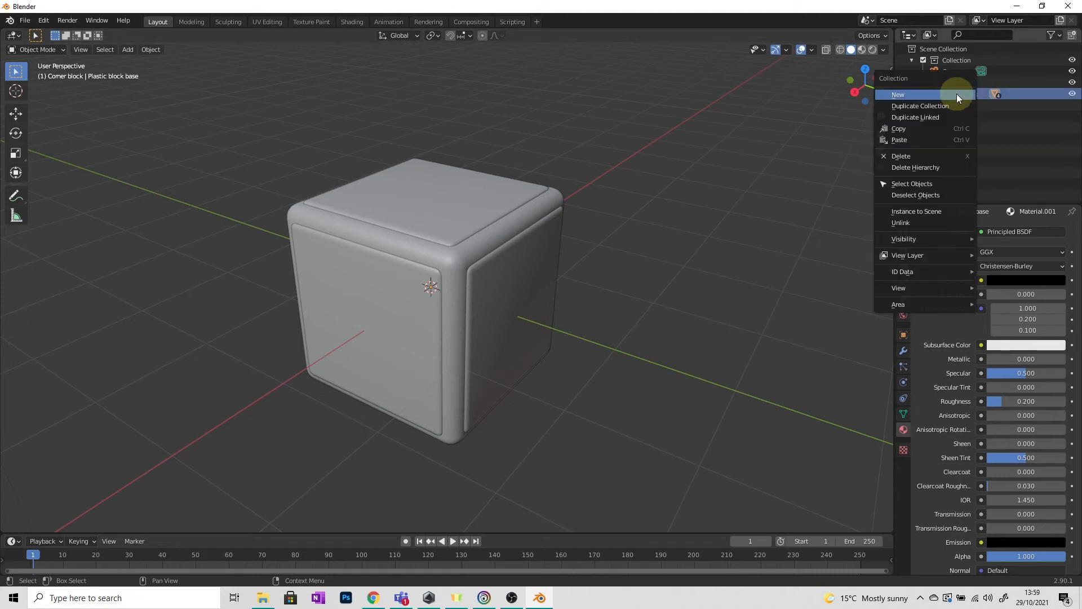
click(924, 106)
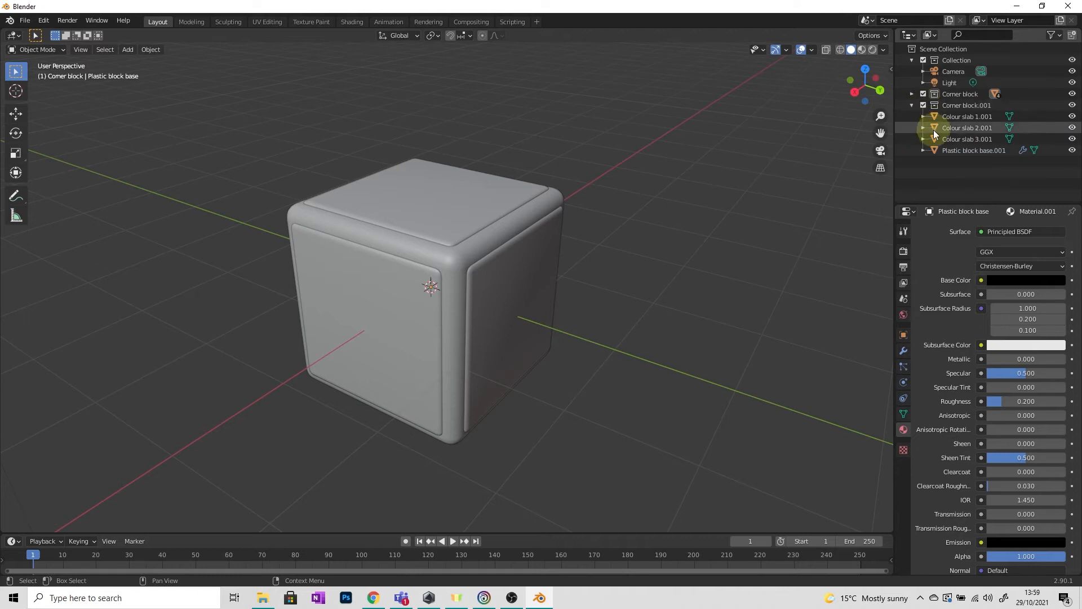
click(909, 105)
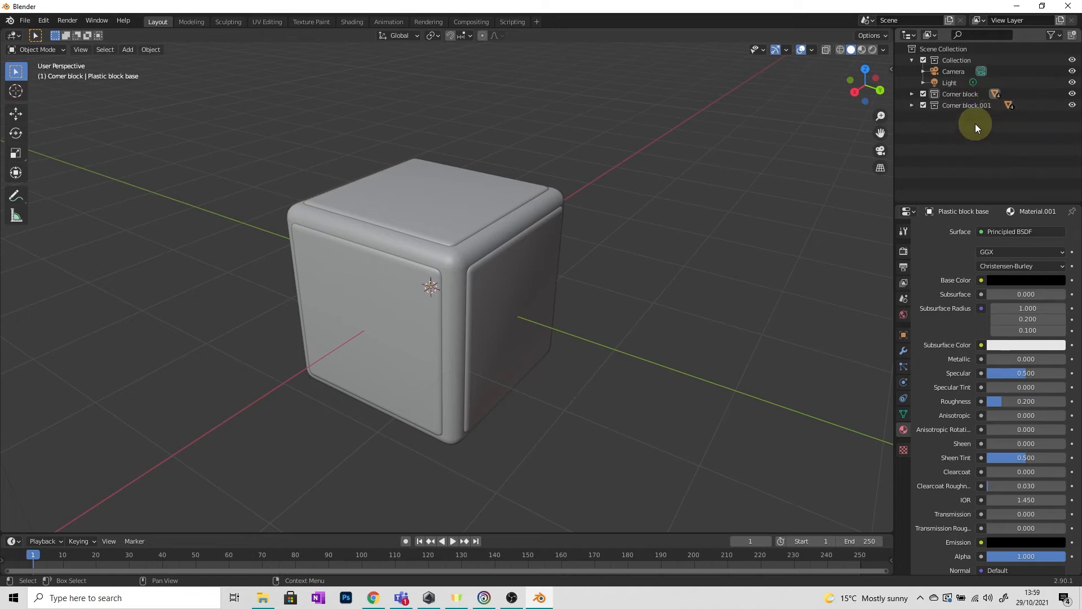
- Rename the duplicated collection as Edge block
click(977, 107)
double_click(969, 106)
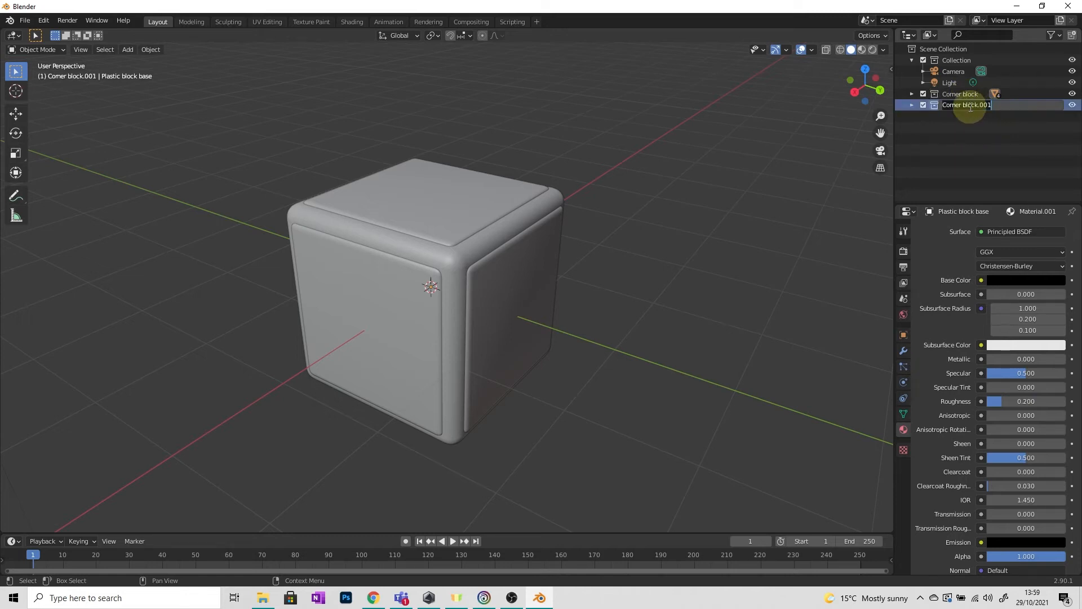
text(Edge block)
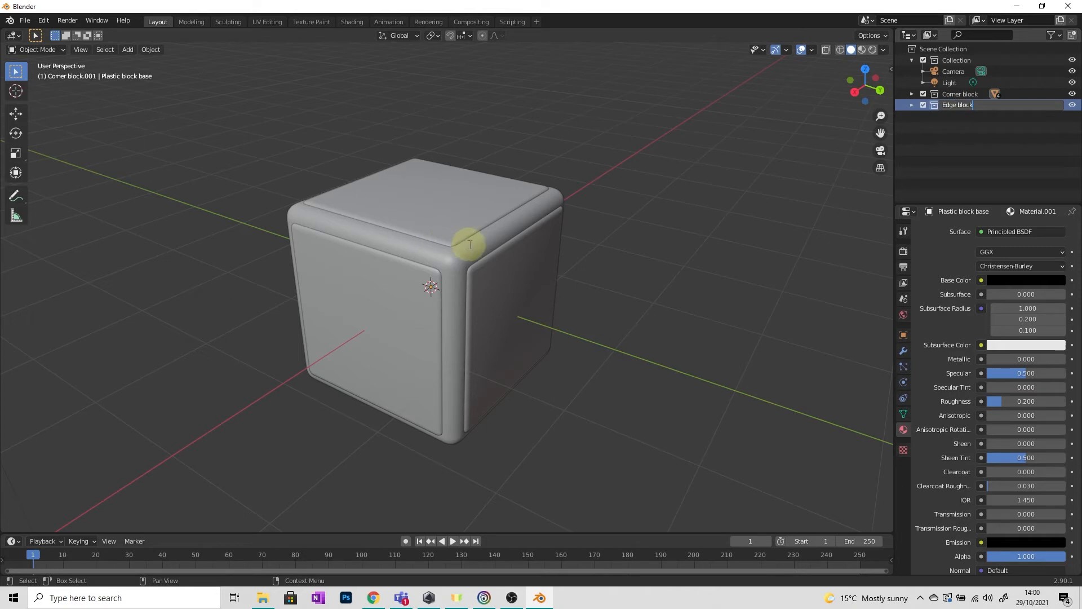
click(965, 116)
- Select all objects in the Edge block collection and move them about 2 m in the negative Y direction, beside the corner block
middle_drag(688, 193, 709, 191)
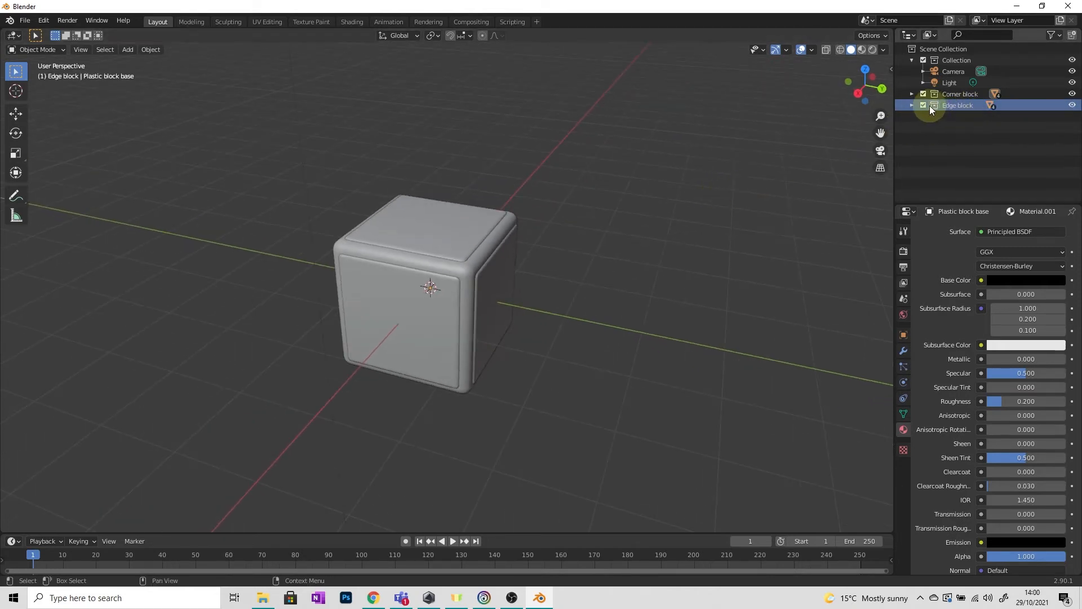
right_click(954, 105)
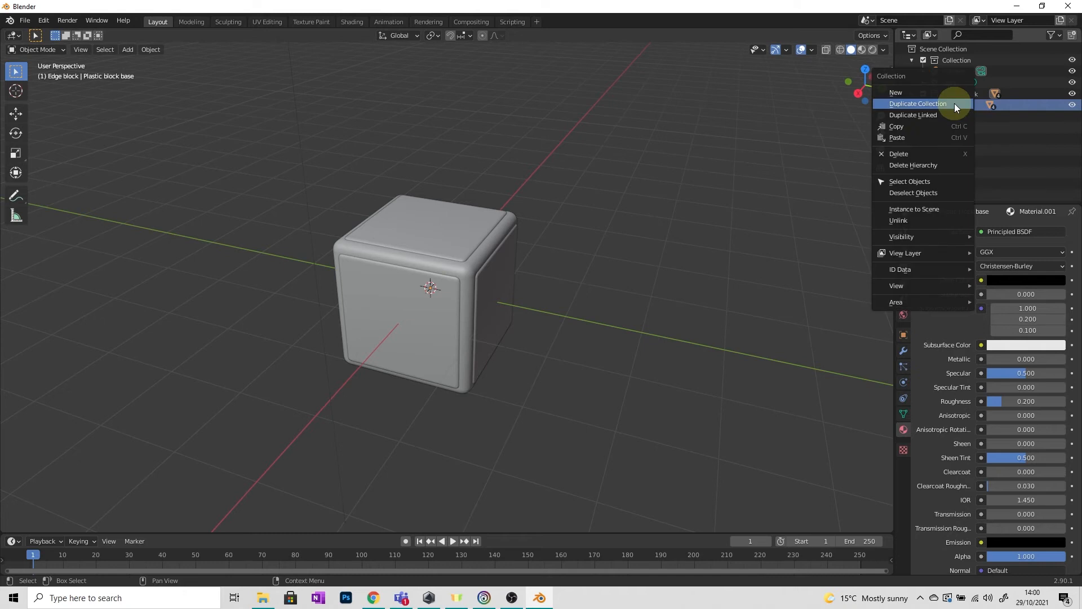
click(918, 181)
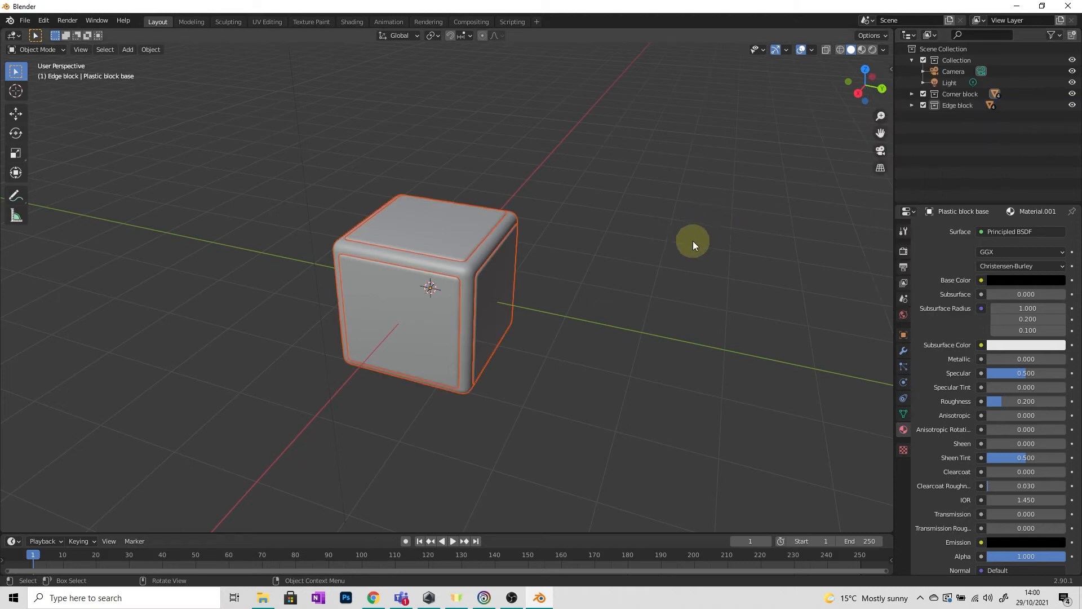
key(g)
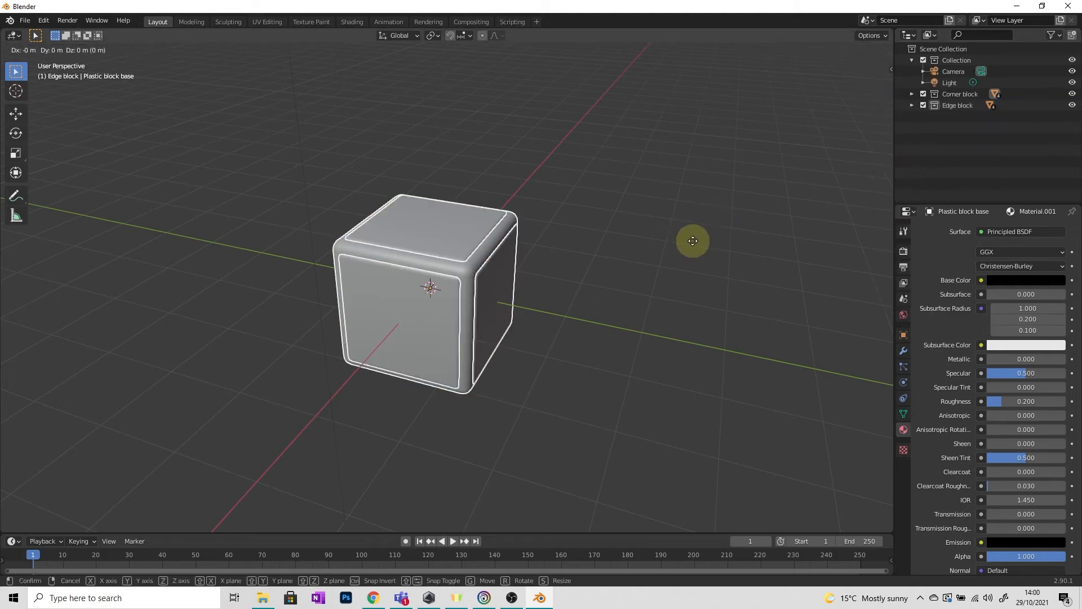
key(y)
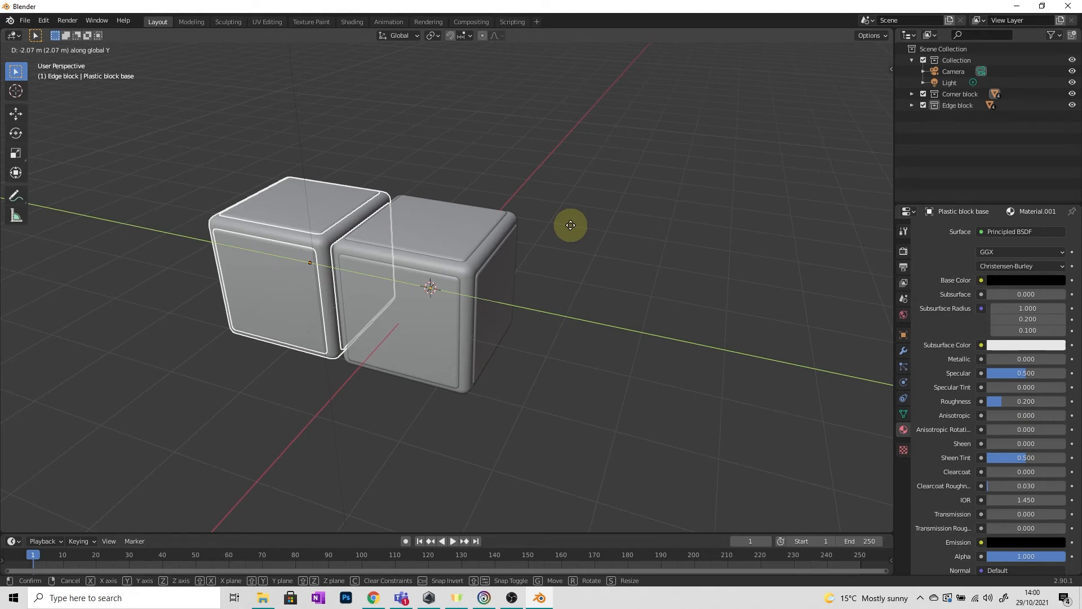
click(570, 225)
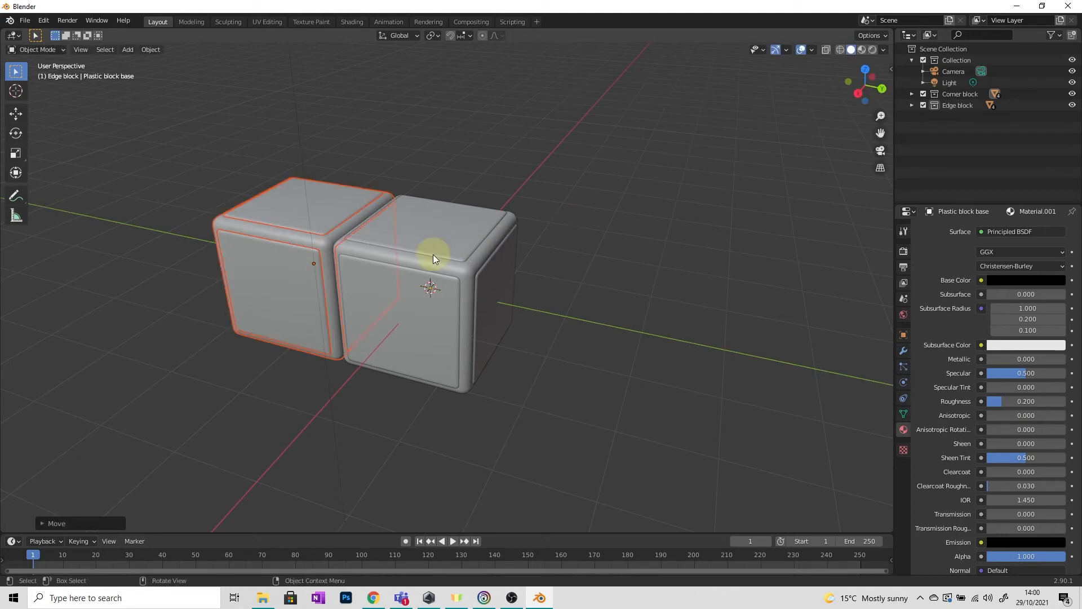
middle_drag(433, 255, 356, 267)
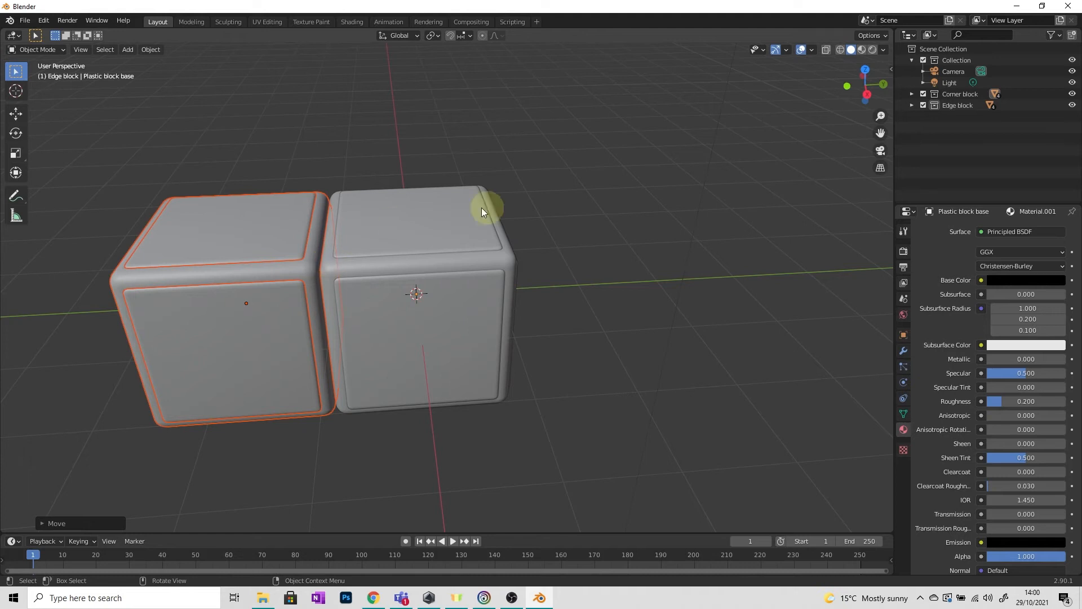
- Temporarily hide the Corner block collection and delete the edge block's colour slab on the side facing the corner block
click(1073, 96)
middle_drag(789, 158, 387, 221)
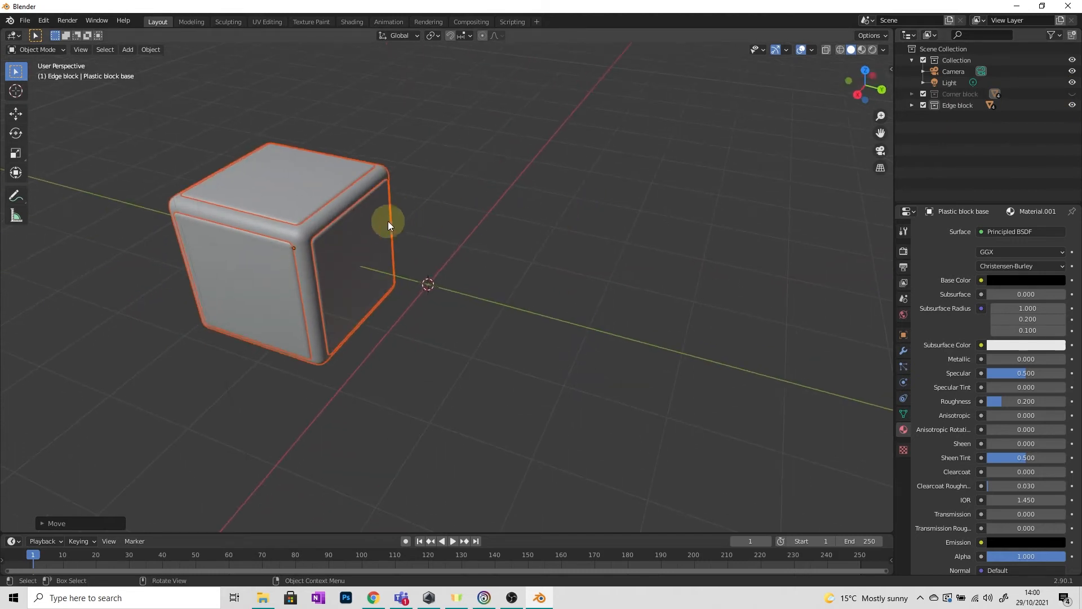
click(396, 229)
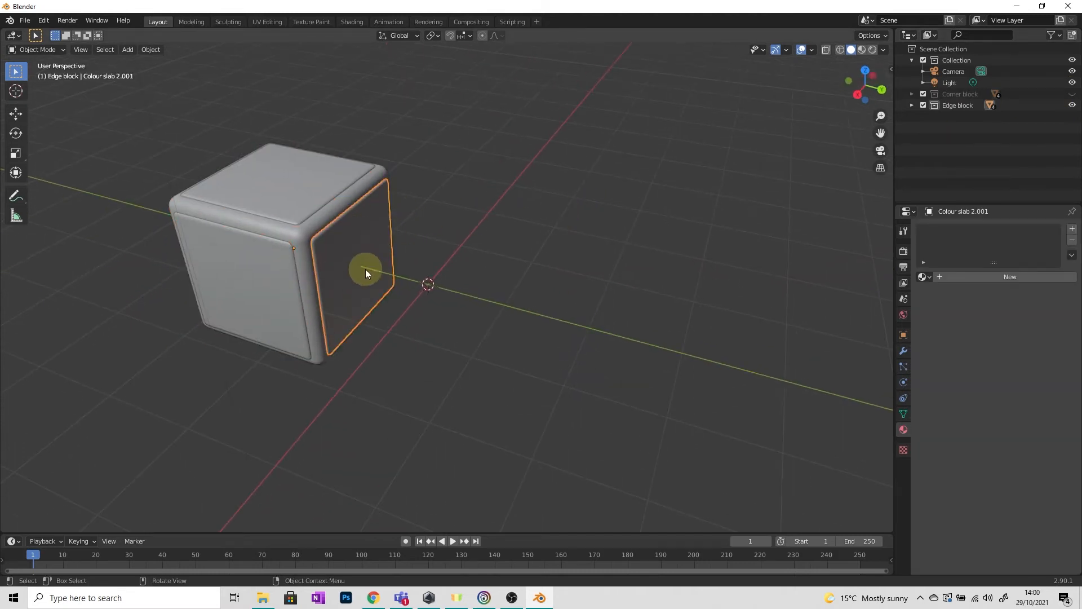
key(Delete)
middle_drag(393, 248, 729, 211)
click(1071, 94)
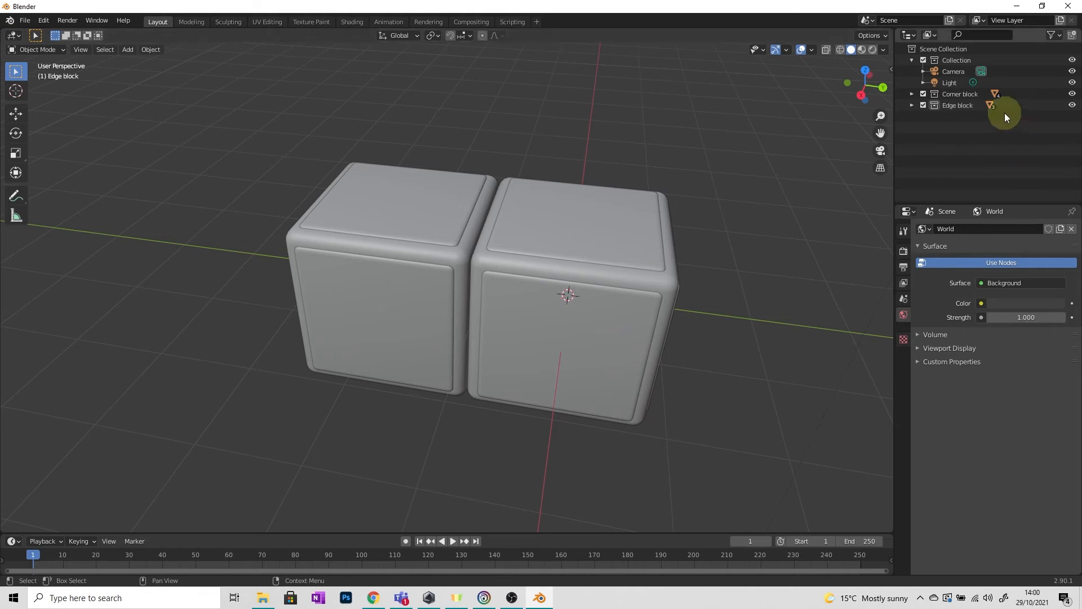
- Make another duplicate of the Corner block collection with its slabs and base
click(965, 94)
right_click(963, 94)
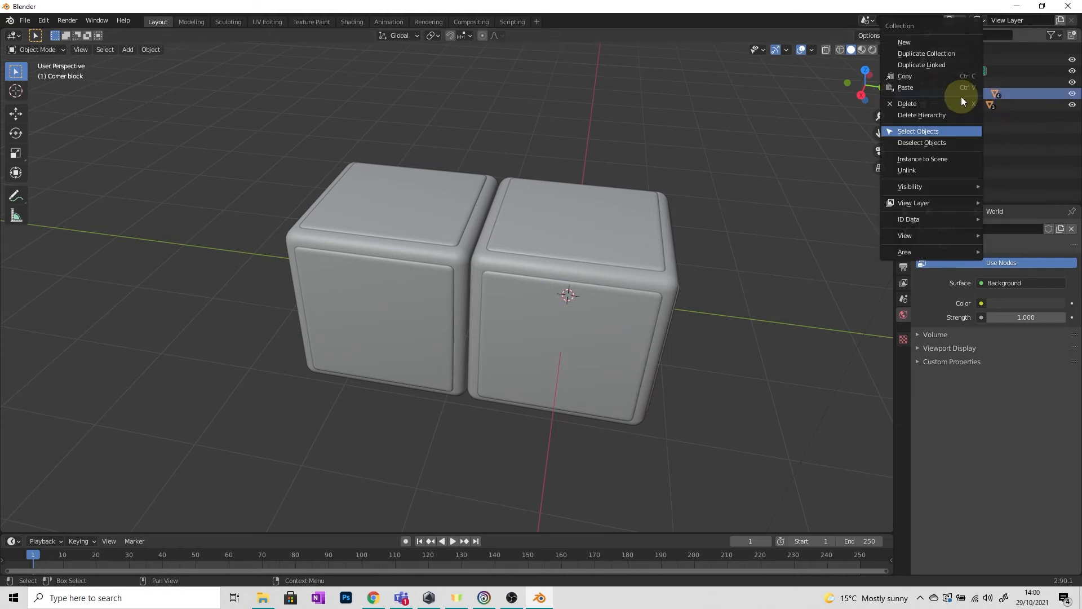
click(931, 53)
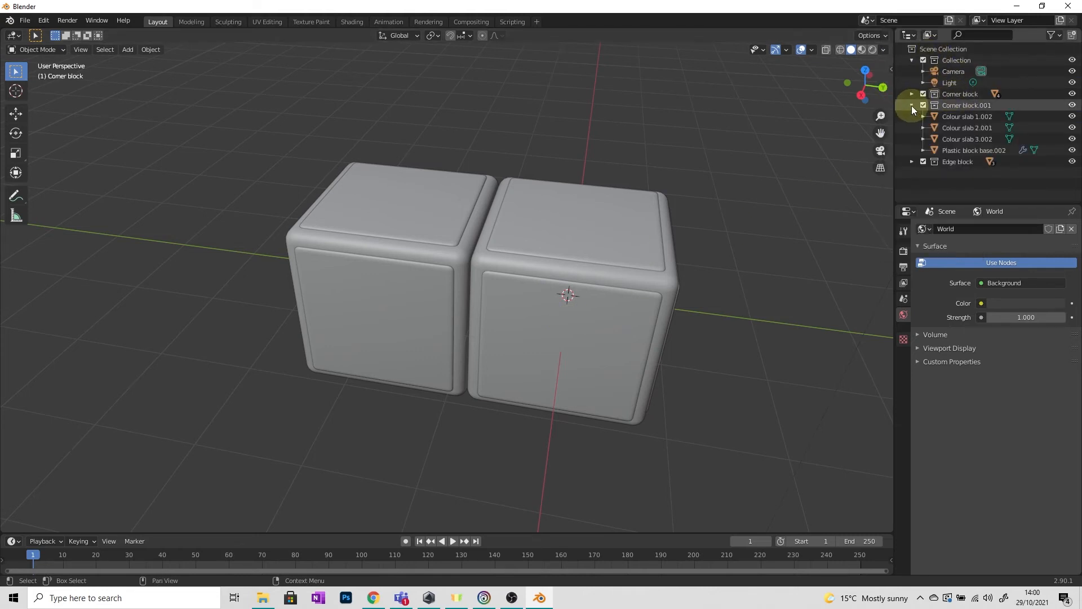
- Collapse the duplicated corner block collection and rename it Corner block 2
click(911, 105)
double_click(977, 104)
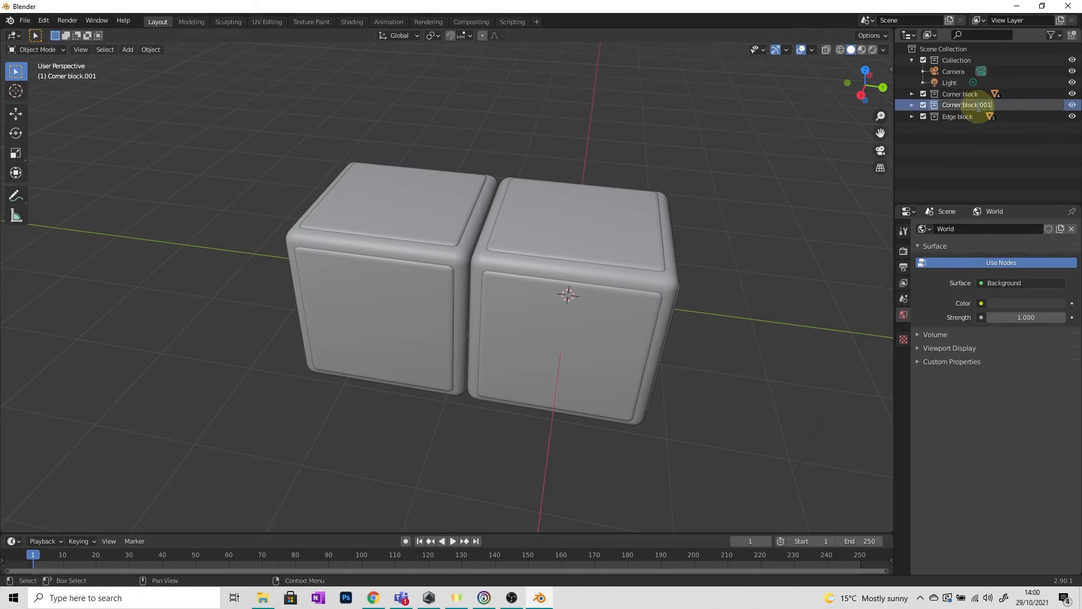
key(BackSpace)
key(BackSpace)
key(BackSpace)
key(BackSpace)
text(2)
key(Return)
- Rename the original Corner block collection as Corner block 1
click(980, 94)
double_click(981, 94)
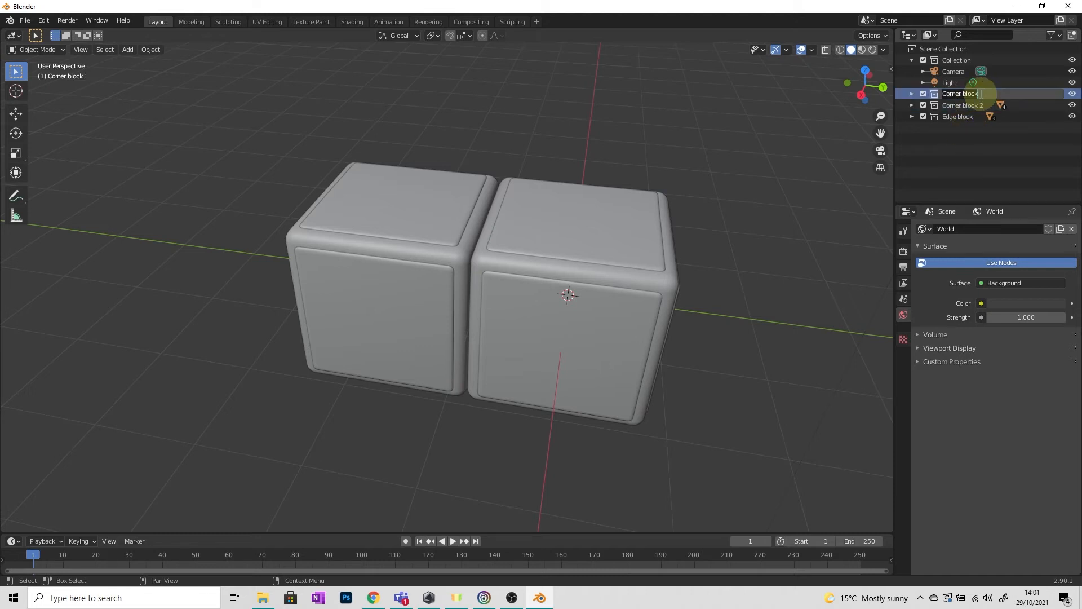
text(1)
click(972, 106)
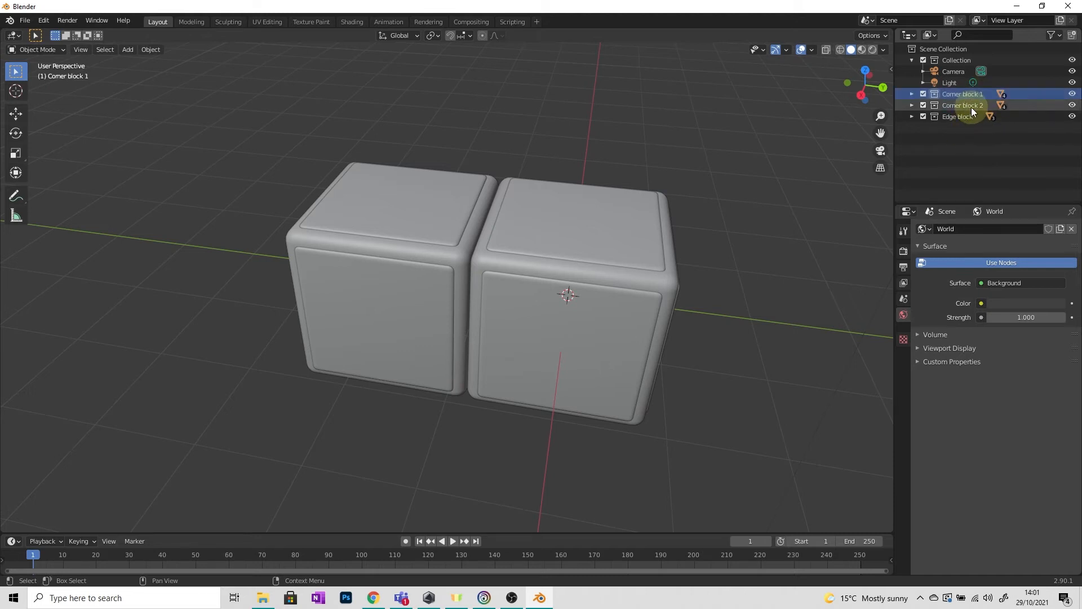
- Select all objects in the Corner block 2 collection and move them -4 m along Y, to the far end of the edge block
right_click(963, 105)
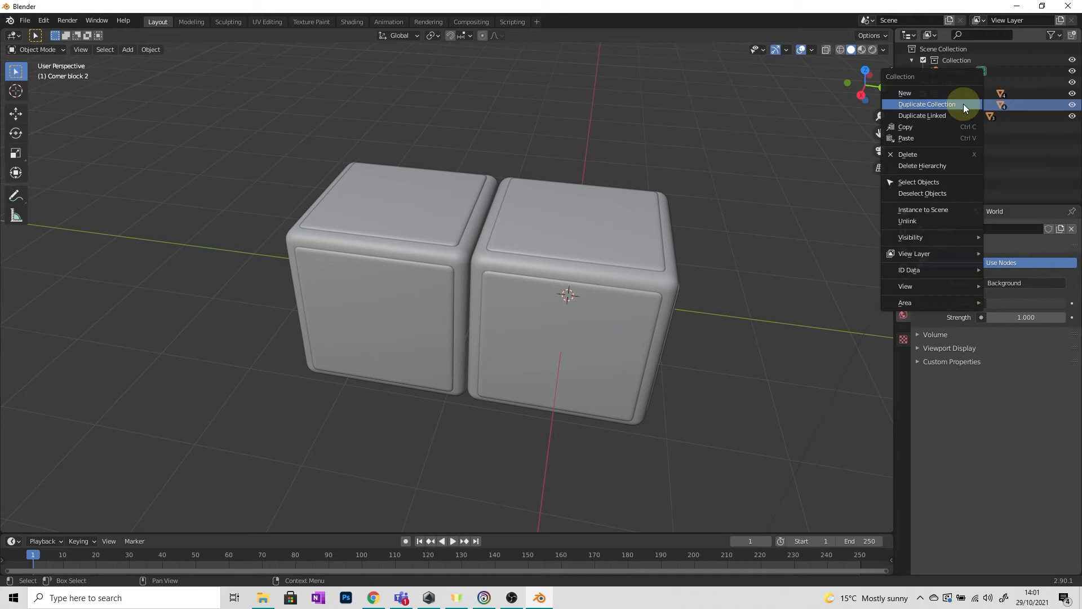
click(935, 181)
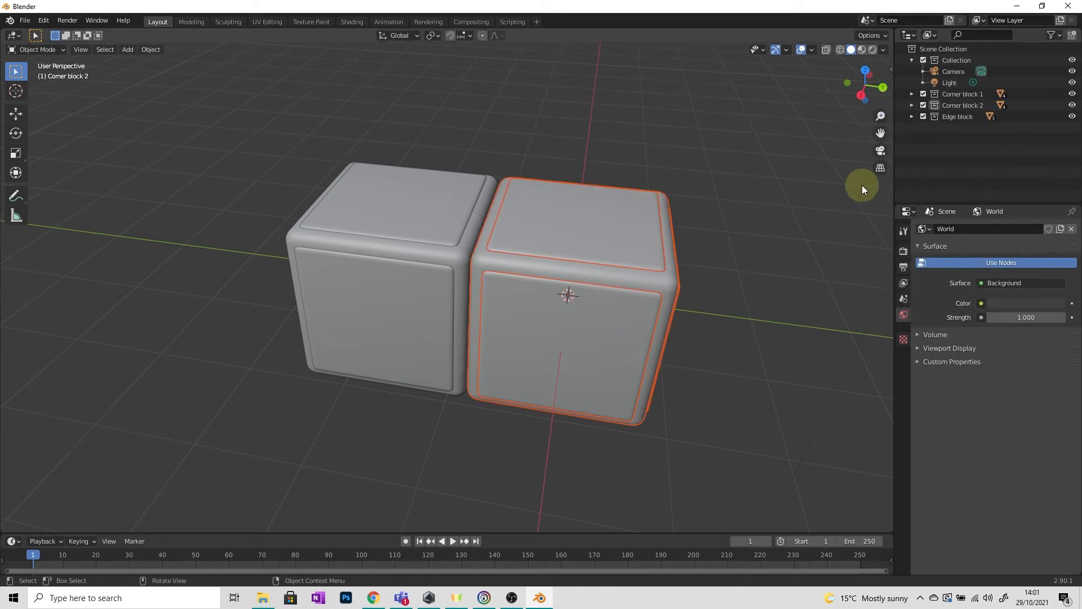
key(shift+d)
key(y)
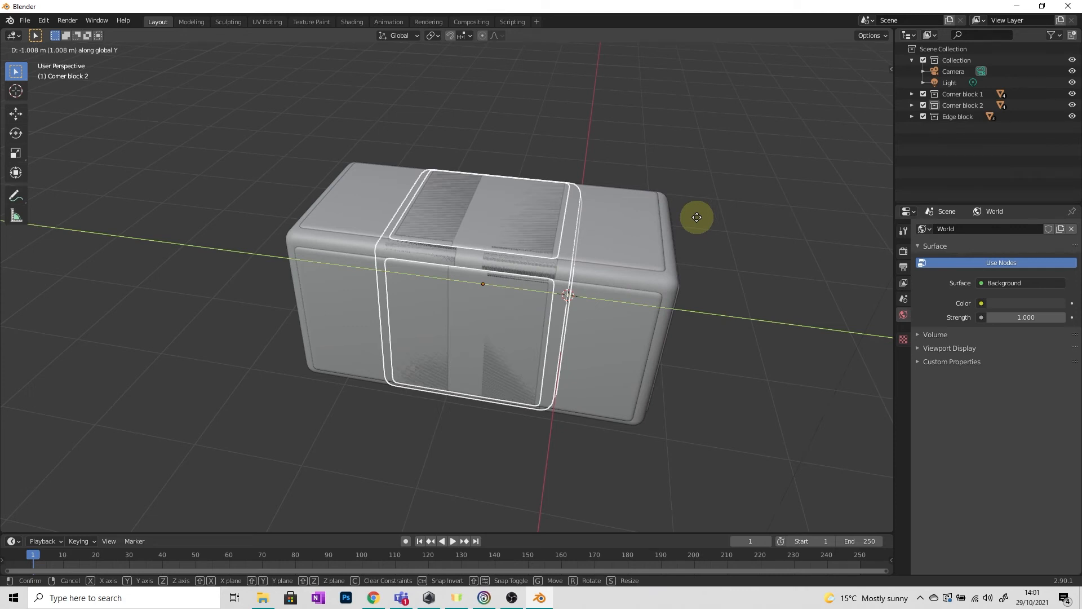
text(-4)
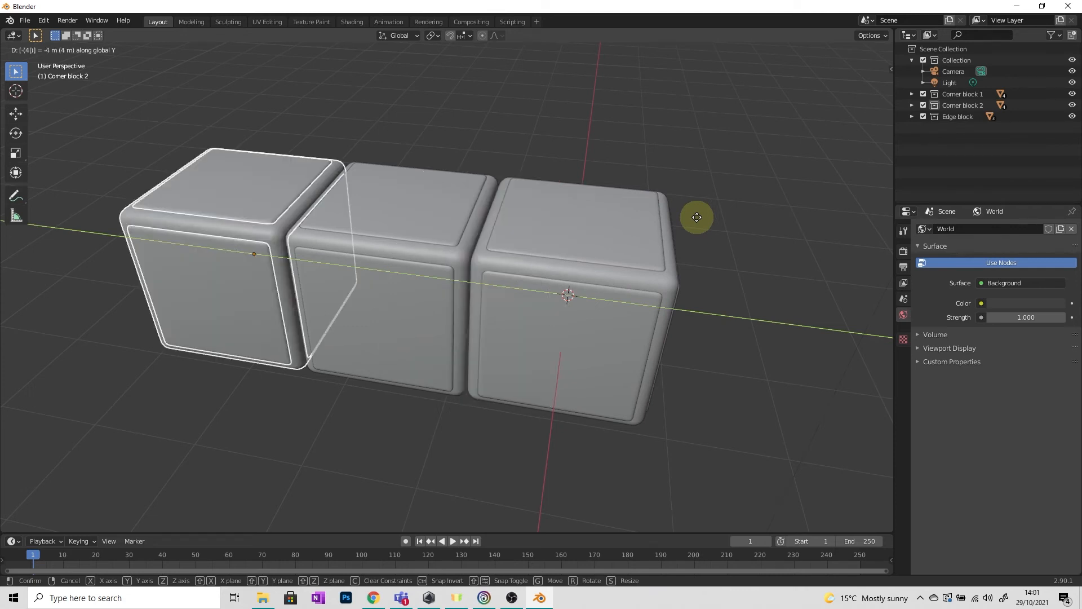
key(Return)
middle_drag(424, 221, 472, 216)
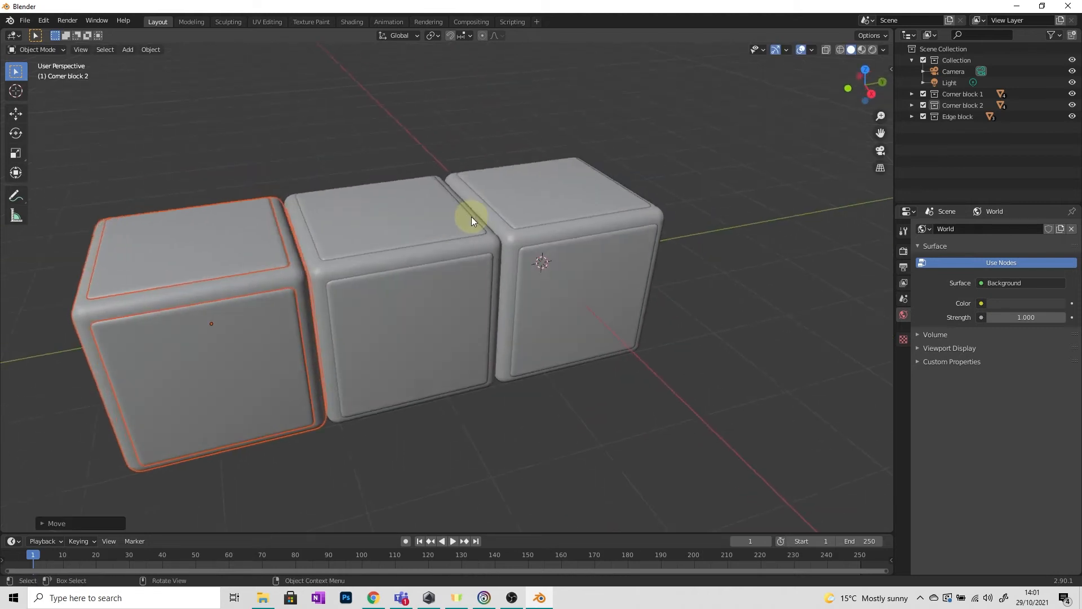
middle_drag(353, 228, 512, 204)
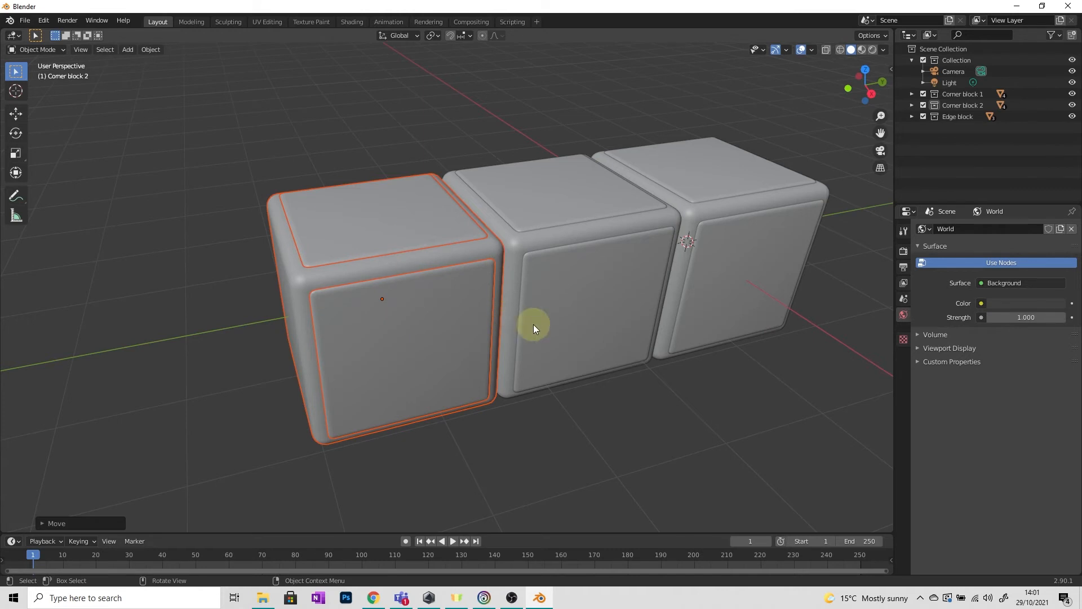
- Rotate the selected Corner block 2 objects -90° about the Z axis so their slabs face outward
key(r)
key(z)
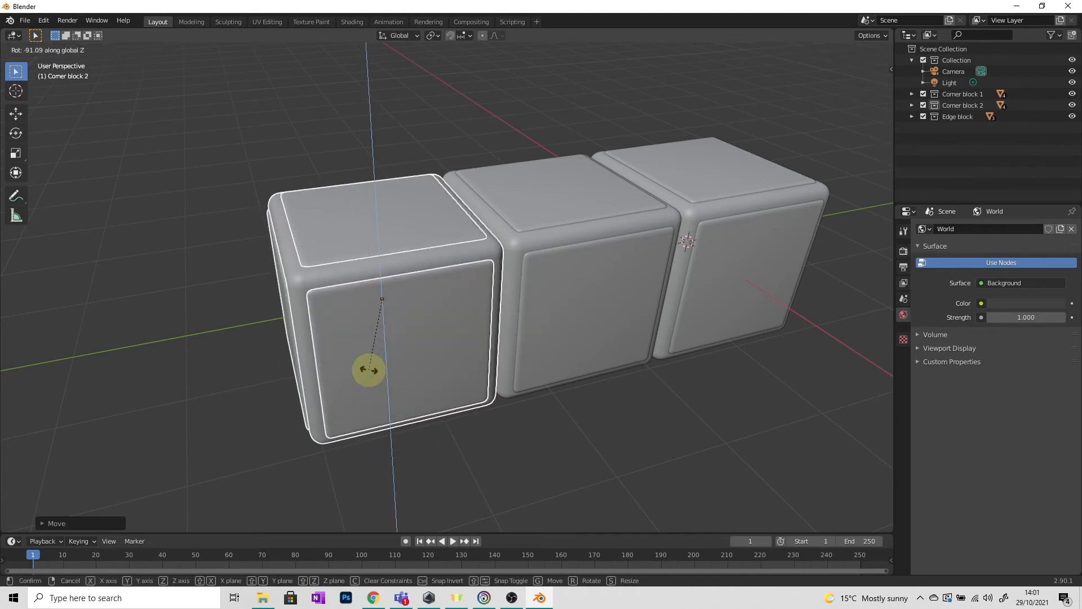
text(-90)
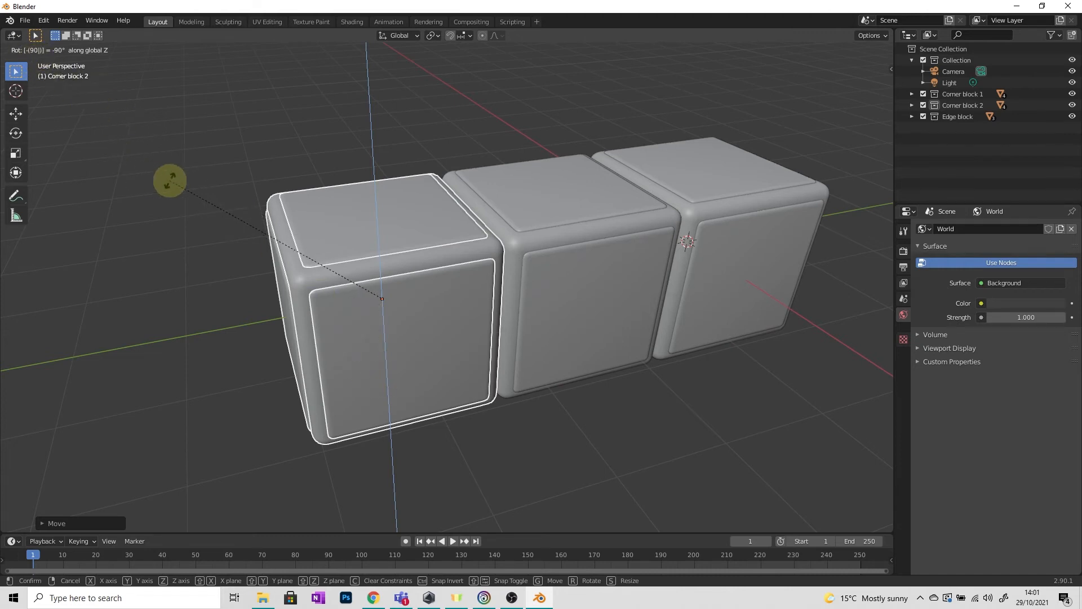
key(Return)
middle_drag(321, 222, 391, 248)
scroll(391, 249, up, 2)
middle_drag(496, 287, 454, 266)
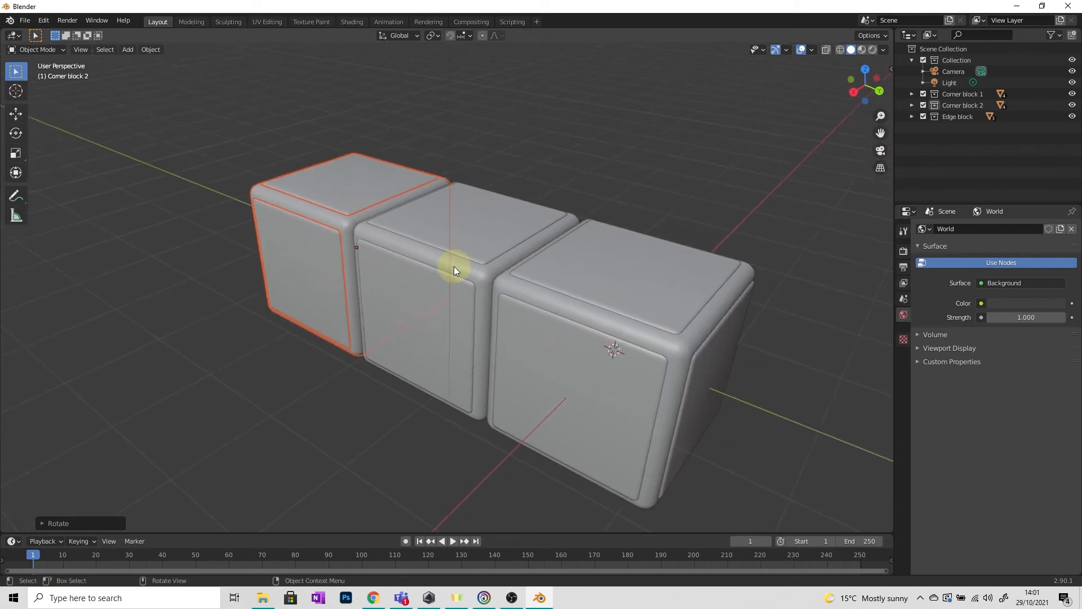
- Inspect the slab placement on the three blocks in material preview from several angles, and return to solid shading
key(z)
click(481, 337)
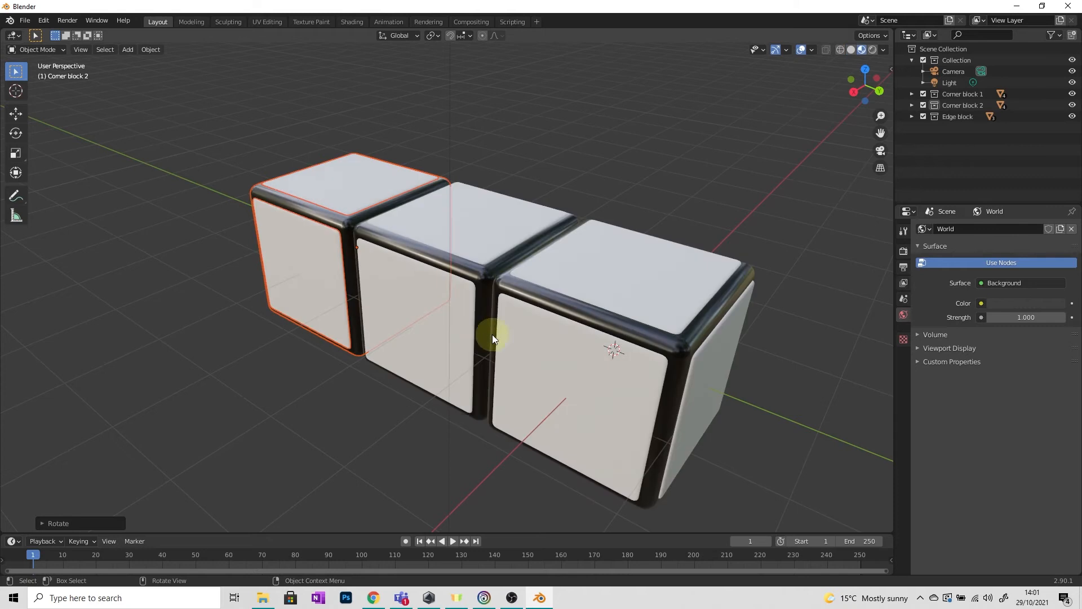
middle_drag(381, 247, 512, 270)
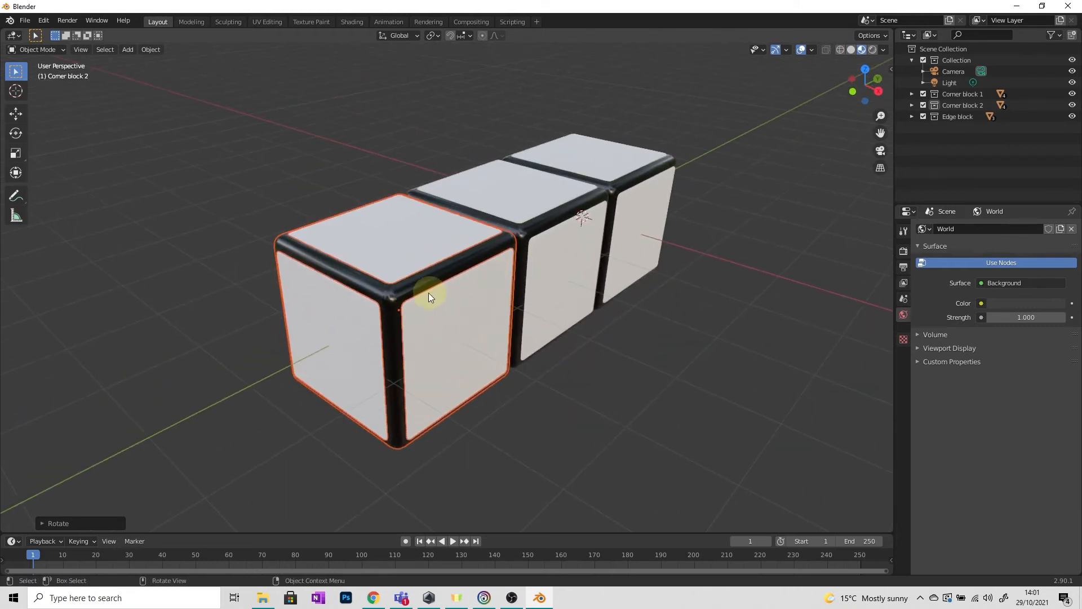
middle_drag(428, 293, 461, 320)
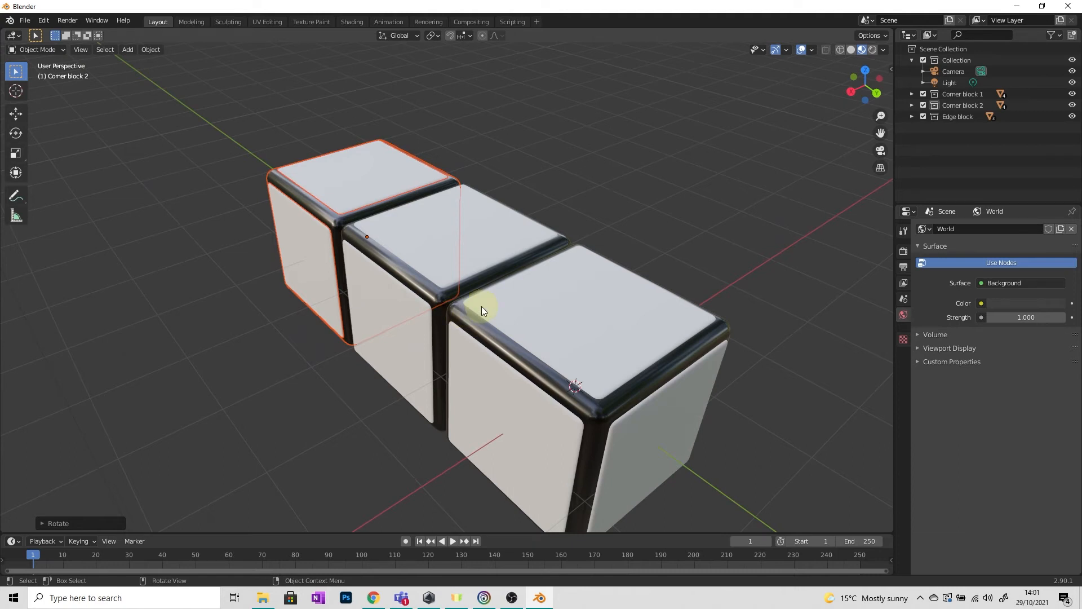
key(z)
click(499, 374)
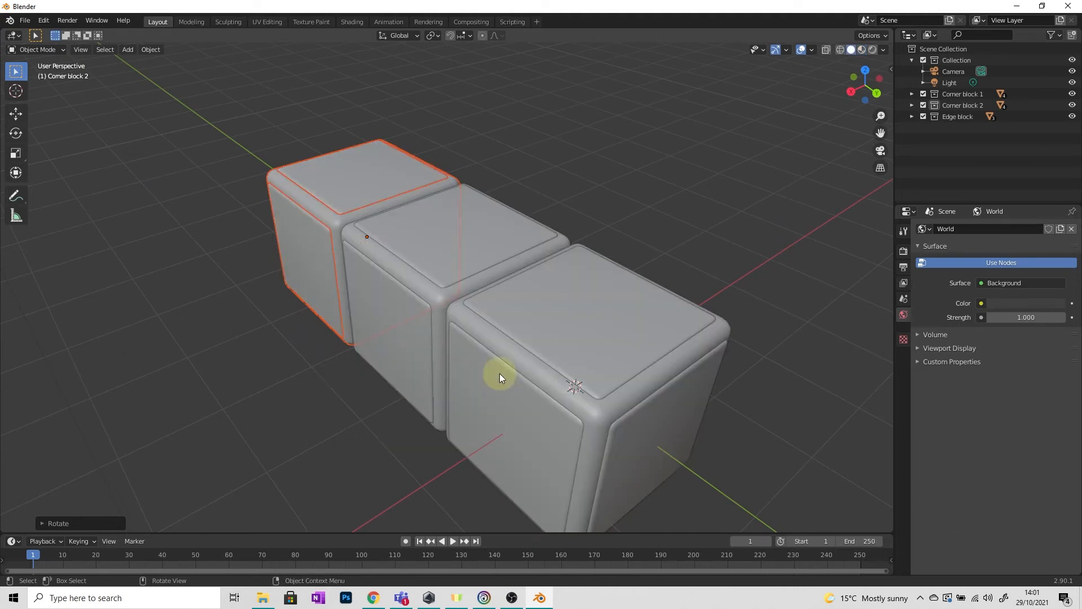
middle_drag(573, 368, 381, 231)
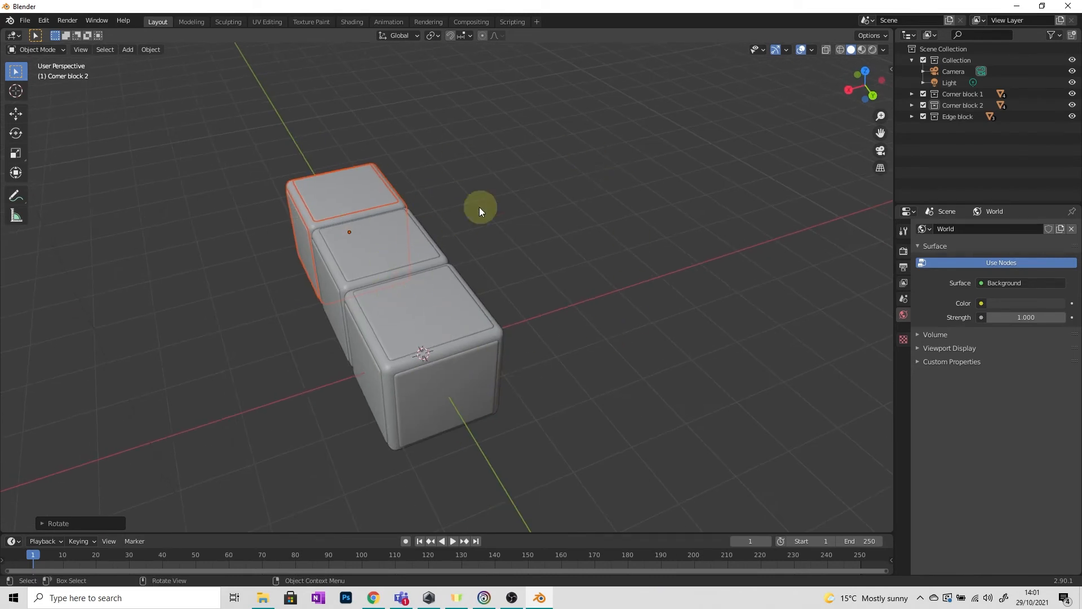
middle_drag(557, 391, 481, 438)
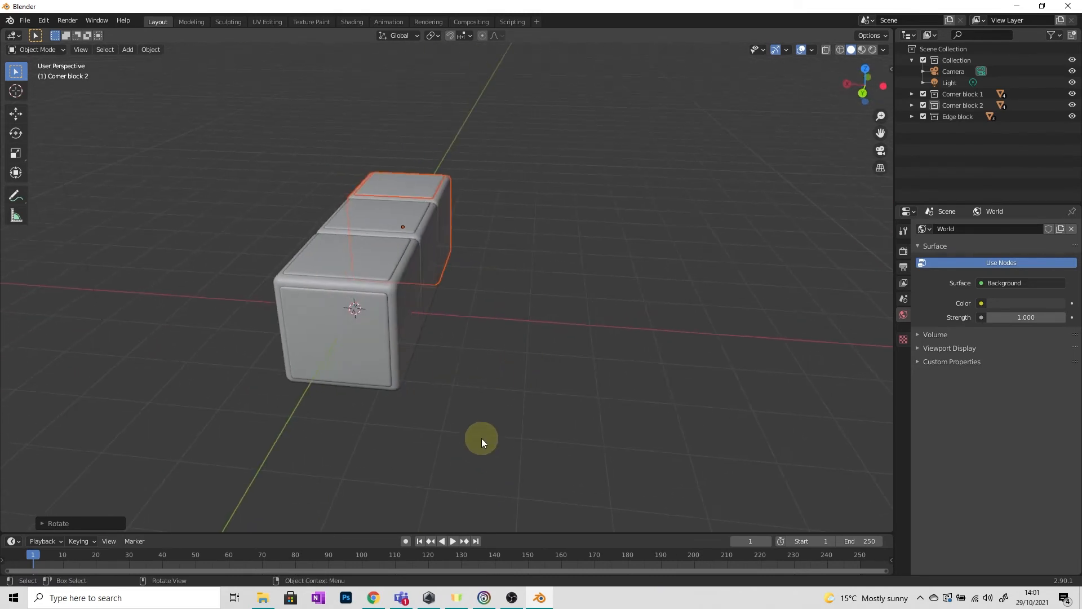
middle_drag(502, 296, 479, 310)
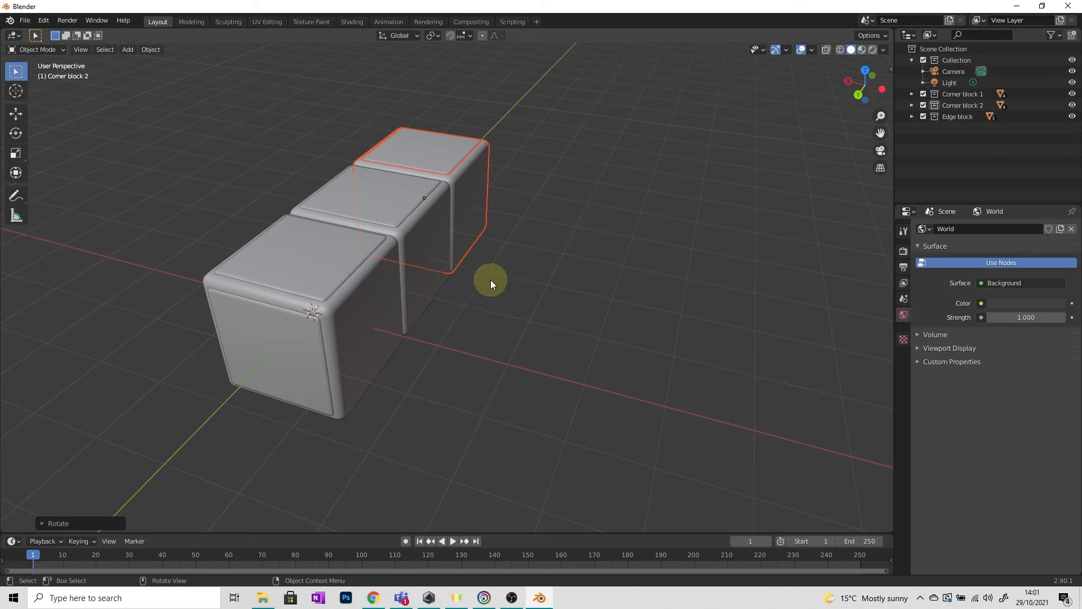
- Deselect the blocks and create a new collection named Row 1 in the scene collection
click(647, 262)
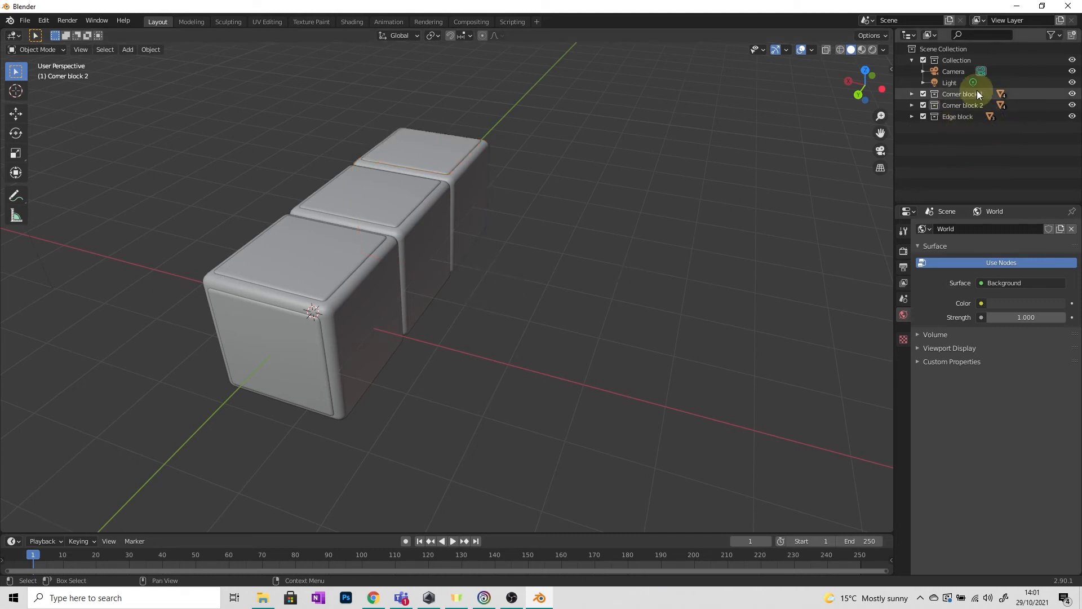
click(1071, 35)
double_click(970, 128)
text(Row 1)
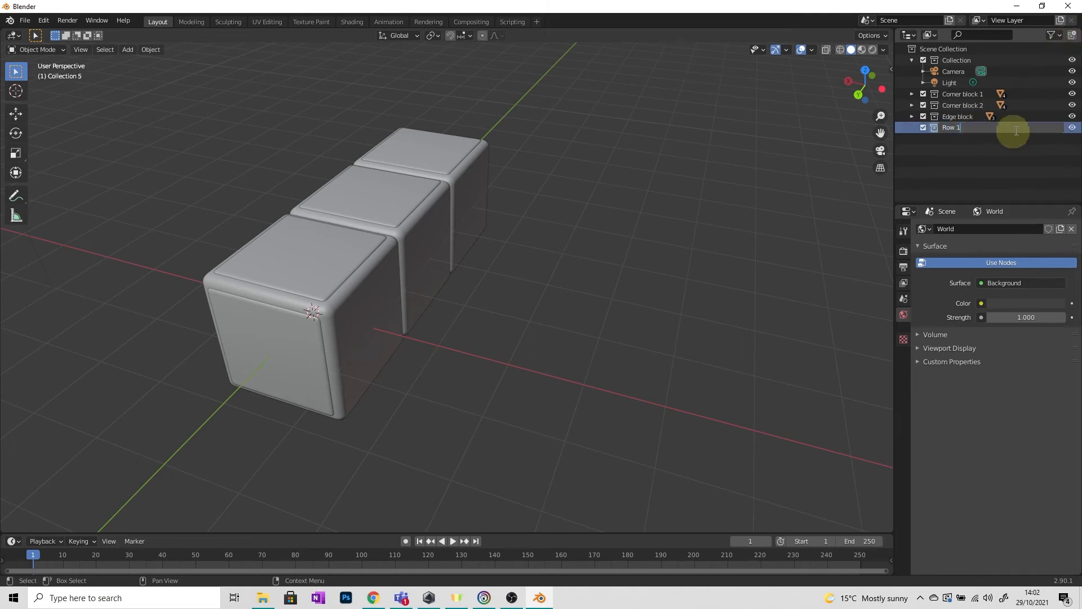
key(Return)
- Move the Corner block 1, Corner block 2 and Edge block collections into the Row 1 collection and collapse it
click(967, 117)
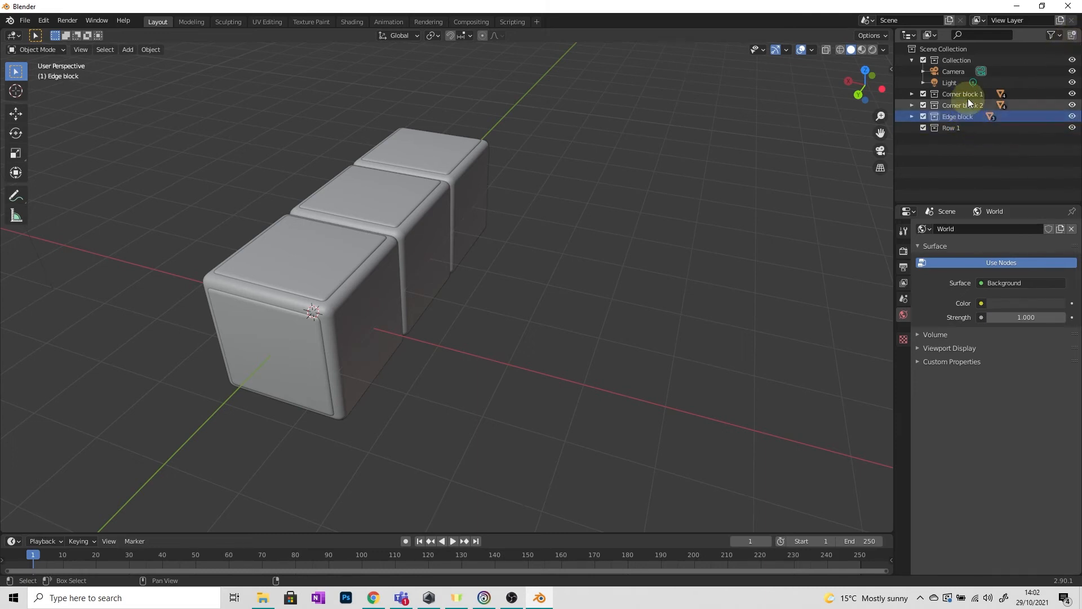
shift+click(970, 96)
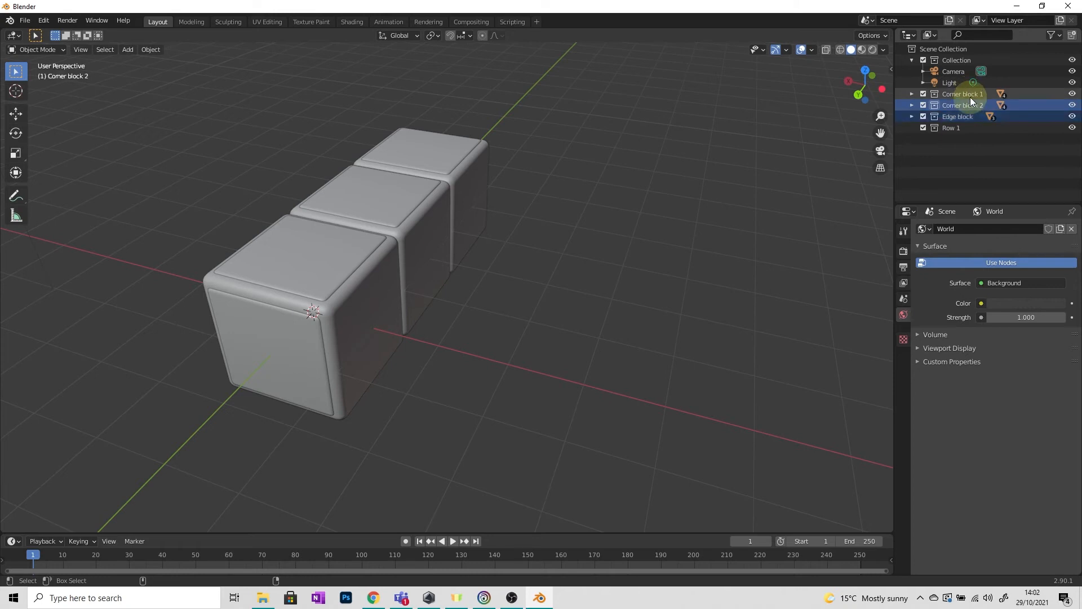
drag(965, 115, 958, 126)
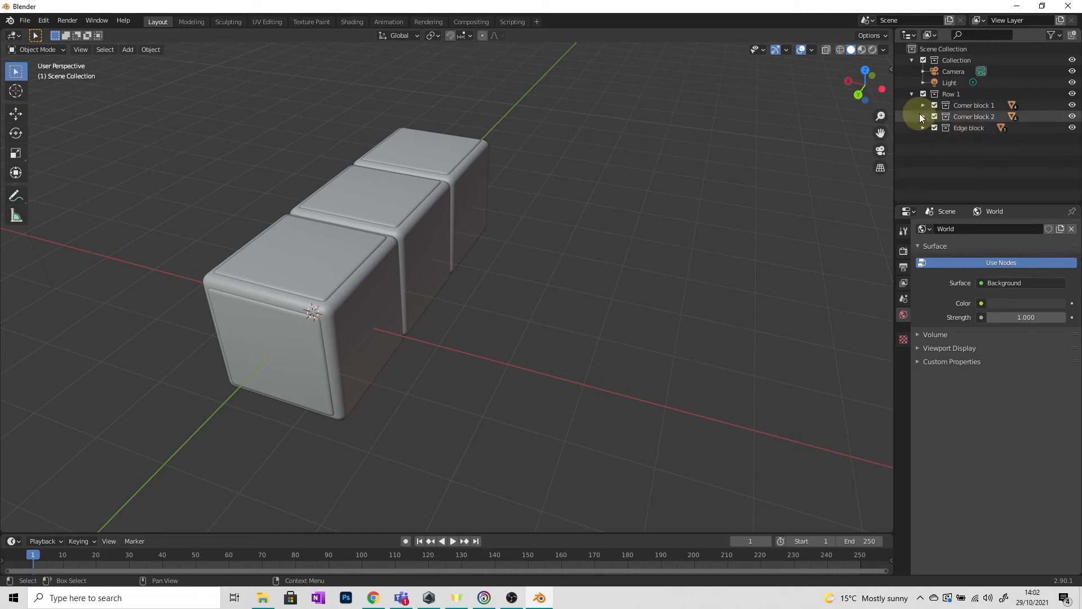
click(912, 93)
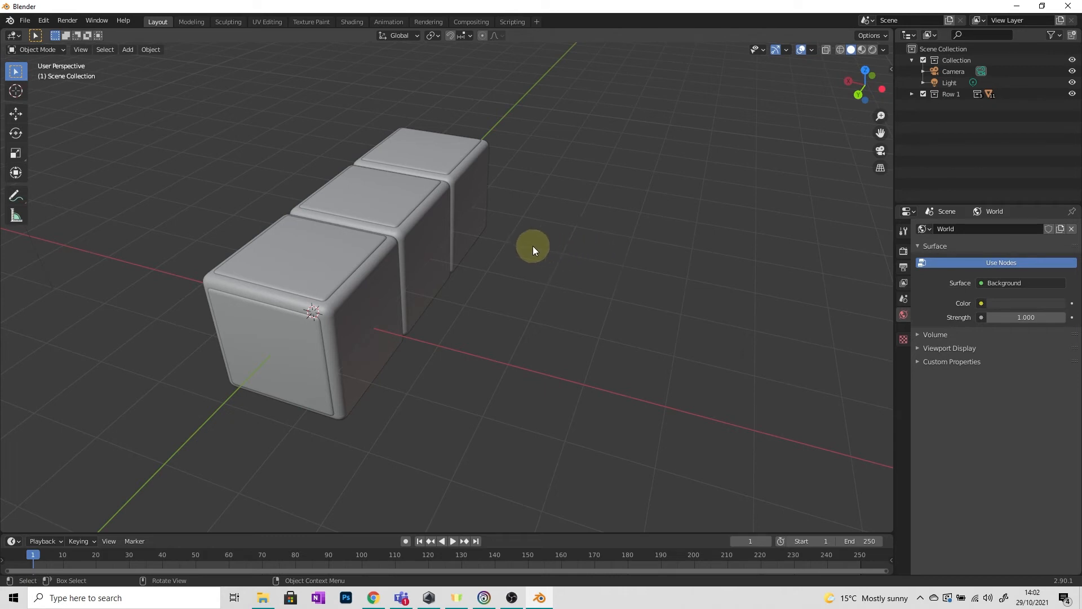
- Duplicate the Row 1 collection with its three nested block collections and collapse the copy
middle_drag(531, 246, 577, 242)
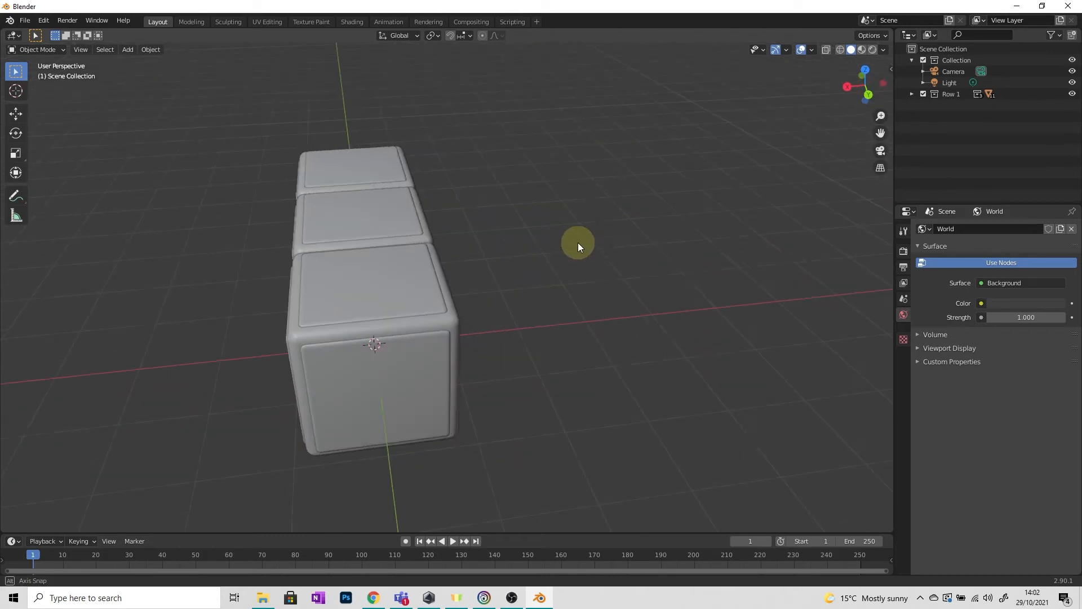
click(944, 94)
right_click(951, 93)
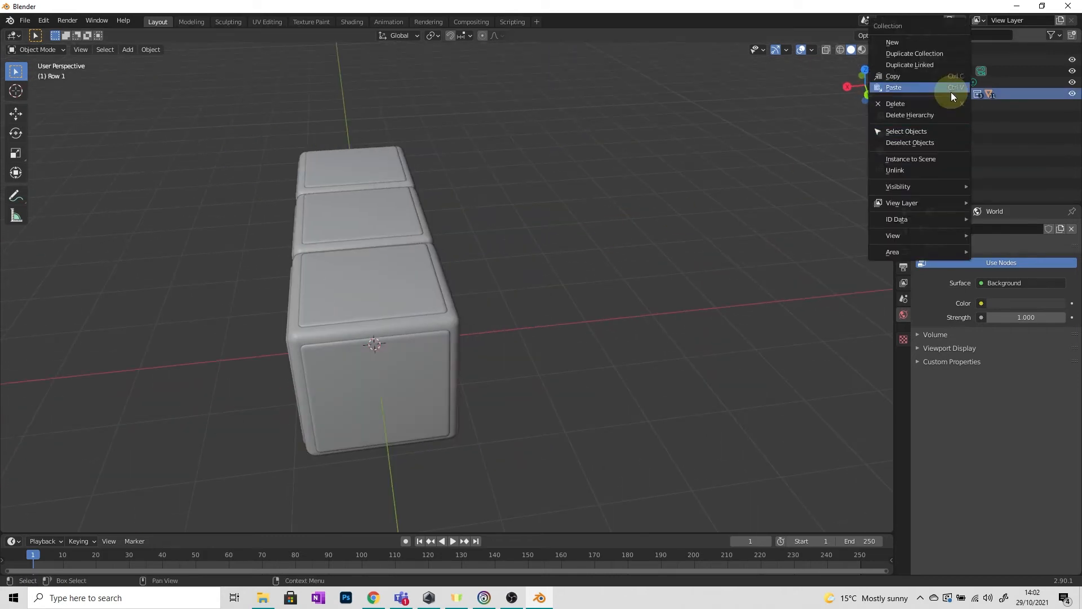
click(925, 55)
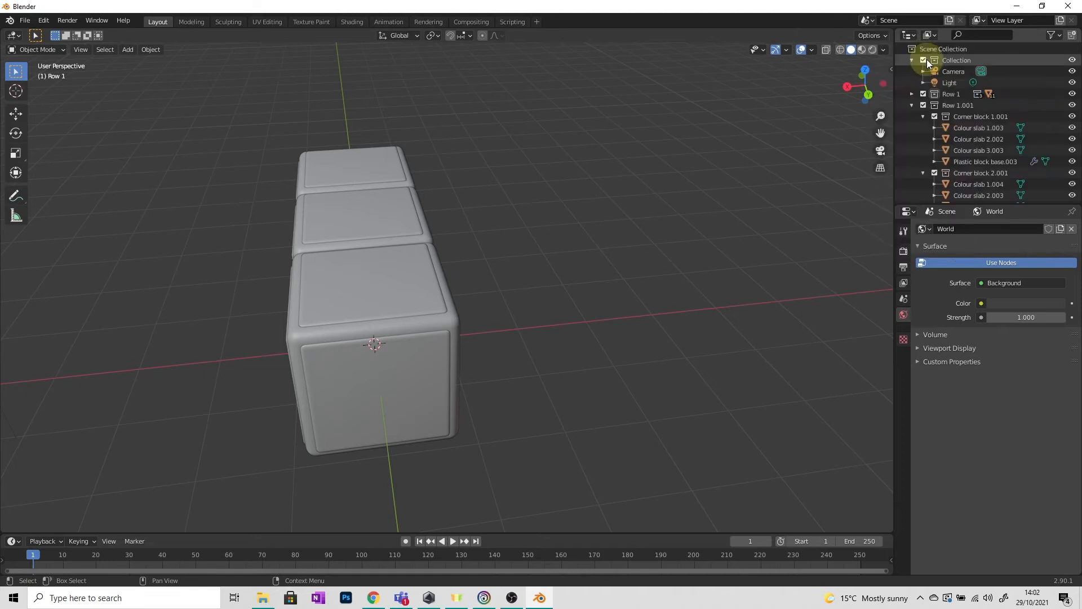
click(912, 106)
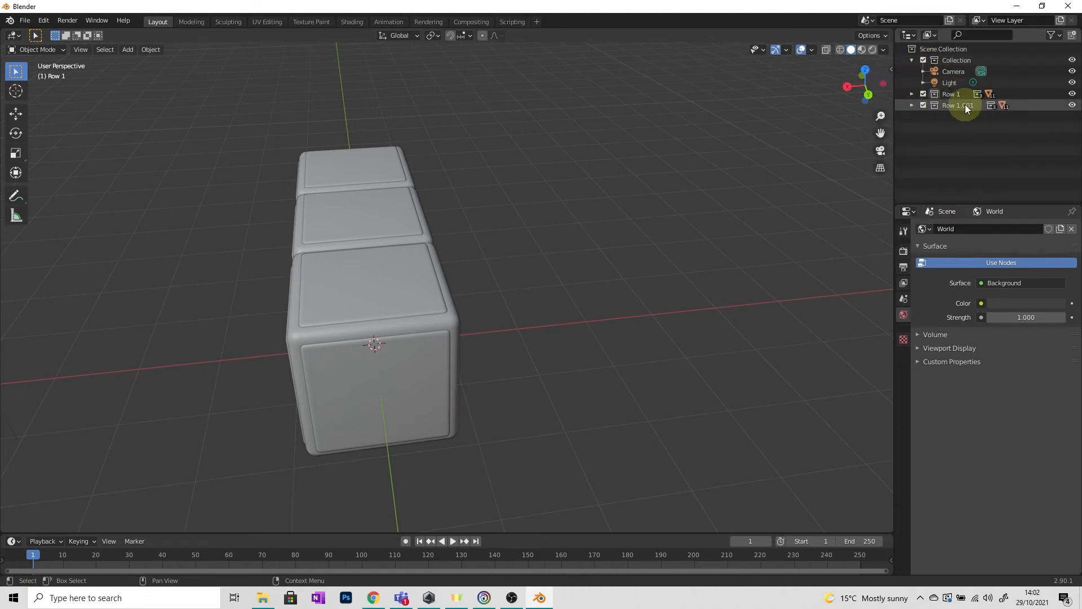
- Rename the duplicated row collection as Row 3
click(964, 106)
double_click(962, 105)
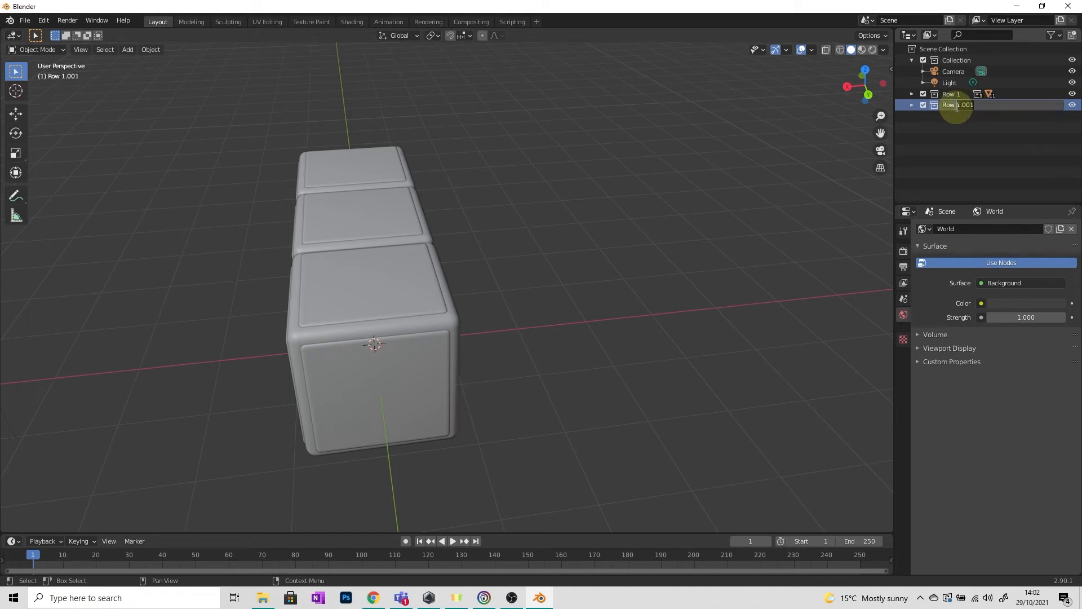
text(3)
key(Return)
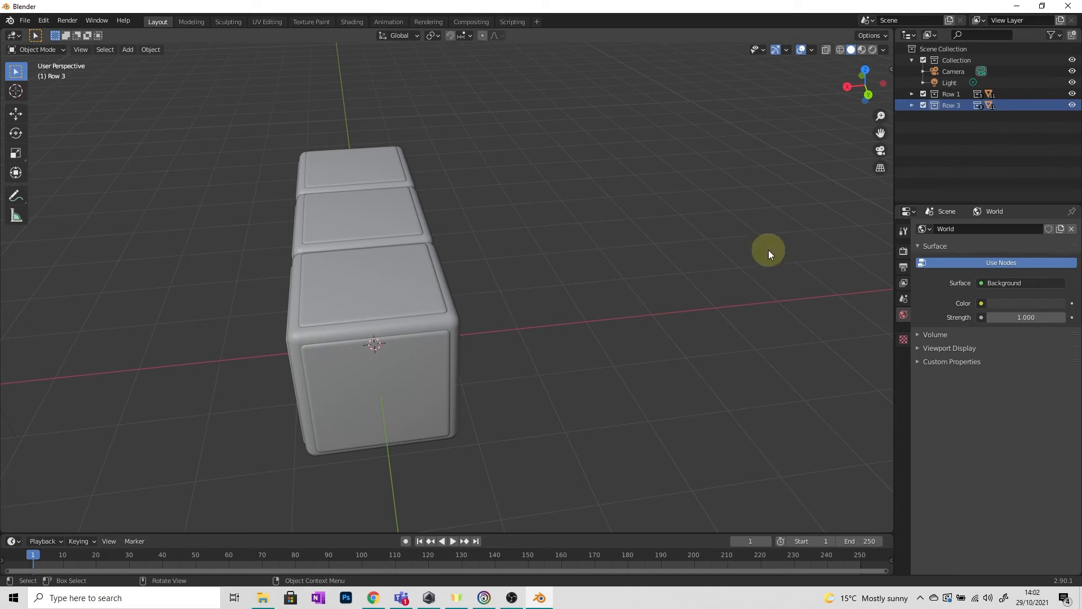
- Select all objects in the Row 3 collection and move them -4 m along X, leaving a one-block gap beside Row 1
right_click(951, 106)
click(918, 183)
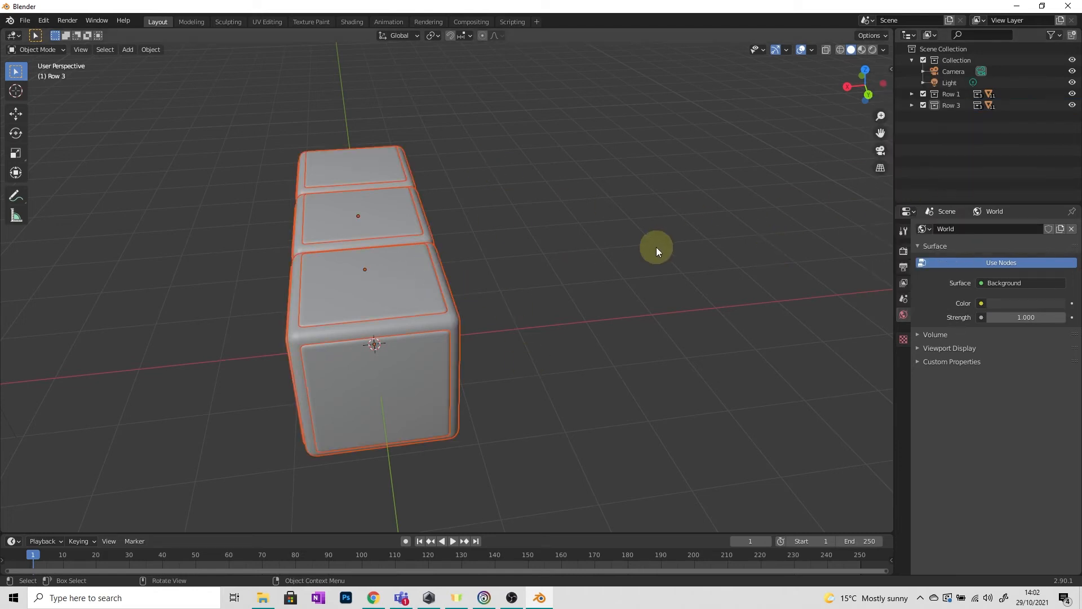
key(shift+d)
key(x)
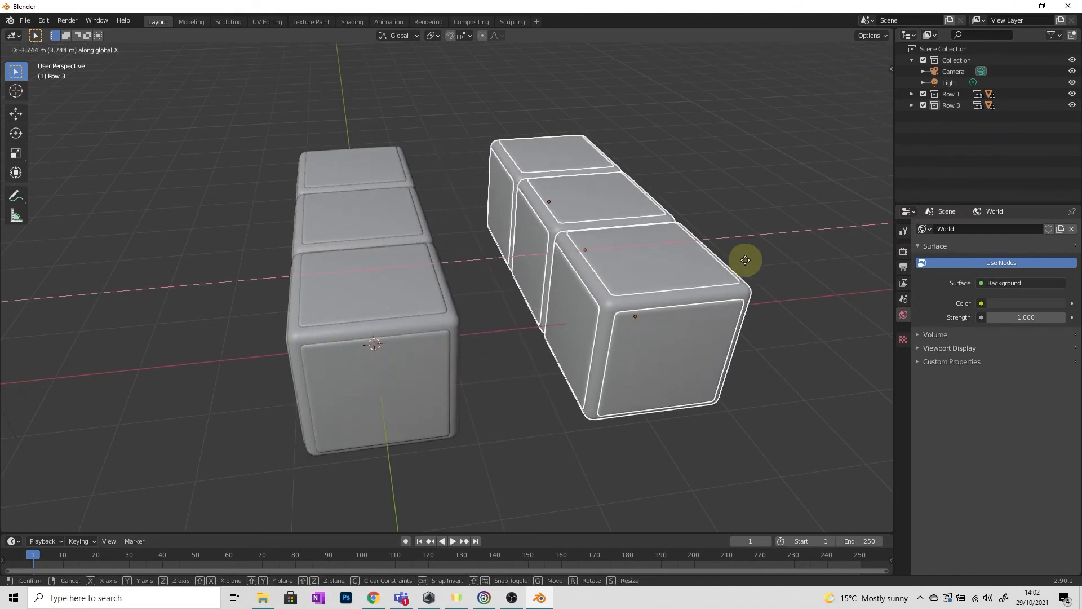
text(-4)
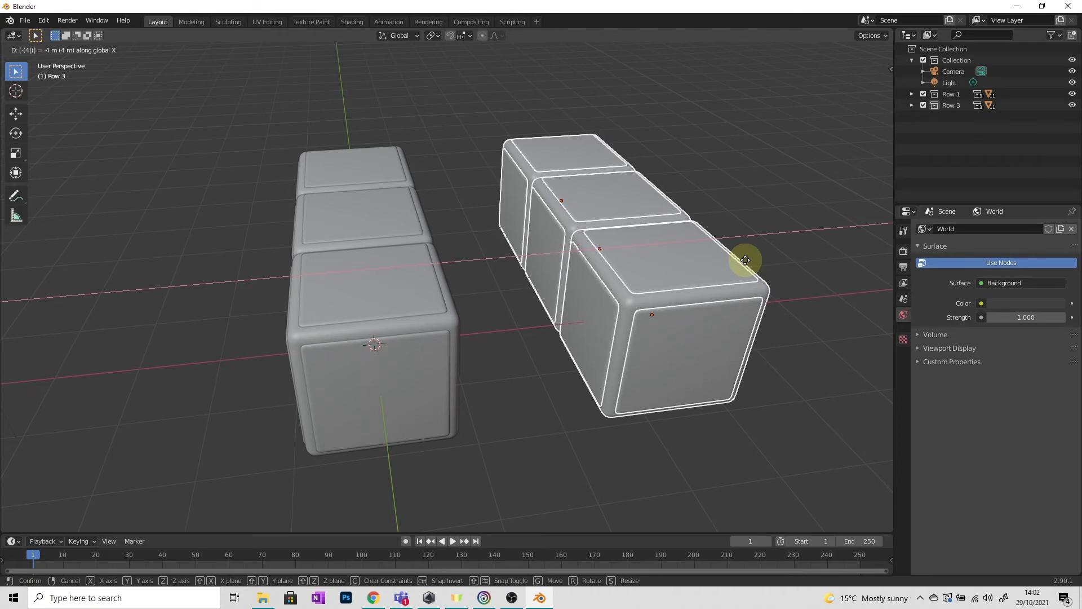
key(Return)
middle_drag(748, 255, 408, 296)
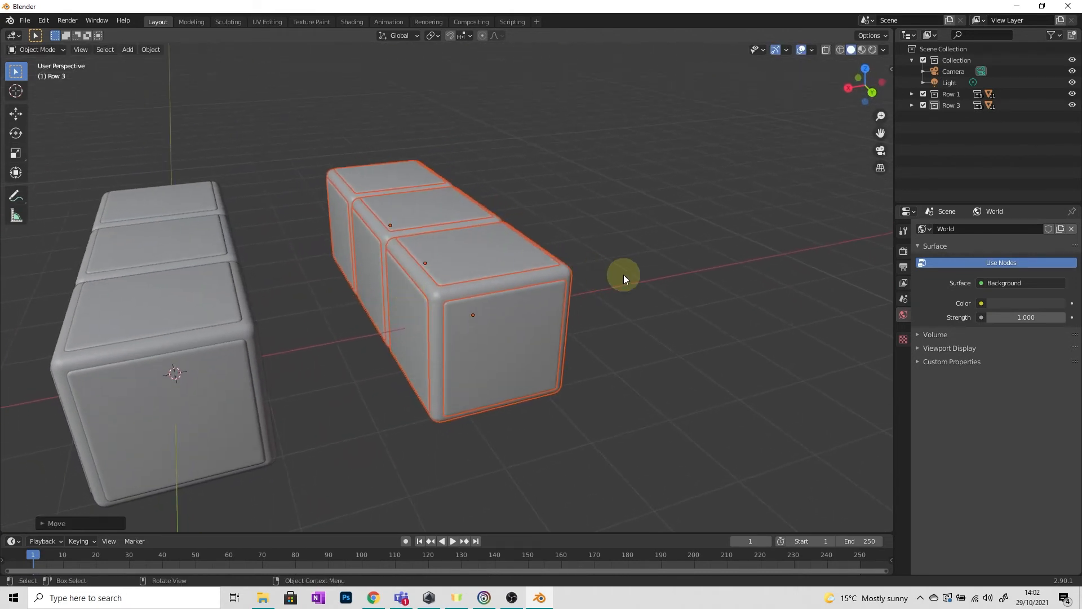
- Rotate the selected Row 3 blocks -90 degrees about the global Y axis and deselect them
key(r)
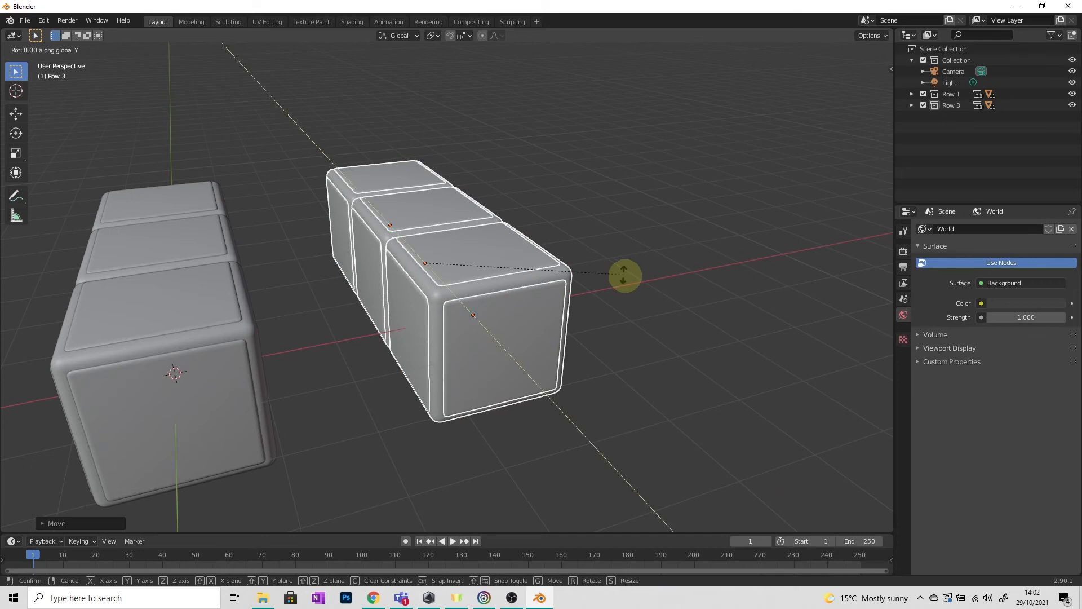
text(y)
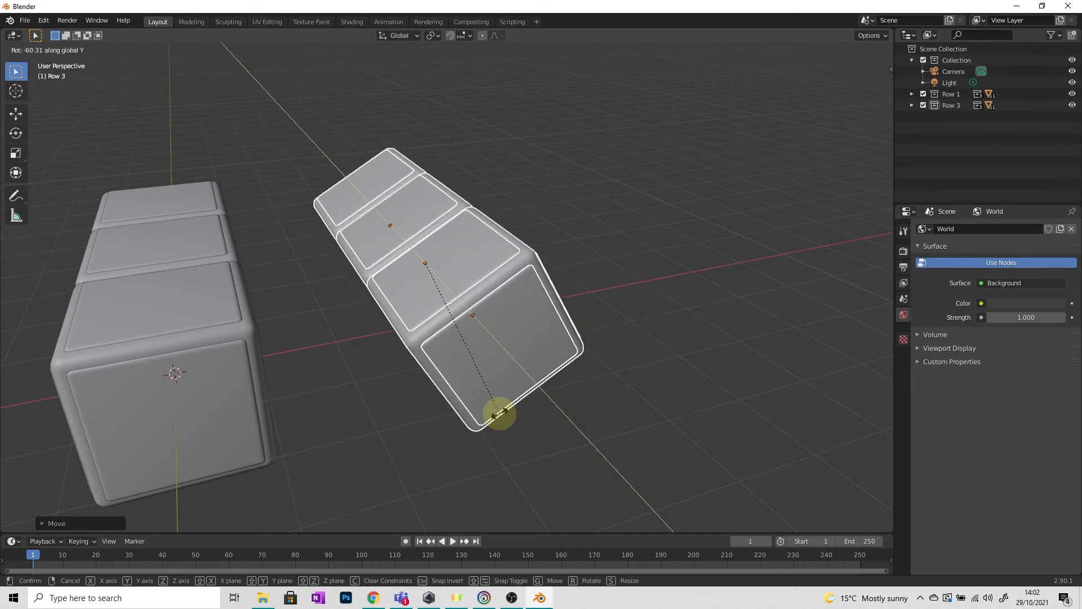
text(-90)
key(Return)
middle_drag(528, 423, 818, 243)
click(374, 388)
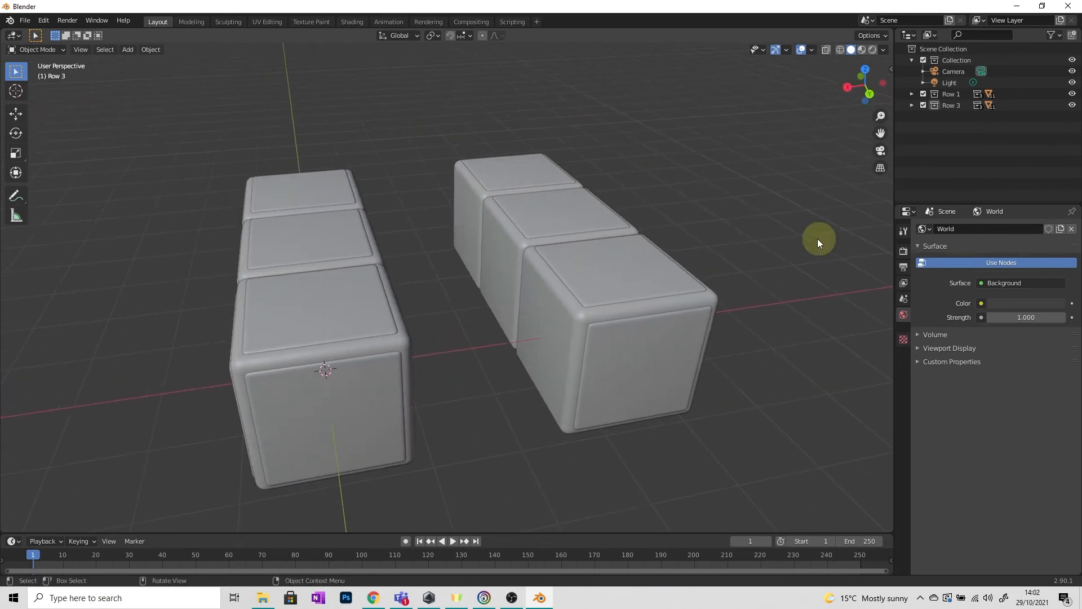
- Duplicate the Row 1 collection, collapse the copy and rename it as Row 2
click(954, 95)
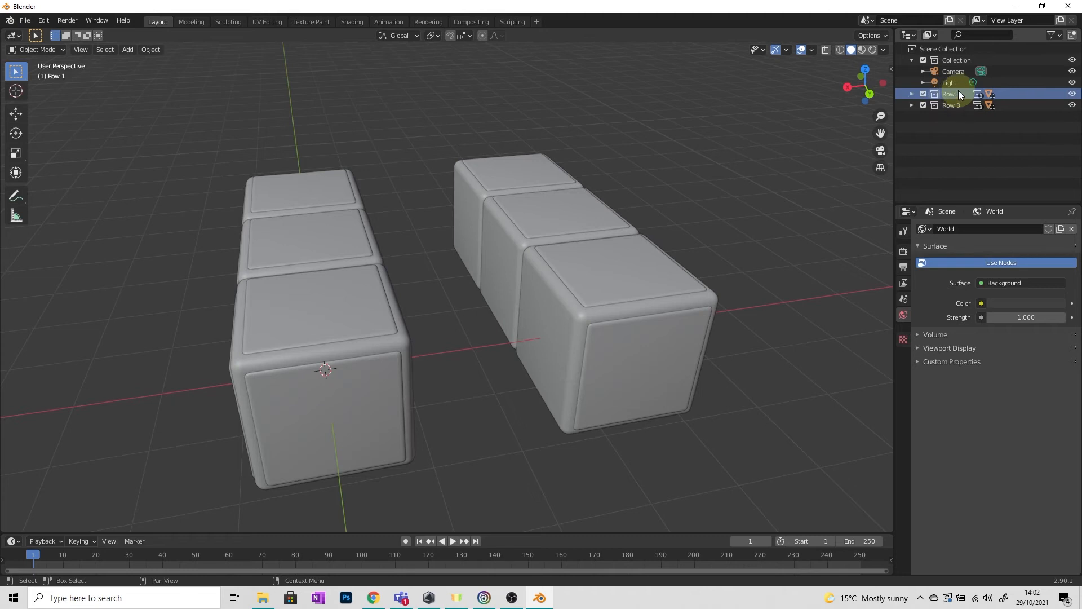
right_click(956, 93)
click(939, 61)
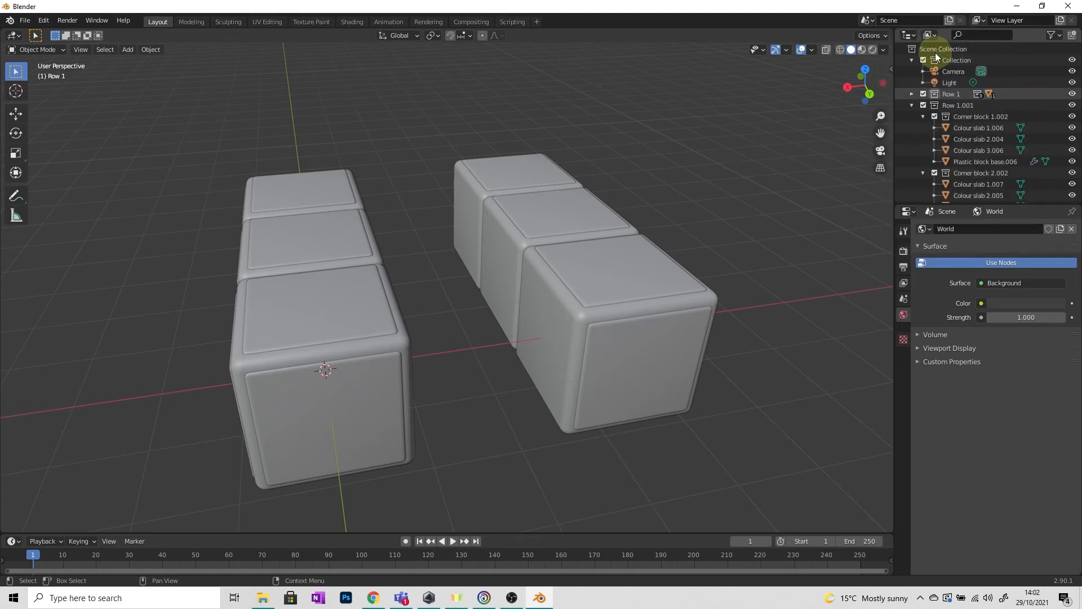
click(914, 106)
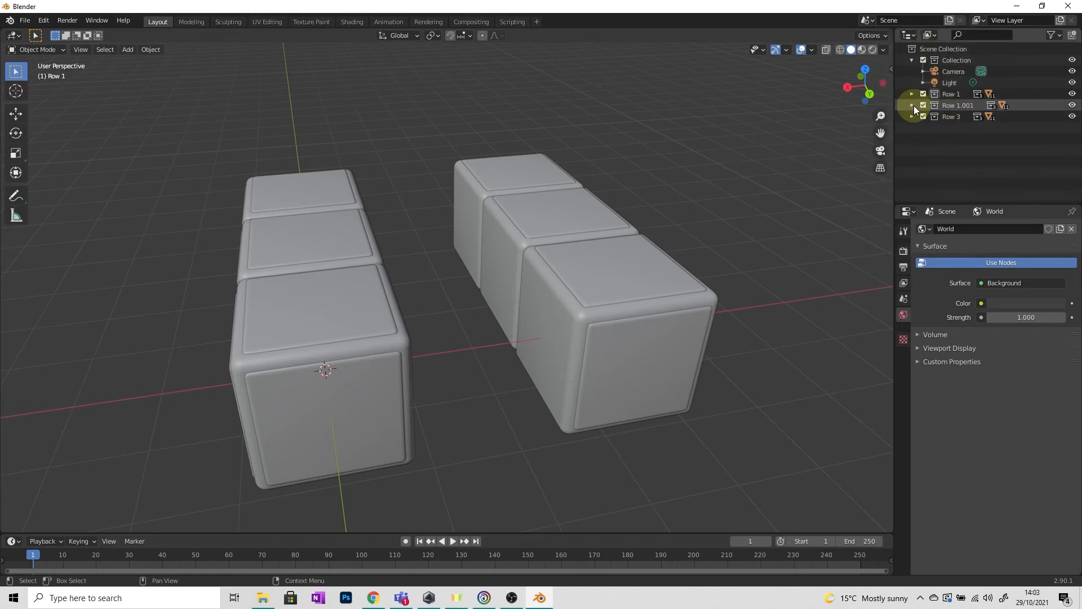
double_click(965, 105)
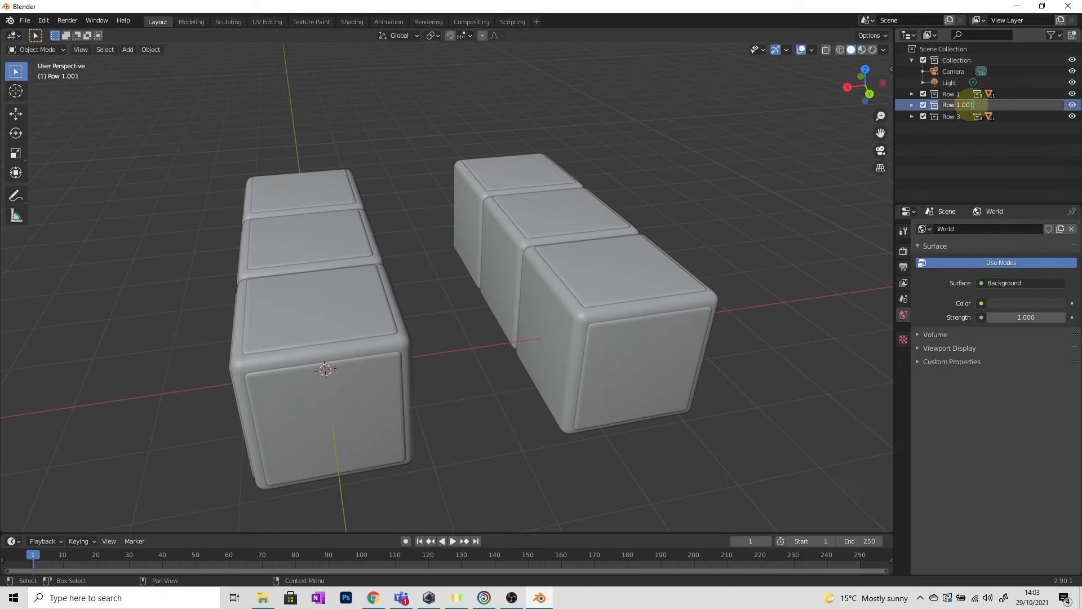
click(957, 105)
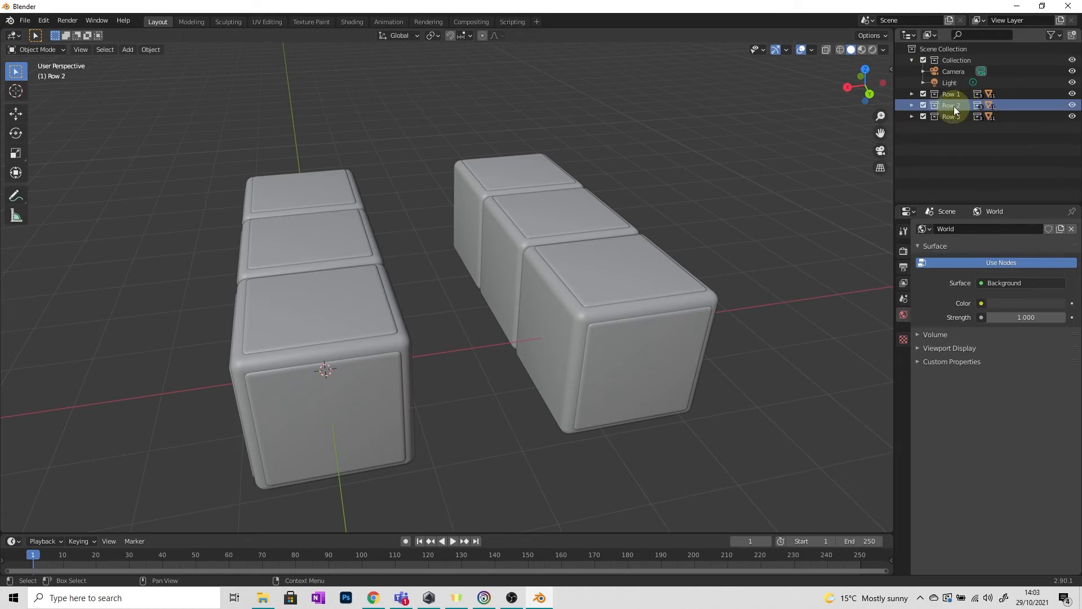
- Bring up the collection operations for Row 2
right_click(952, 107)
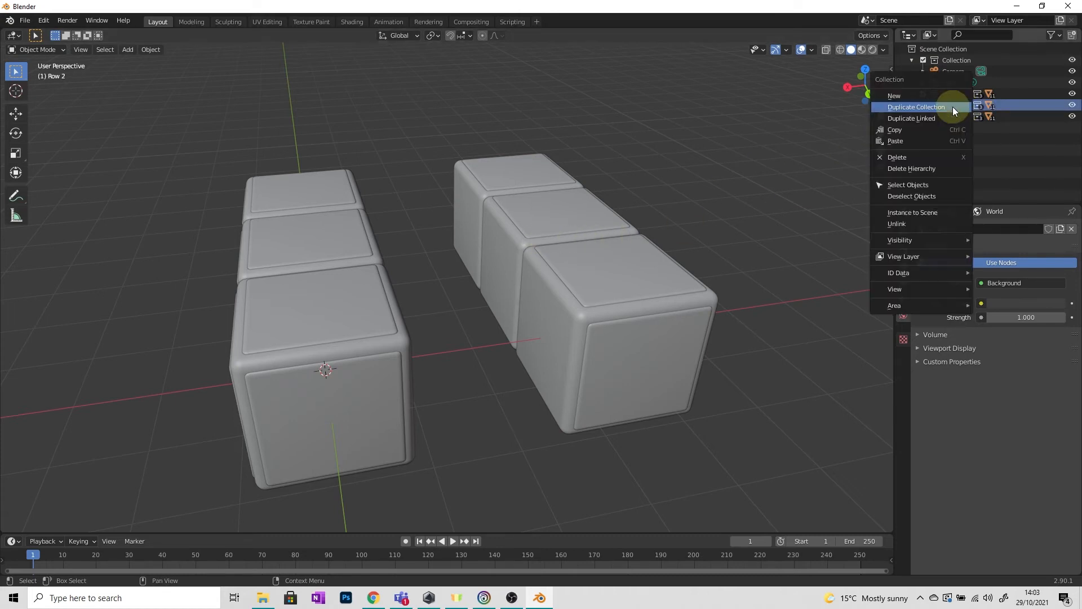
- Select all objects in Row 2 and move them about -1.84 m along X into the gap between Row 1 and Row 3
click(913, 186)
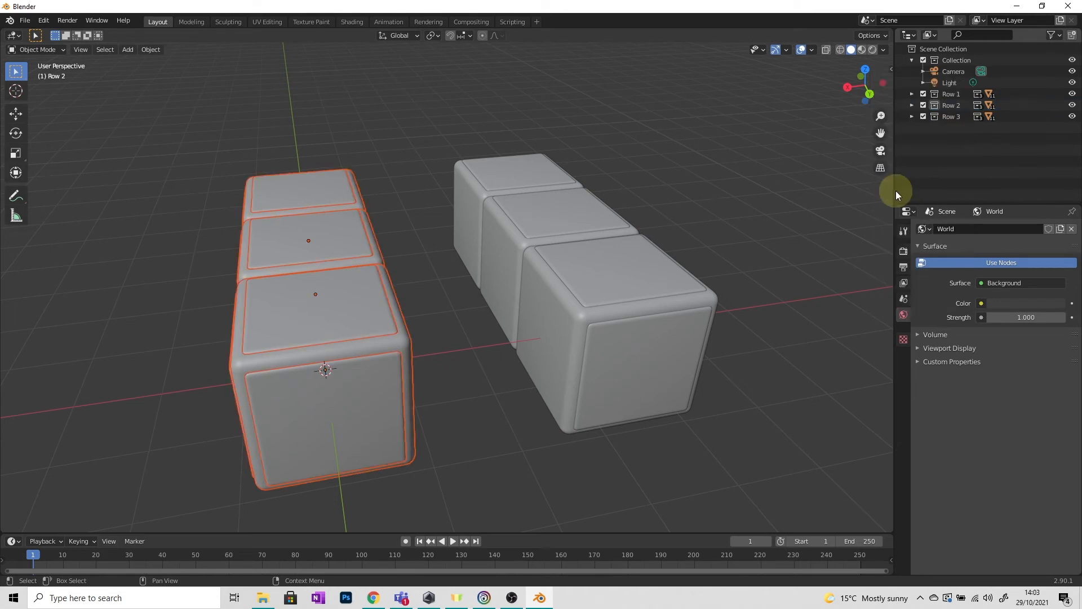
key(shift+d)
key(x)
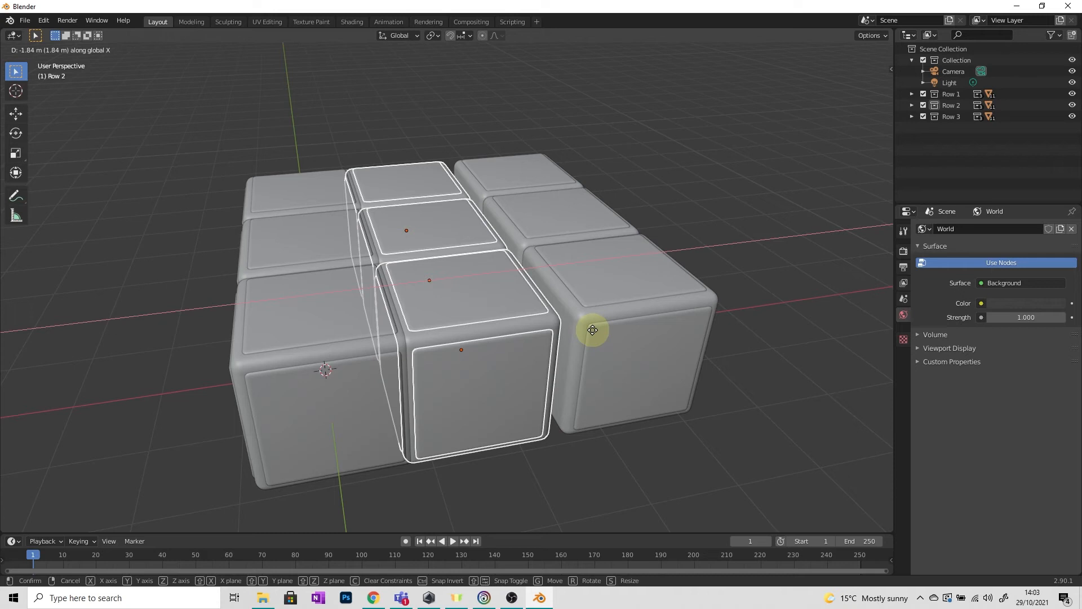
click(592, 333)
middle_drag(528, 315, 380, 229)
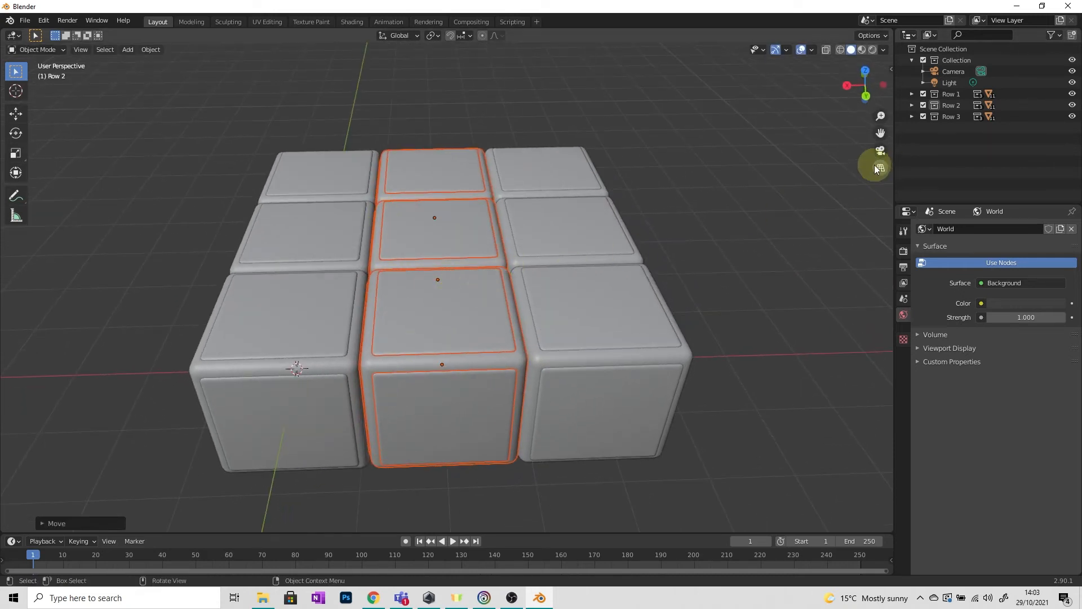
- Hide Row 1 and Row 3, and delete the colour slab facing Row 1 on Row 2's rear end block
click(1072, 94)
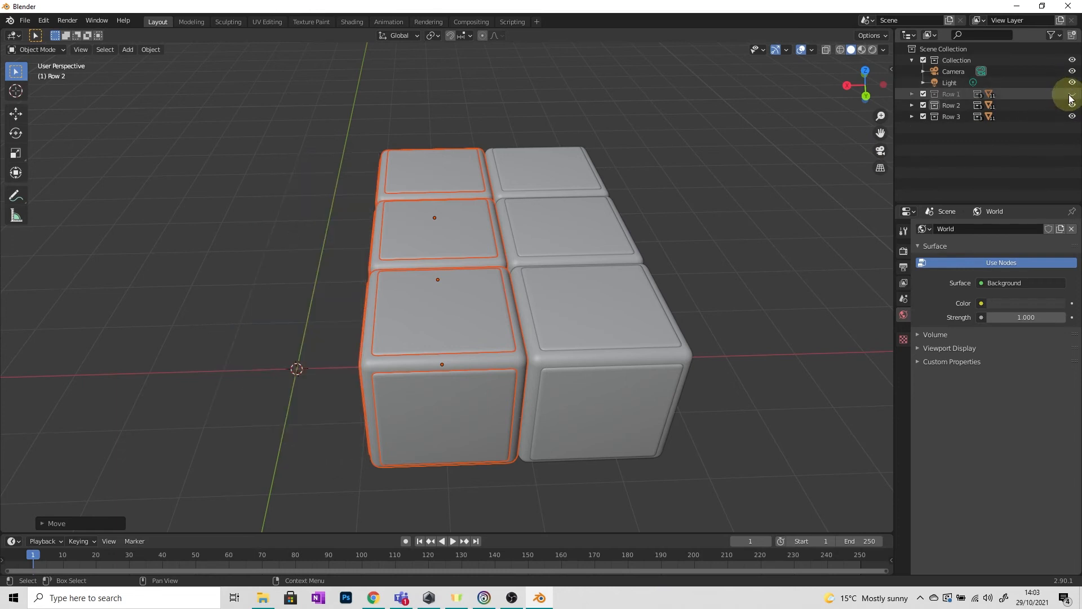
click(1072, 116)
middle_drag(859, 167, 370, 296)
click(370, 296)
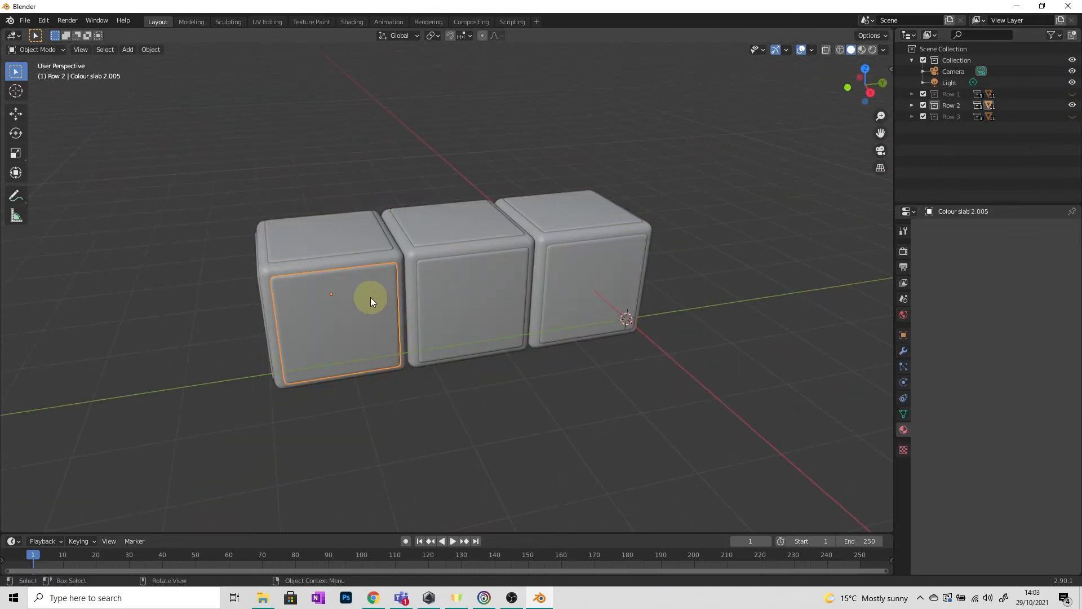
key(Delete)
middle_drag(654, 262, 792, 178)
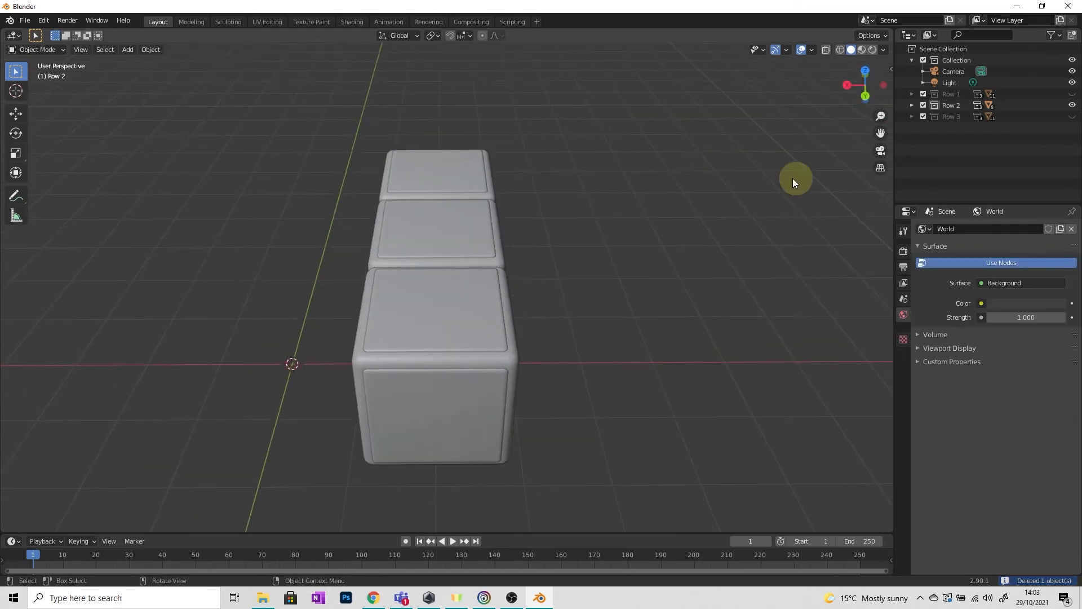
- Make Row 1 and Row 3 visible again beside Row 2
click(1072, 94)
click(1072, 116)
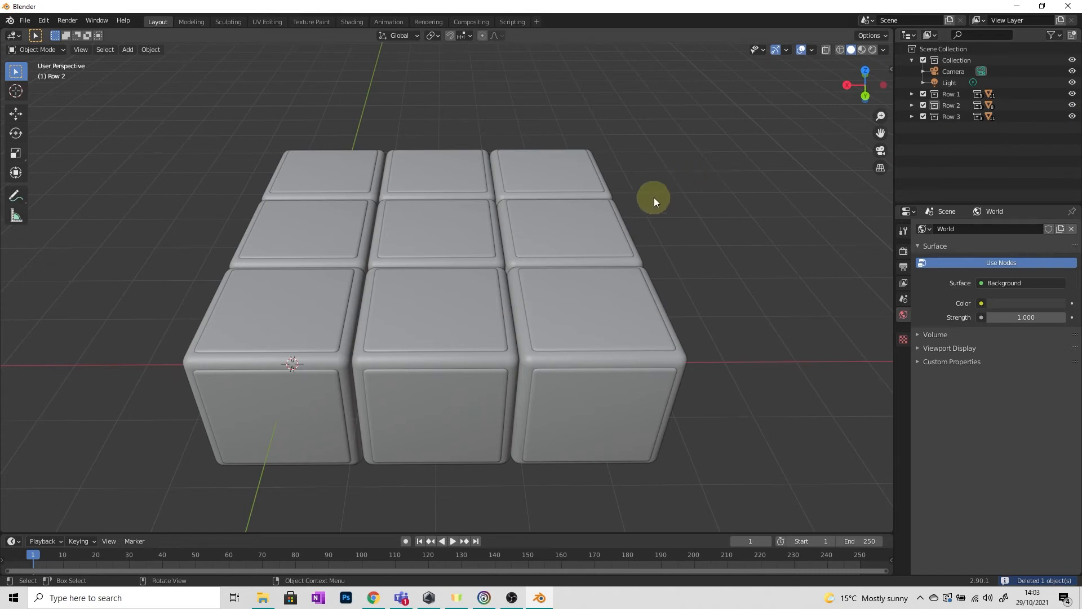
middle_drag(653, 197, 676, 211)
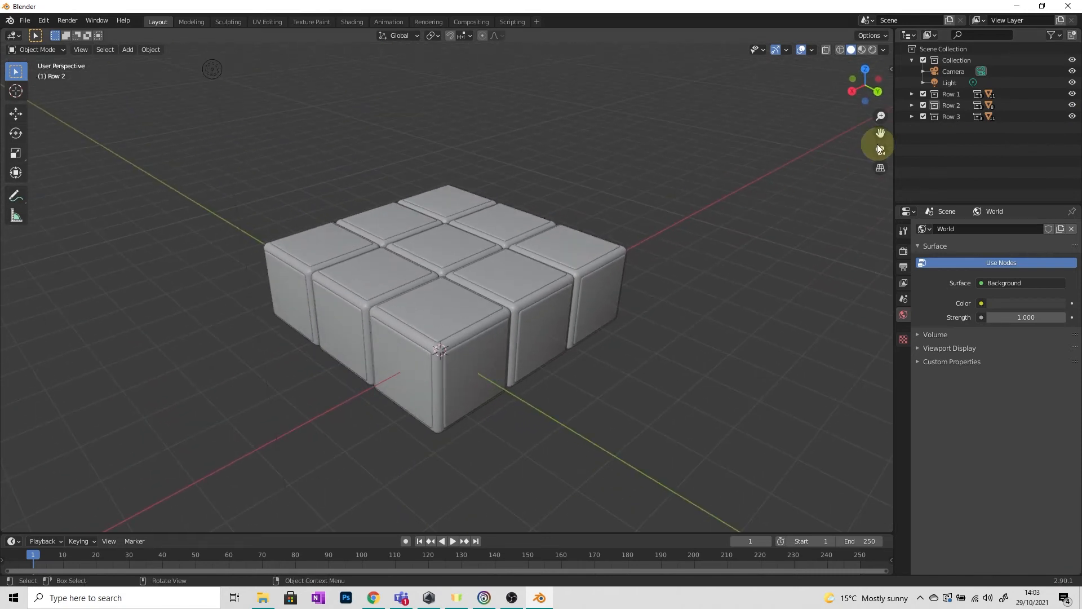
- Create a new collection in the scene and name it "Top layer"
click(1072, 35)
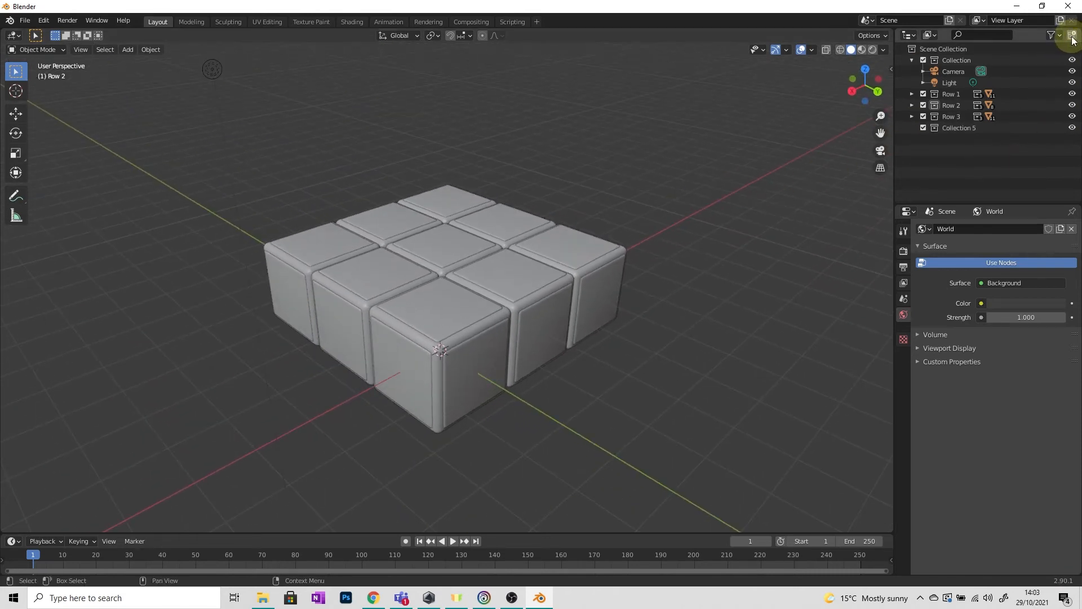
double_click(962, 129)
text(L)
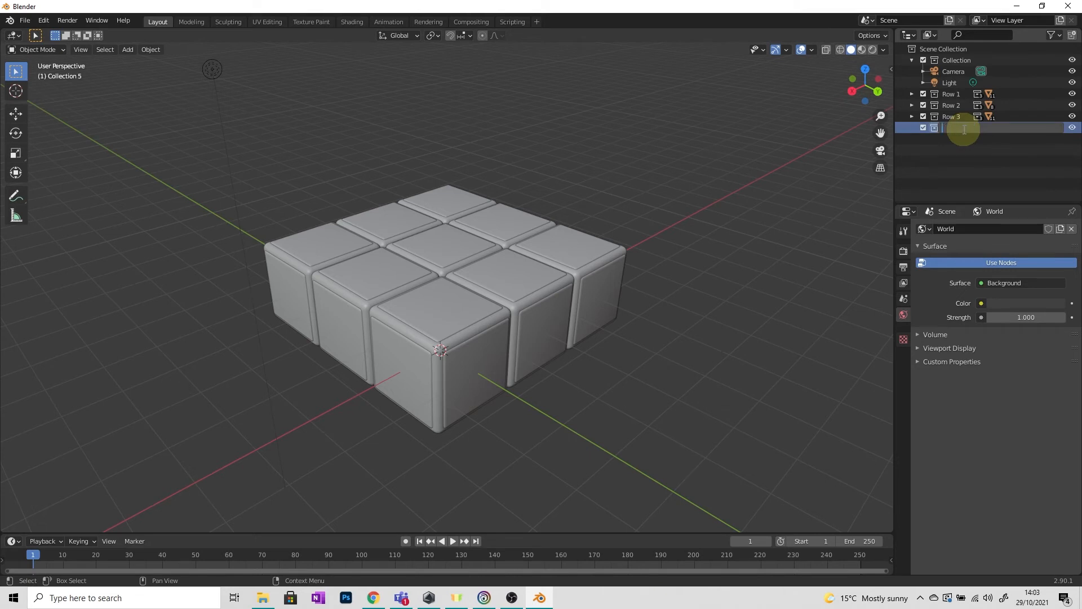
text(op layer)
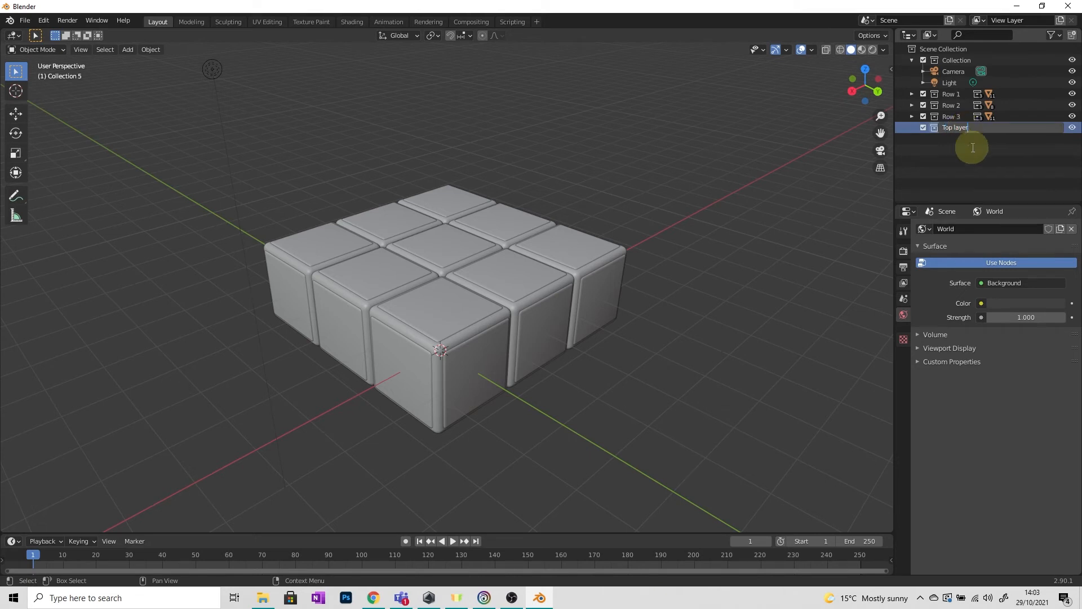
key(Return)
- Move the Row 1, Row 2 and Row 3 collections into Top layer and collapse it in the scene hierarchy
click(954, 96)
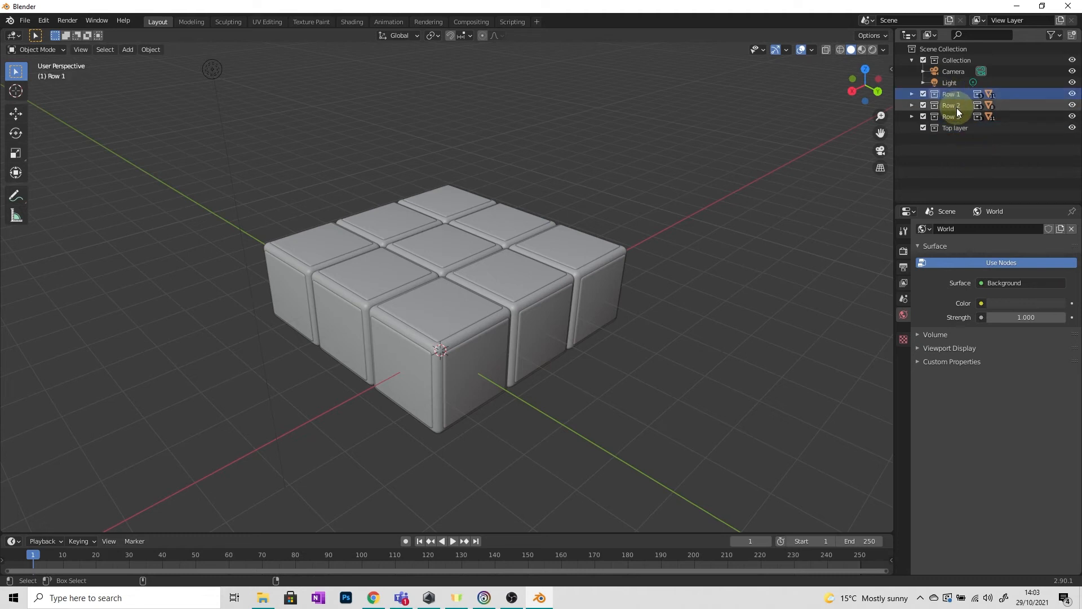
shift+click(957, 115)
drag(954, 120, 956, 127)
click(912, 94)
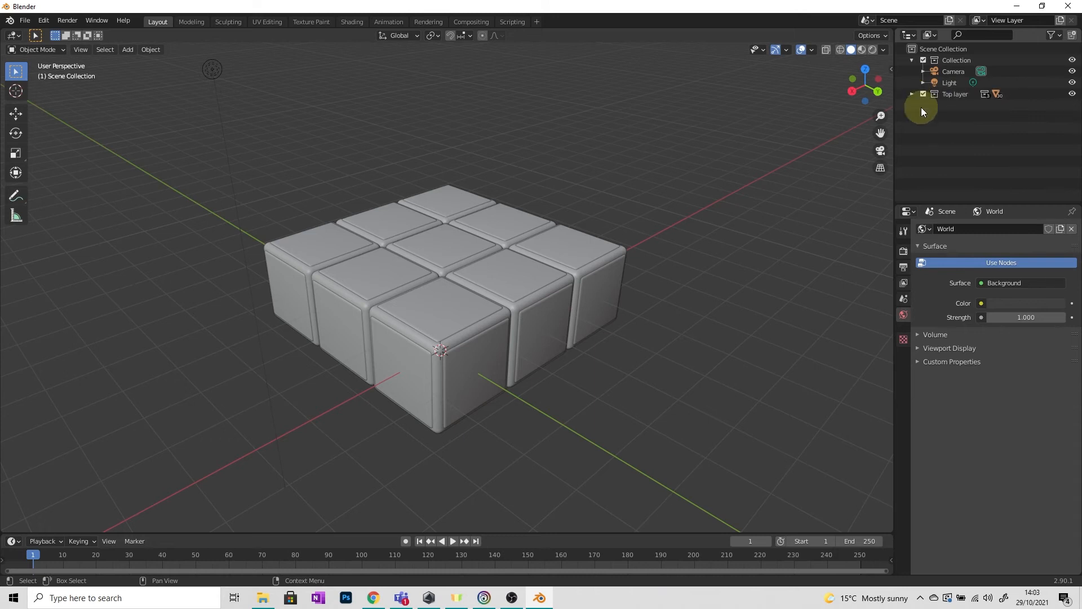
- Duplicate the Top layer collection and rename the copy "Bottom layer"
middle_drag(693, 251, 696, 212)
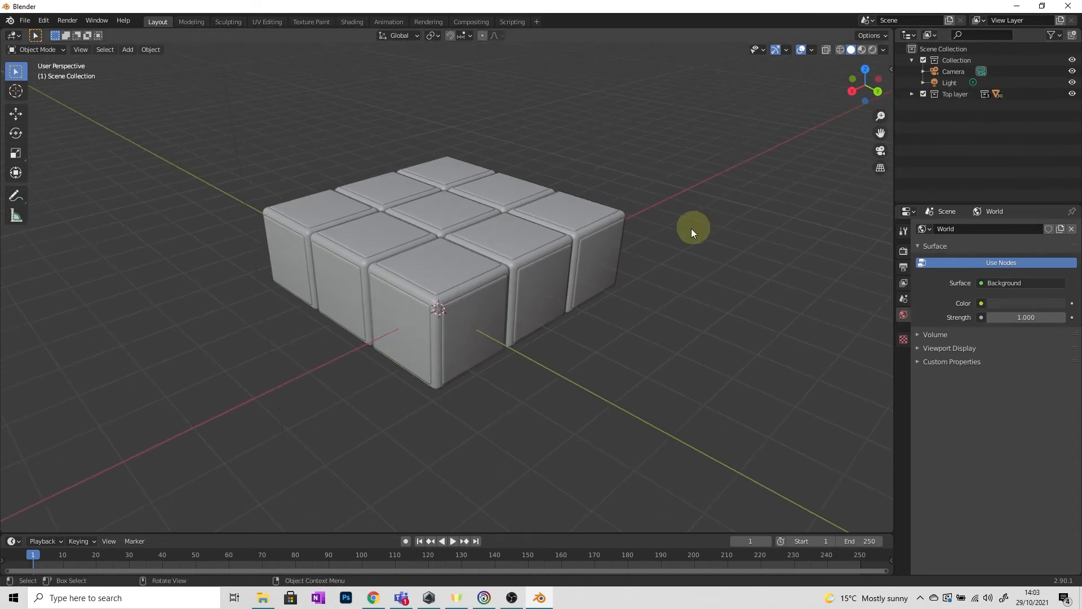
click(955, 94)
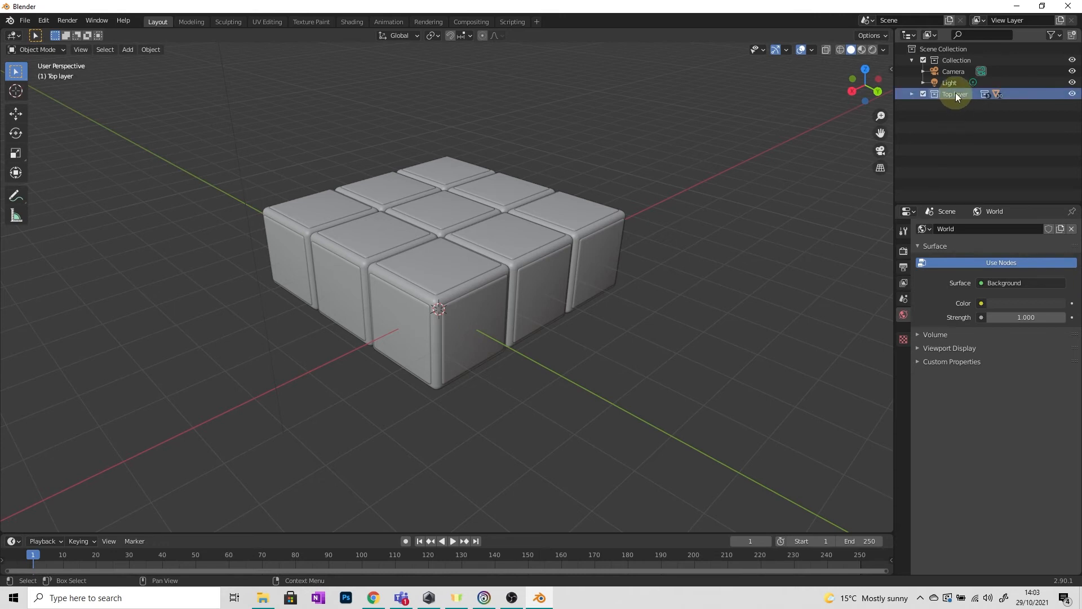
right_click(955, 93)
click(925, 55)
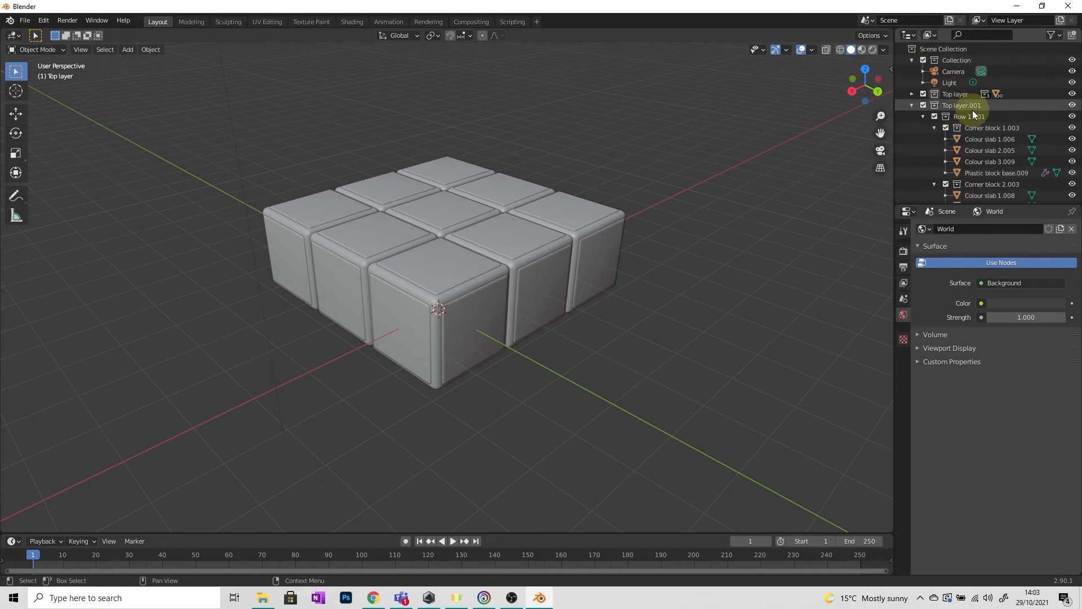
click(912, 105)
double_click(975, 105)
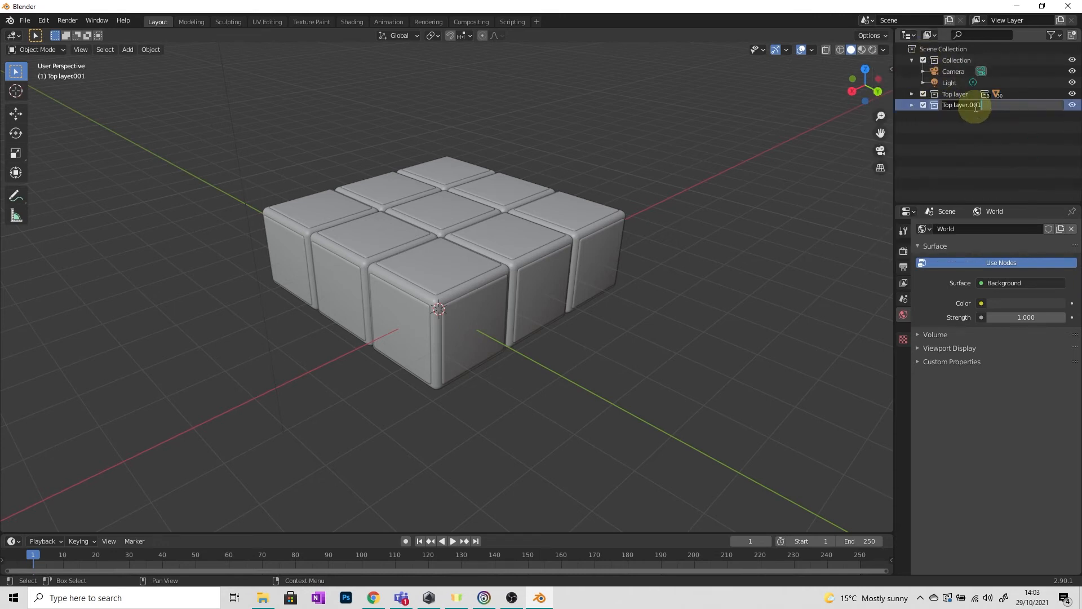
text(Bottom)
key(Return)
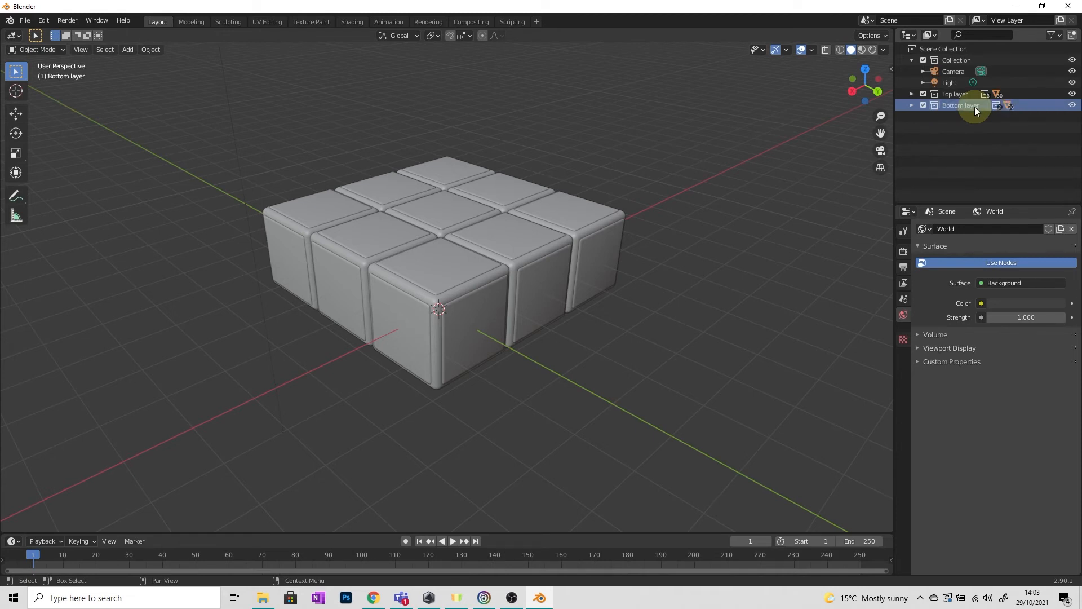
- Select all objects in Bottom layer and move them straight down along Z, leaving room for one layer below the top one
right_click(957, 107)
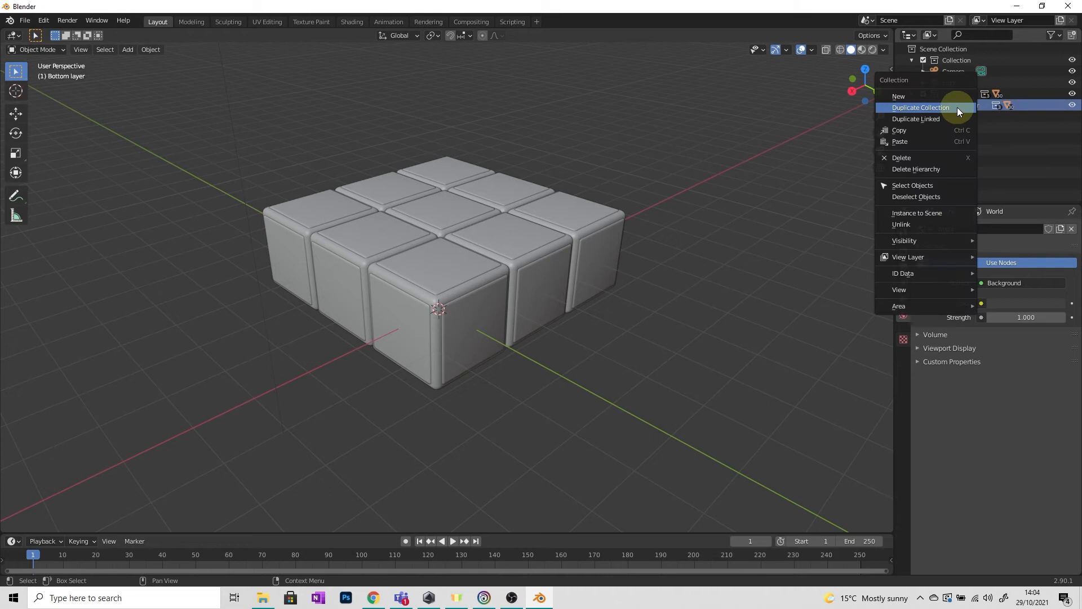
click(927, 184)
mouse_move(637, 254)
middle_down()
mouse_move(624, 285)
mouse_move(652, 260)
middle_up()
key(g)
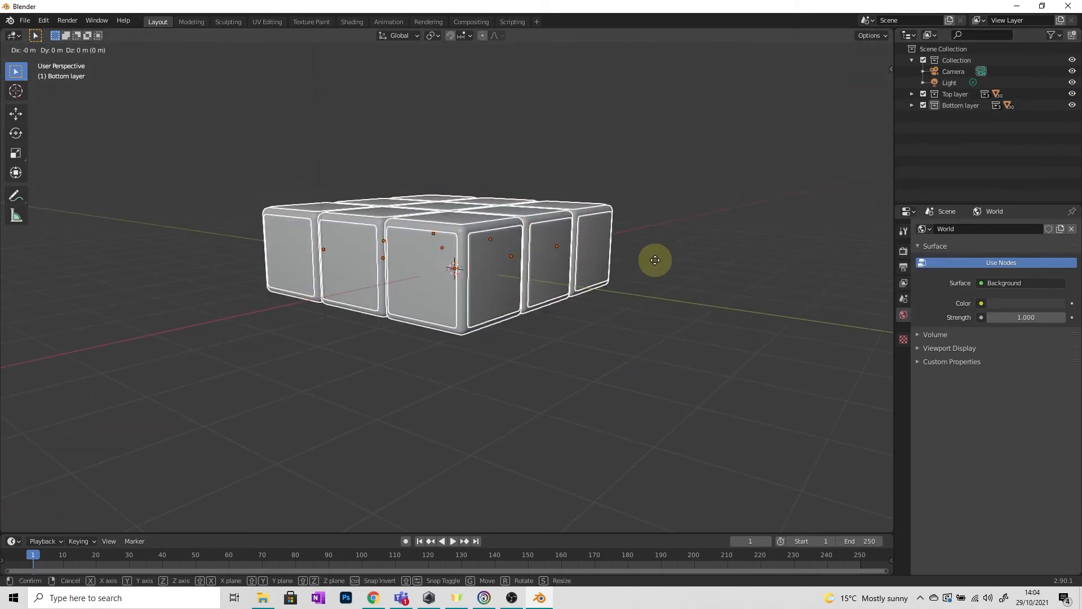
key(z)
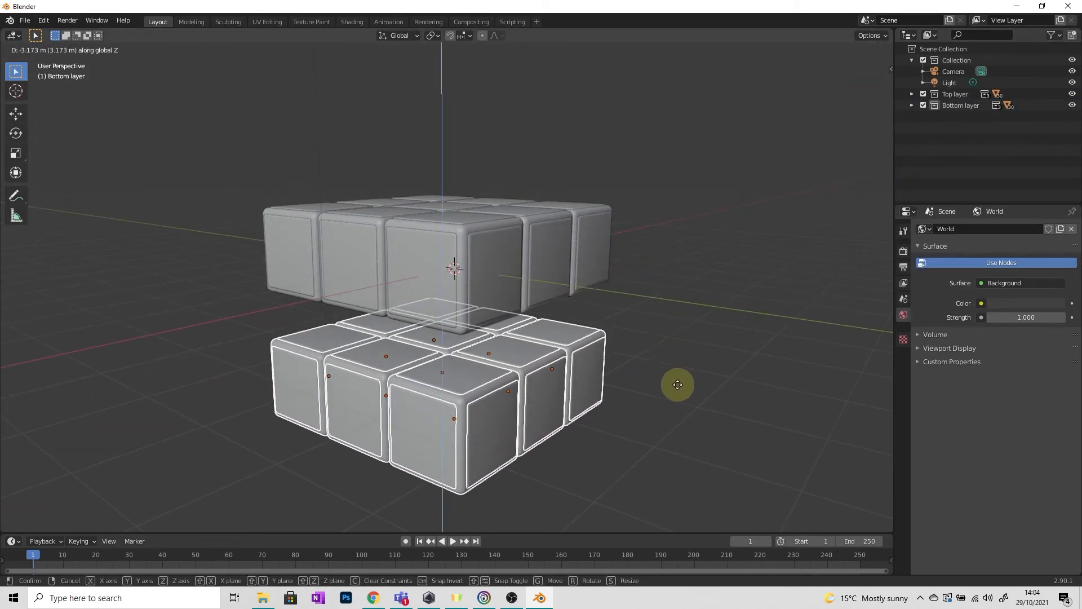
click(678, 385)
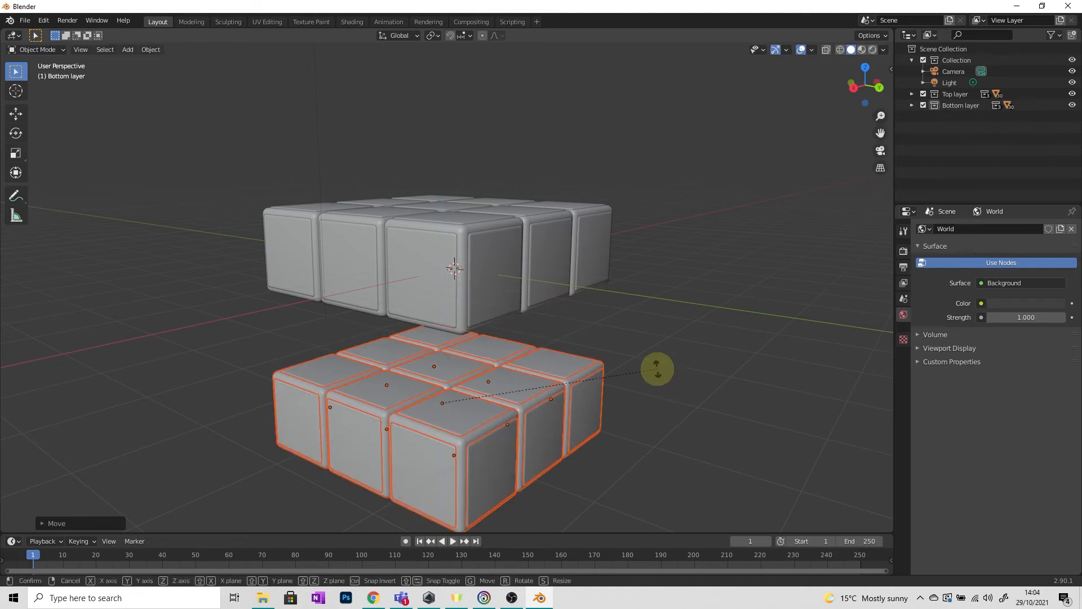
- Rotate the Bottom layer objects 180 degrees about the X axis and deselect them
key(r)
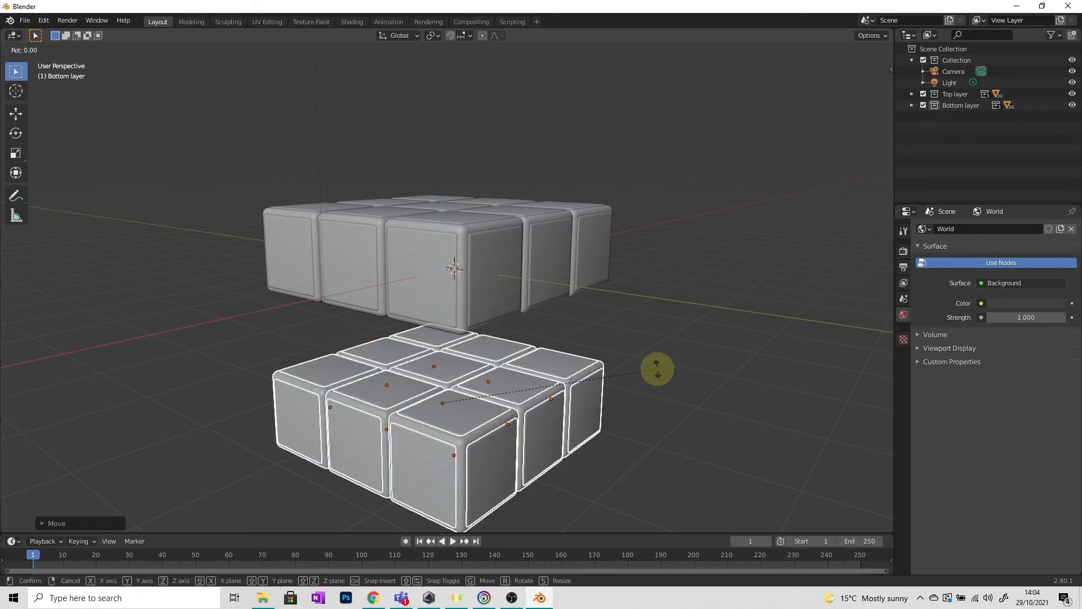
key(x)
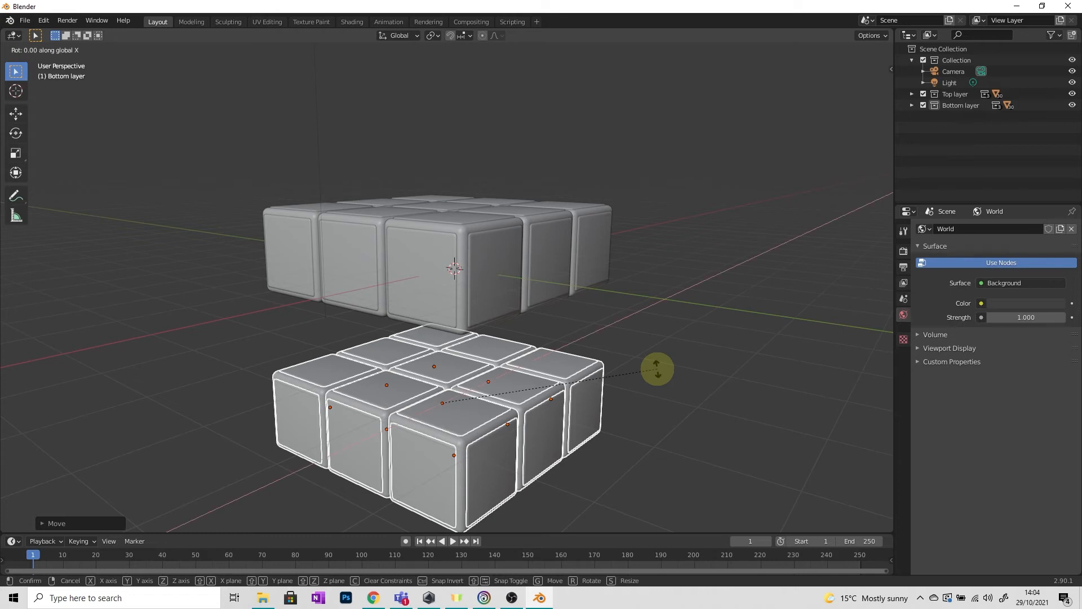
text(180)
key(Return)
middle_drag(642, 370, 707, 315)
click(642, 350)
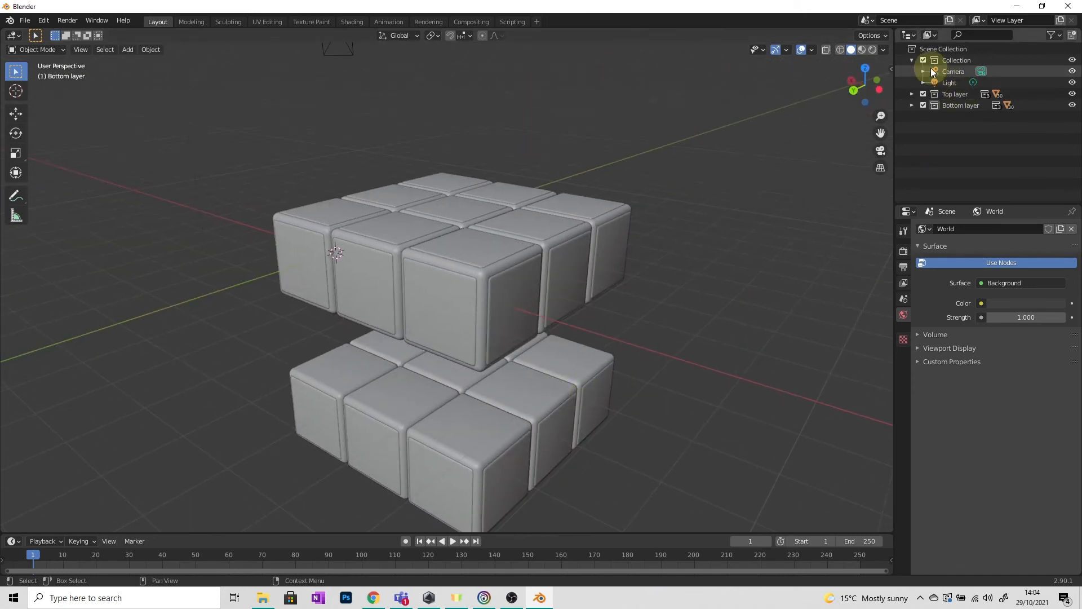
- Duplicate the Top layer collection again and rename the copy "Middle layer"
click(948, 96)
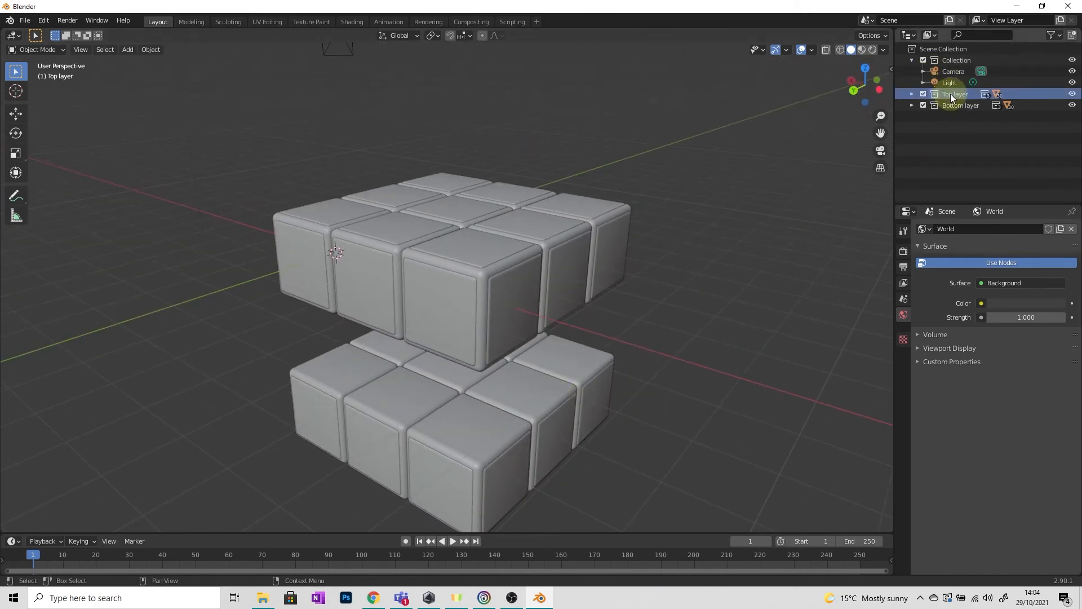
right_click(951, 93)
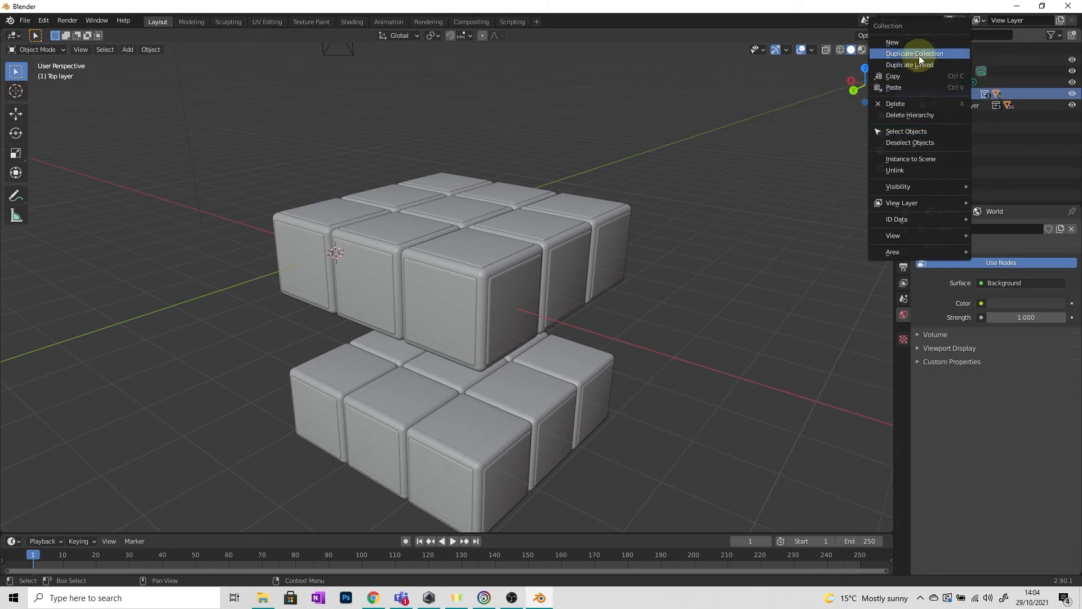
click(919, 55)
click(912, 105)
double_click(965, 105)
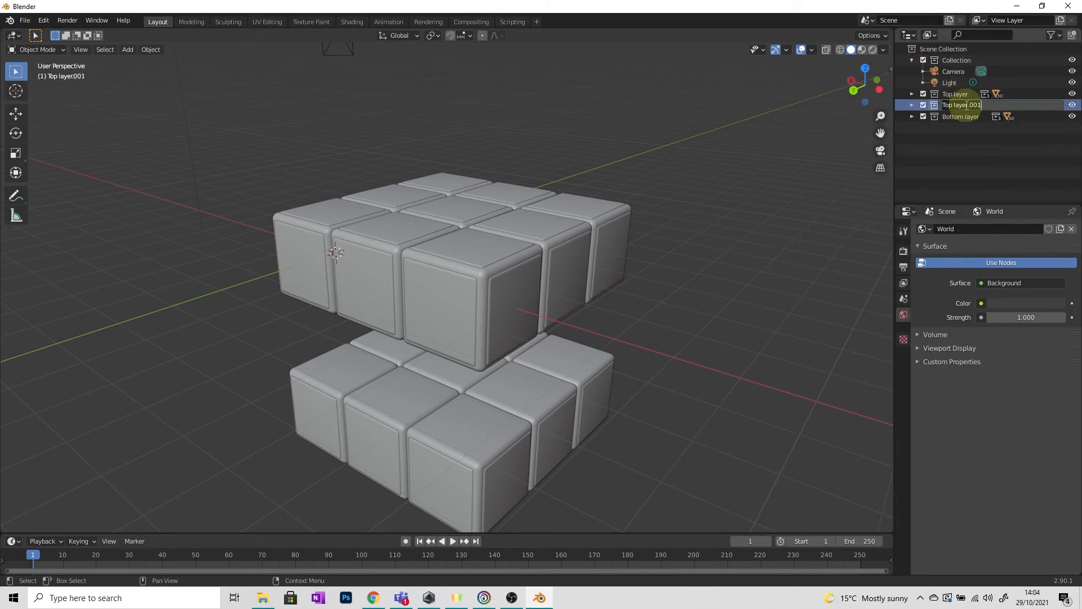
text(Middle layer)
key(Return)
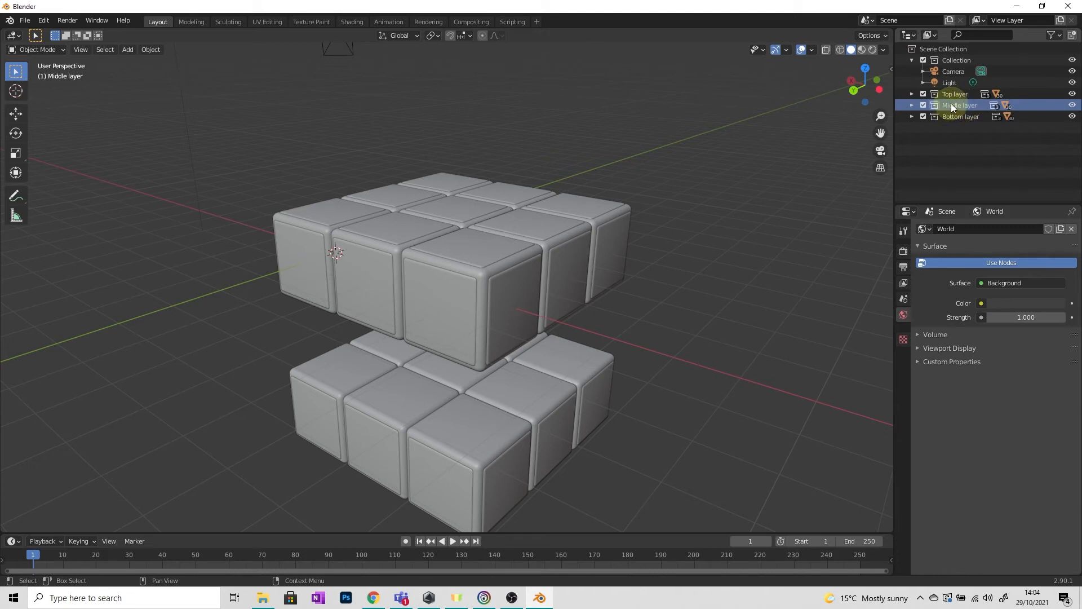
- Select all objects in Middle layer and move them down along Z into the gap between the top and bottom layers
right_click(953, 105)
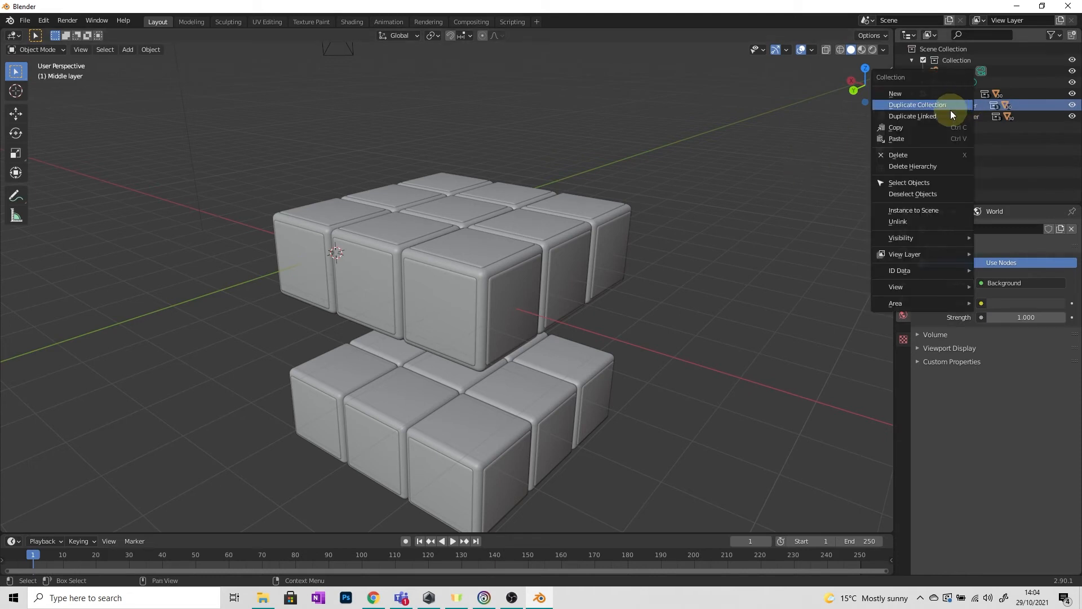
click(921, 184)
key(g)
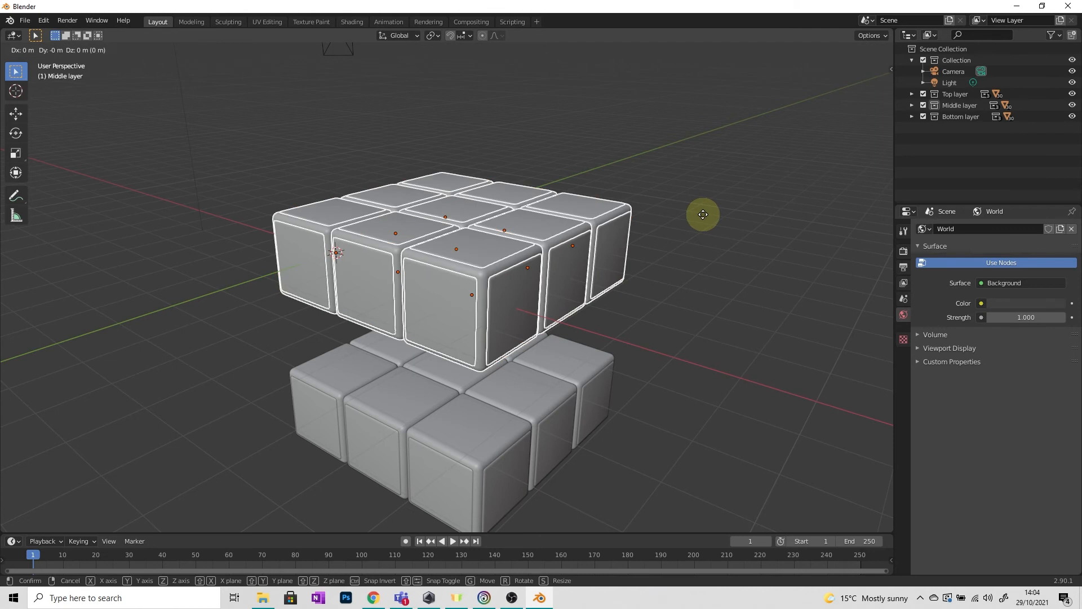
key(z)
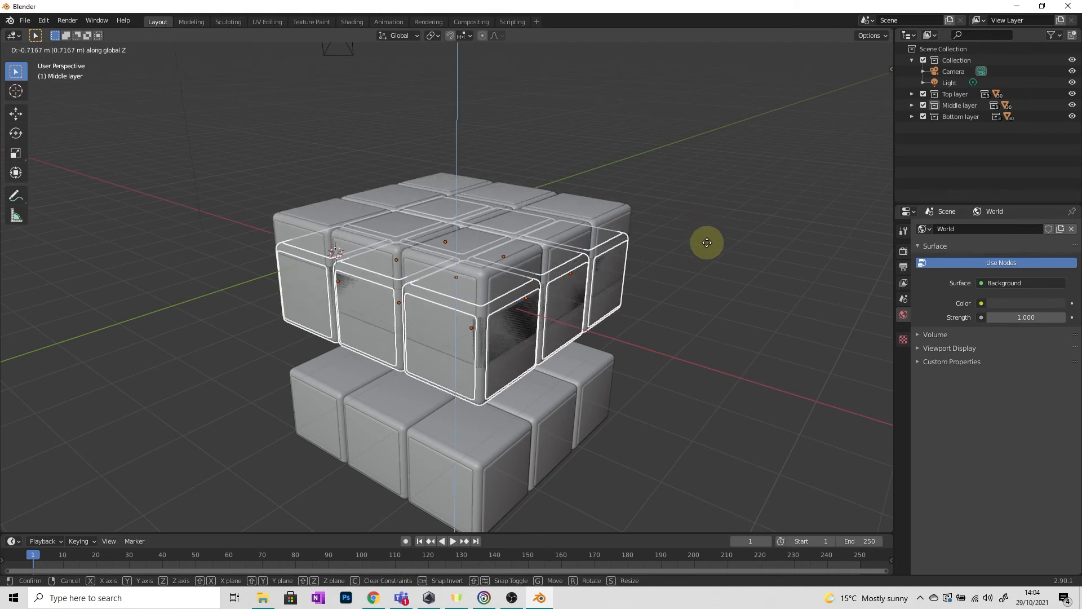
click(707, 243)
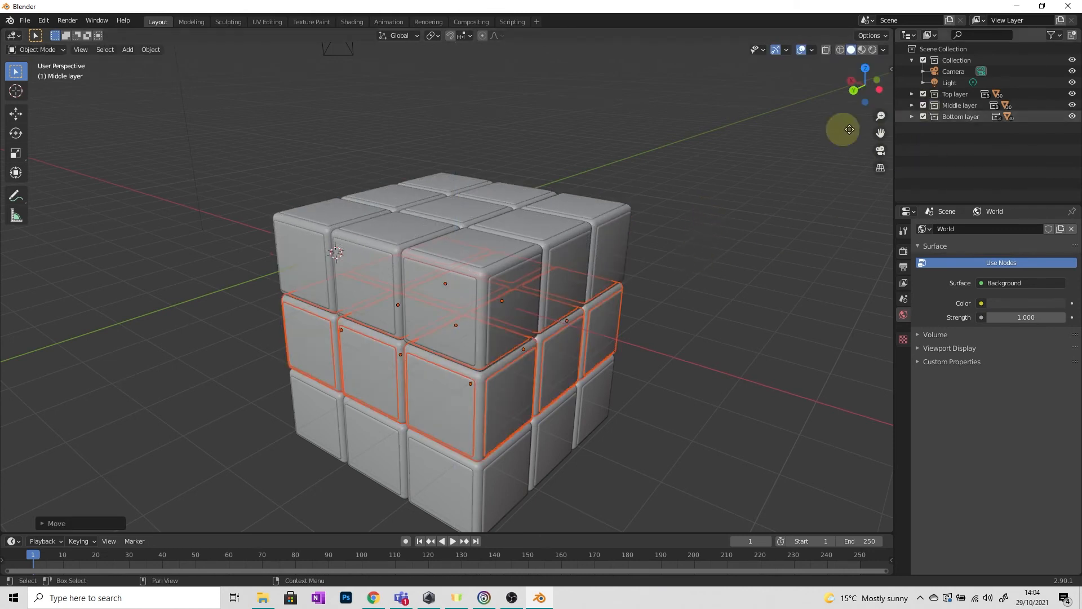
- Hide the Top layer and Bottom layer collections and delete the colour slabs on the upper faces of the Middle layer blocks
click(1072, 93)
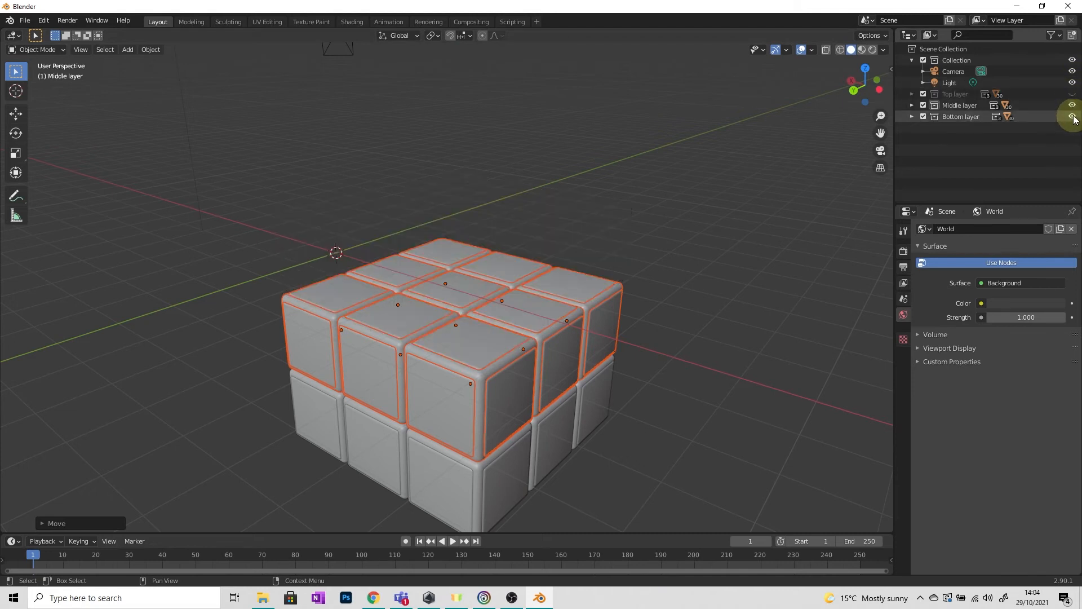
click(1071, 116)
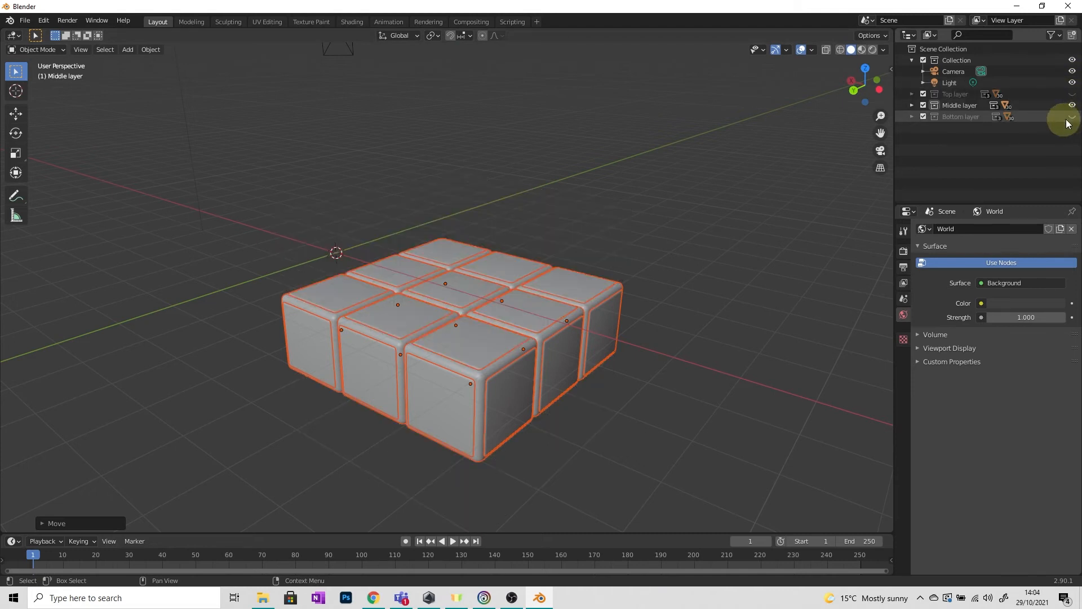
click(342, 301)
key(Delete)
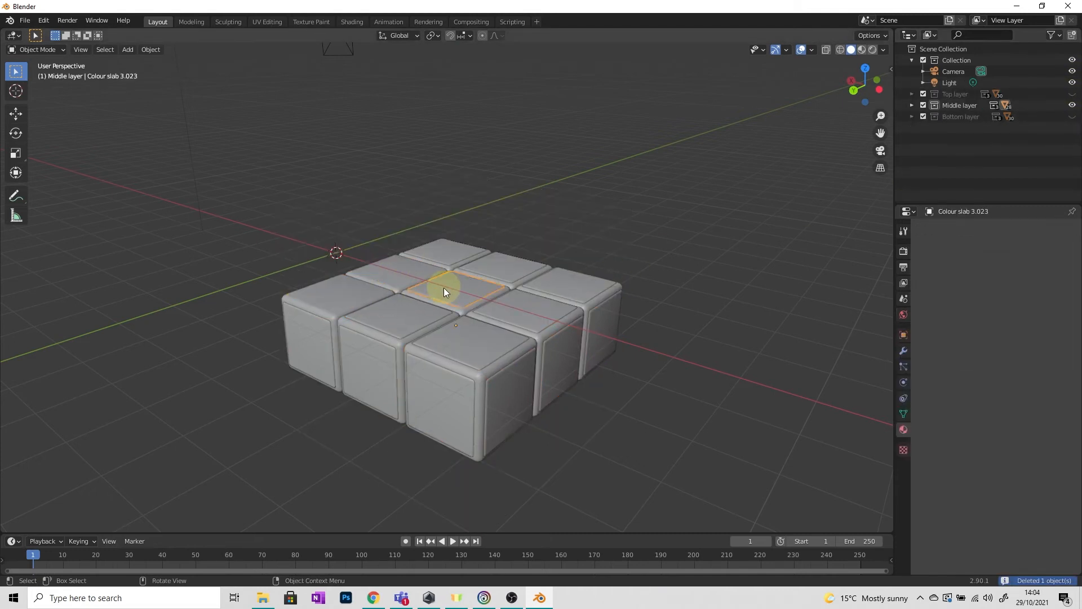
click(544, 285)
key(Delete)
click(391, 322)
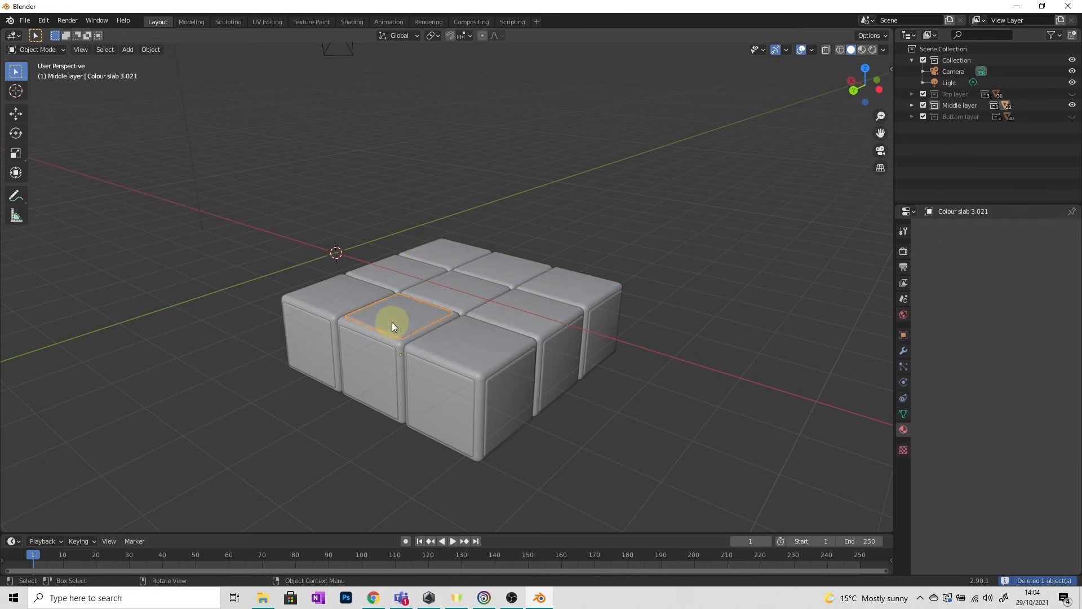
key(Delete)
middle_drag(441, 390, 626, 328)
- Show the Top layer and Bottom layer collections again
click(1072, 94)
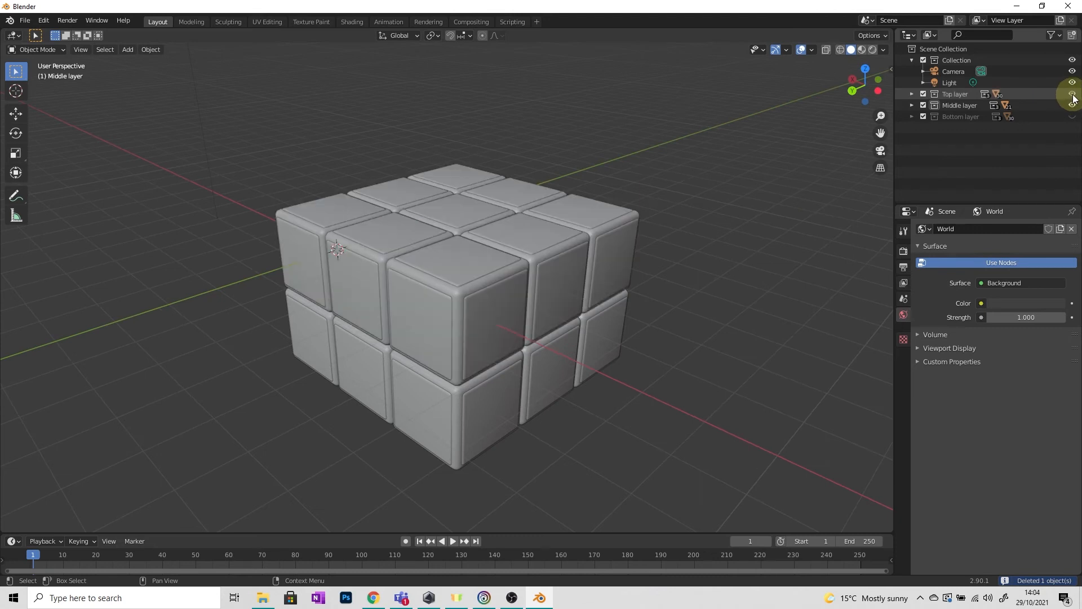
click(1072, 116)
middle_drag(750, 235, 567, 238)
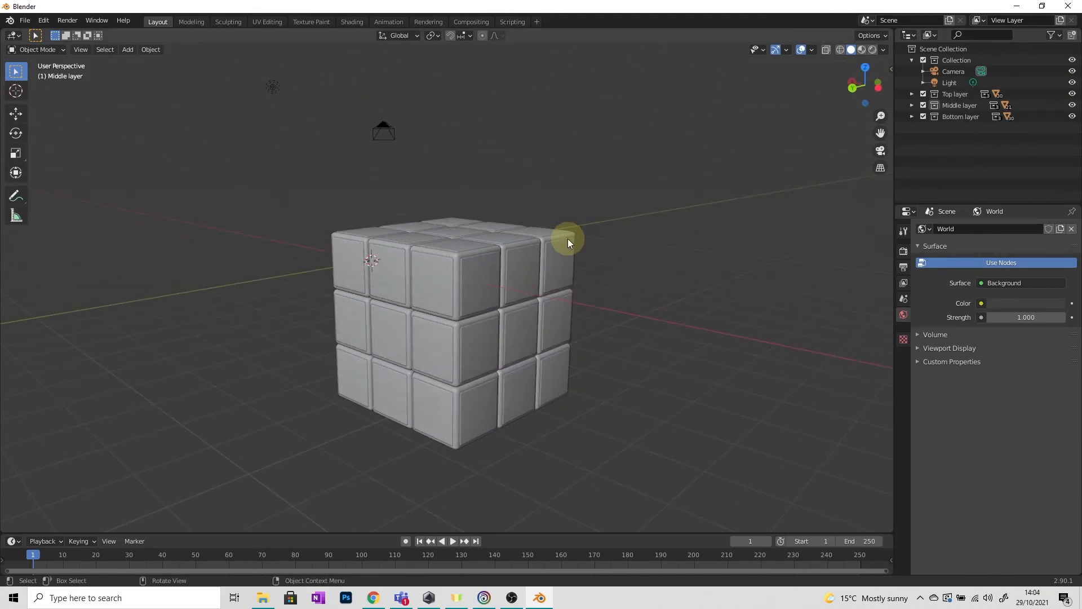
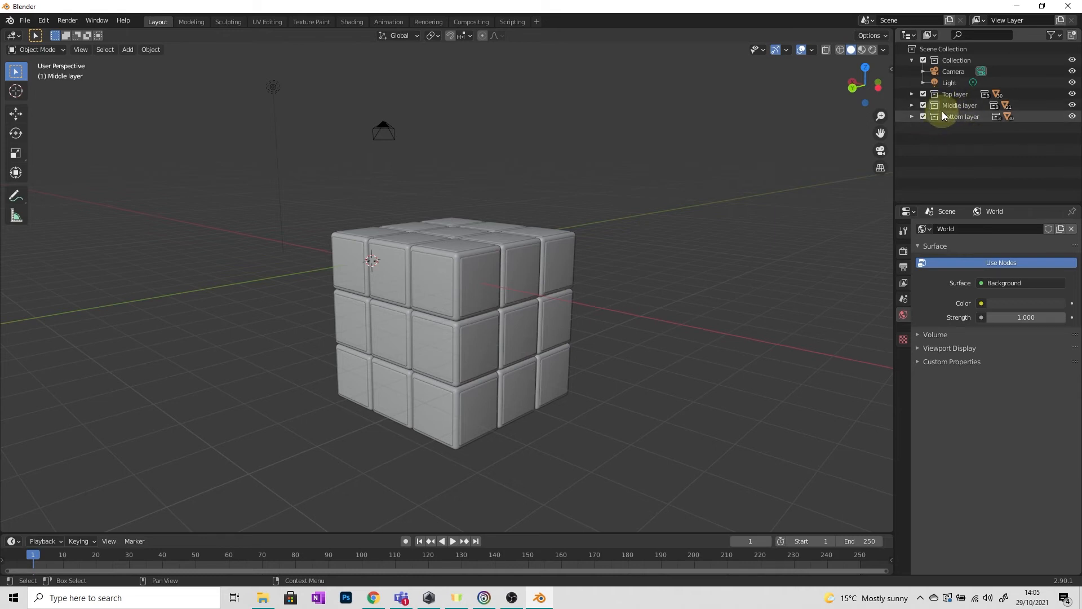
- Select all objects in Middle layer, try rotating them about the Z axis, and deselect them
click(958, 95)
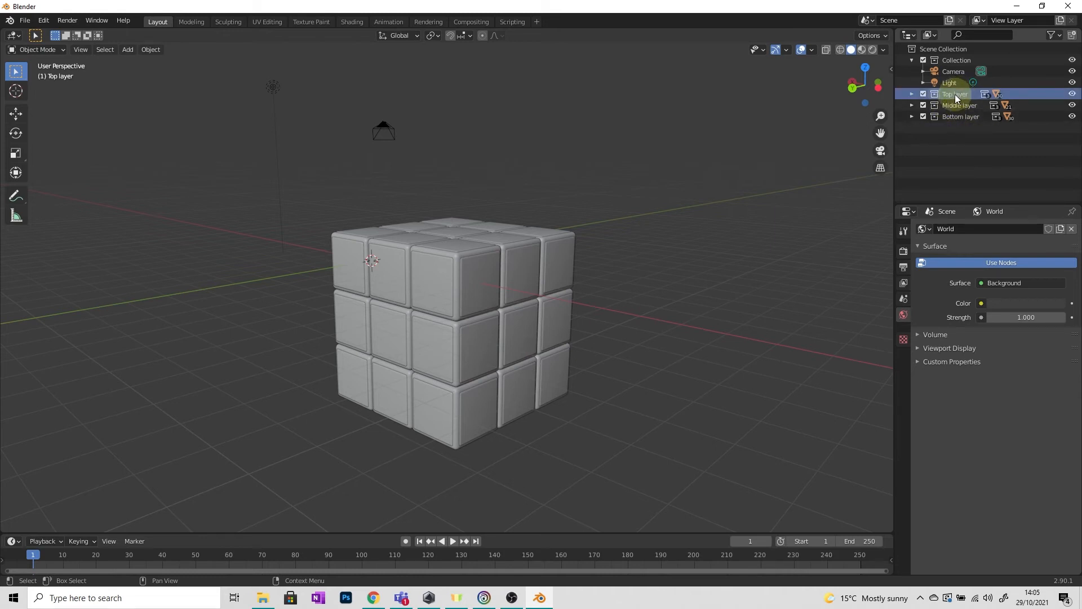
click(956, 103)
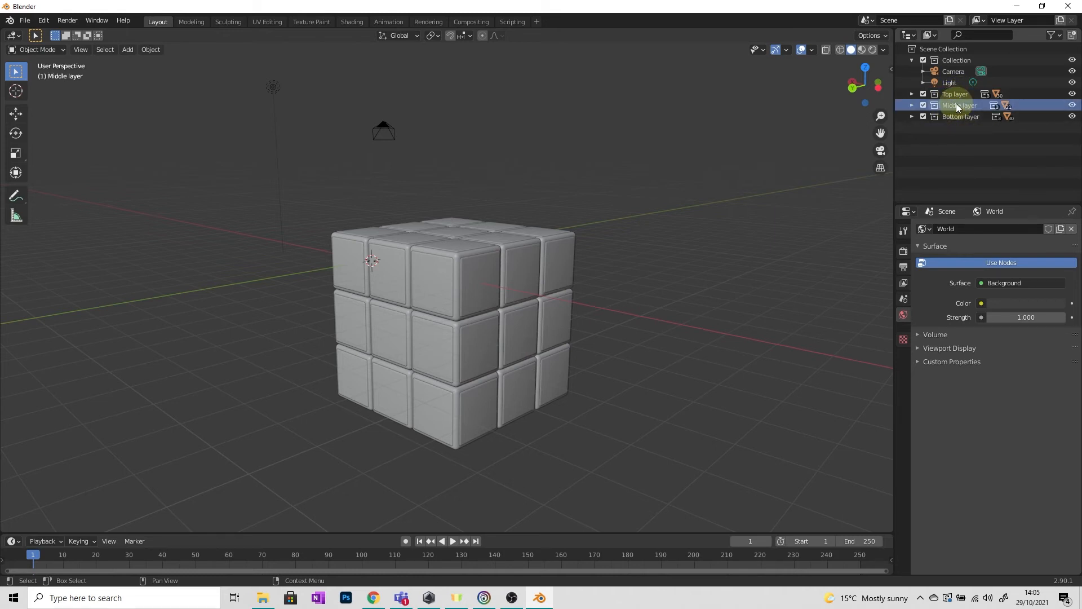
right_click(956, 104)
click(950, 125)
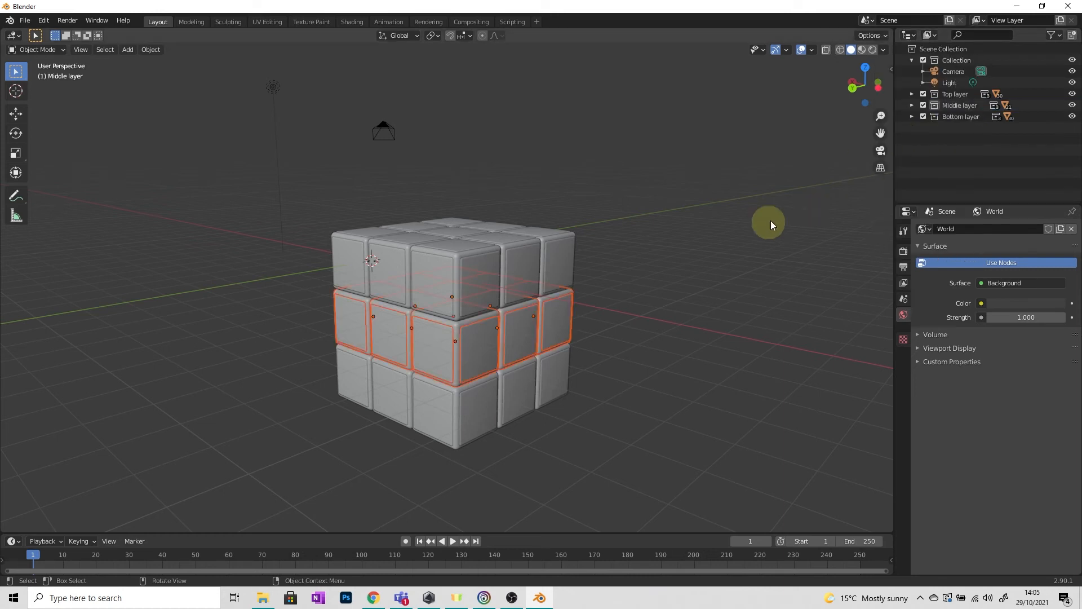
middle_drag(694, 263, 701, 268)
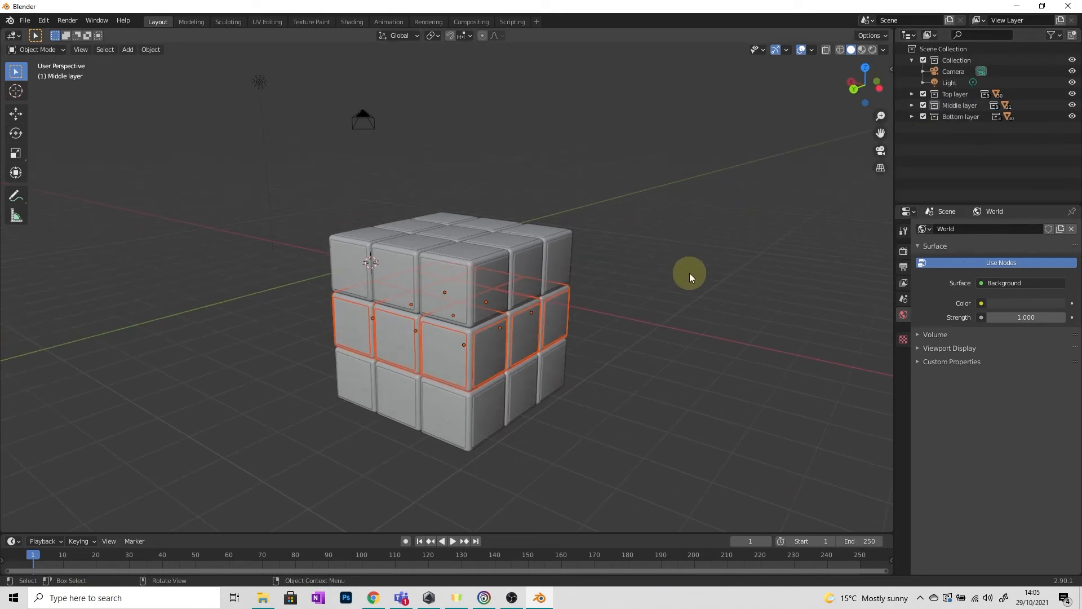
key(r)
key(z)
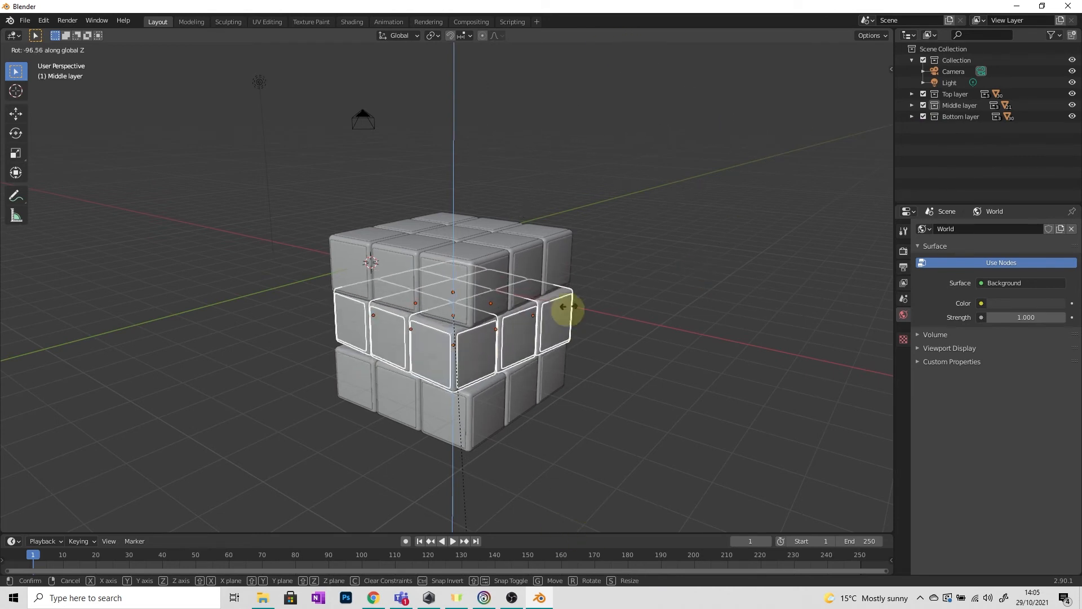
click(286, 398)
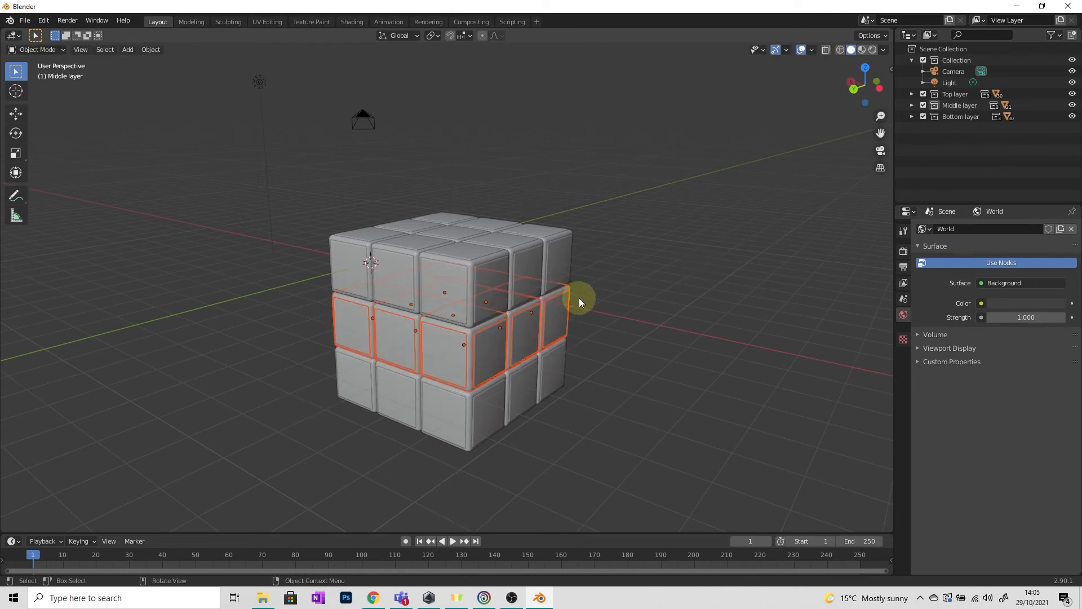
click(596, 298)
middle_drag(494, 271, 527, 276)
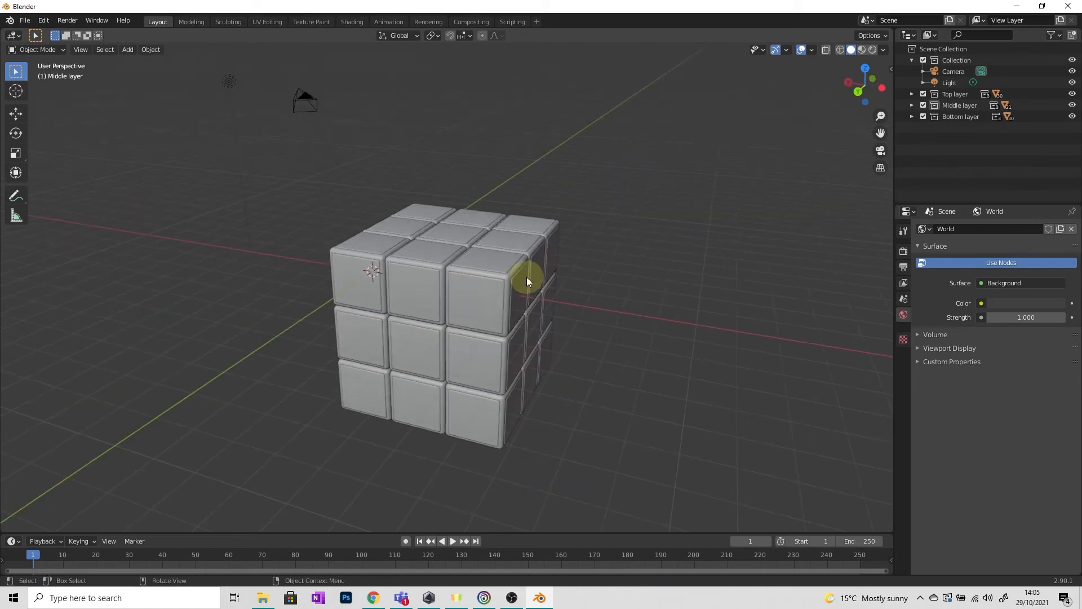
middle_drag(550, 374, 375, 375)
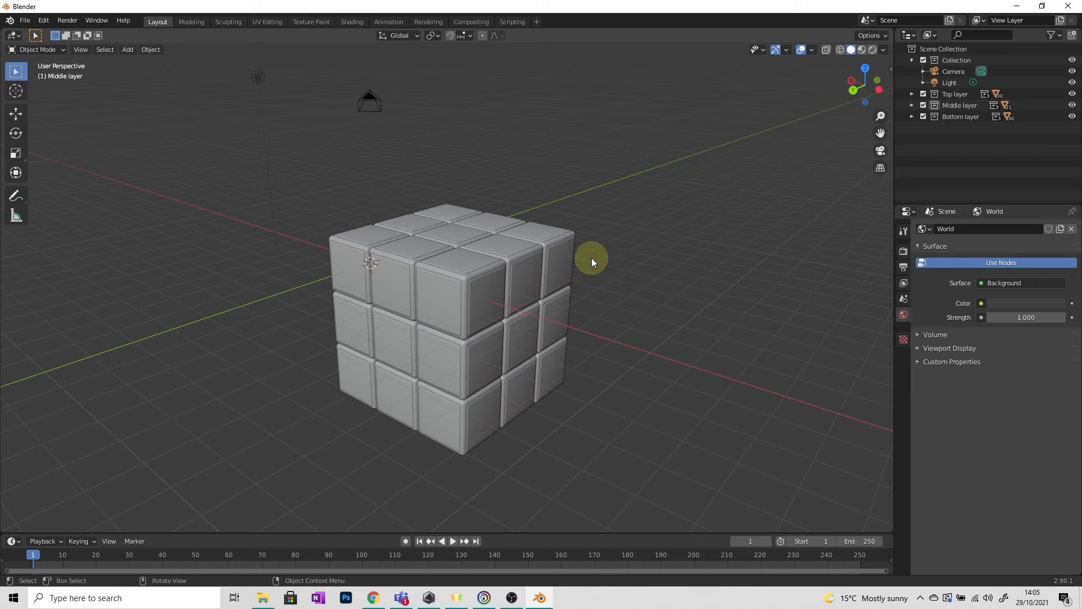
mouse_move(599, 253)
middle_down()
mouse_move(641, 232)
mouse_move(654, 243)
mouse_move(607, 245)
middle_up()
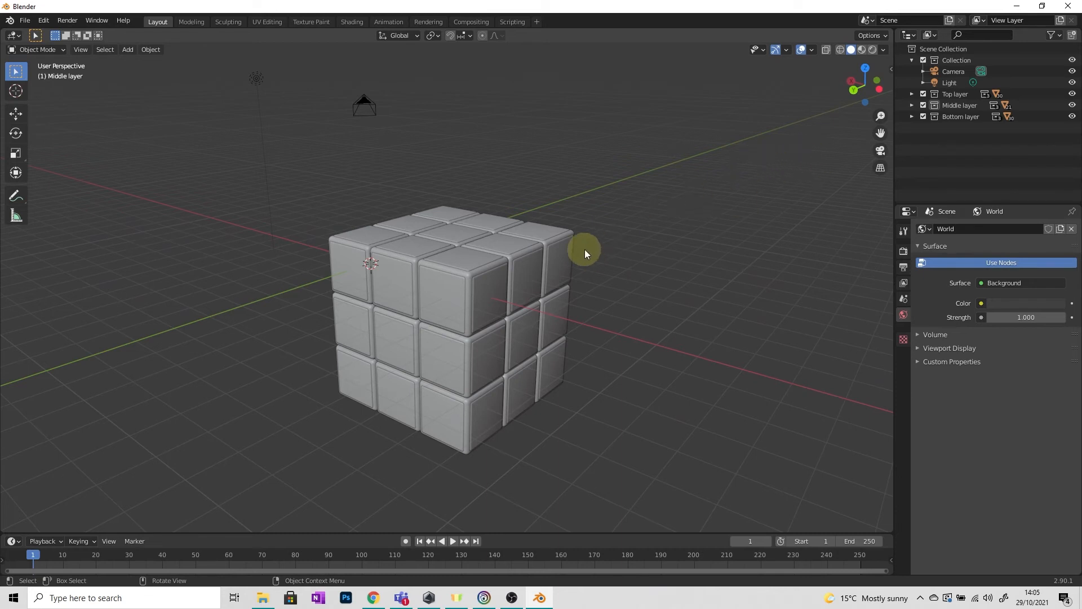
- Select all the blocks of the cube together and switch to the back orthographic view
scroll(585, 254, down, 4)
middle_drag(585, 253, 647, 198)
scroll(541, 332, up, 3)
drag(650, 158, 304, 459)
middle_drag(671, 265, 815, 139)
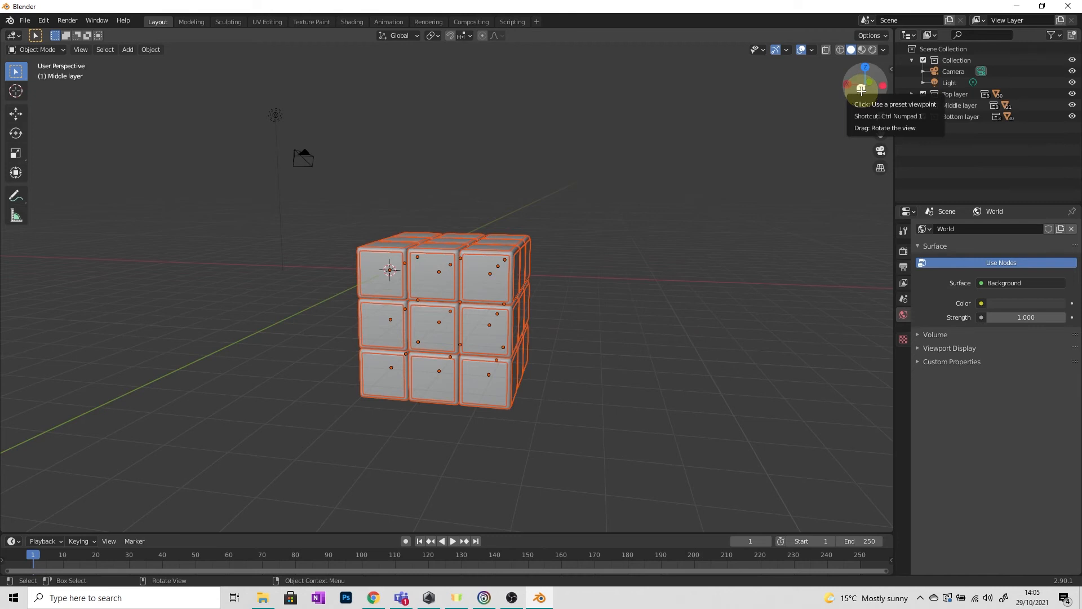
click(861, 88)
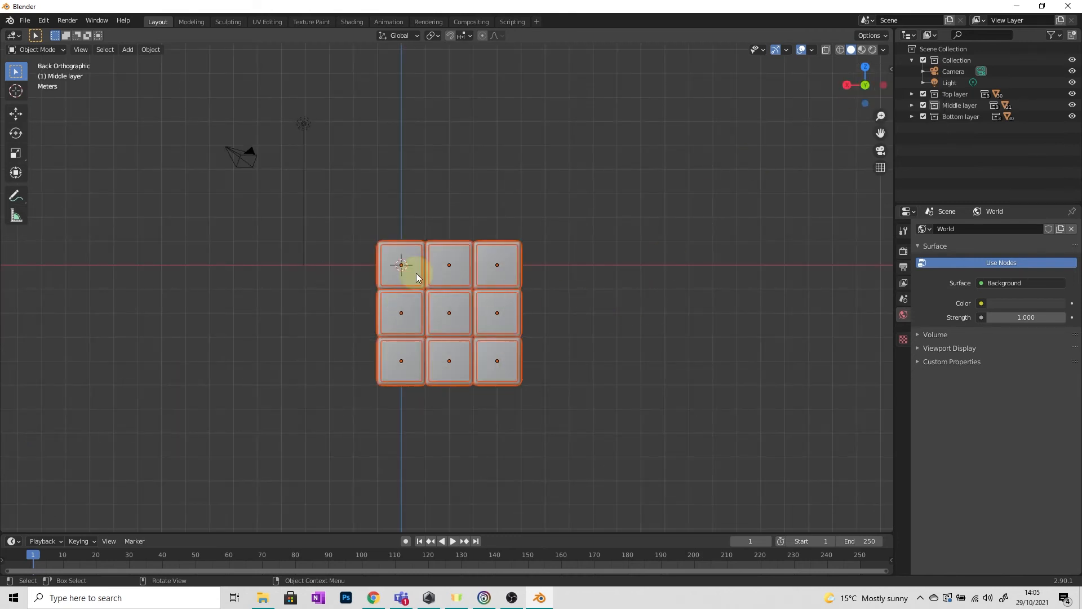
key(g)
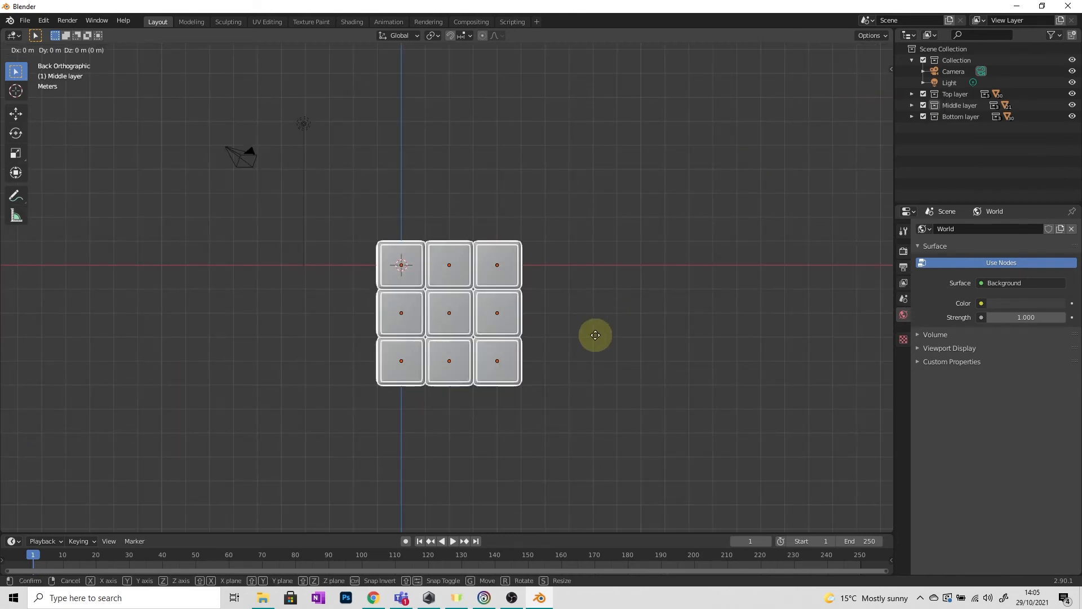
key(z)
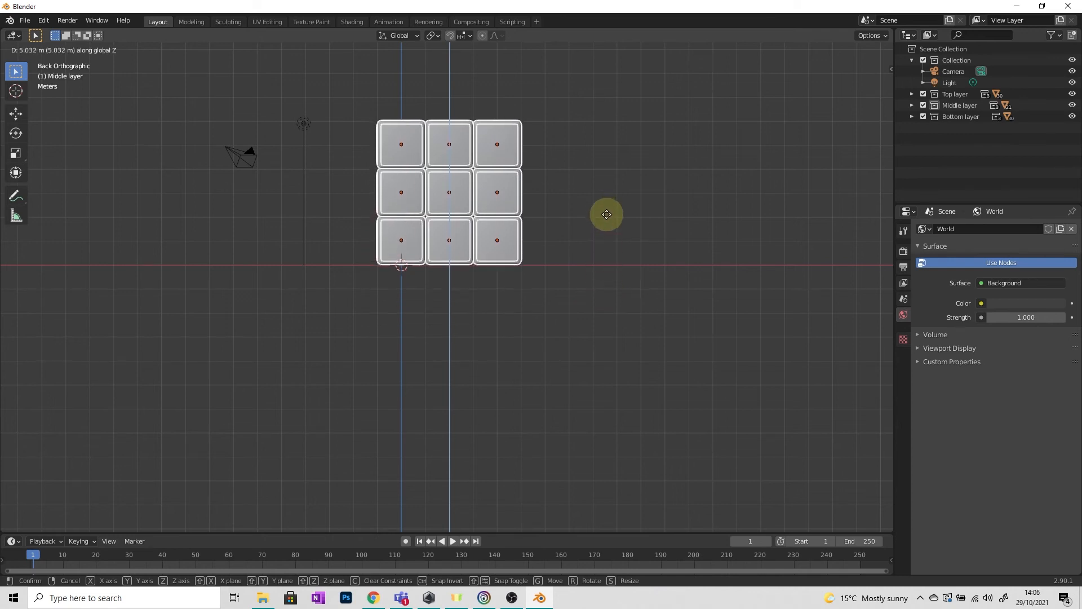
text(5)
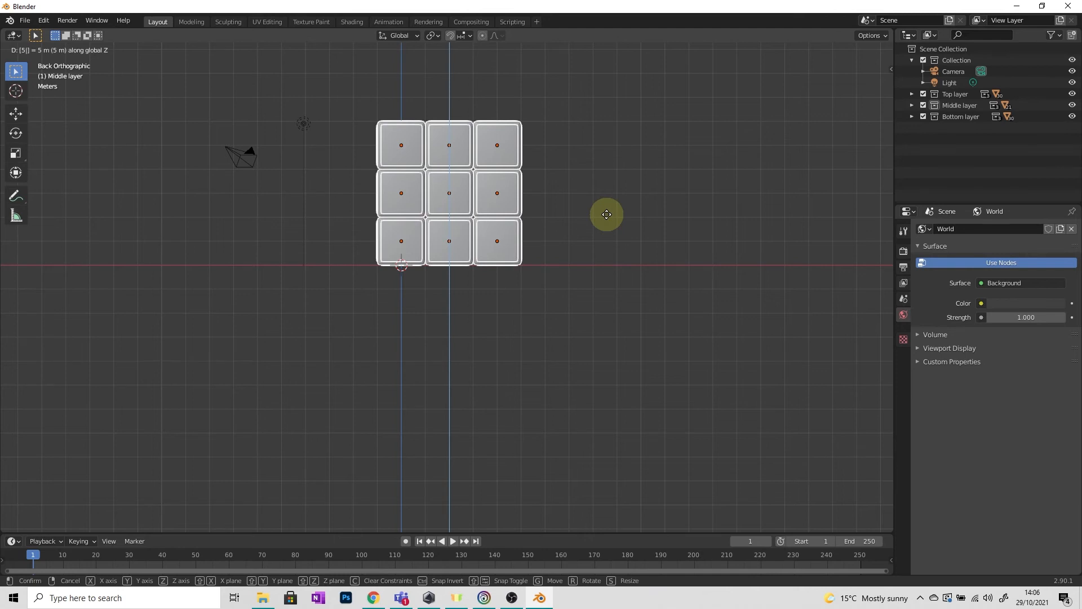
key(BackSpace)
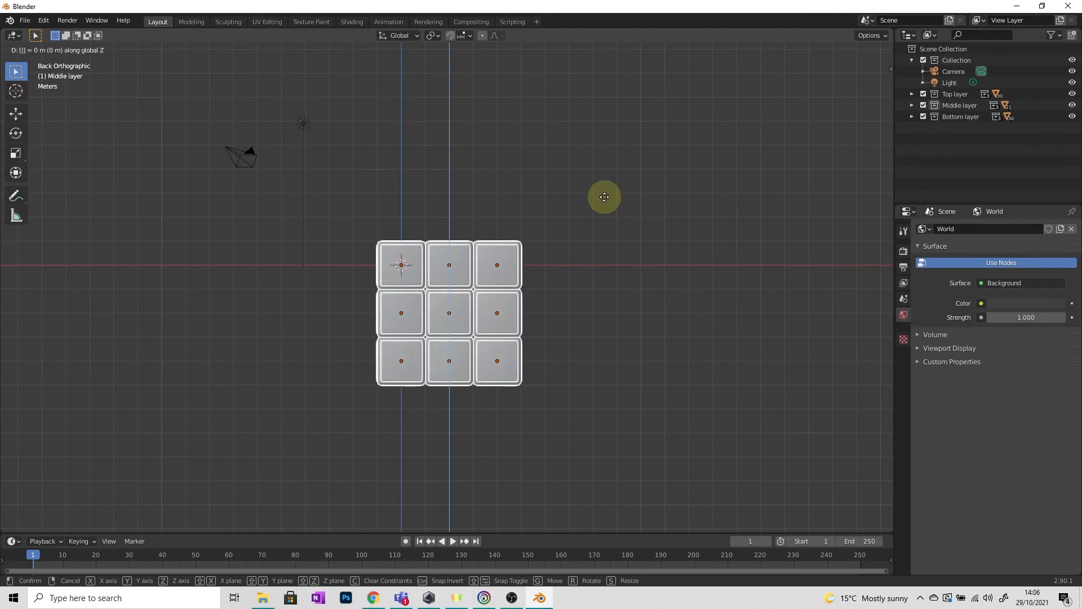
click(600, 194)
- Move the whole cube up along Z by about 6 m so it sits above the origin level, and deselect it
key(g)
key(z)
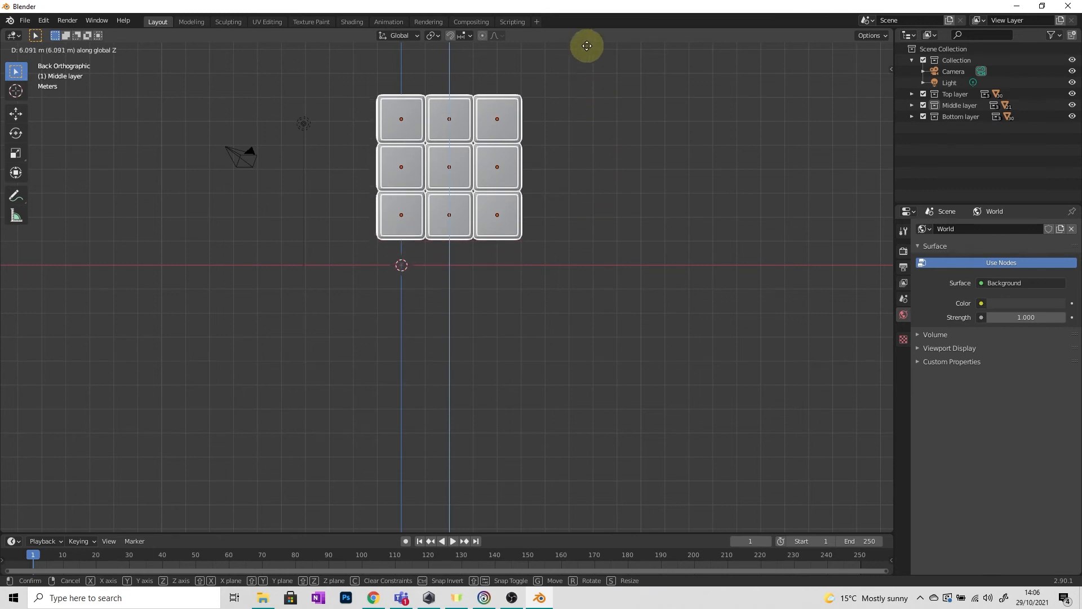
click(585, 72)
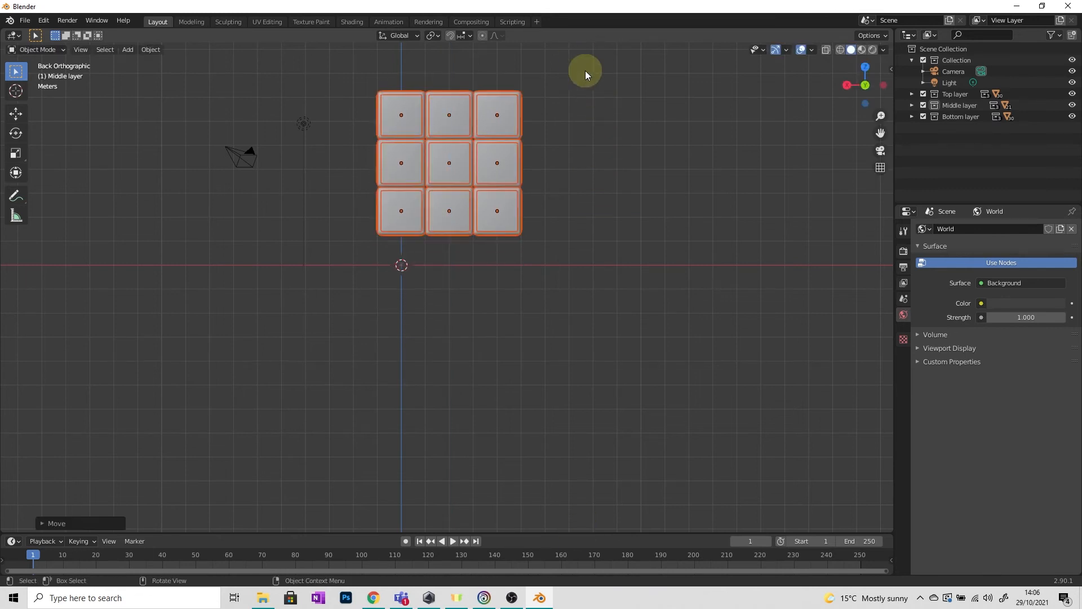
click(589, 148)
- Add a plane mesh at the origin and scale it up about 57 times to form a large ground
middle_drag(589, 148, 575, 180)
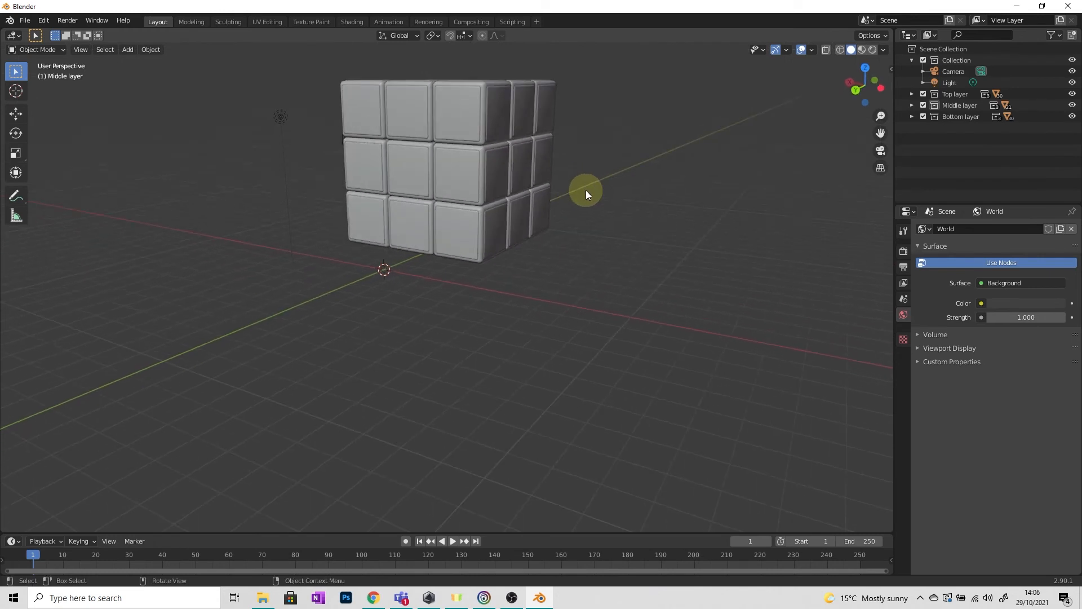
click(128, 50)
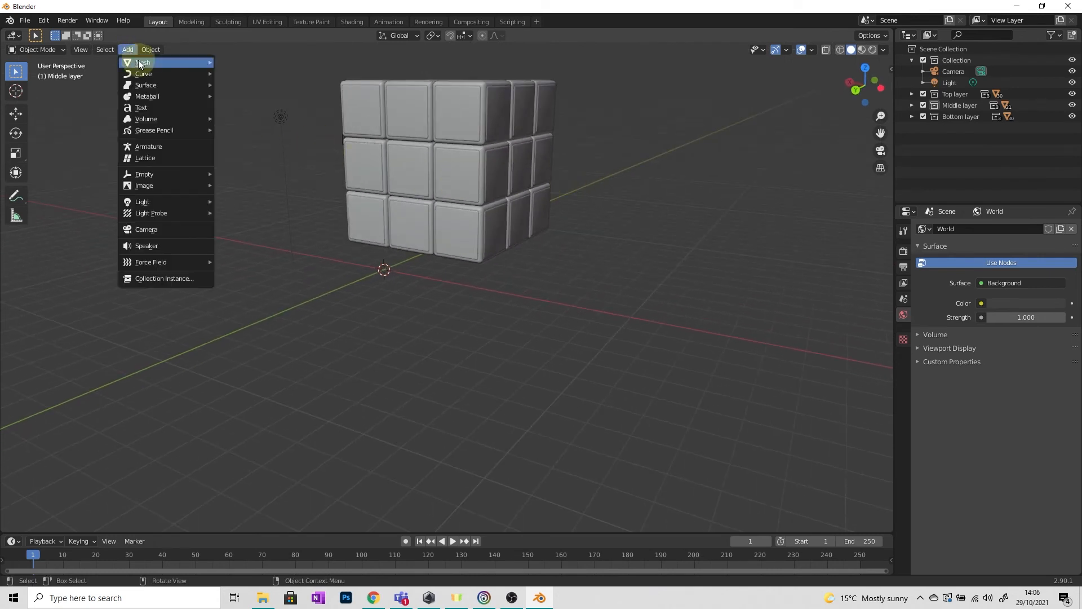
mouse_move(137, 62)
click(234, 62)
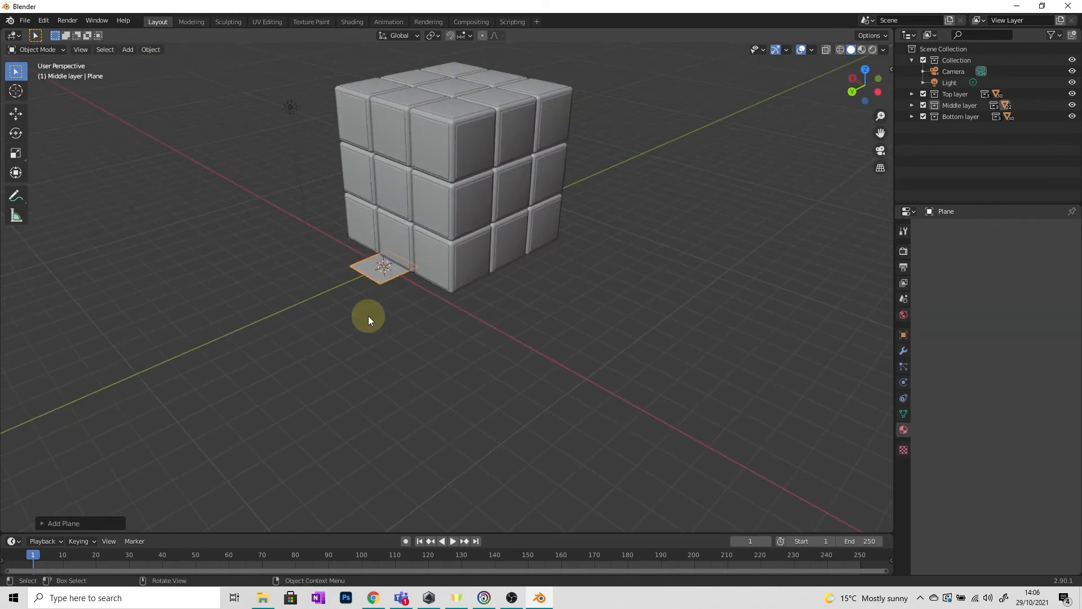
key(s)
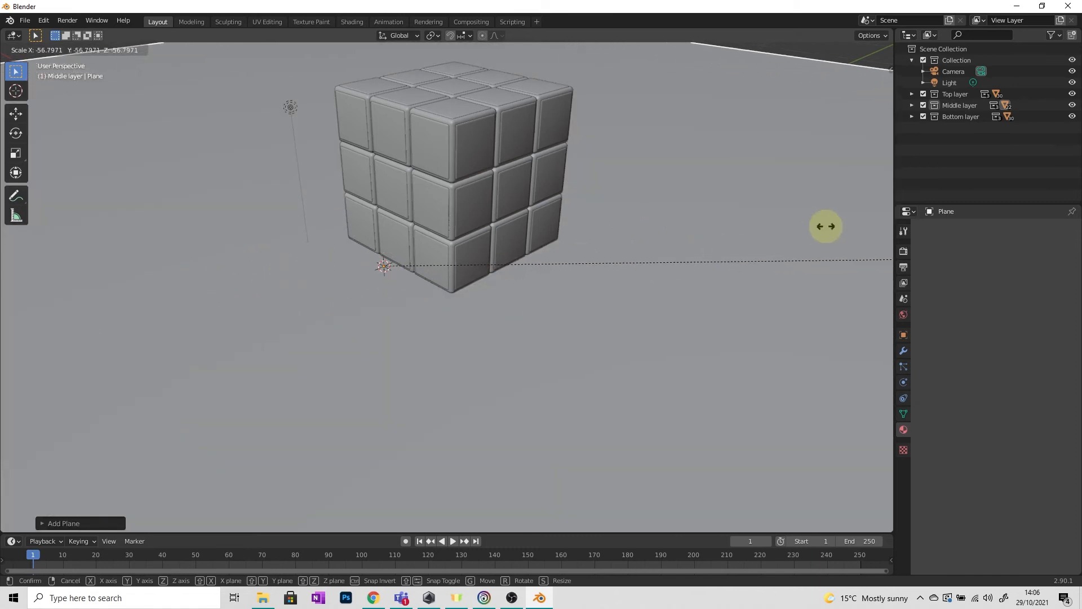
click(823, 226)
middle_drag(659, 235, 716, 237)
scroll(589, 263, down, 4)
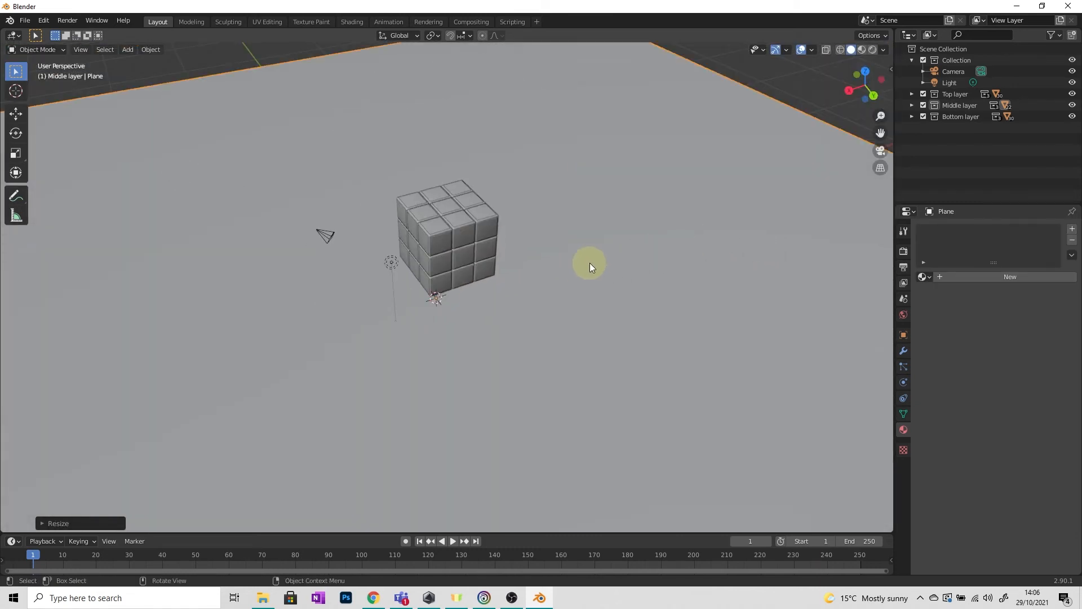
- Move the ground plane horizontally beneath the cube, keeping it at the same height
key(g)
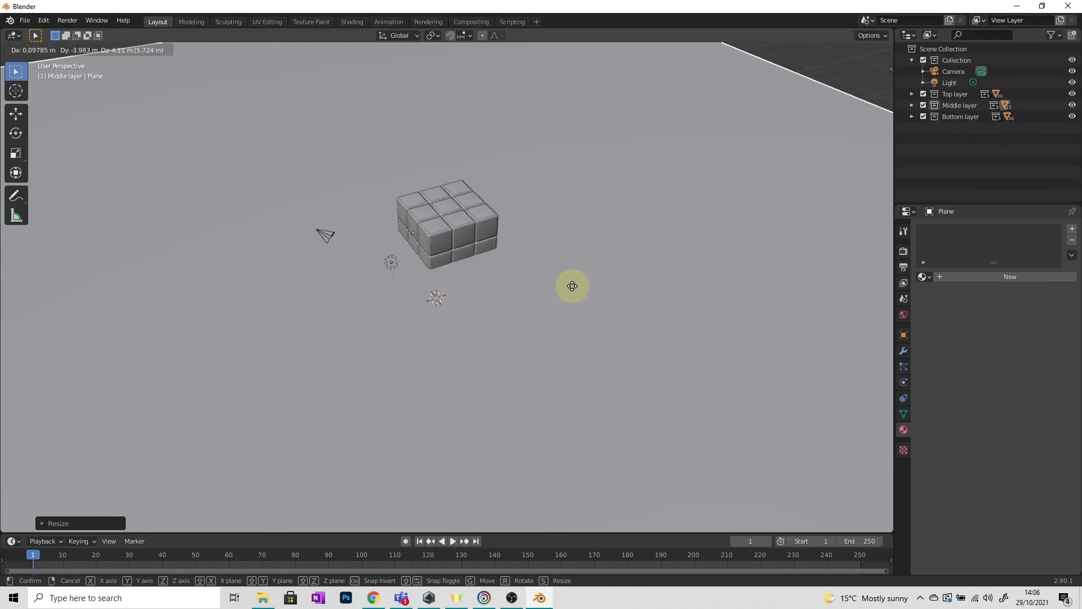
key(y)
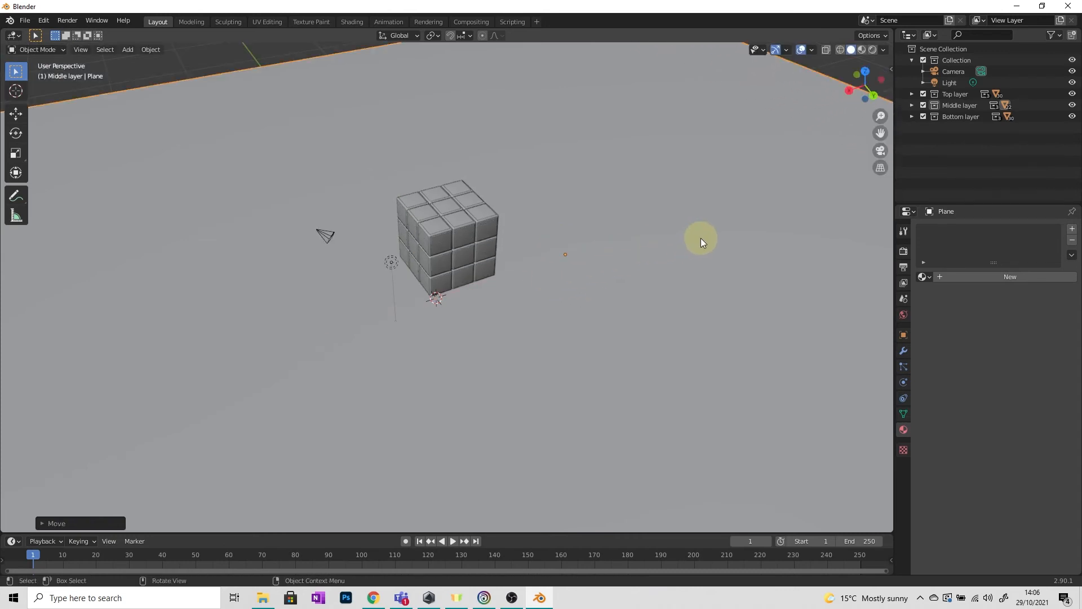
click(505, 130)
- Enlarge the timeline area and change it to the Shader Editor
scroll(519, 177, up, 3)
middle_drag(518, 178, 525, 250)
scroll(459, 227, up, 5)
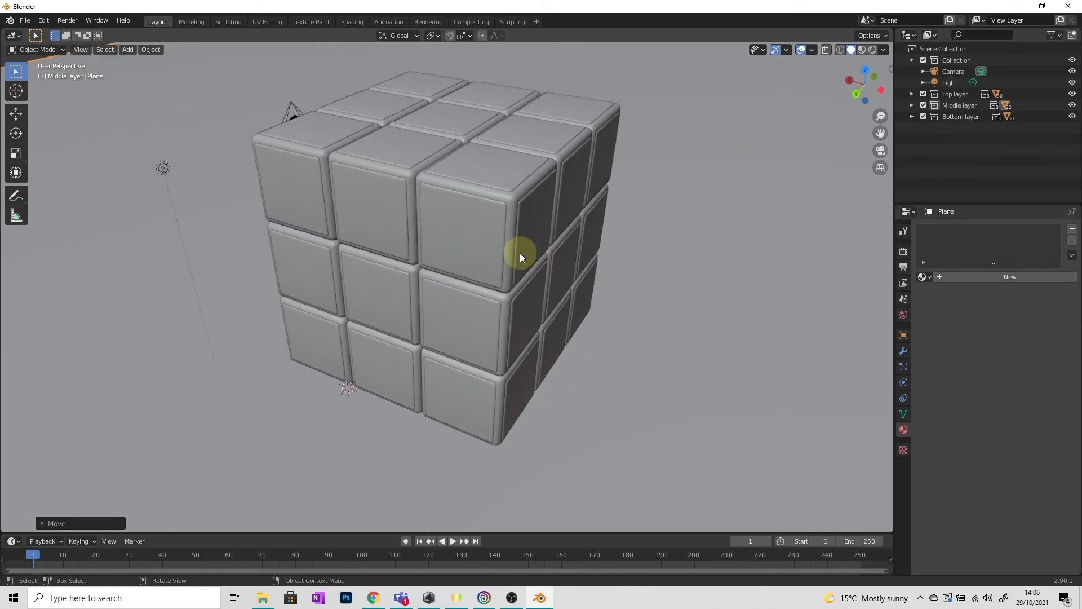
drag(573, 532, 515, 389)
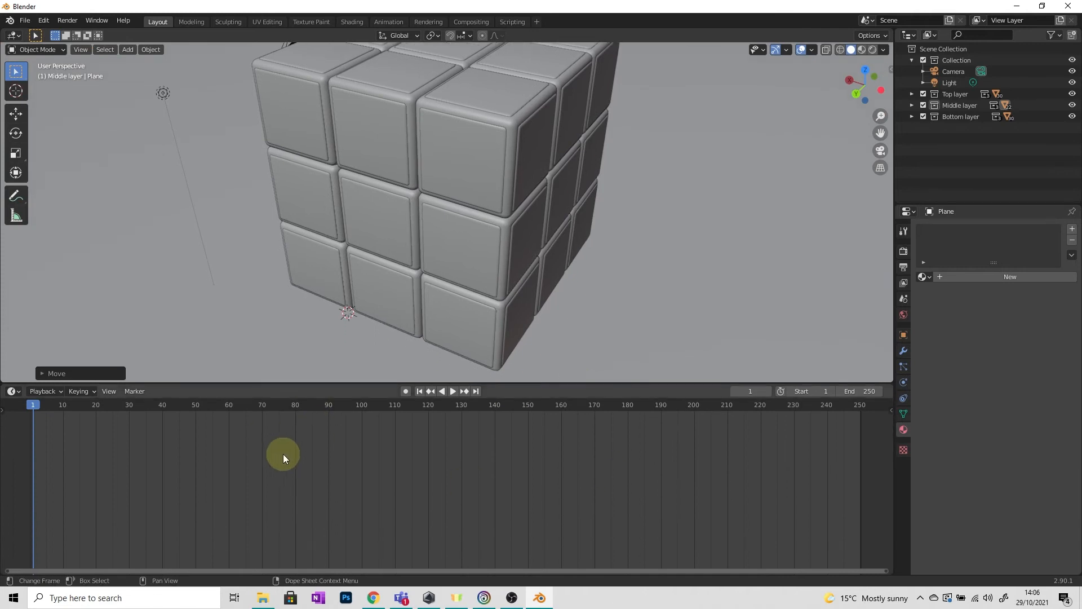
click(14, 392)
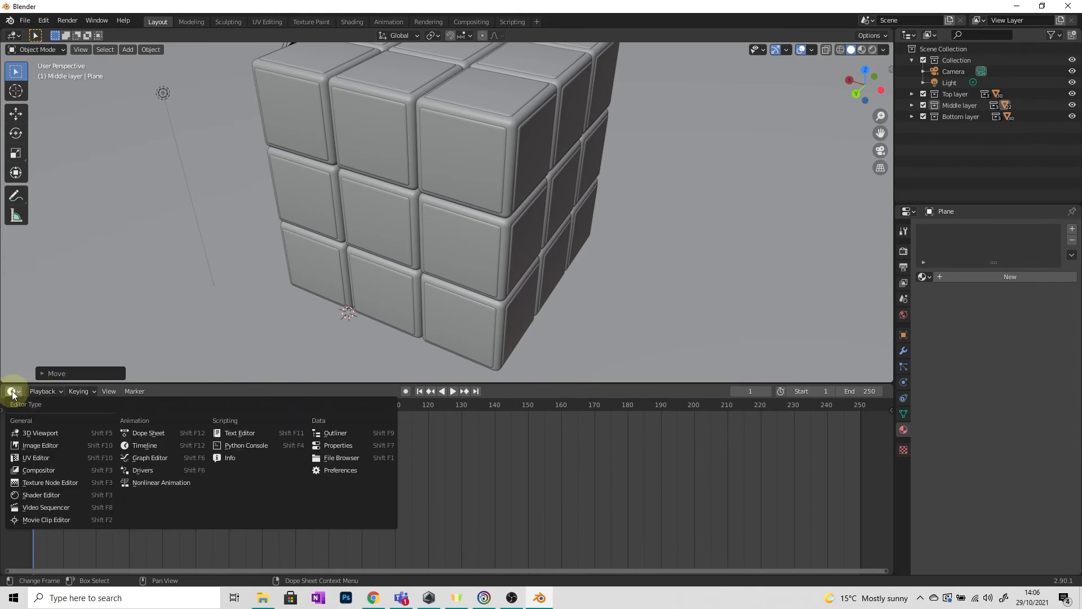
click(53, 495)
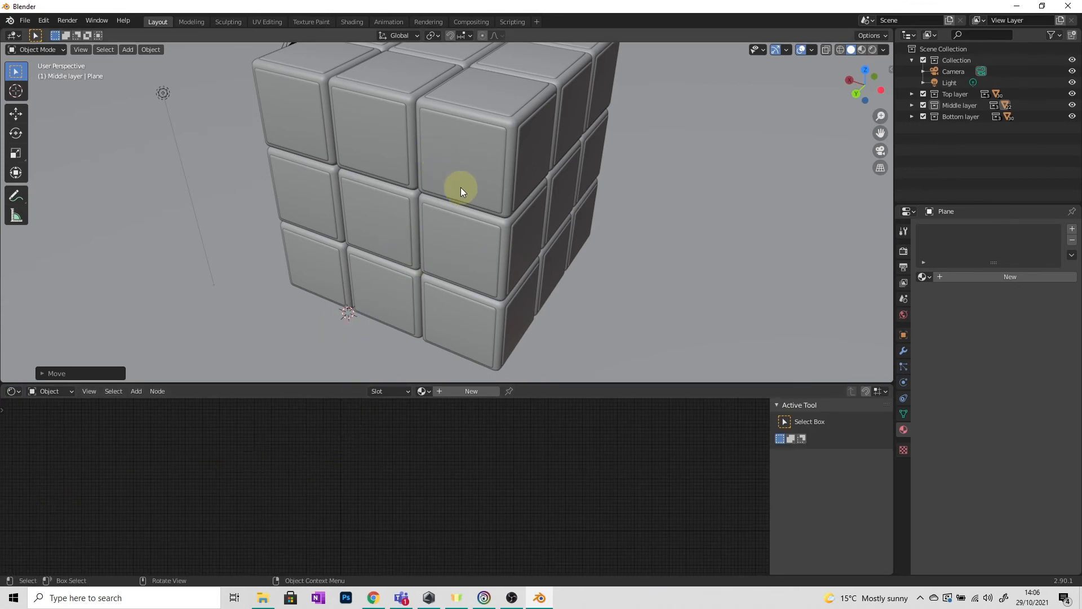
- Switch the viewport to Material Preview shading and frame the whole cube corner-on
key(z)
click(468, 256)
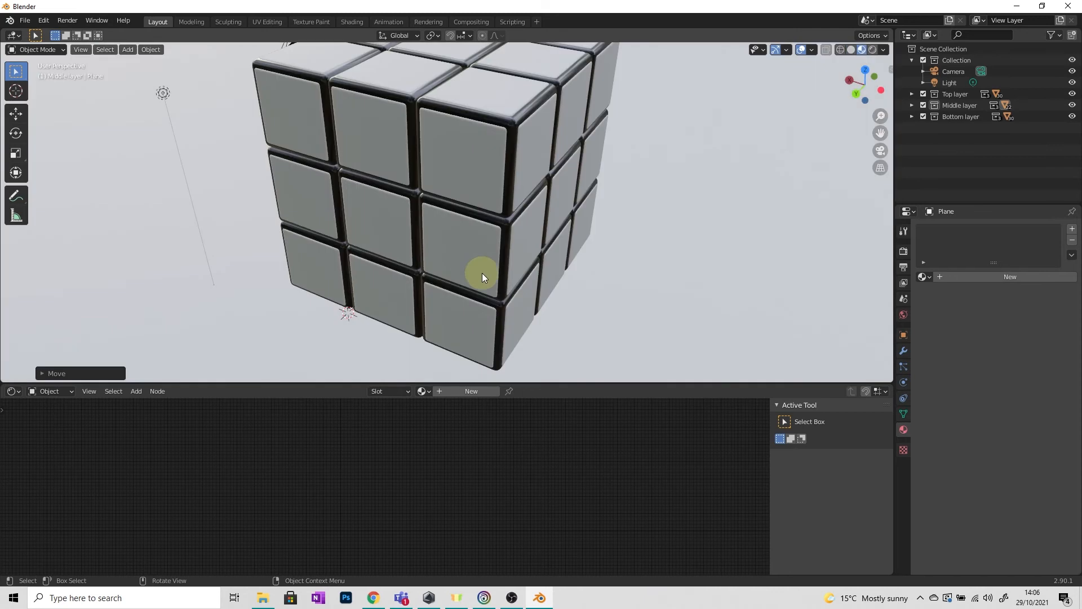
middle_drag(482, 273, 458, 260)
scroll(455, 260, down, 2)
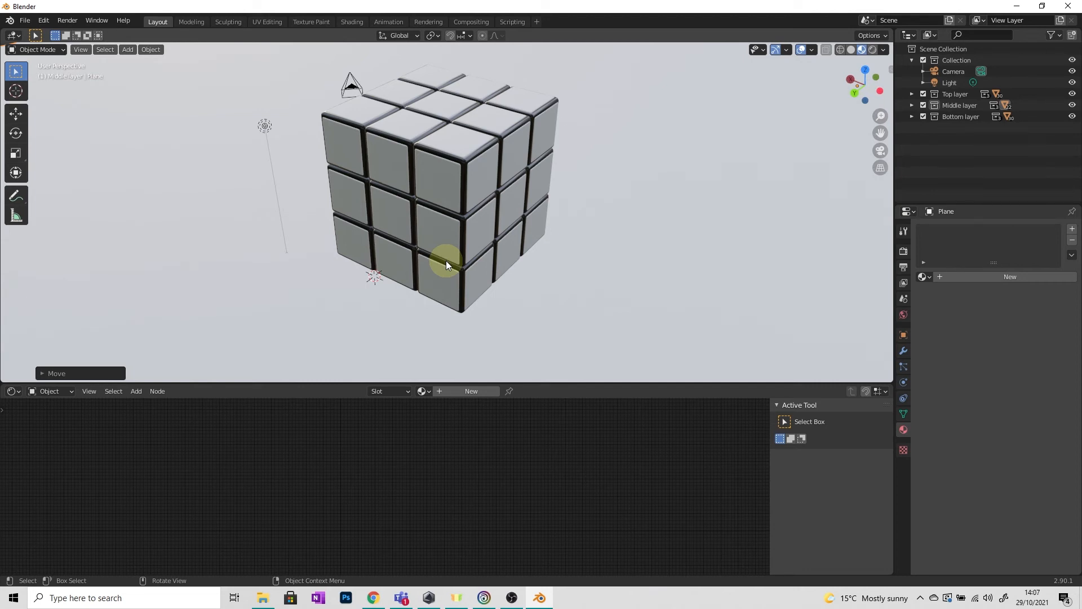
middle_drag(443, 259, 435, 262)
scroll(445, 262, up, 2)
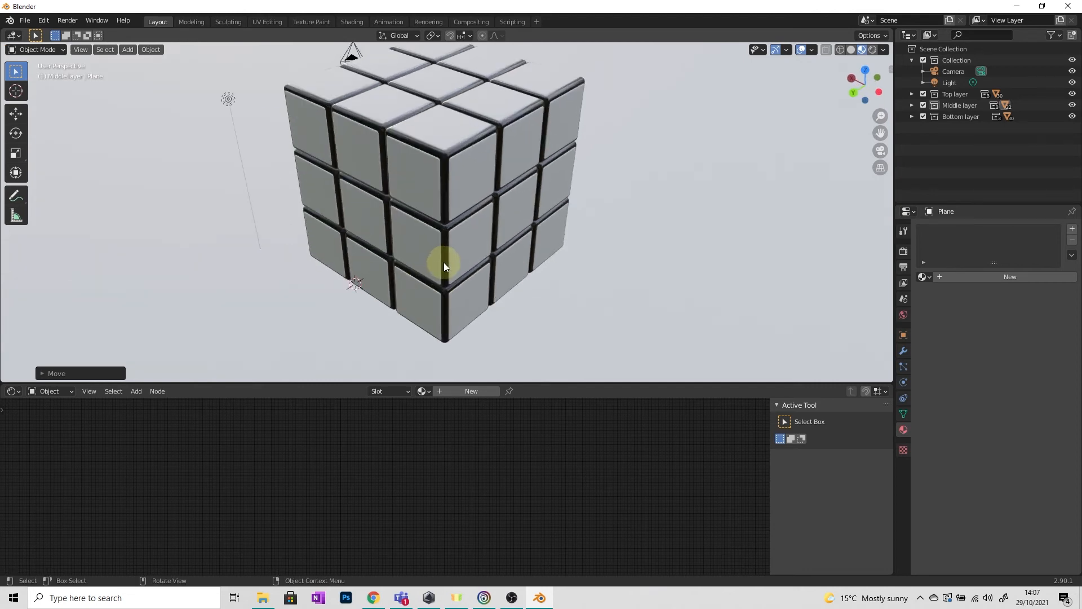
- Create a new material on the top-row corner slab nearest the view and name it Blue
click(422, 181)
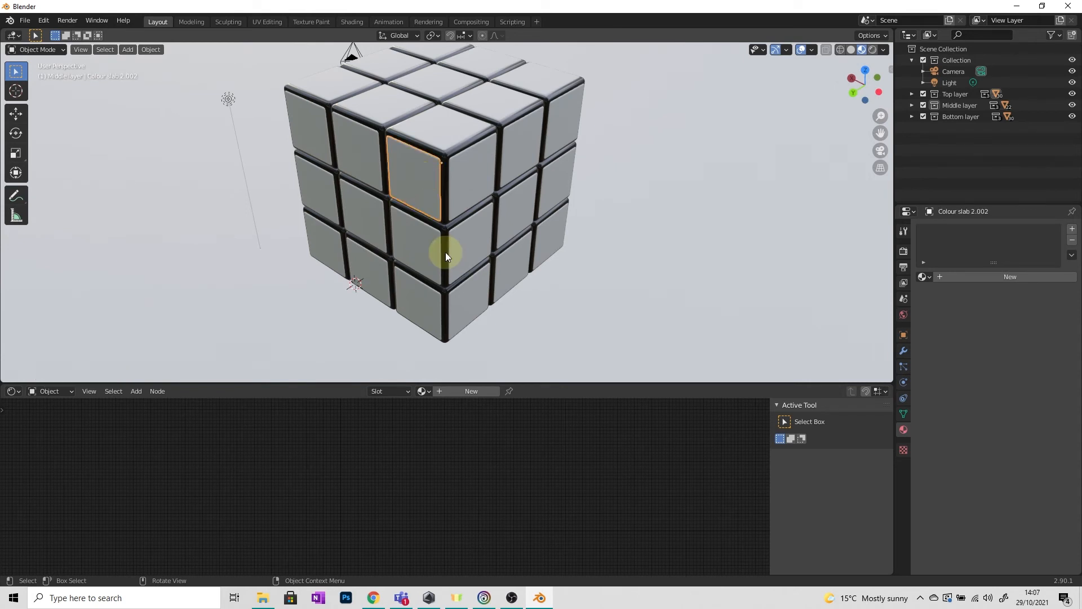
click(458, 391)
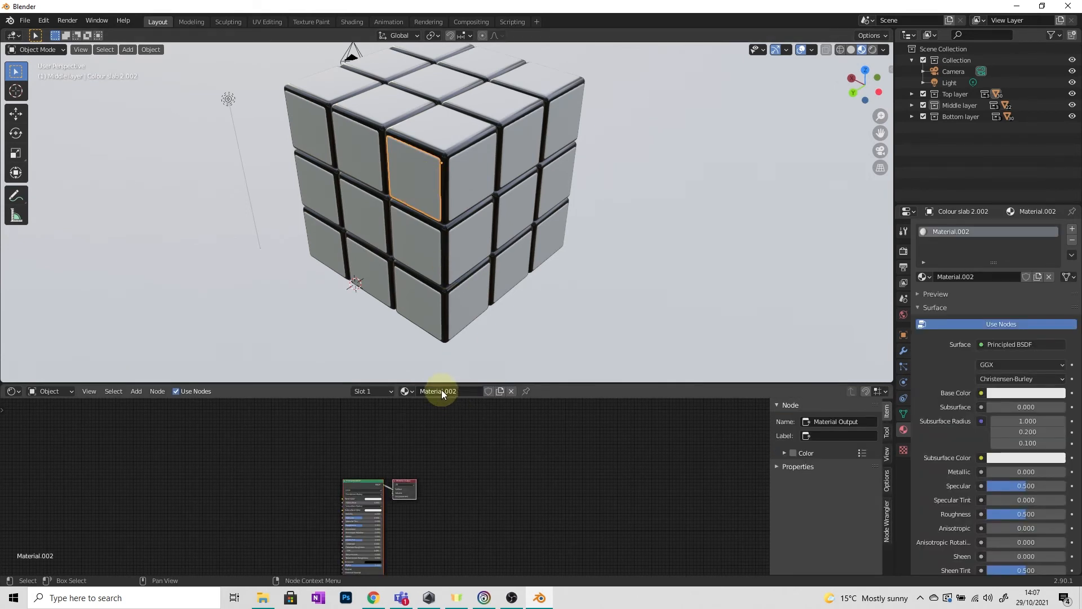
click(448, 392)
text(Blue)
key(Return)
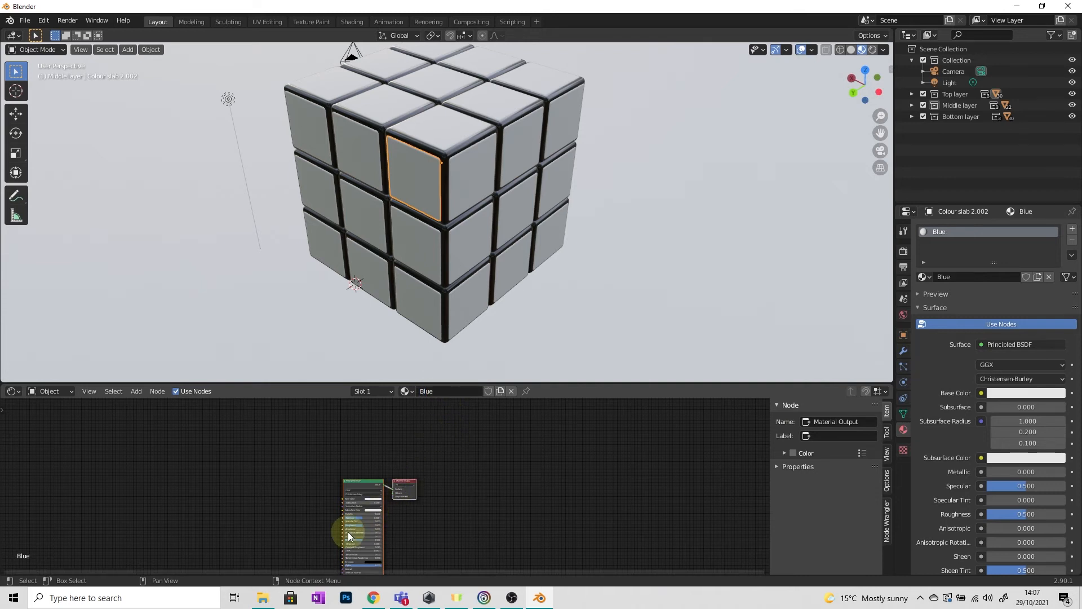
- Set the Blue material's Base Color to a saturated blue in its Principled BSDF node
scroll(347, 531, up, 3)
middle_drag(352, 524, 415, 478)
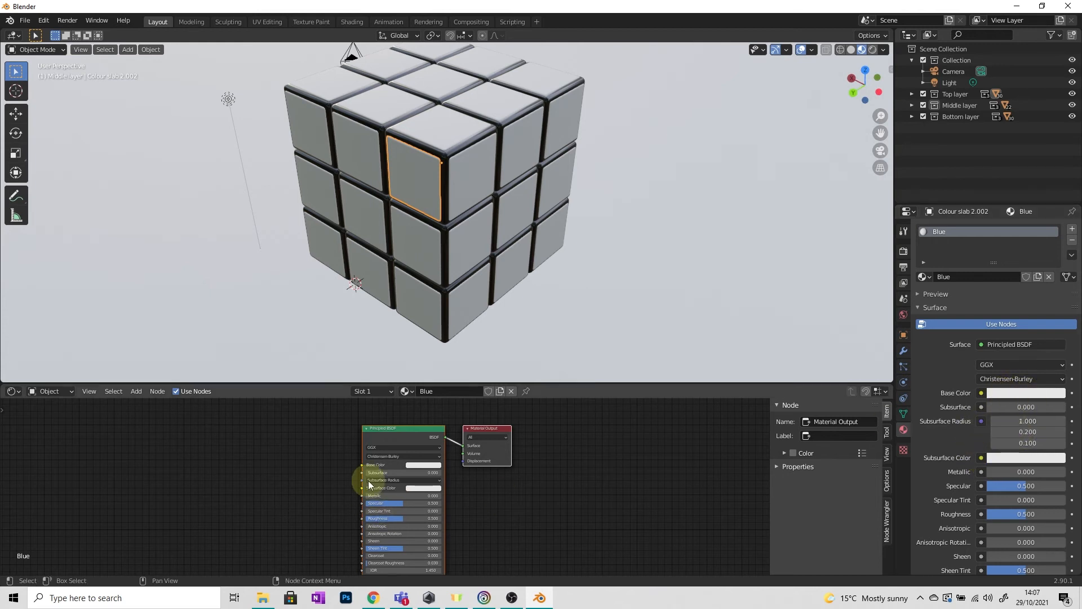
scroll(383, 478, up, 2)
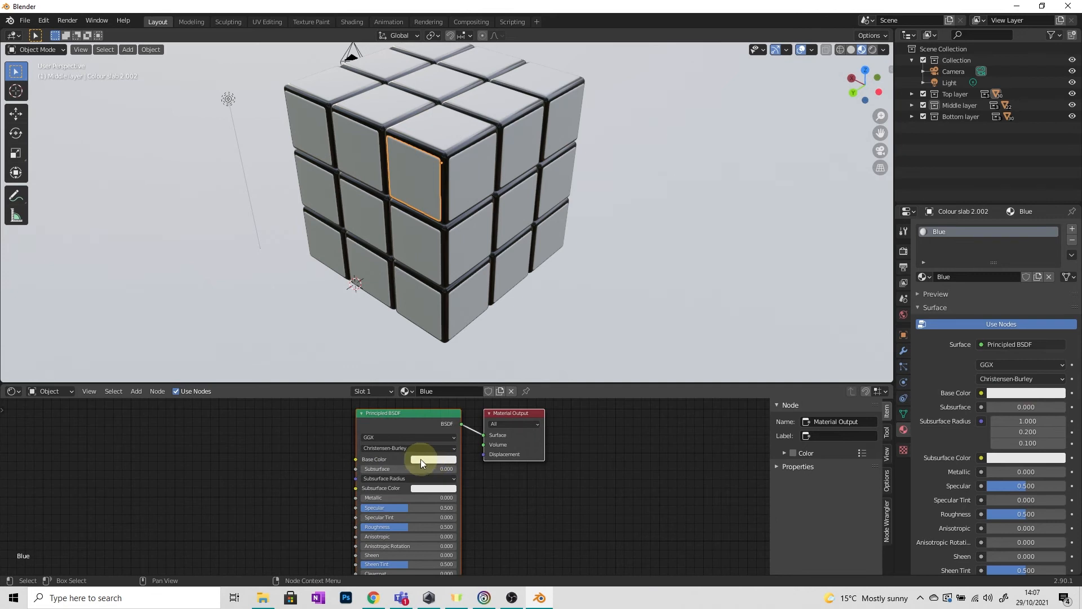
click(420, 459)
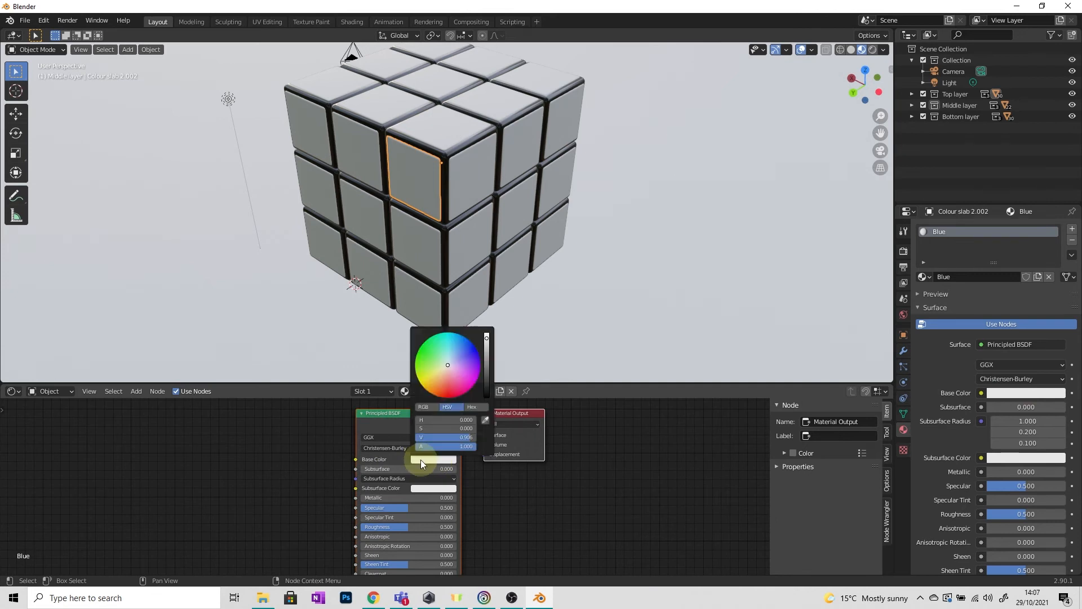
click(475, 346)
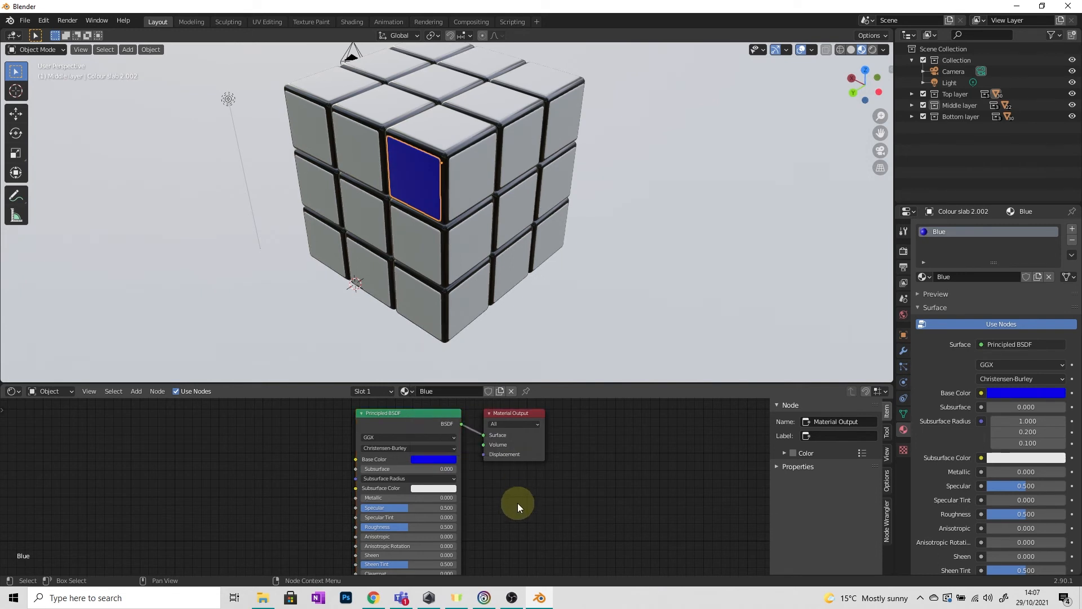
- Set the Blue material's Roughness to 0.2
middle_drag(506, 485, 509, 460)
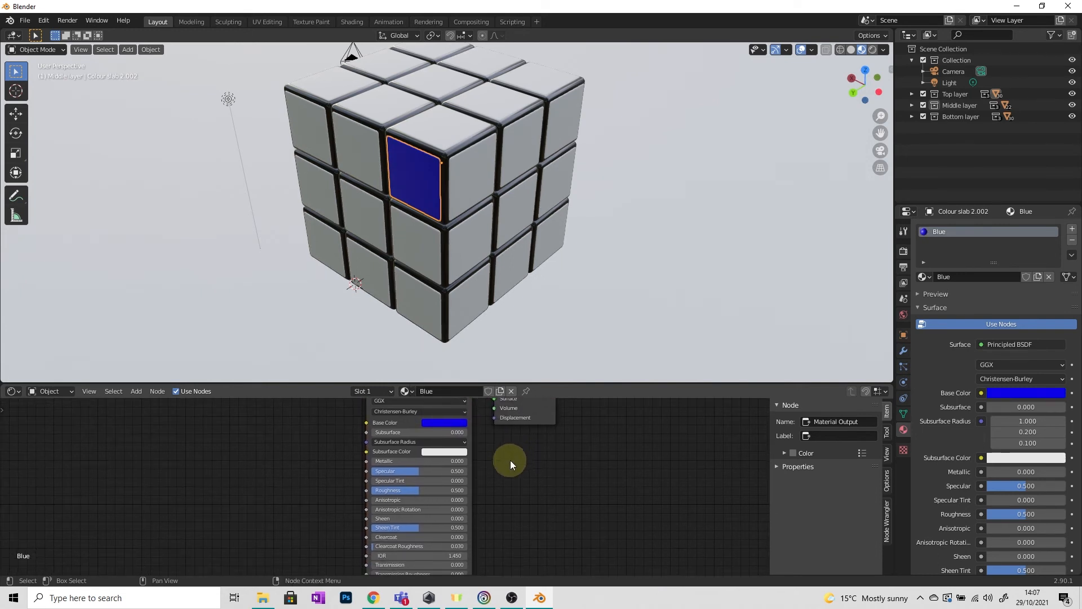
click(422, 488)
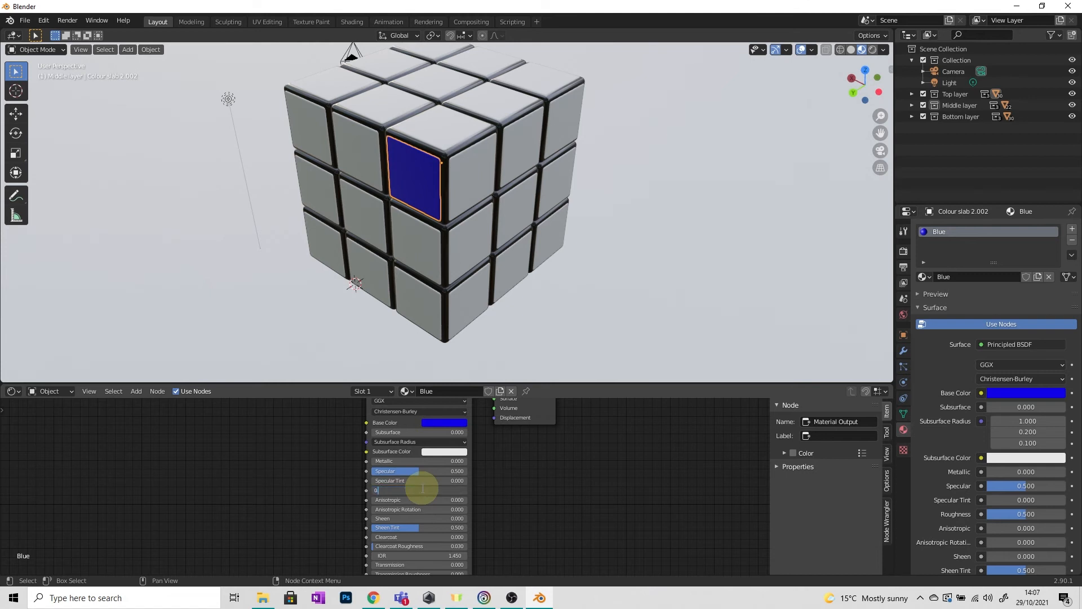
key(Return)
- Assign the existing Blue material to the middle slab in the top row of the same face
mouse_move(479, 225)
middle_down()
mouse_move(492, 215)
mouse_move(486, 225)
middle_up()
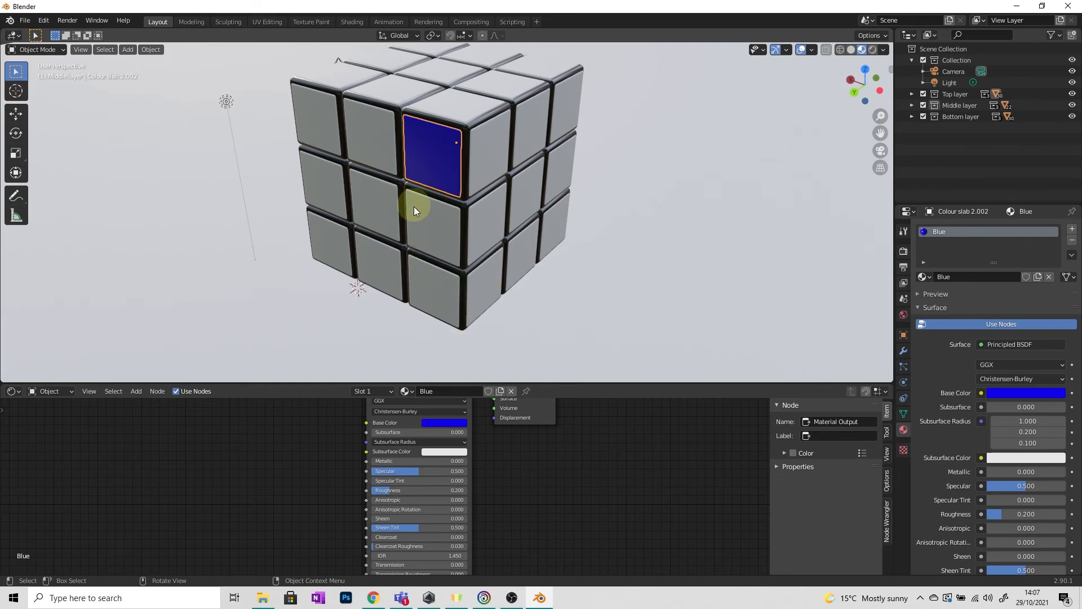
click(377, 147)
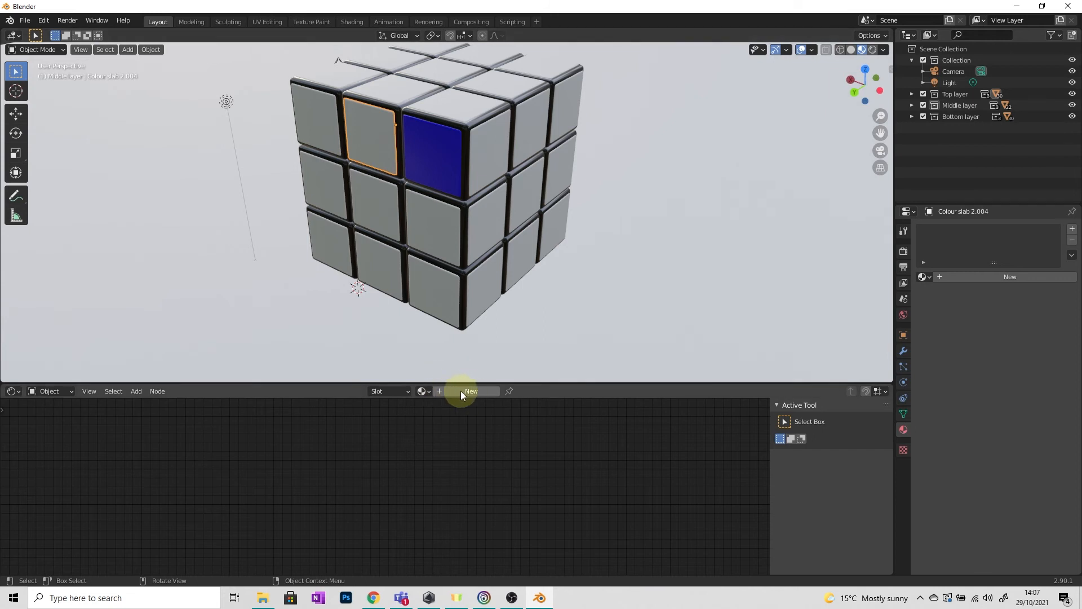
click(423, 391)
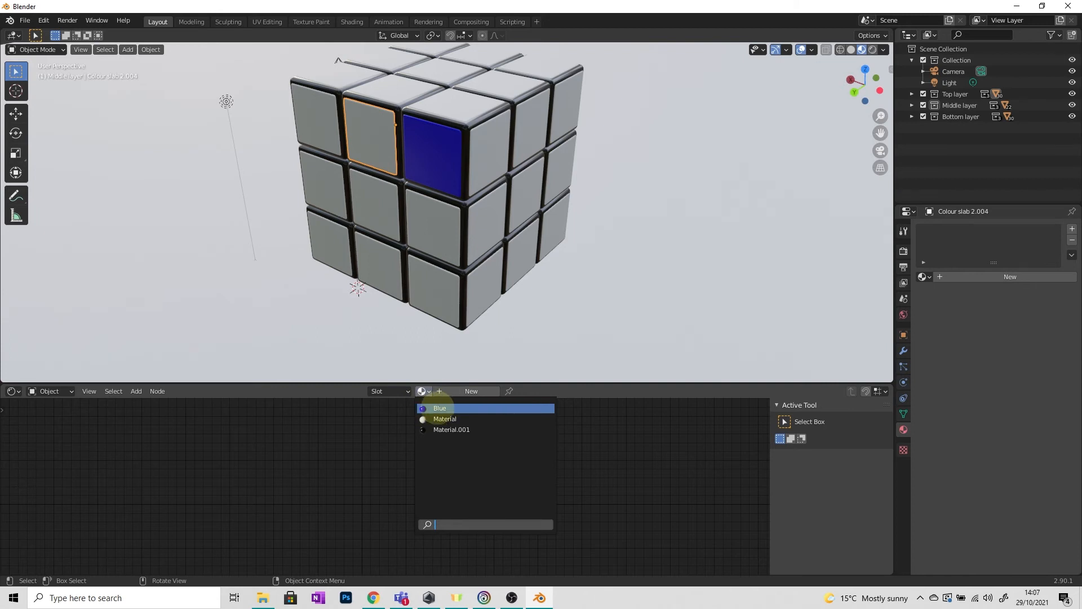
click(439, 407)
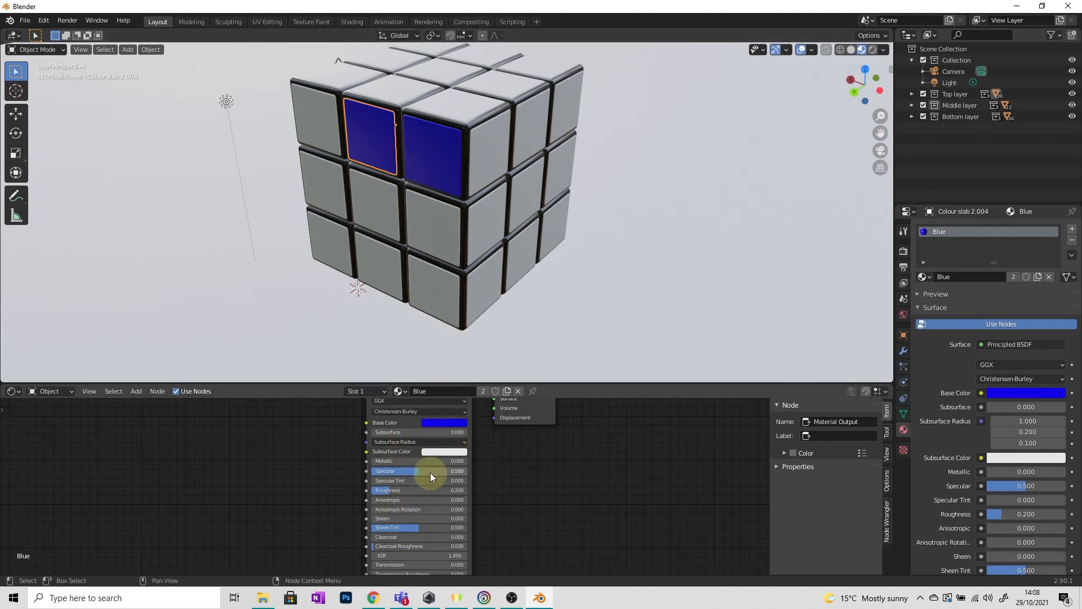
- Set the Blue material's Roughness to 0.1
double_click(404, 490)
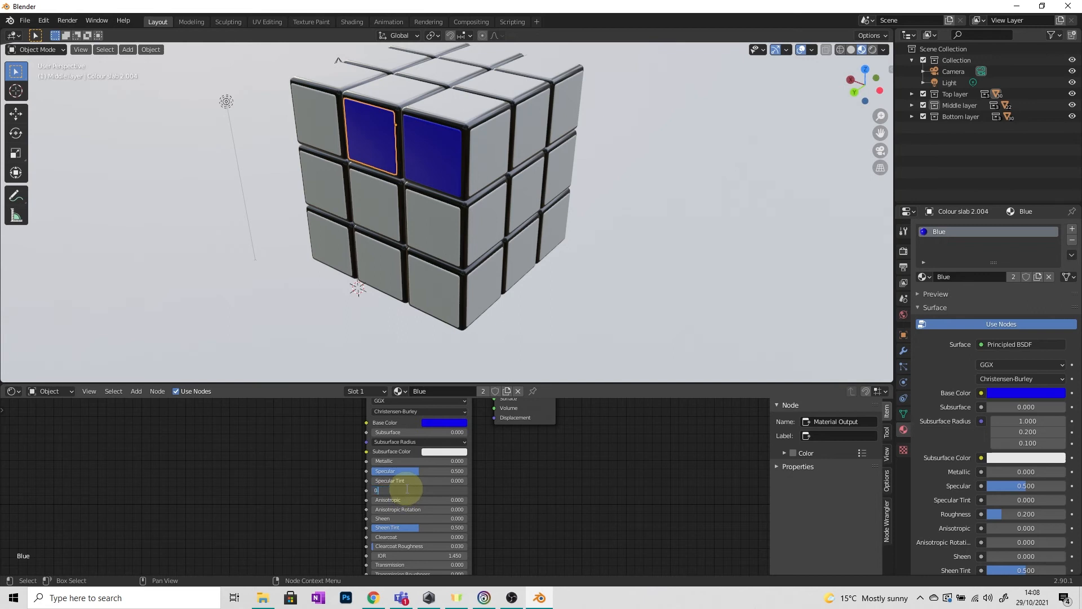
text(0.1)
key(Return)
- Assign the Blue material to the remaining uncoloured slab in the top row of the blue face
middle_drag(404, 85, 421, 135)
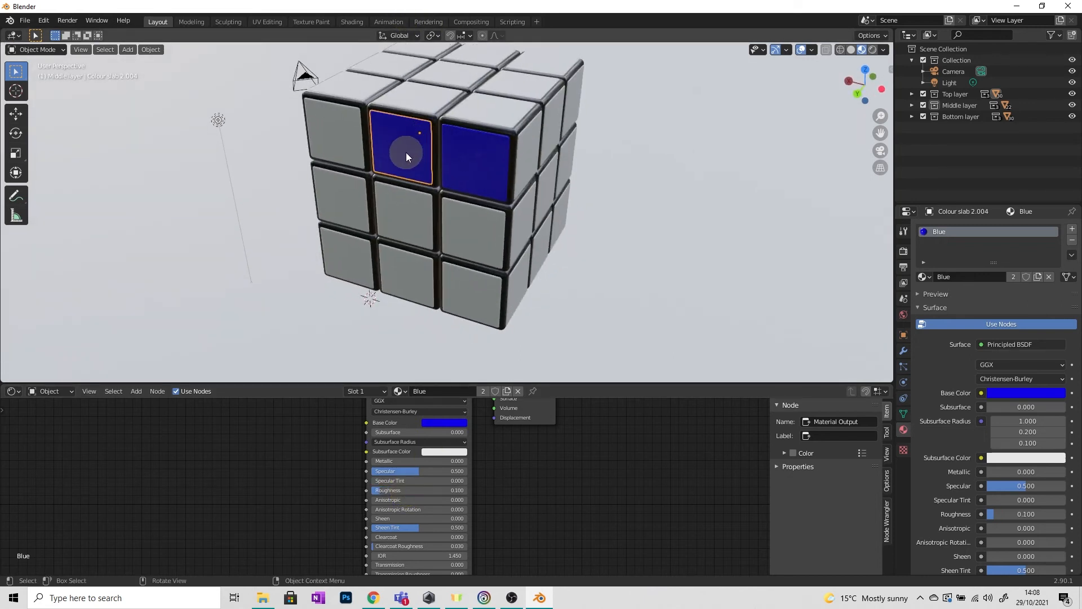
click(341, 141)
click(421, 389)
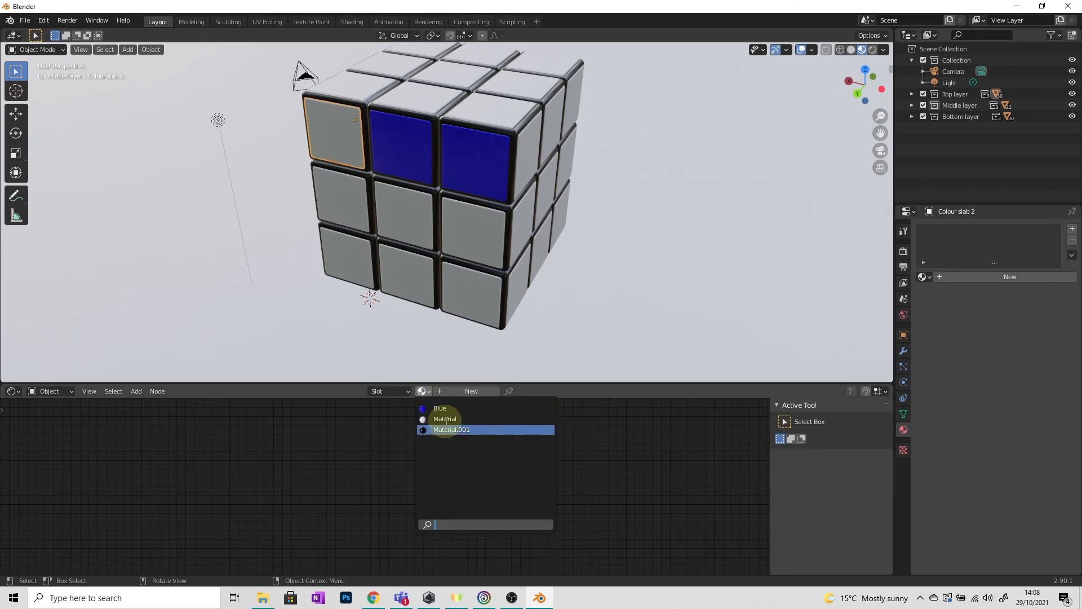
click(440, 408)
- Assign the Blue material to all three slabs in the middle row of the blue face
click(341, 197)
click(423, 391)
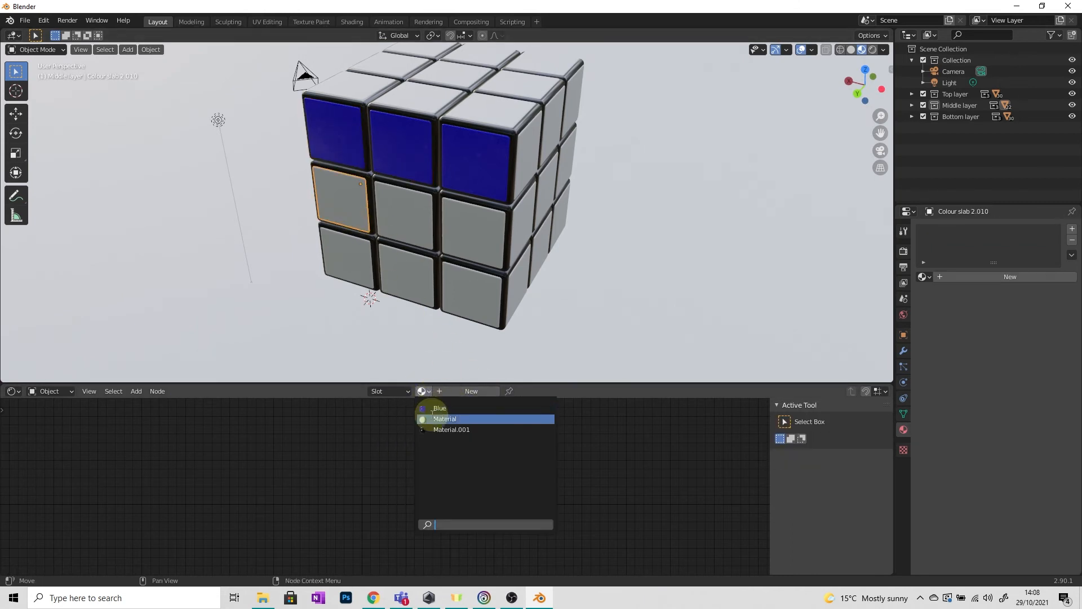
click(440, 408)
click(409, 239)
click(423, 390)
click(440, 408)
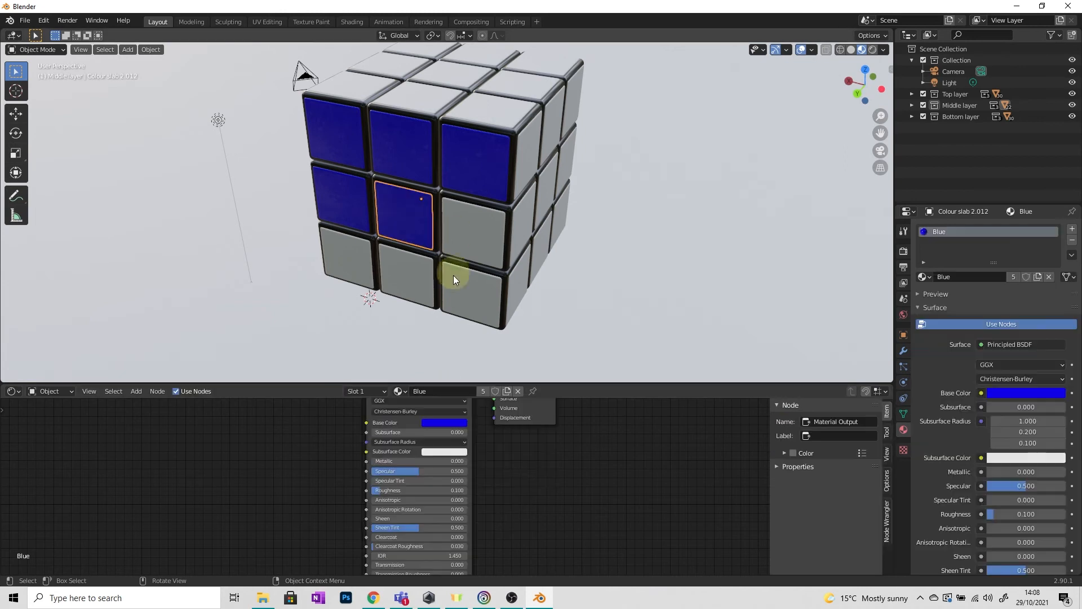
click(469, 236)
click(422, 391)
click(440, 408)
- Assign the Blue material to all three slabs in the bottom row of the blue face, then deselect them
click(347, 257)
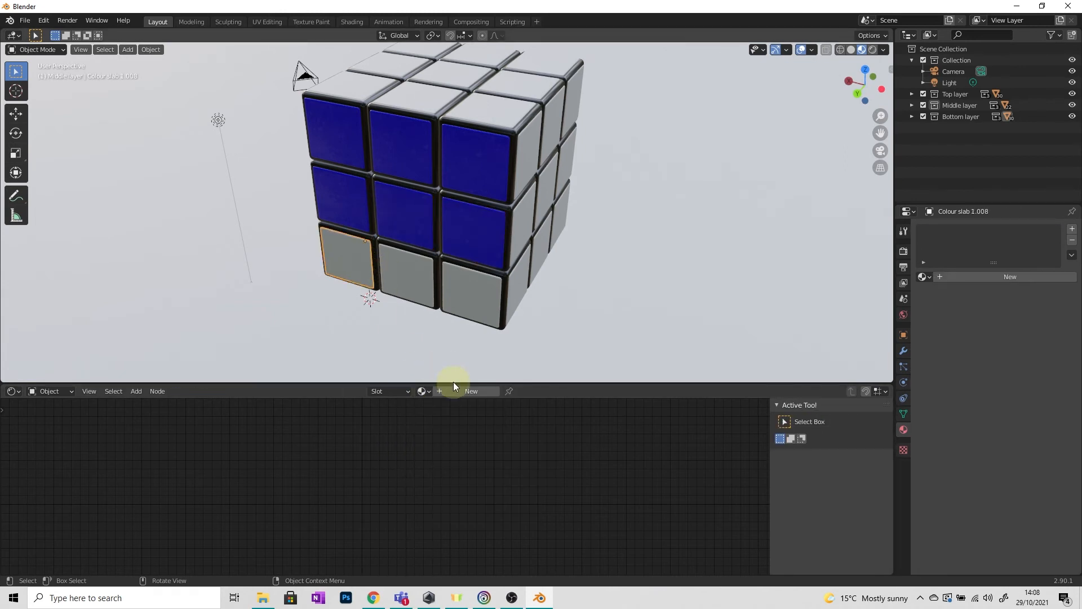
click(423, 391)
click(440, 408)
click(406, 275)
click(423, 391)
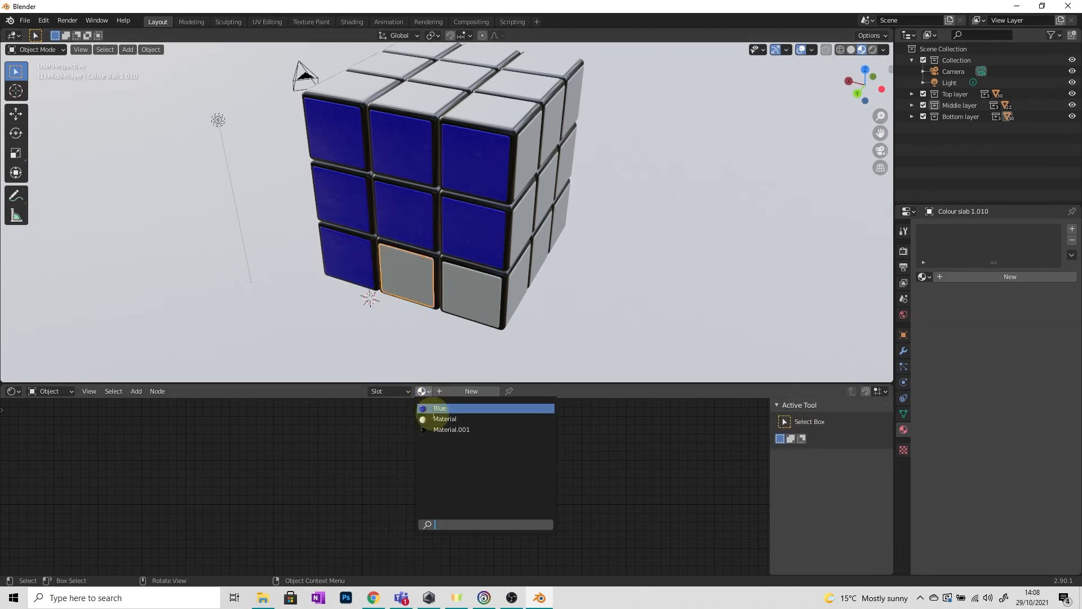
click(437, 407)
click(471, 304)
click(422, 390)
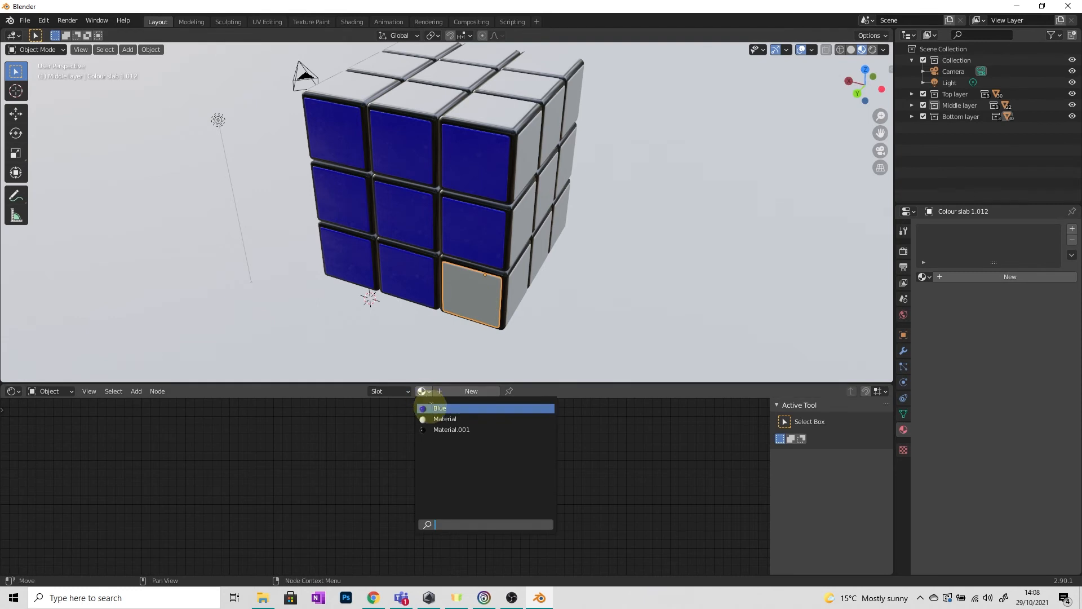
click(437, 408)
click(607, 286)
middle_drag(501, 300, 469, 308)
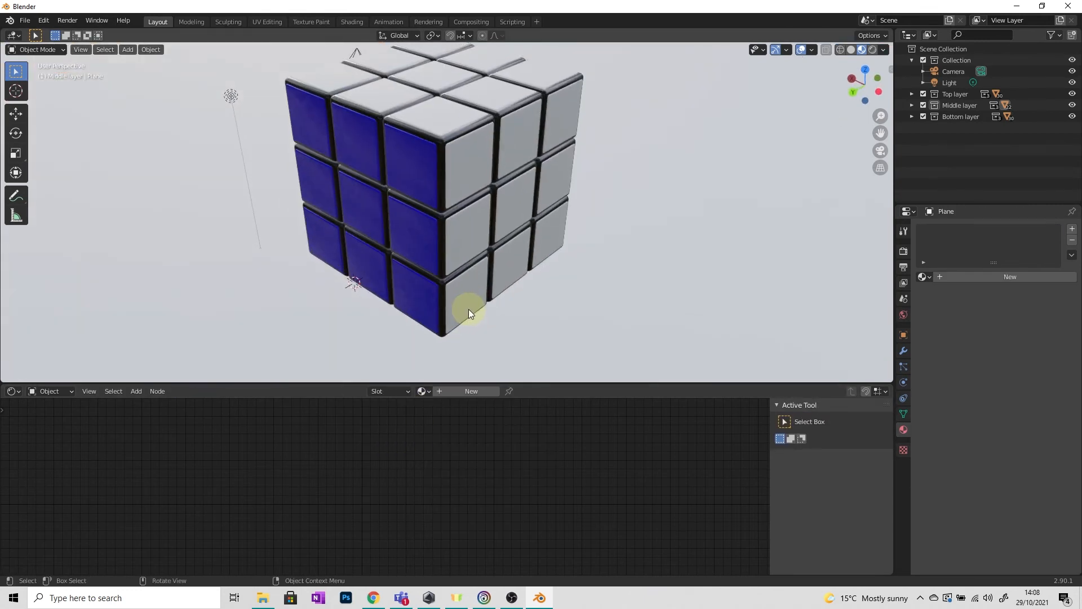
- Switch to Chrome and examine the original Rubik's Cube colour scheme diagram to see which colours adjoin blue
click(373, 597)
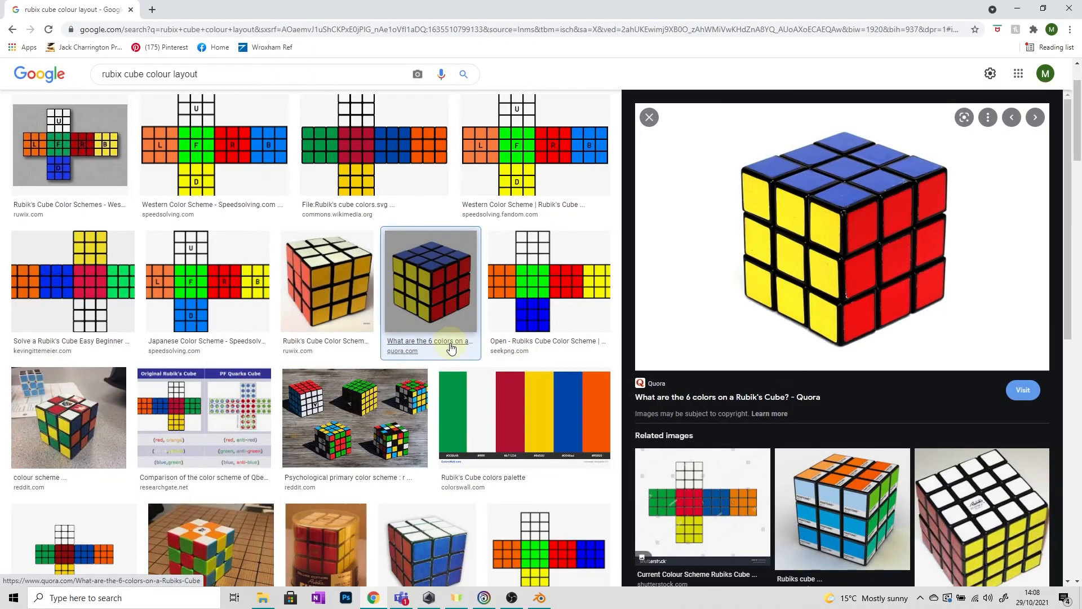
scroll(451, 345, up, 1)
scroll(253, 270, down, 4)
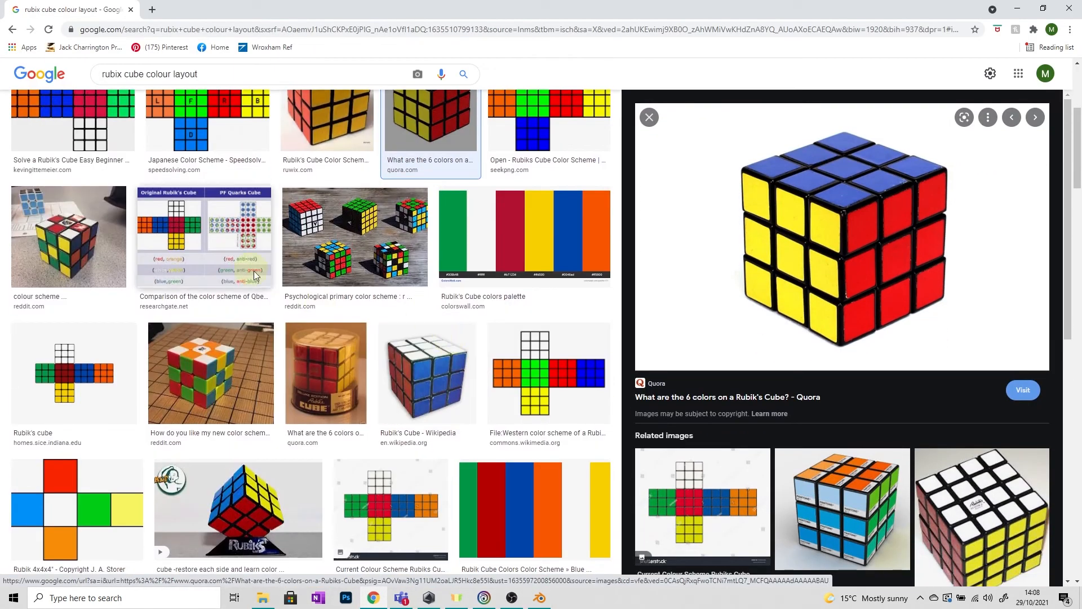
click(224, 263)
scroll(496, 285, up, 5)
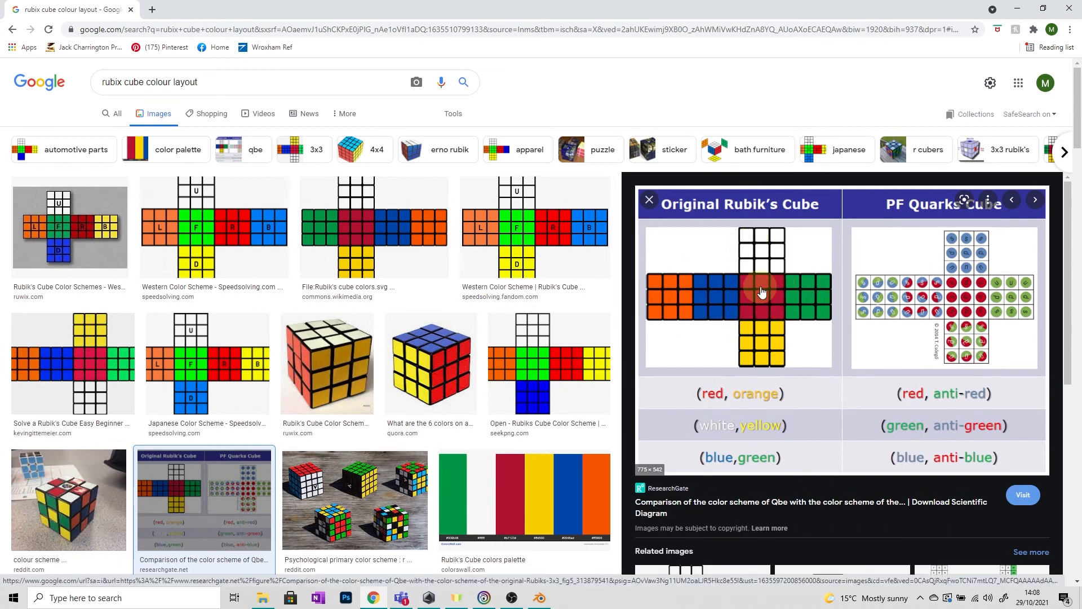
- Back in Blender, create a new material with a red Base Color on the adjacent face's top-row slab beside blue
click(540, 599)
middle_drag(549, 276, 520, 255)
click(357, 161)
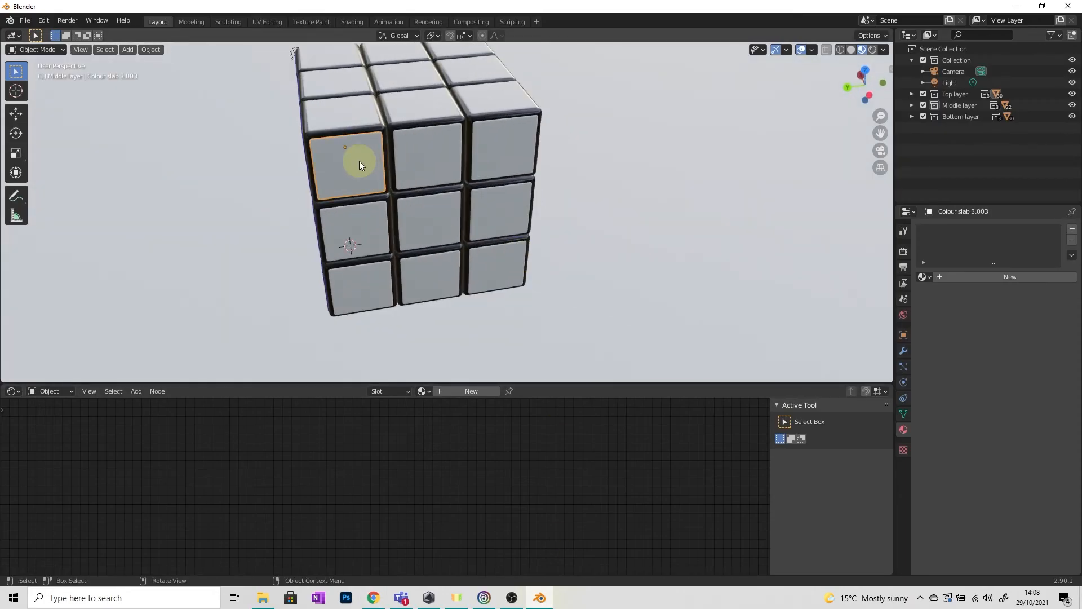
click(472, 393)
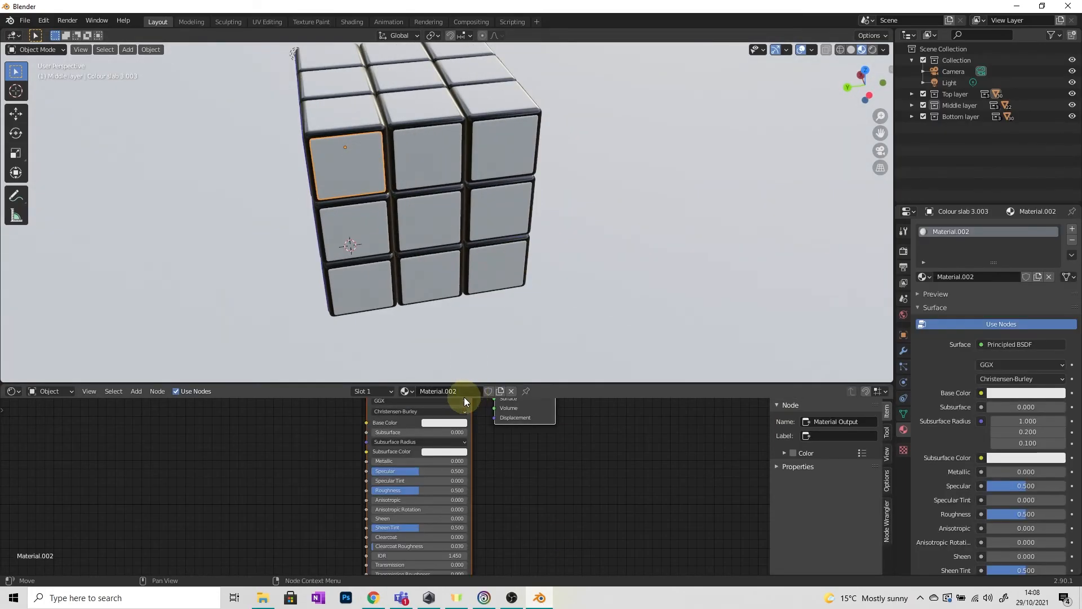
click(439, 422)
drag(462, 332, 460, 360)
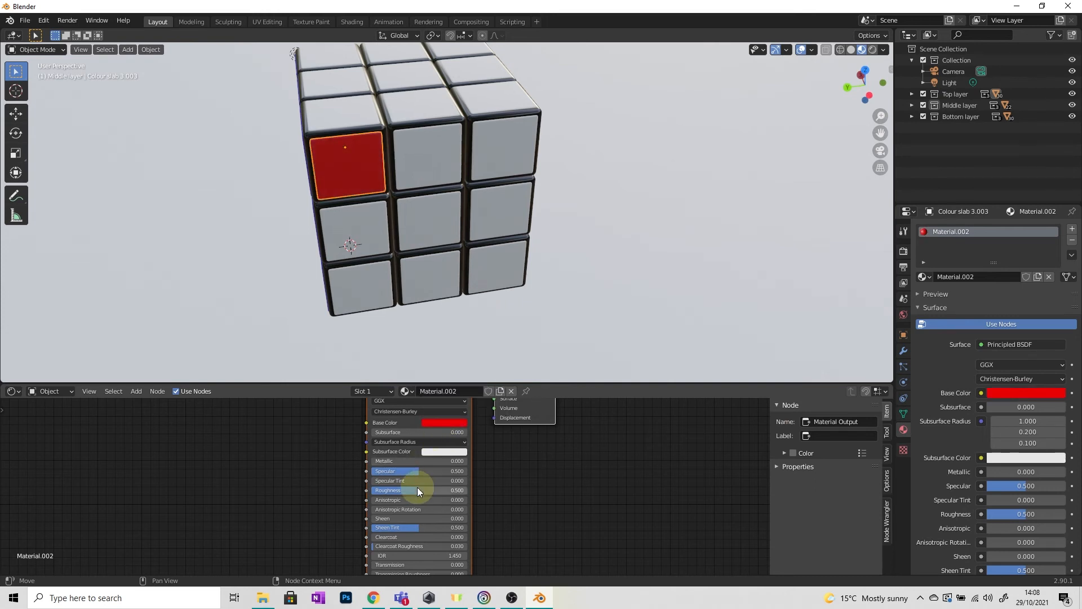
- Check the Blue material's settings and set the red material's Roughness to 0.1
middle_drag(393, 350, 417, 278)
click(371, 179)
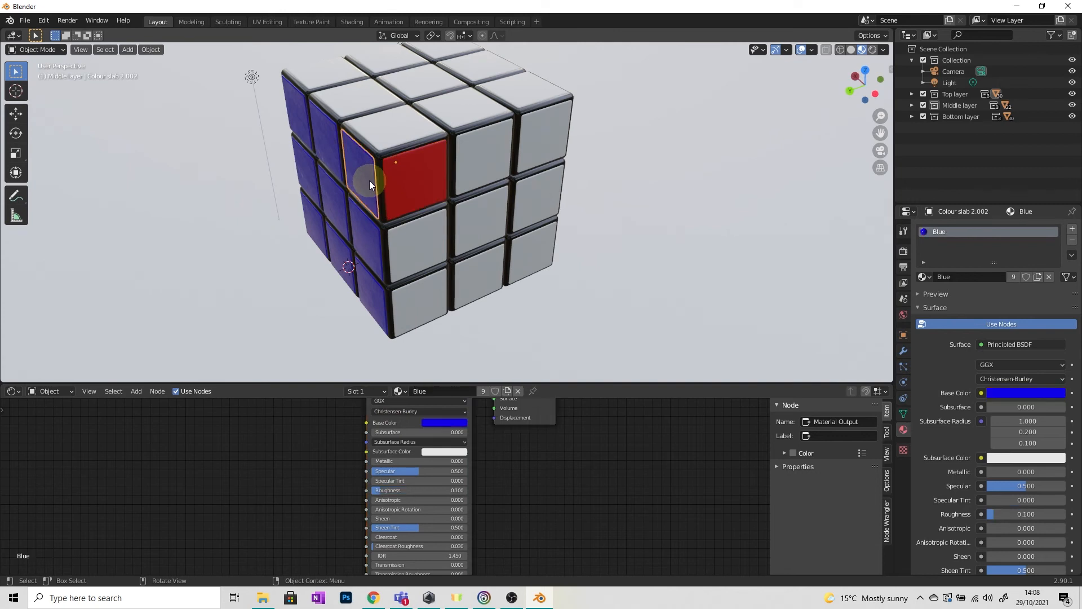
click(415, 187)
click(410, 489)
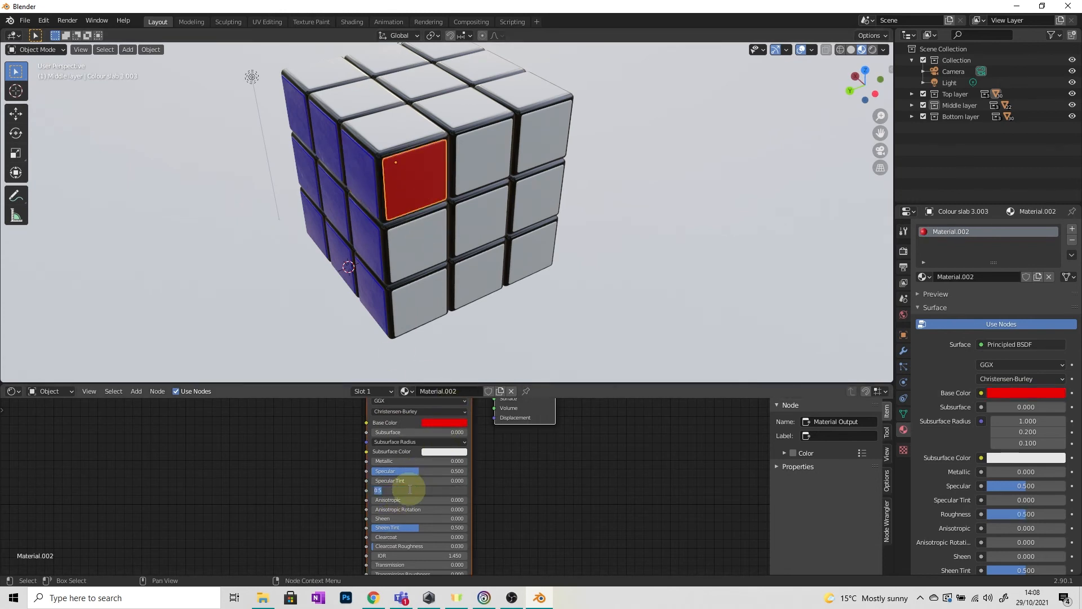
text(0.1)
key(Return)
- Assign the red Material.002 to the two remaining uncoloured slabs in the top row of the red face
click(496, 155)
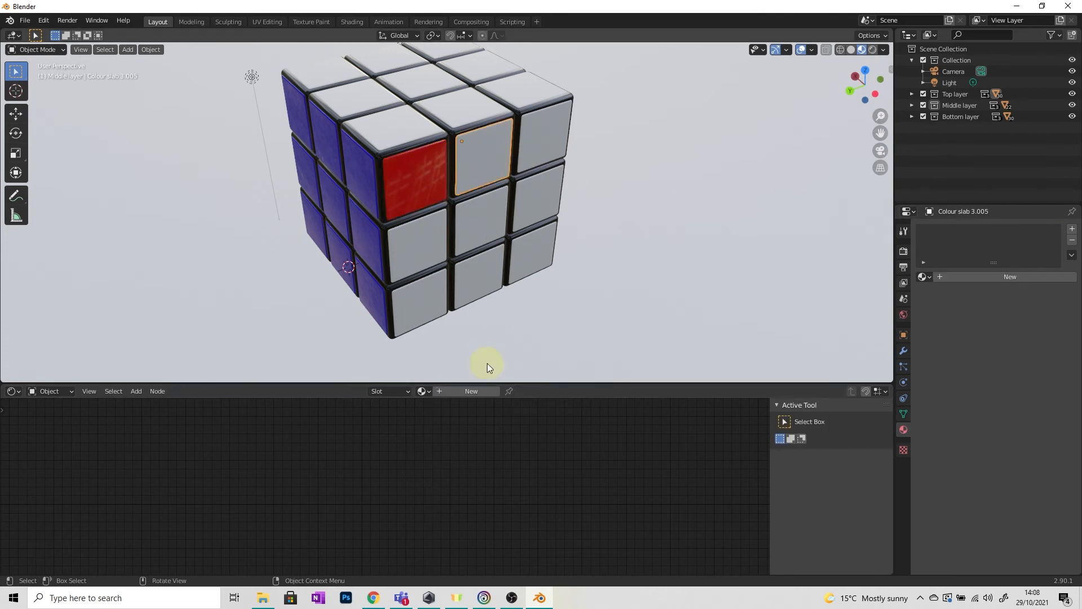
click(421, 391)
click(440, 440)
click(549, 158)
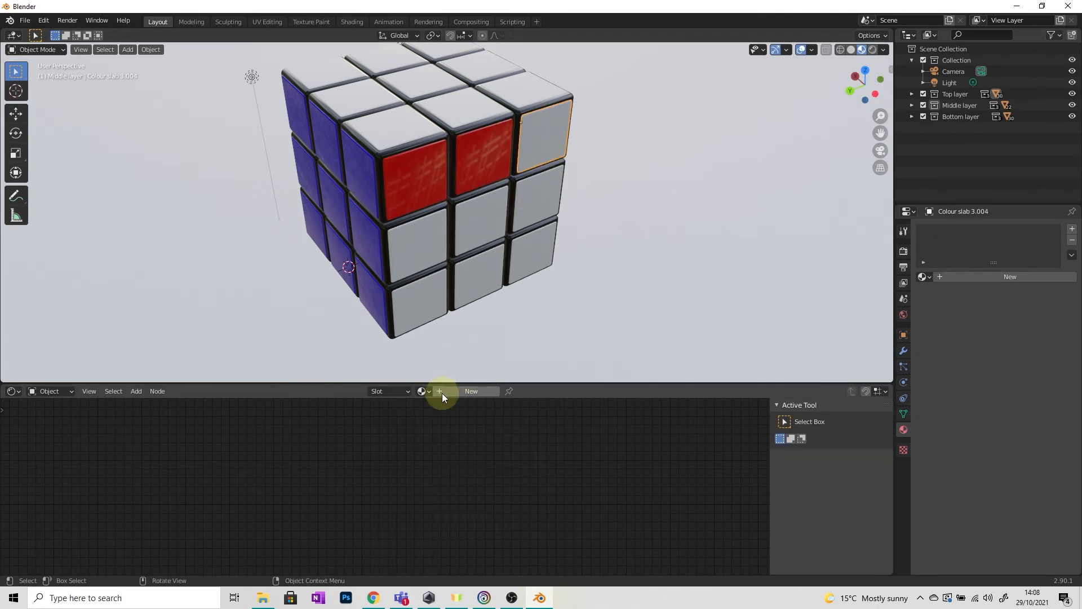
click(423, 391)
click(440, 440)
- Assign the red Material.002 to all three slabs in the middle row of the red face
click(417, 244)
click(423, 391)
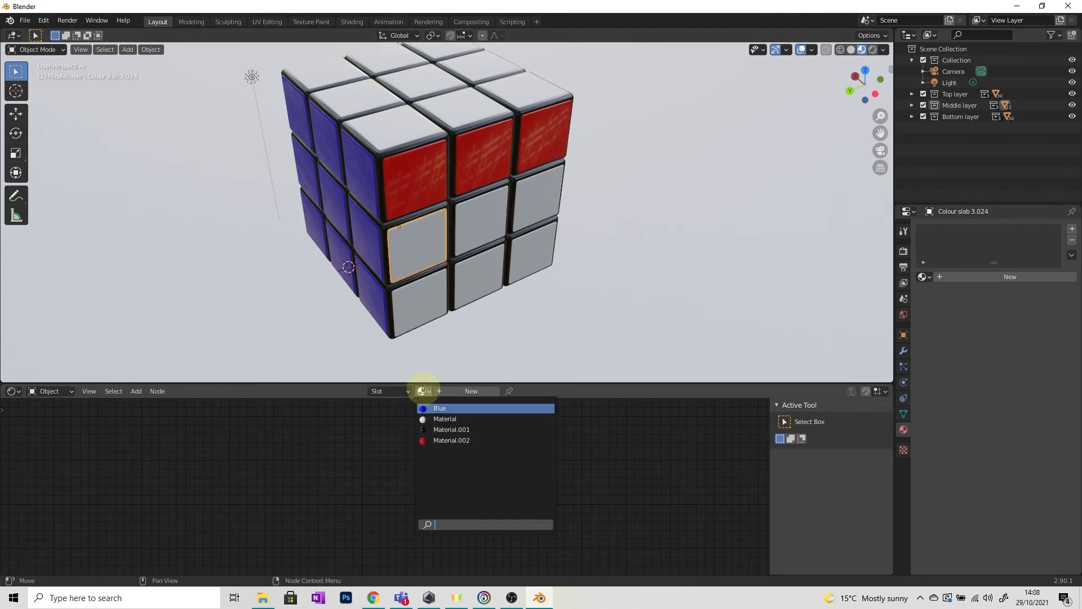
click(441, 440)
click(489, 217)
click(423, 389)
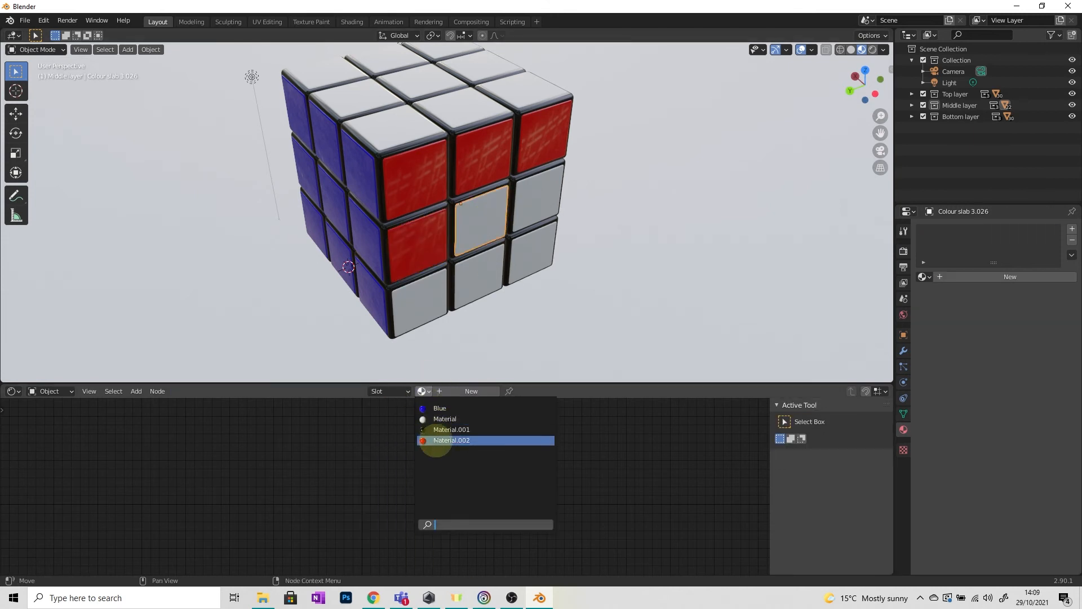
click(439, 441)
click(524, 210)
click(423, 391)
click(439, 440)
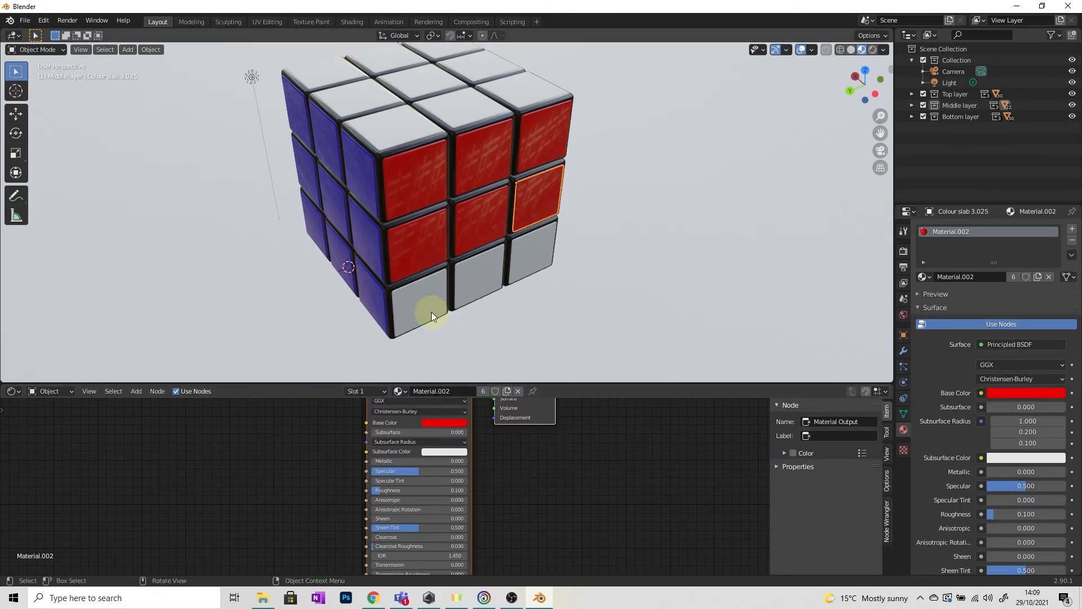
- Assign the red Material.002 to all three slabs in the bottom row of the red face
click(430, 311)
click(423, 391)
click(440, 440)
click(479, 268)
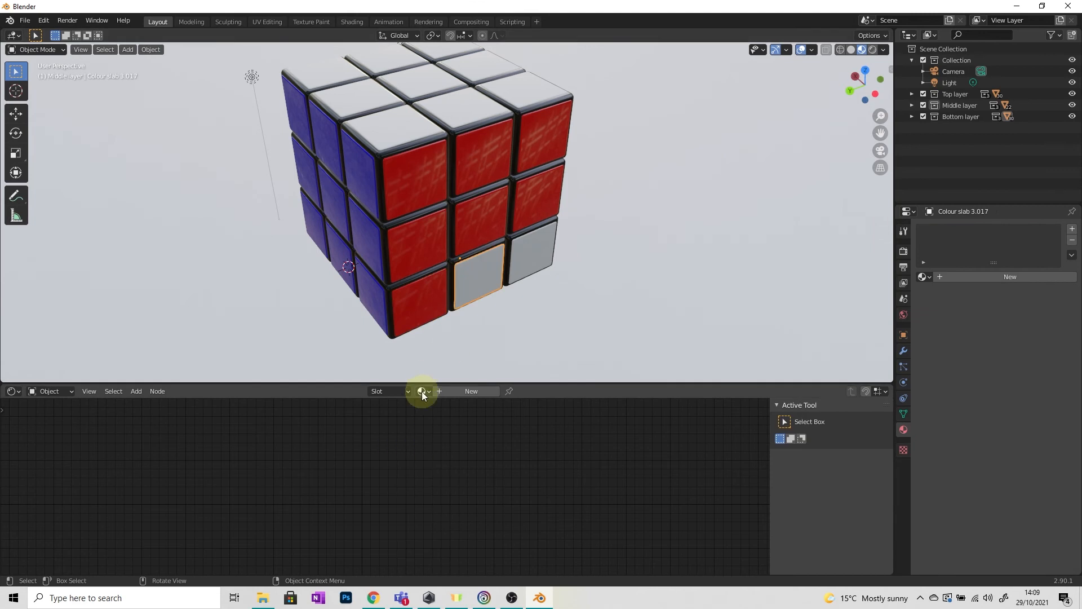
click(422, 390)
click(442, 440)
click(532, 245)
click(422, 390)
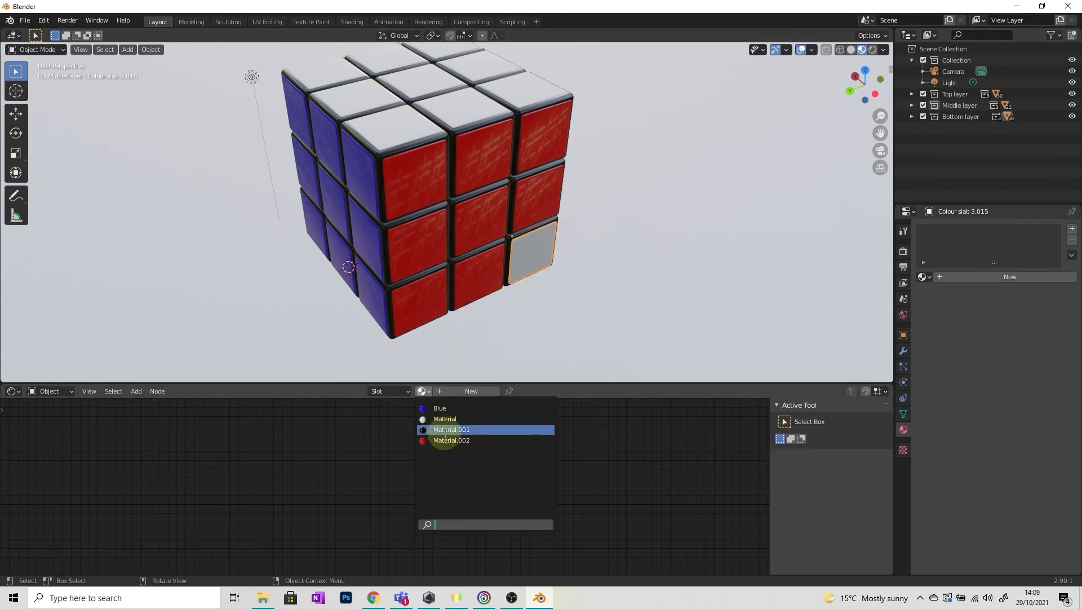
click(443, 440)
- Create a new material with a bright green Base Color on the next face's top-row slab beside red
middle_drag(507, 338, 437, 299)
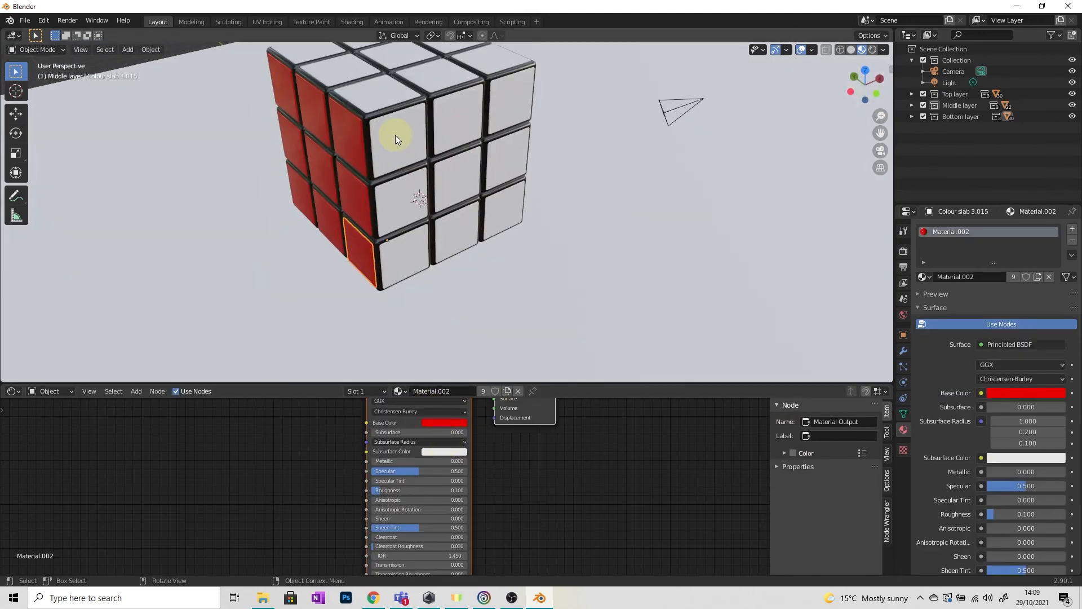
click(395, 134)
click(473, 391)
click(447, 423)
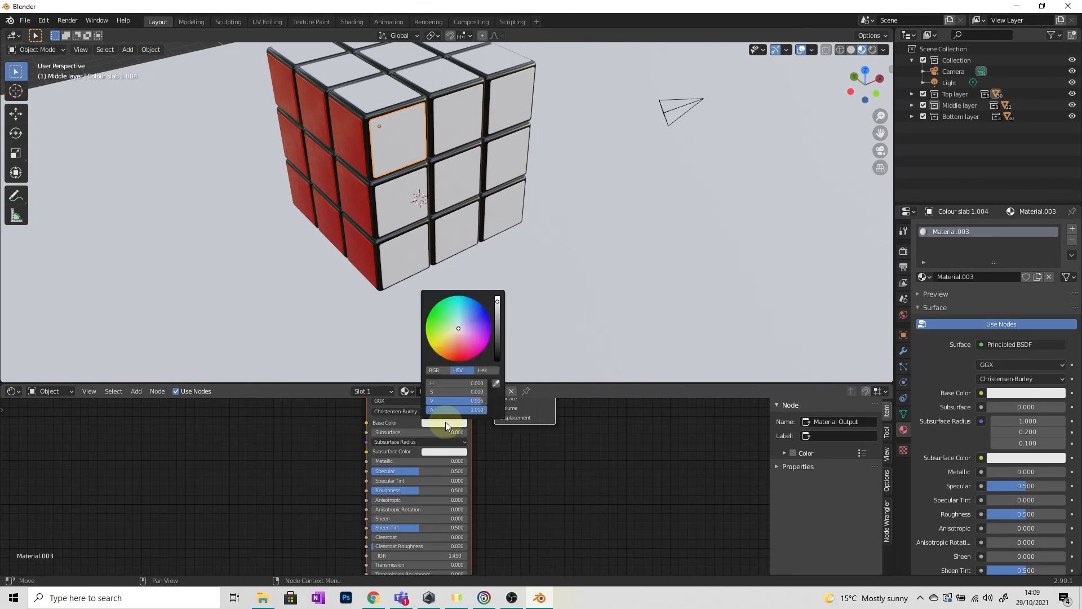
drag(453, 330, 429, 313)
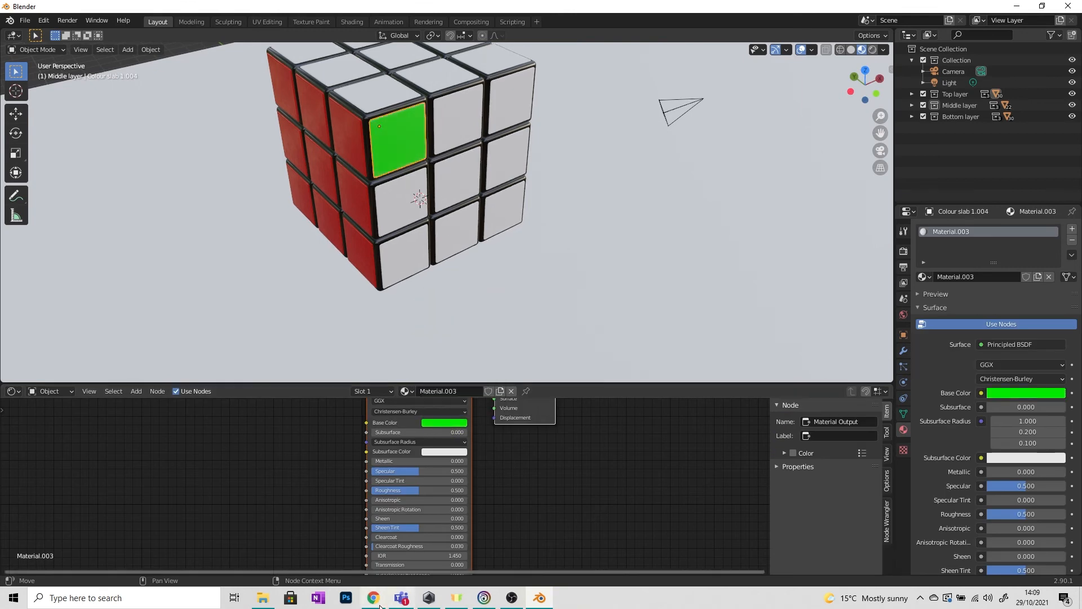
- Switch to Chrome and check the green shade and its place in the original Rubik's Cube diagram, then return to Blender
click(373, 597)
scroll(424, 406, down, 5)
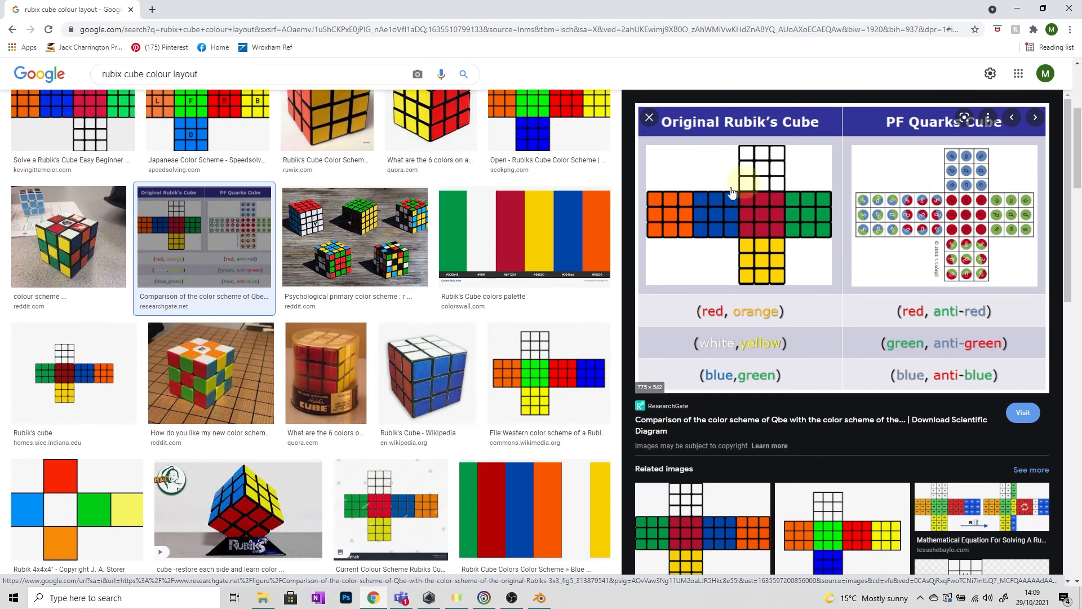
click(1013, 9)
- Darken the green material's Base Color and set its Roughness to 0.1
click(438, 424)
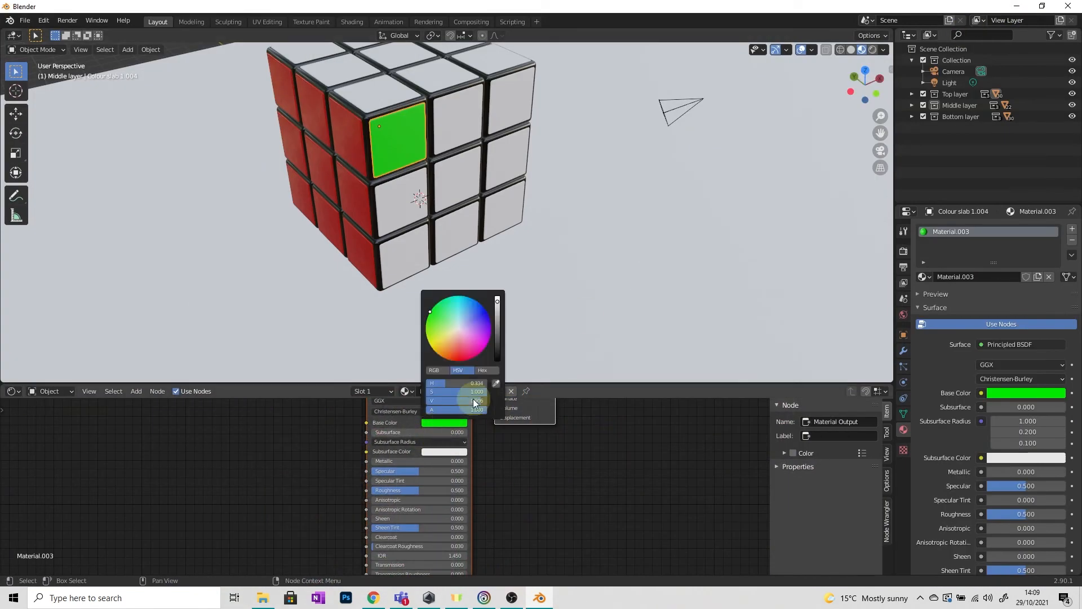
mouse_move(499, 307)
mouse_down()
mouse_move(497, 331)
mouse_move(497, 320)
mouse_up()
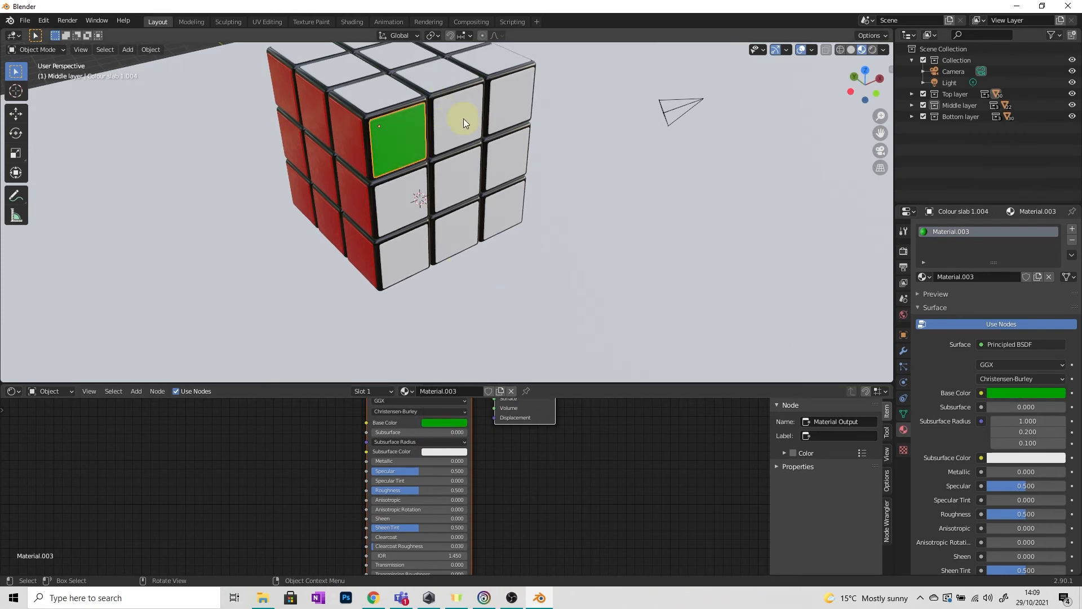
click(414, 493)
text(0.1)
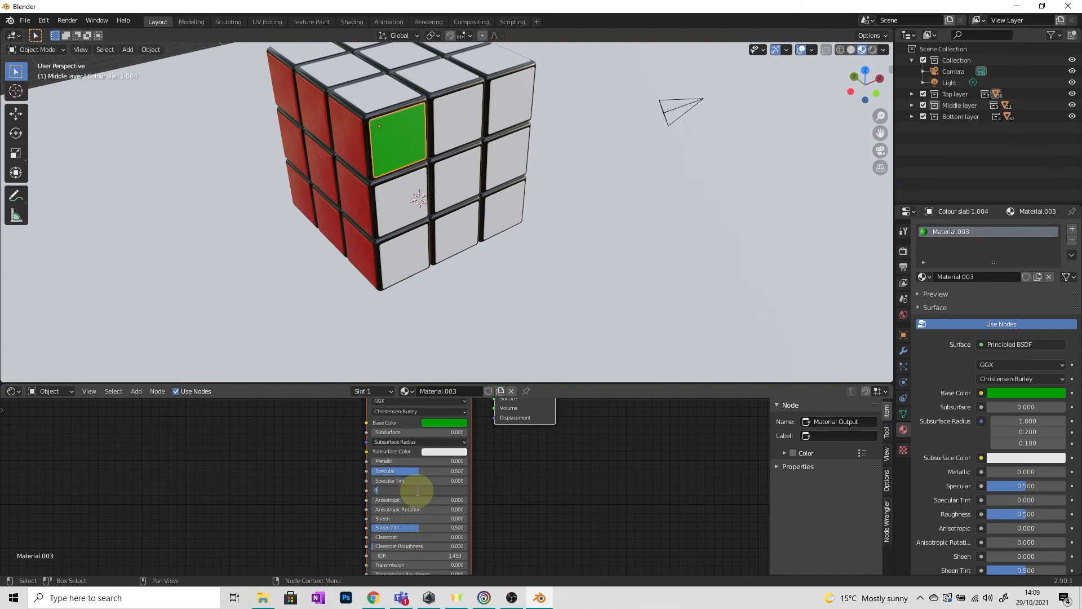
key(Return)
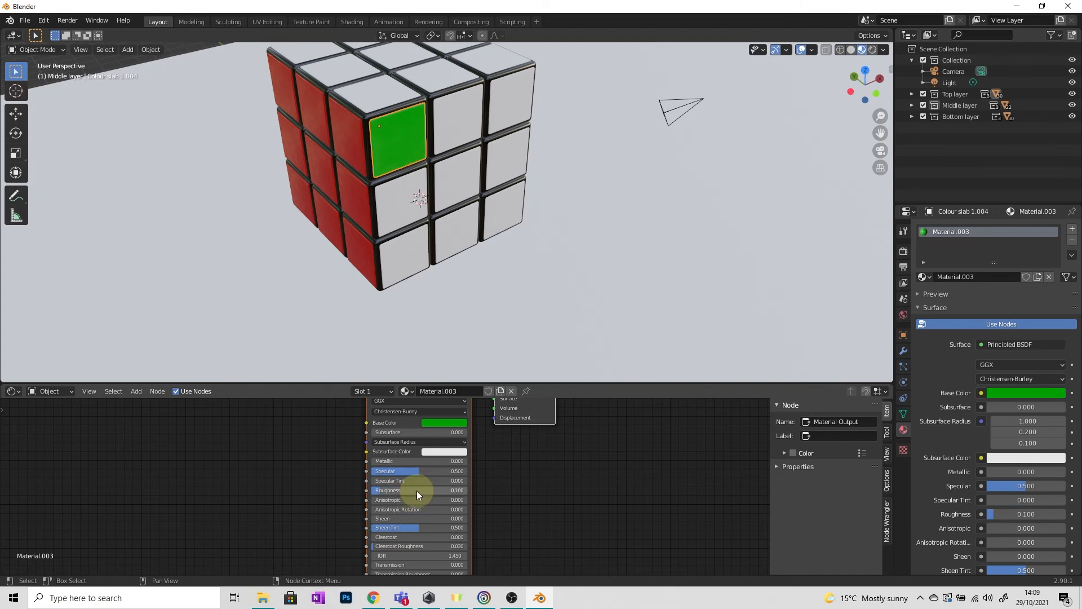
- Assign the green Material.003 to the two remaining uncoloured slabs in the top row of the green face
click(452, 123)
click(423, 390)
click(447, 441)
click(502, 116)
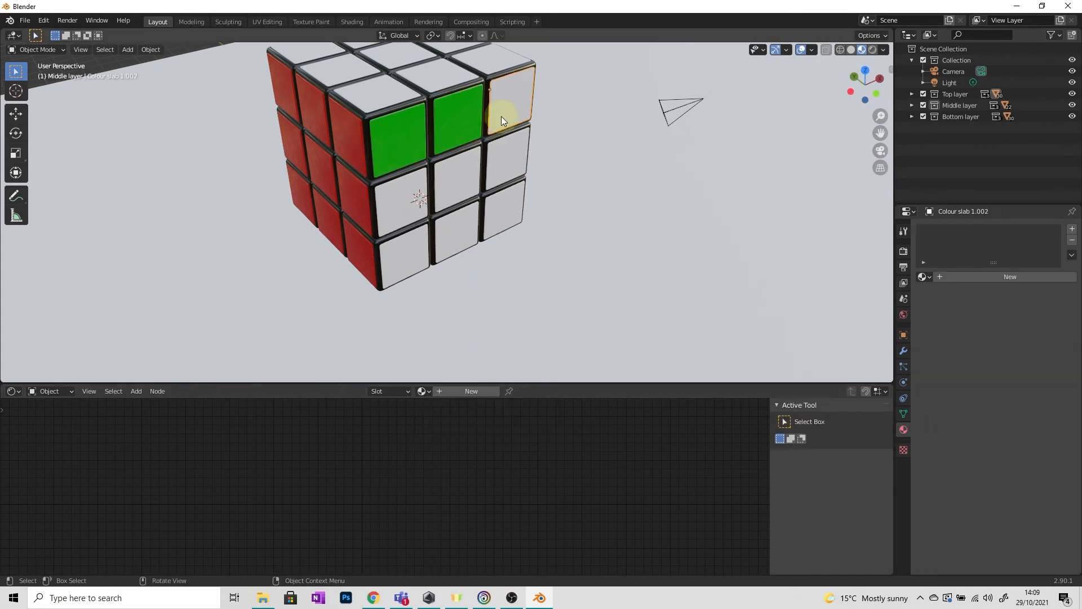
click(423, 390)
click(445, 450)
- Assign the green Material.003 to all three slabs in the middle row of the green face
click(411, 195)
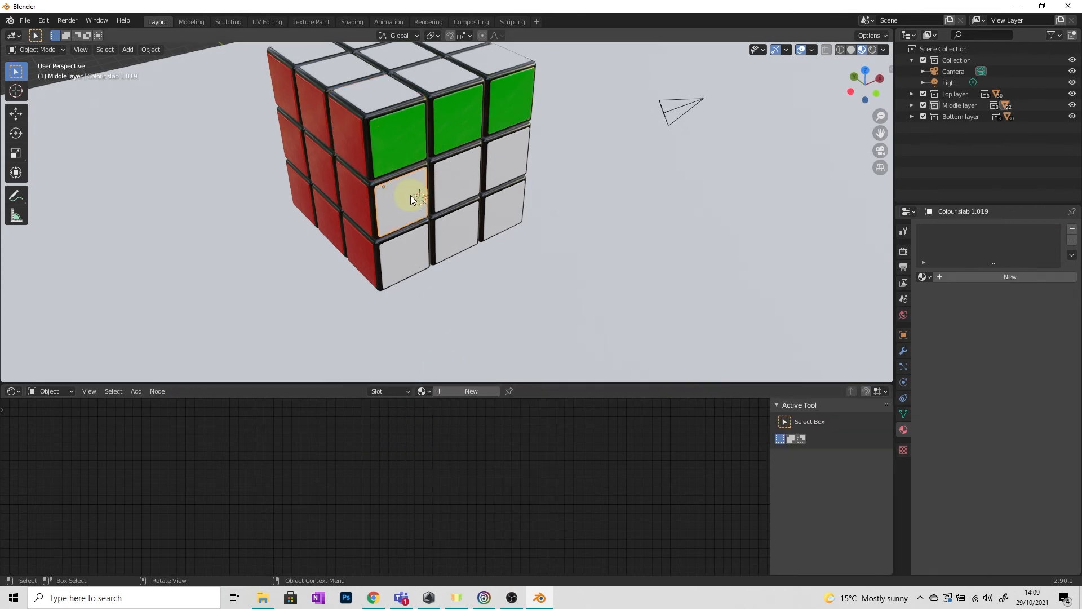
click(422, 391)
click(437, 422)
click(471, 165)
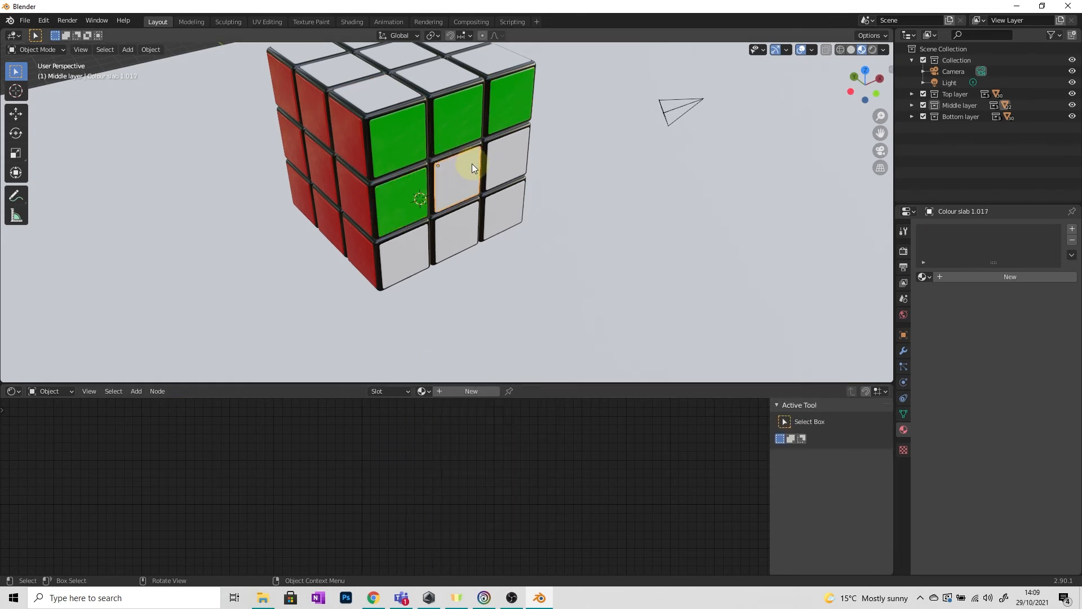
click(423, 391)
click(437, 451)
click(510, 159)
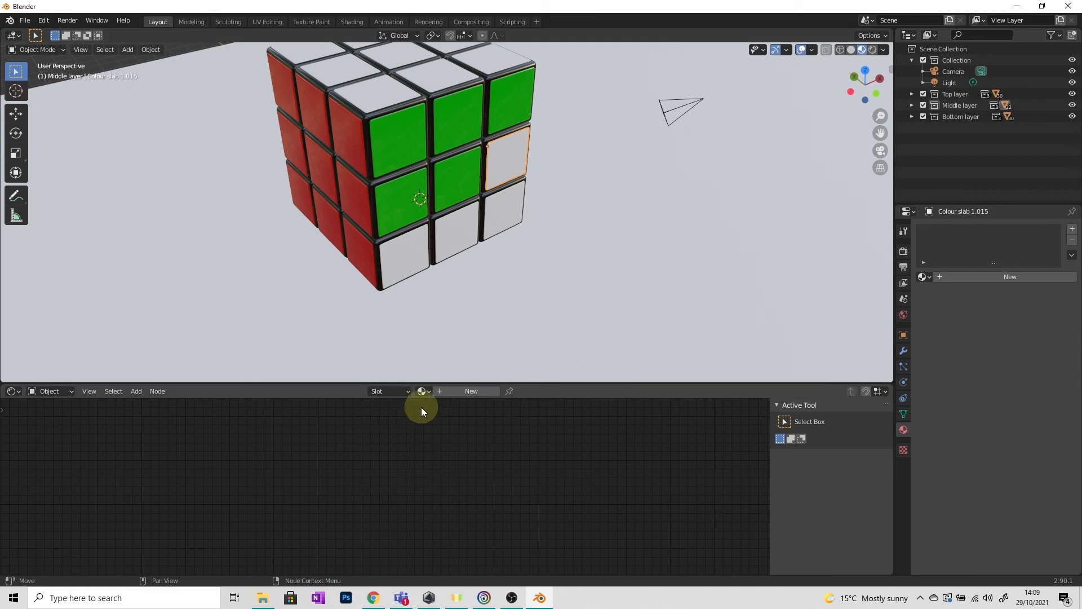
click(423, 391)
click(443, 445)
- Assign the green Material.003 to all three slabs in the bottom row of the green face
click(421, 239)
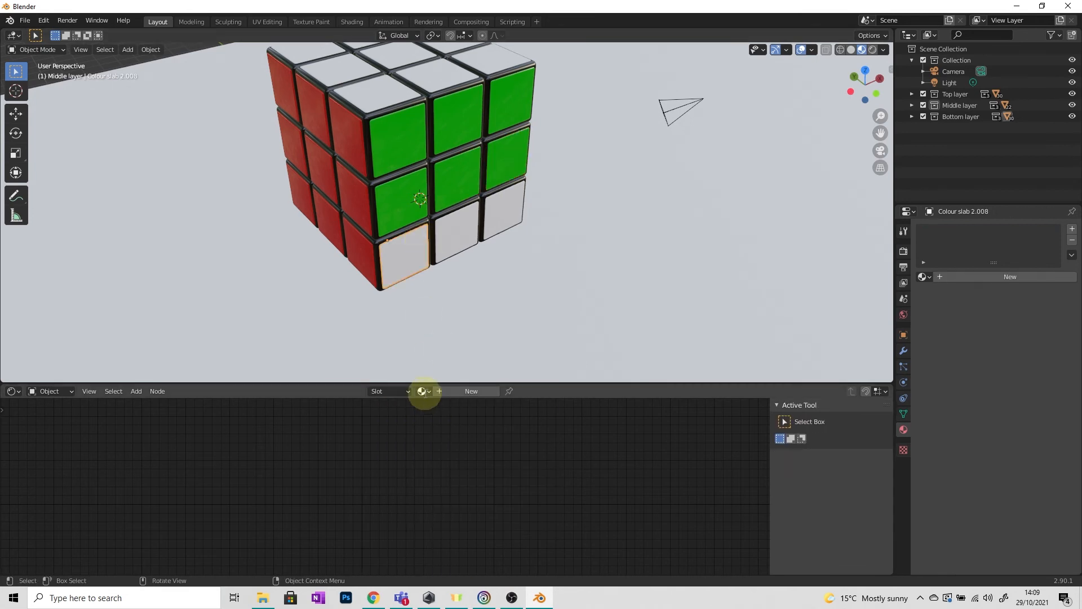
click(423, 391)
click(445, 451)
click(440, 238)
click(423, 390)
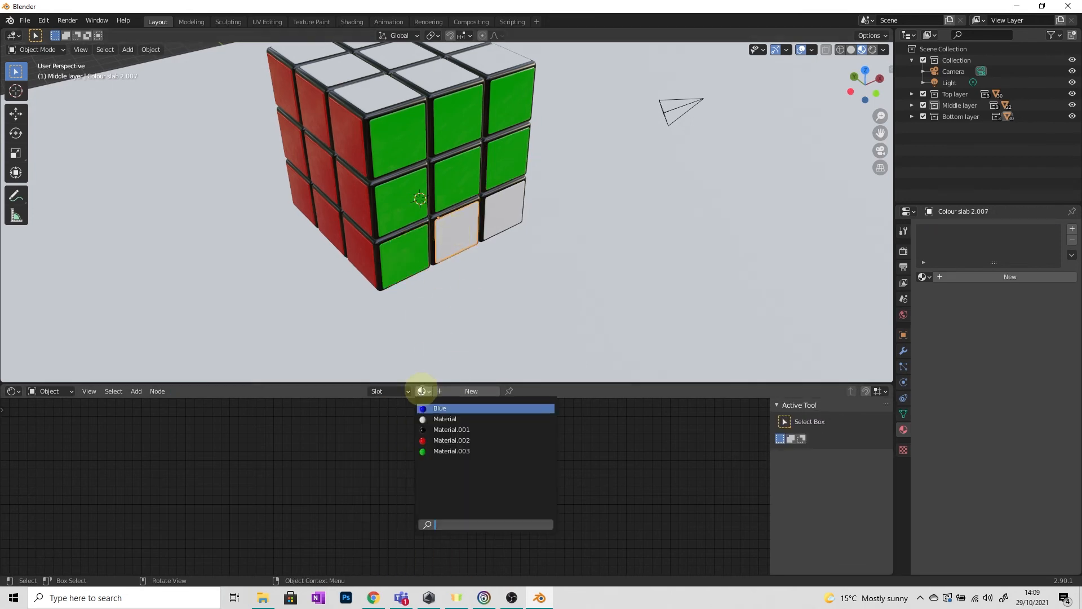
click(445, 451)
click(504, 208)
click(423, 391)
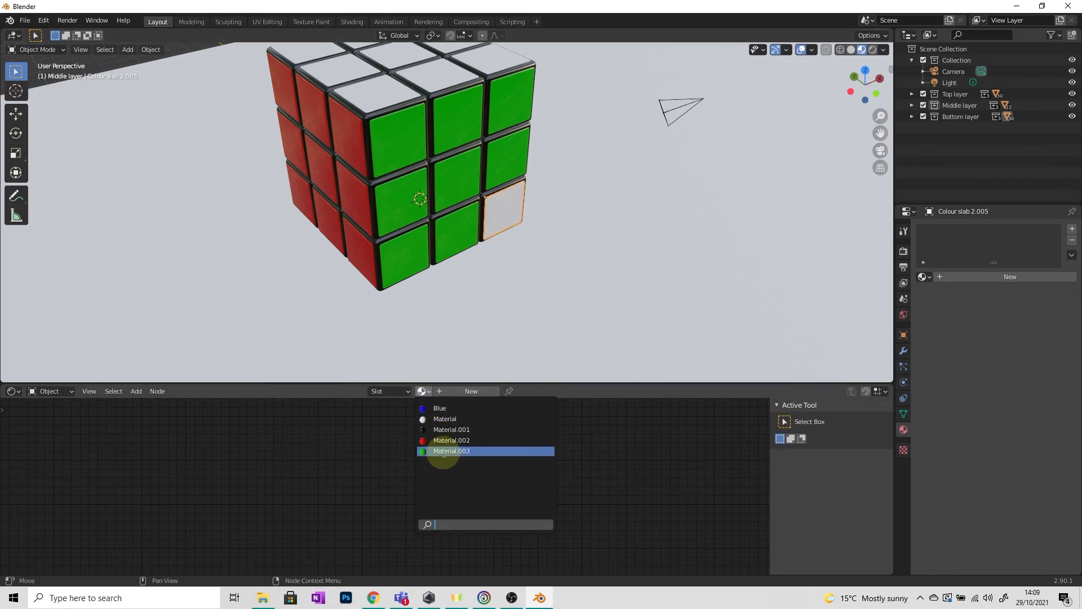
click(445, 451)
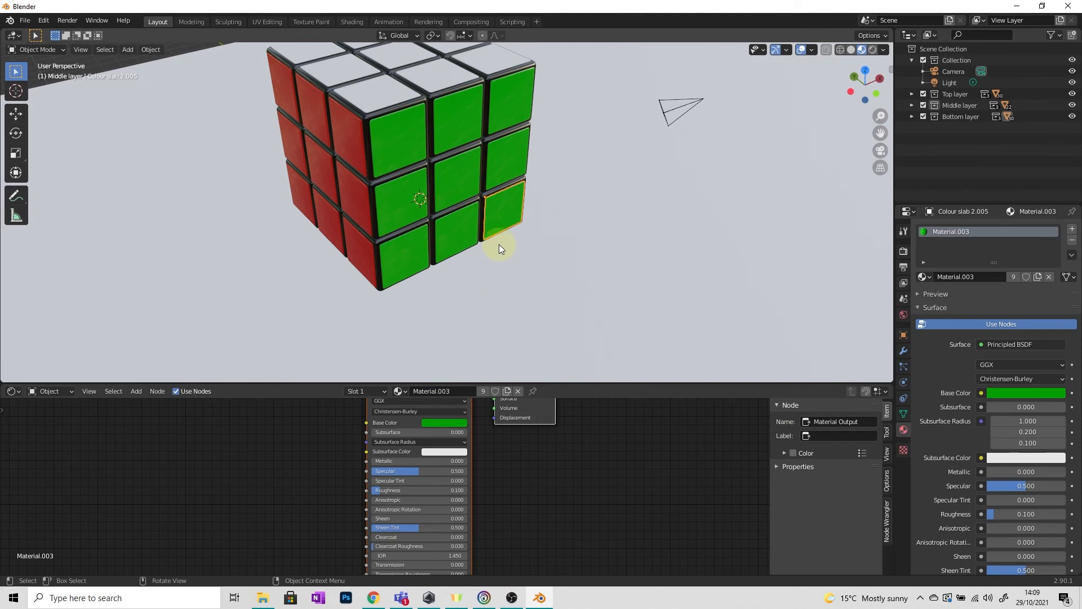
- Switch to Chrome and examine the original Rubik's Cube diagram for the remaining side face's colour, then return to Blender
middle_drag(499, 245, 373, 243)
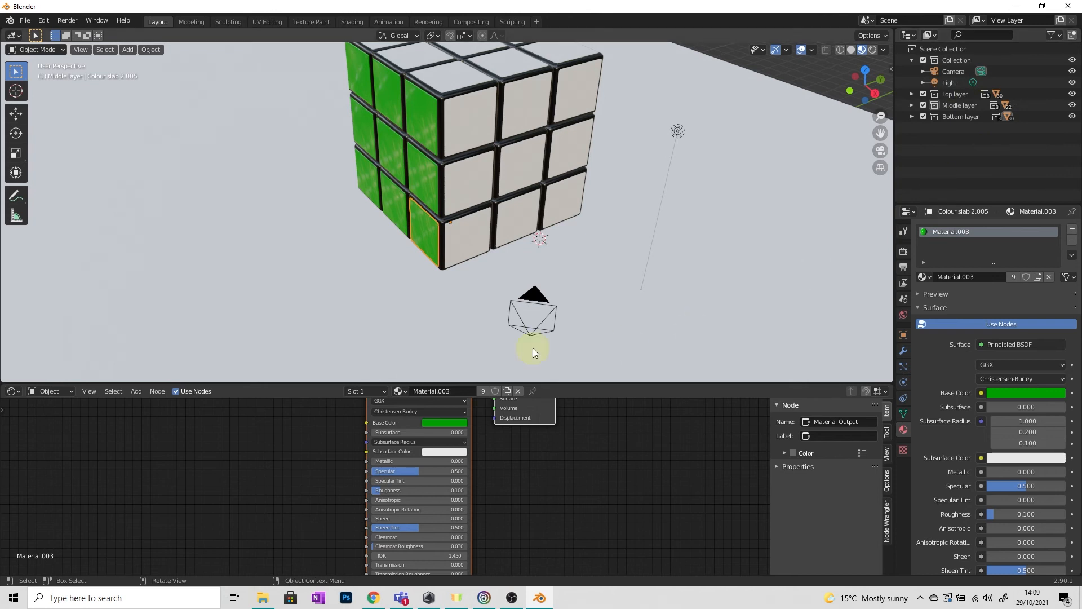
click(381, 601)
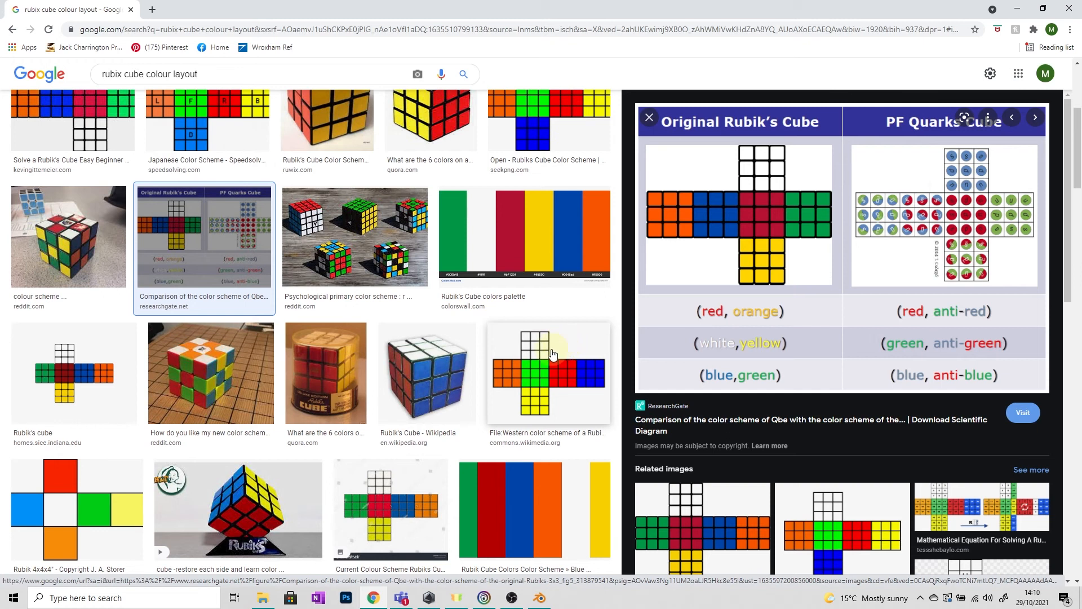
key(alt+Tab)
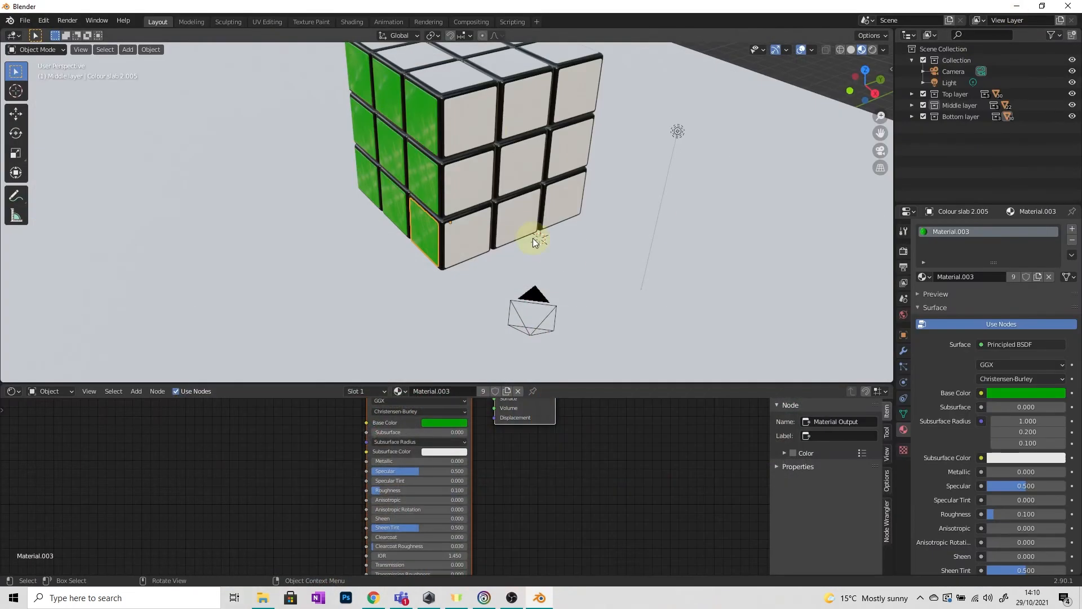
- Create a new material with an orange Base Color and Roughness 0.1 on the last side face's top-row slab beside green
click(485, 127)
click(475, 391)
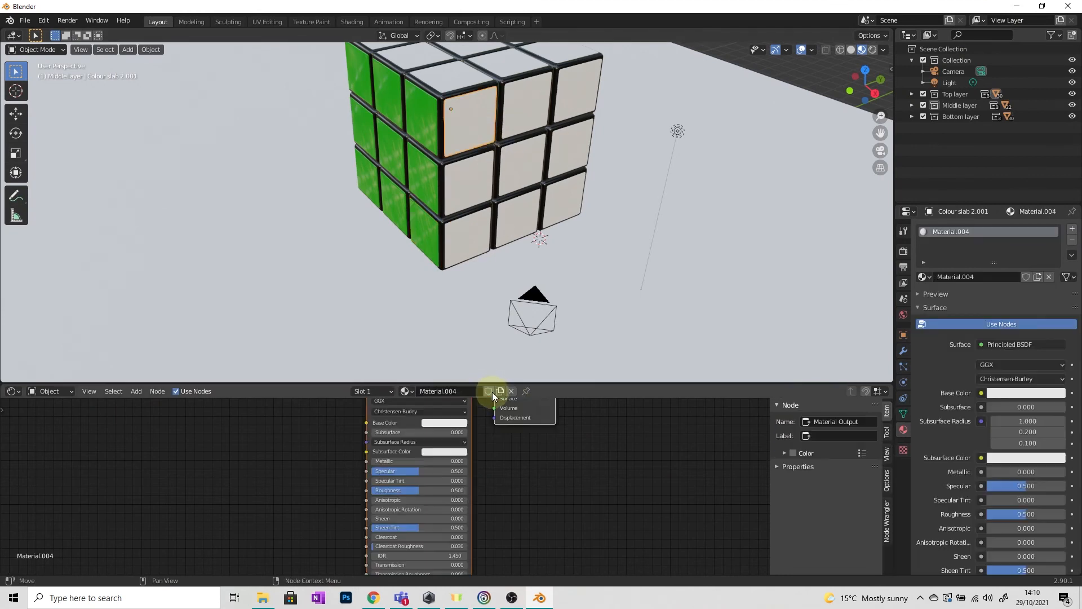
click(443, 424)
click(442, 357)
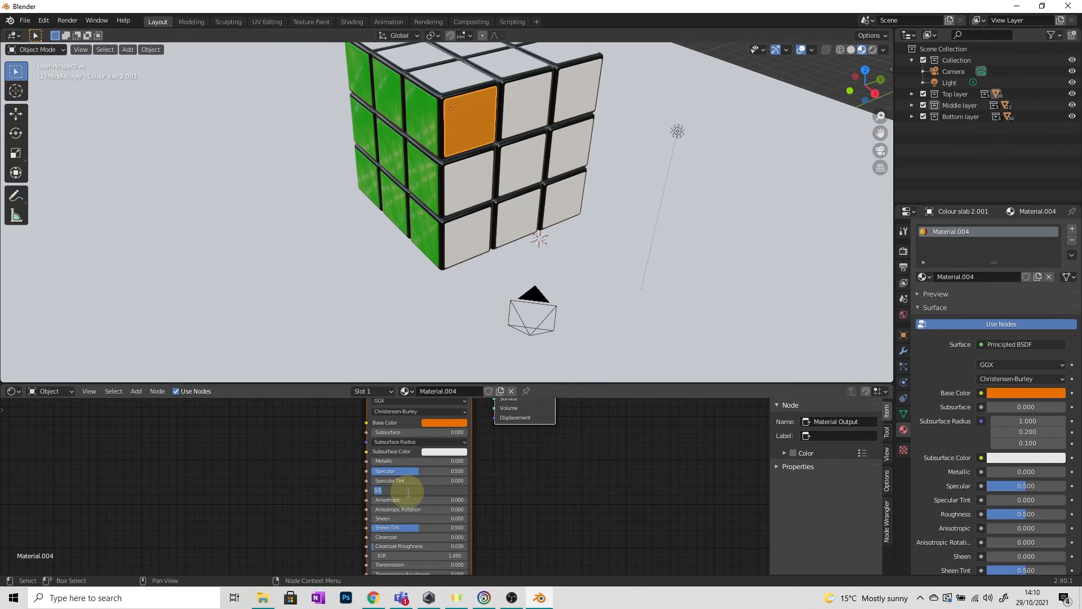
- Assign the orange Material.004 to the two remaining uncoloured slabs in the top row of the orange face
click(507, 127)
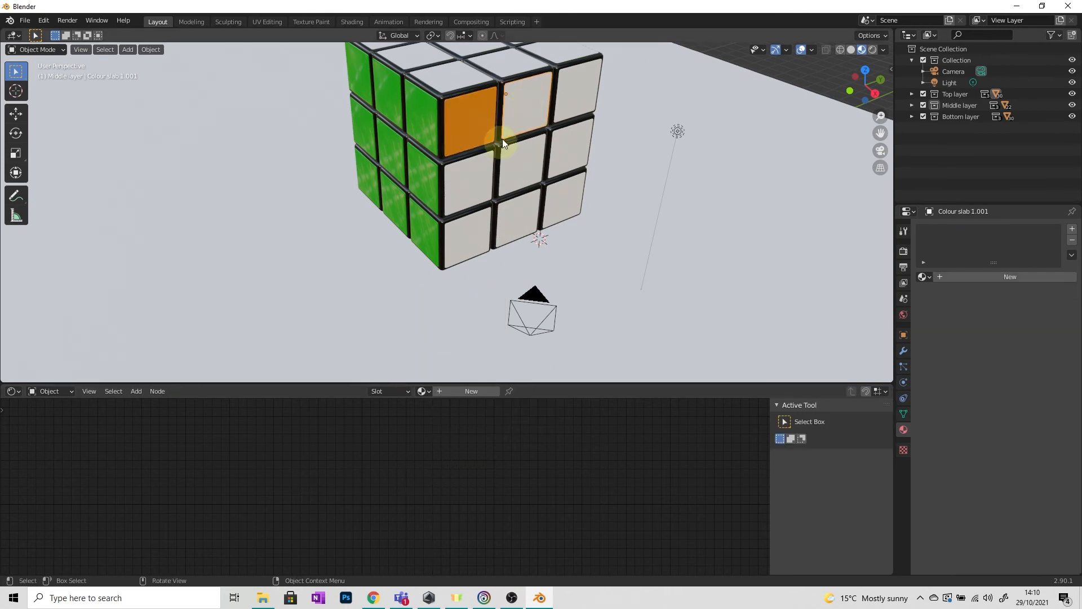
click(424, 391)
click(451, 461)
click(564, 140)
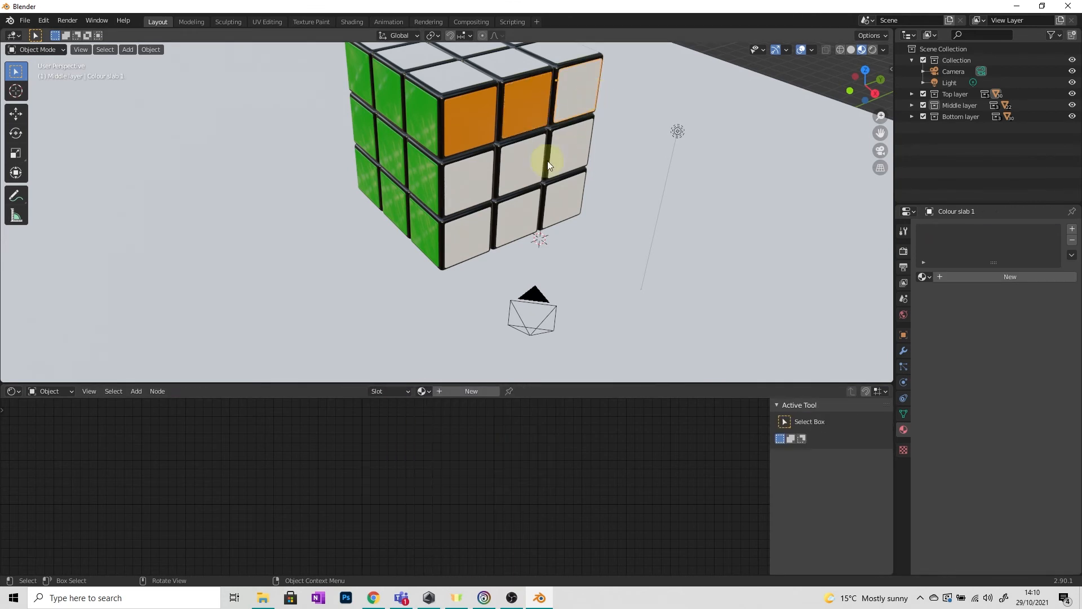
click(424, 391)
click(451, 461)
- Assign the orange Material.004 to all three slabs in the middle row of the orange face
click(484, 176)
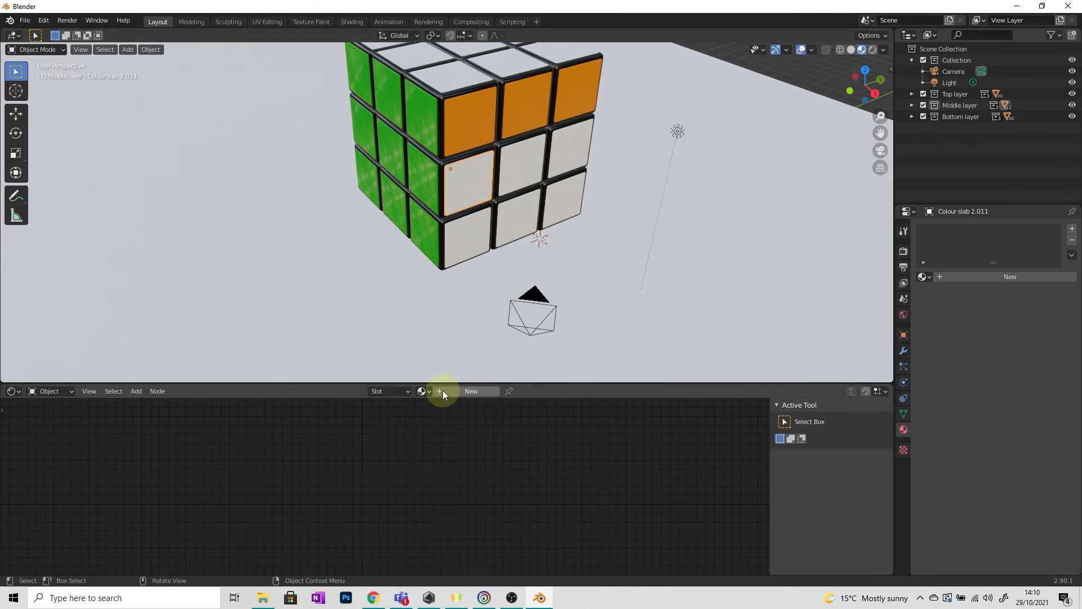
click(424, 391)
click(450, 462)
click(524, 163)
click(424, 391)
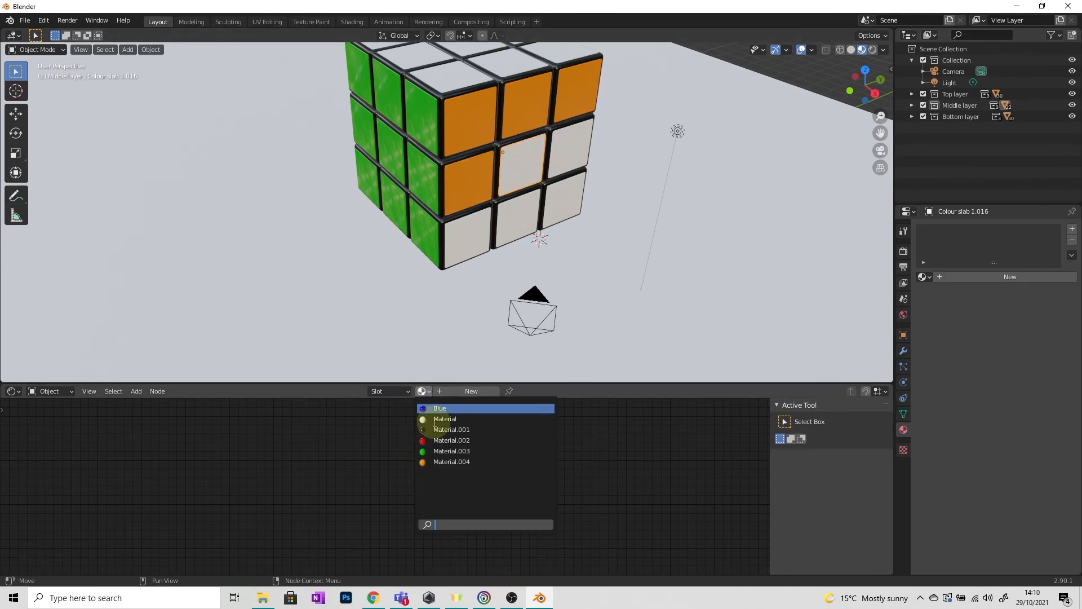
click(451, 461)
click(566, 147)
click(424, 391)
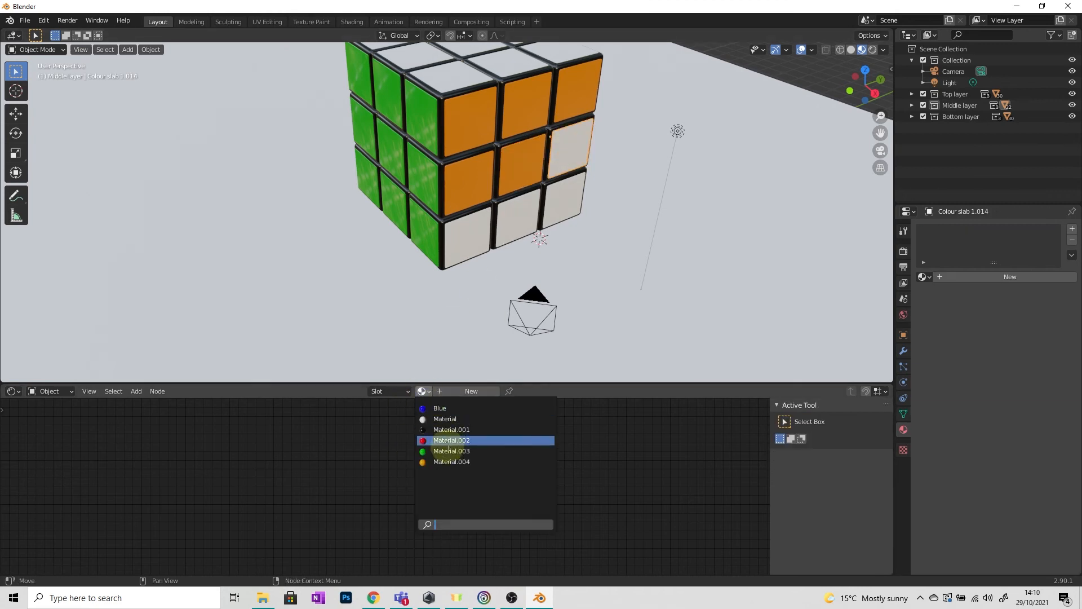
click(450, 461)
- Assign the orange Material.004 to all three slabs in the bottom row of the orange face
click(471, 237)
click(424, 391)
click(450, 461)
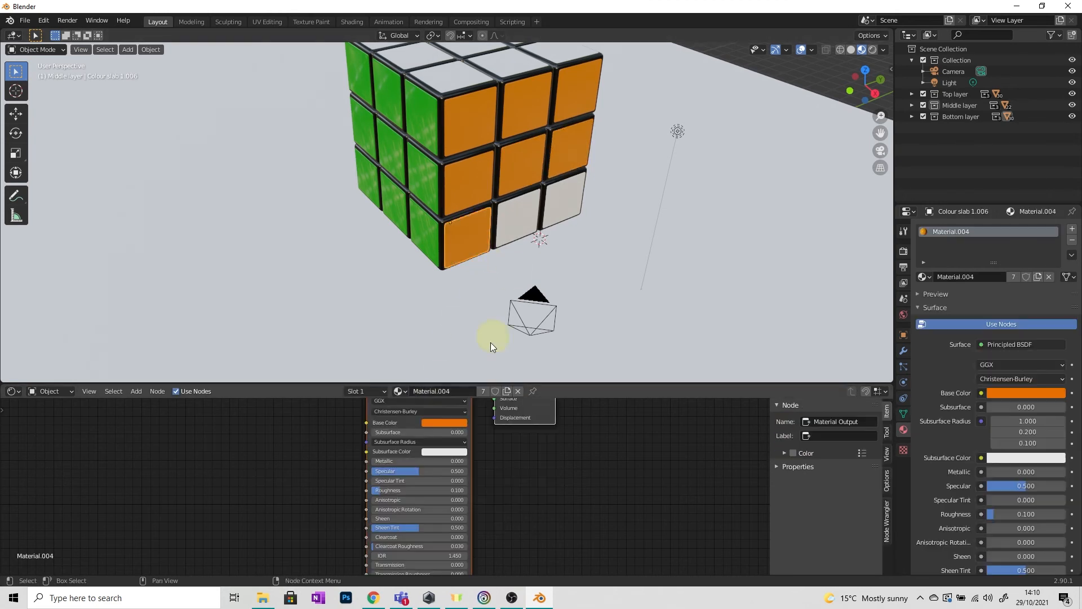
click(516, 217)
click(423, 391)
click(450, 462)
click(560, 193)
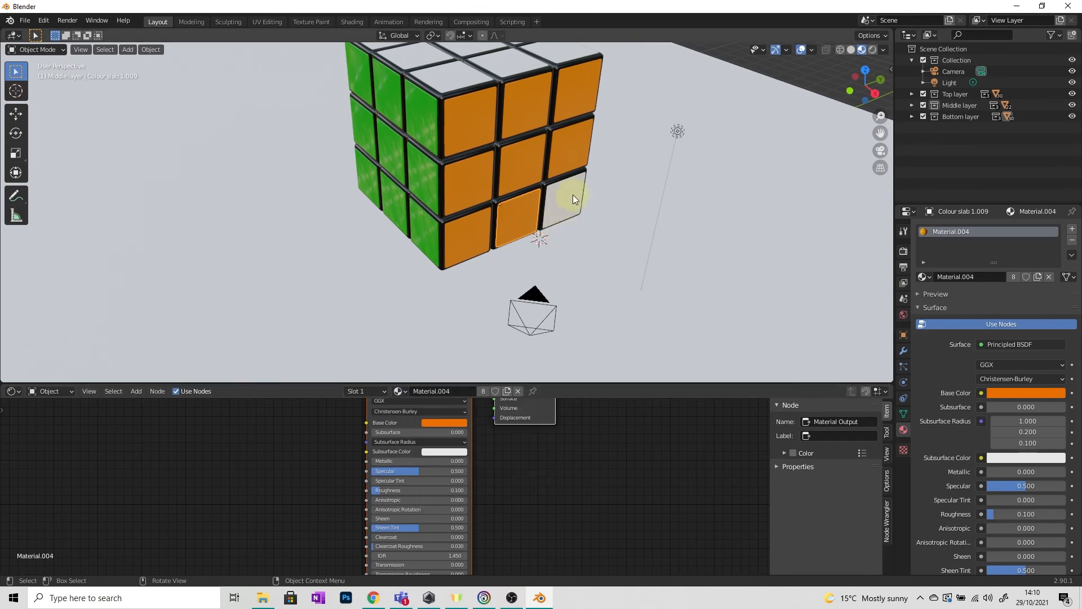
click(423, 392)
click(451, 462)
- Switch to Chrome and check the original Rubik's Cube diagram for the top face's colour, then return to Blender
middle_drag(483, 375, 712, 249)
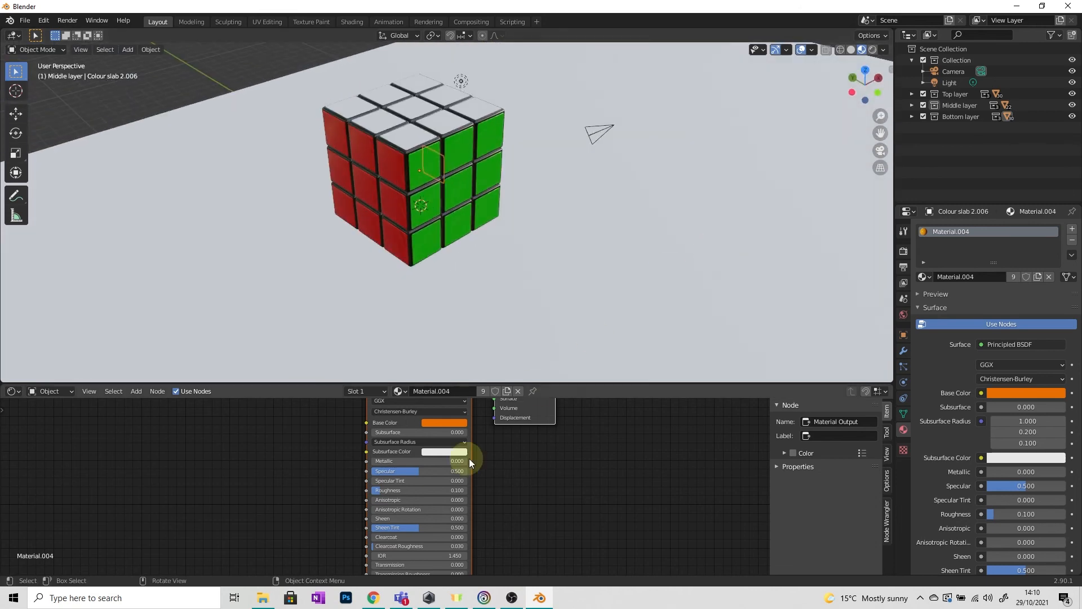
click(374, 599)
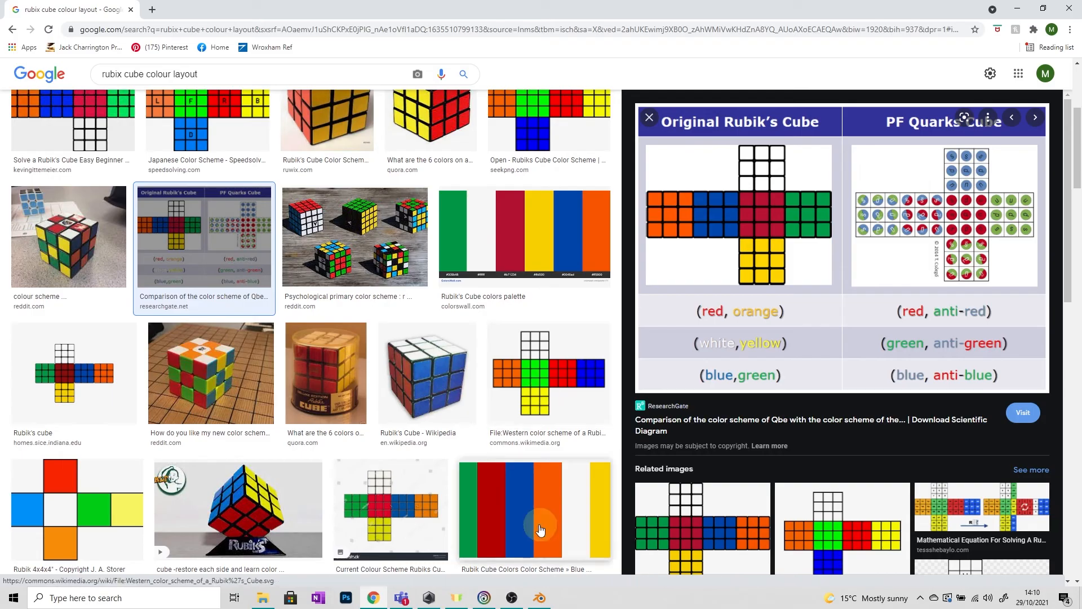
click(539, 596)
- Create a new material with a yellow Base Color and Roughness 0.1 on the top face's corner slab between red and green
mouse_move(489, 246)
middle_down()
mouse_move(454, 252)
mouse_move(452, 283)
mouse_move(495, 265)
mouse_move(468, 248)
middle_up()
click(378, 174)
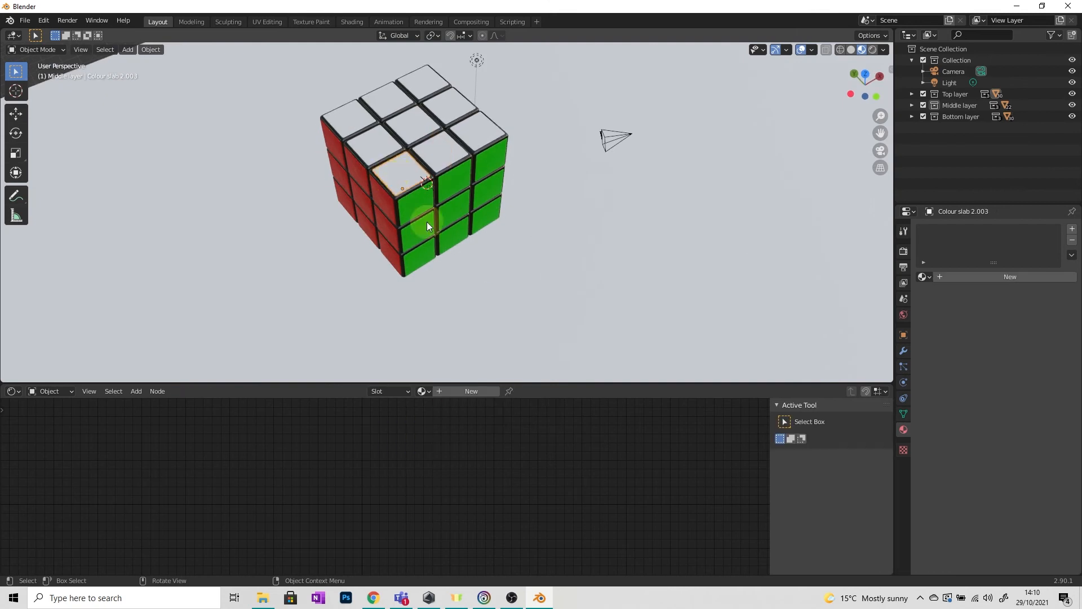
click(451, 394)
click(442, 423)
drag(456, 342, 424, 350)
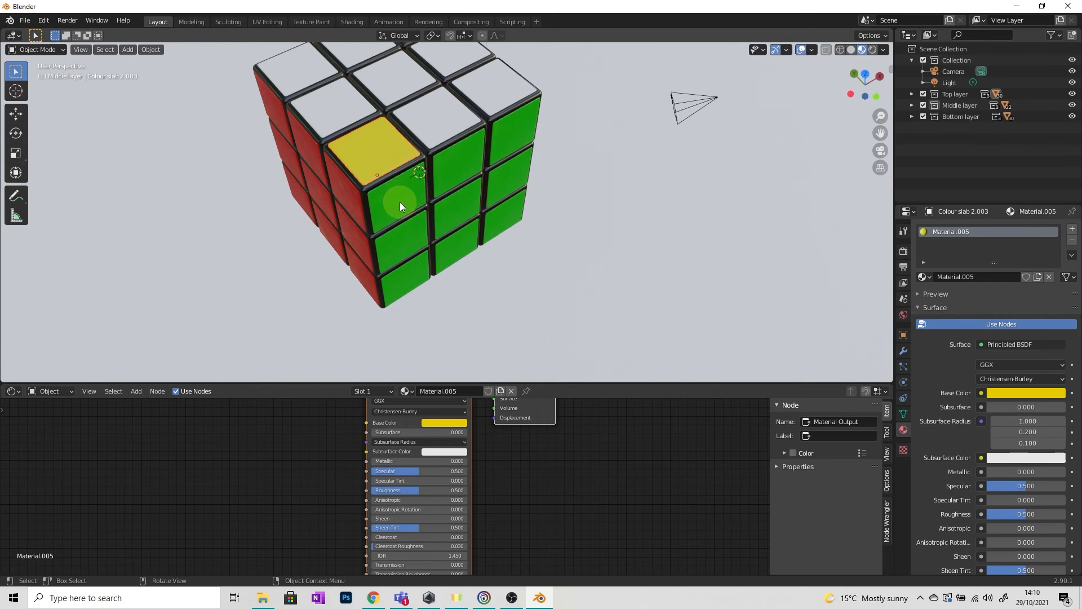
middle_drag(400, 202, 458, 354)
click(445, 423)
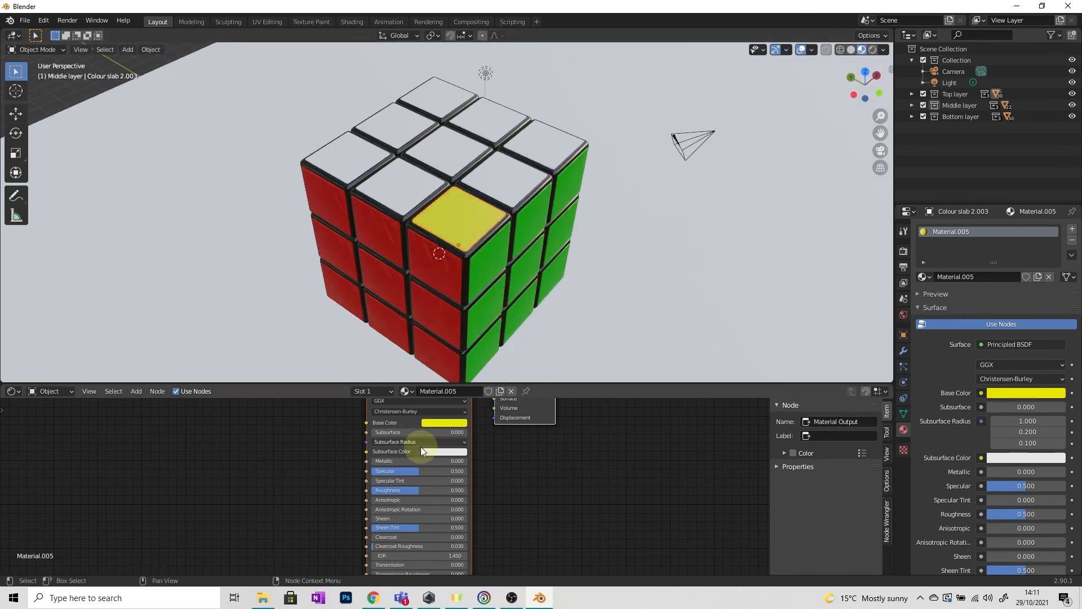
click(397, 489)
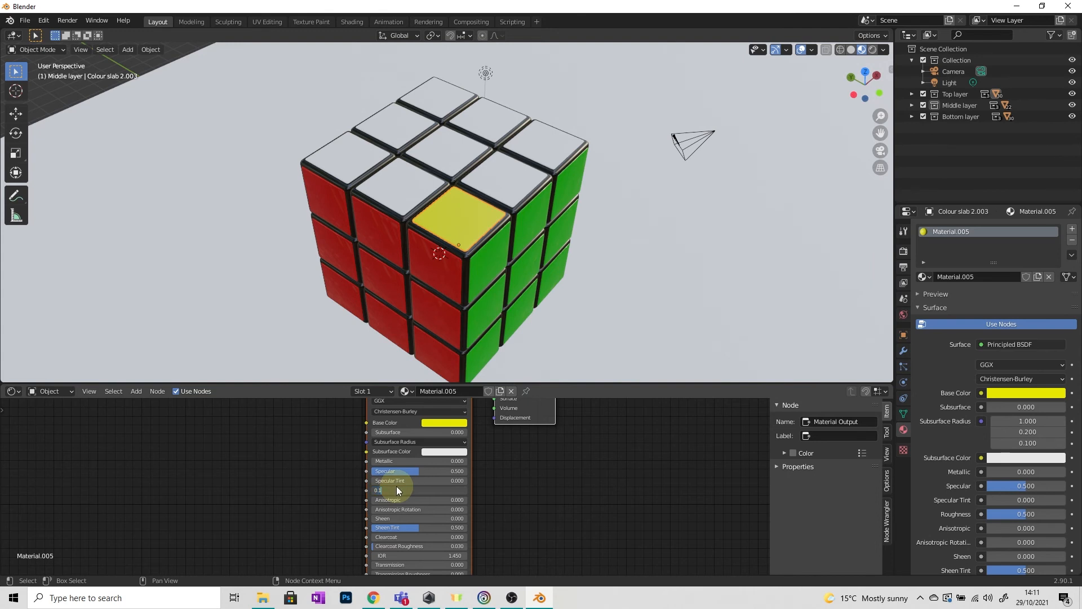
text(0.1)
key(Return)
- Assign the yellow Material.005 to the two remaining top-face slabs along the red edge
click(400, 177)
click(421, 390)
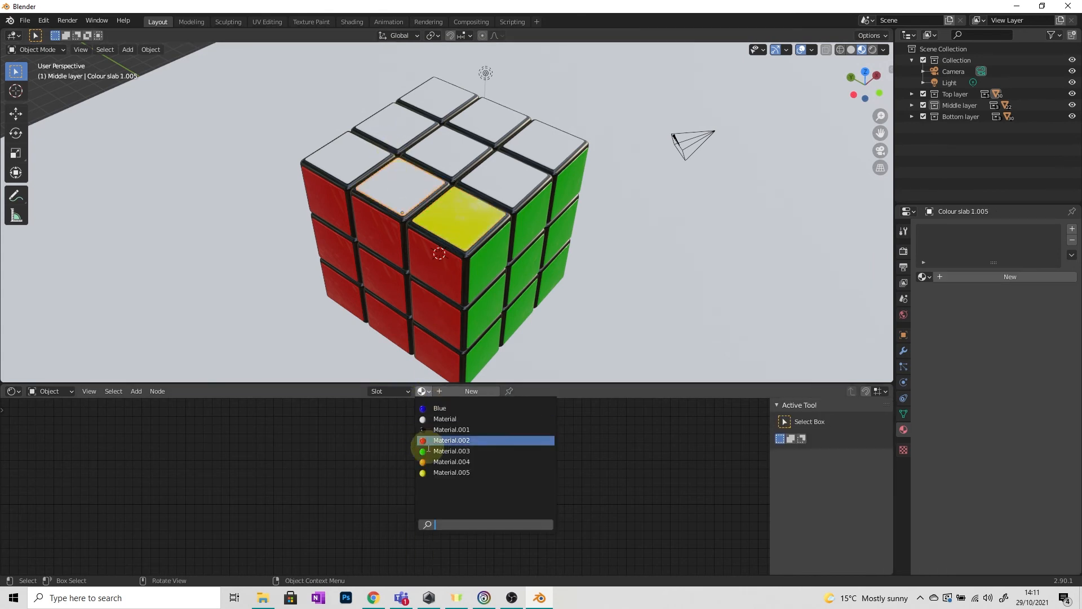
click(450, 473)
click(353, 151)
click(422, 390)
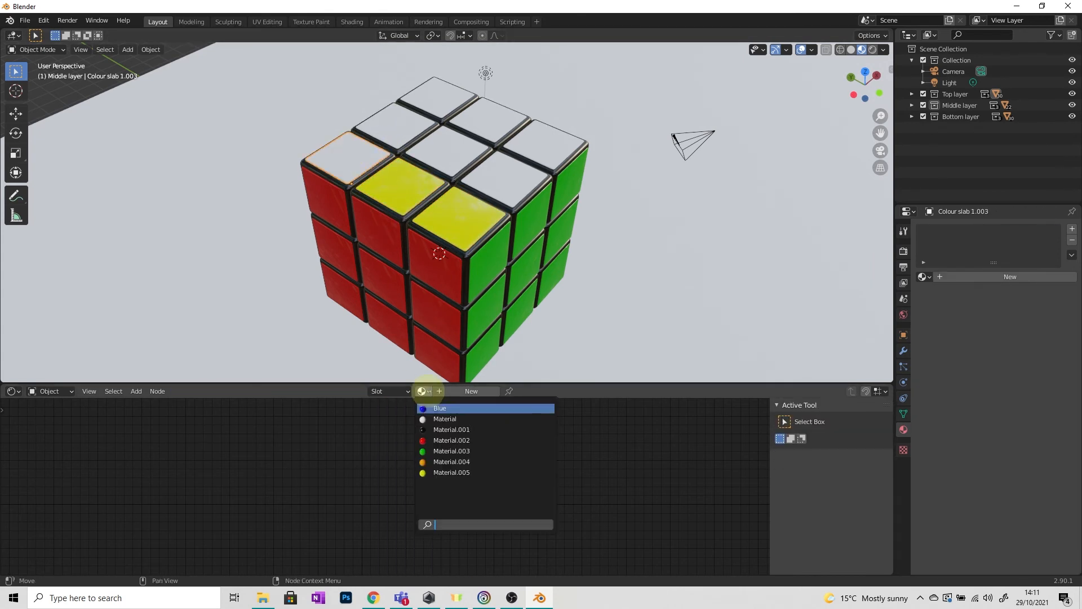
click(448, 472)
- Assign the yellow Material.005 to all three slabs in the top face's middle row, parallel to the red edge
click(396, 124)
click(422, 390)
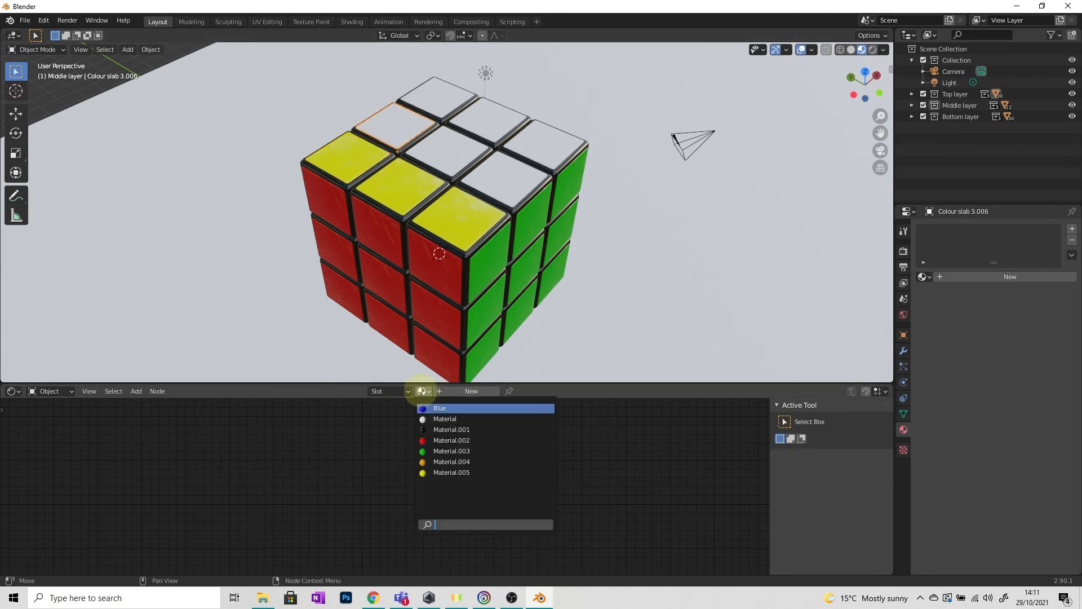
click(434, 472)
click(456, 169)
click(421, 390)
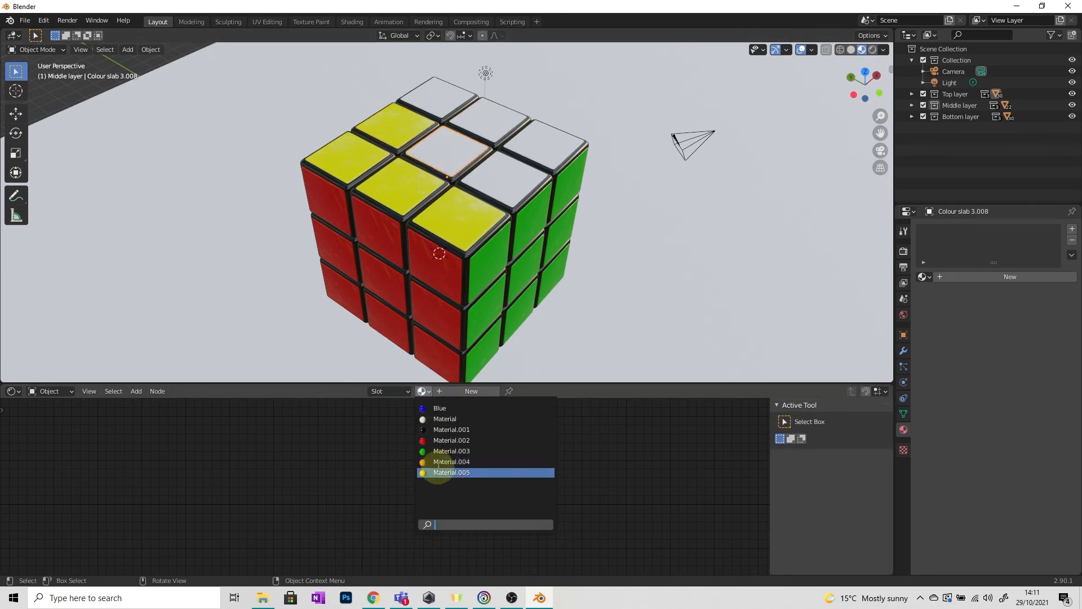
click(438, 472)
click(504, 176)
click(421, 391)
click(445, 472)
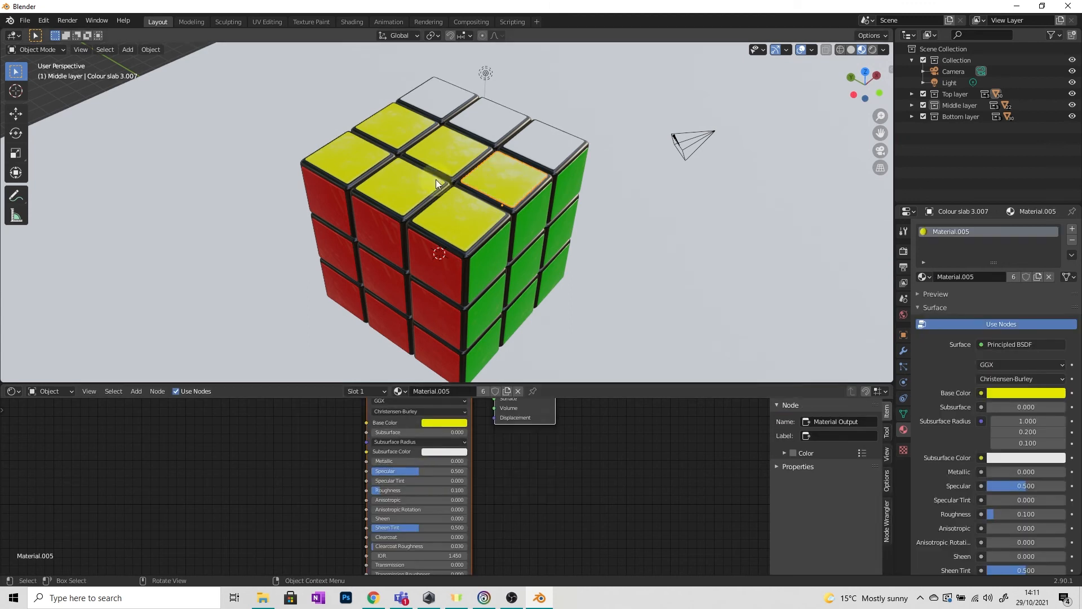
- Assign the yellow Material.005 to the last three uncoloured slabs of the top face, along the edge opposite red
click(446, 103)
click(421, 391)
click(442, 472)
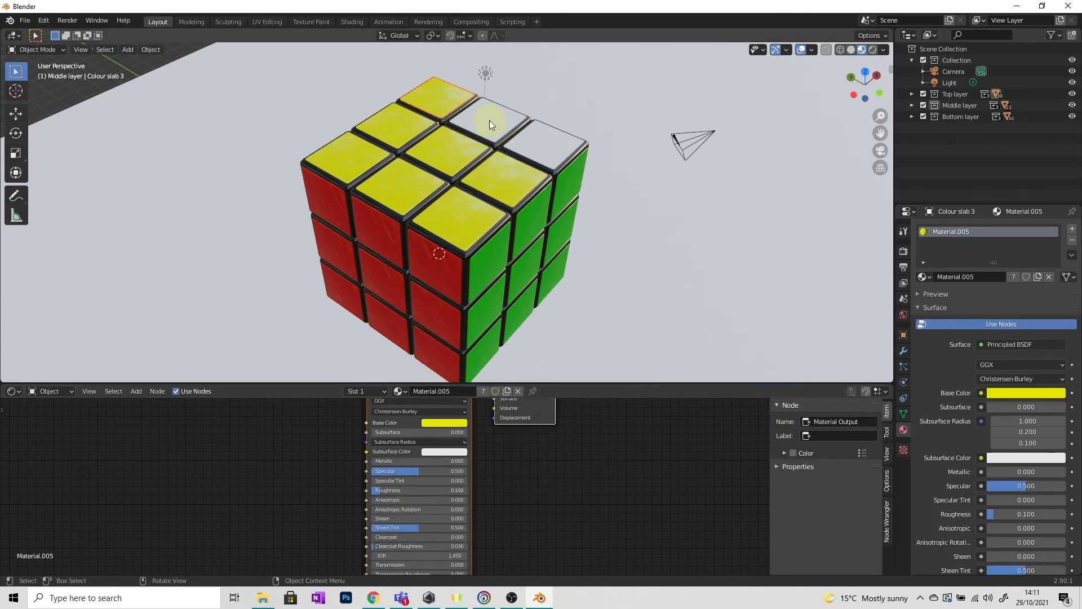
click(489, 120)
click(428, 393)
click(445, 459)
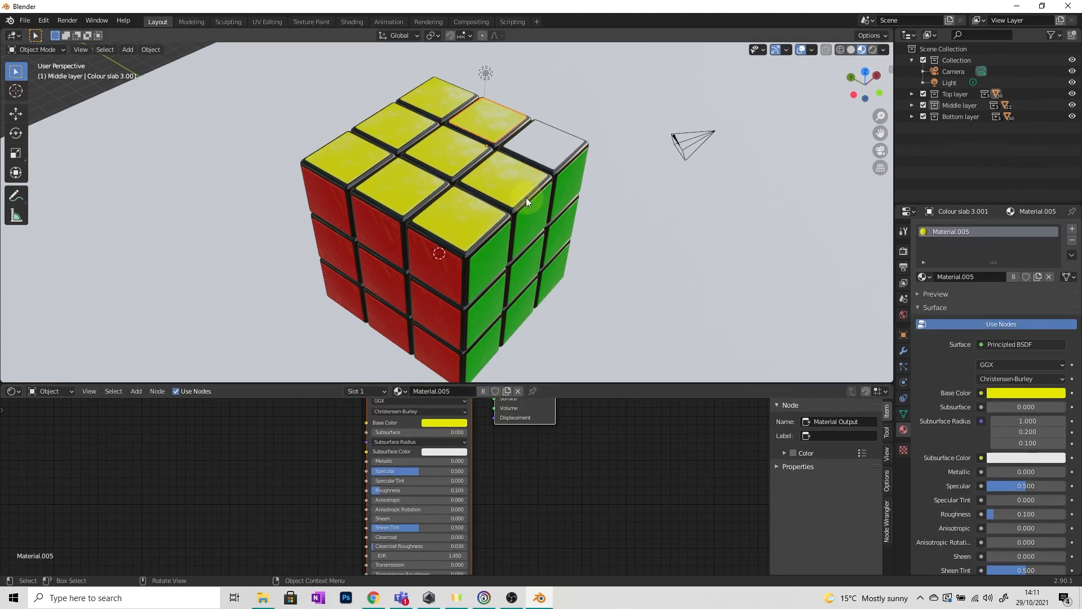
click(544, 144)
click(421, 390)
click(445, 472)
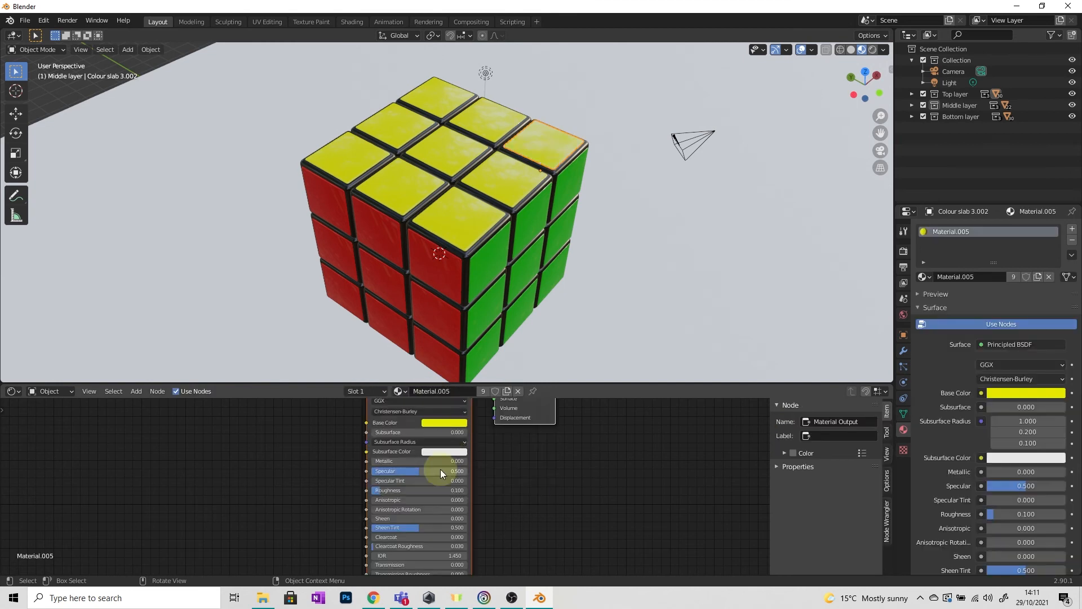
- Hide the ground plane to expose the underside of the cube
middle_drag(468, 203, 459, 169)
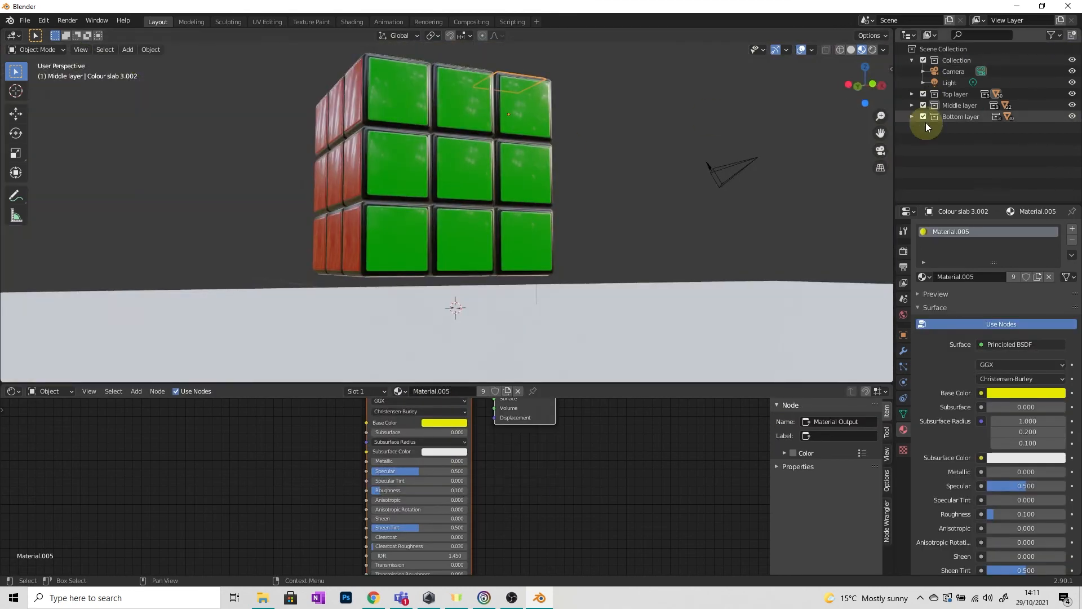
middle_drag(648, 262, 79, 45)
click(262, 251)
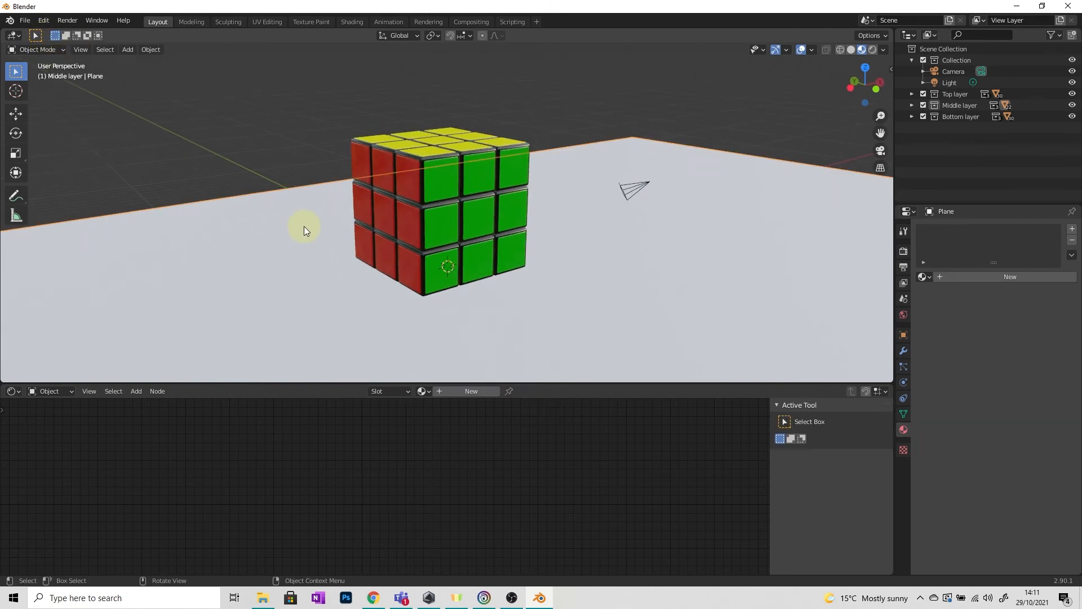
key(h)
- Create a white material with Roughness 0.1 on the underside's orange-green corner slab and assign it to the other two slabs along the orange edge
middle_drag(324, 227, 424, 156)
click(421, 134)
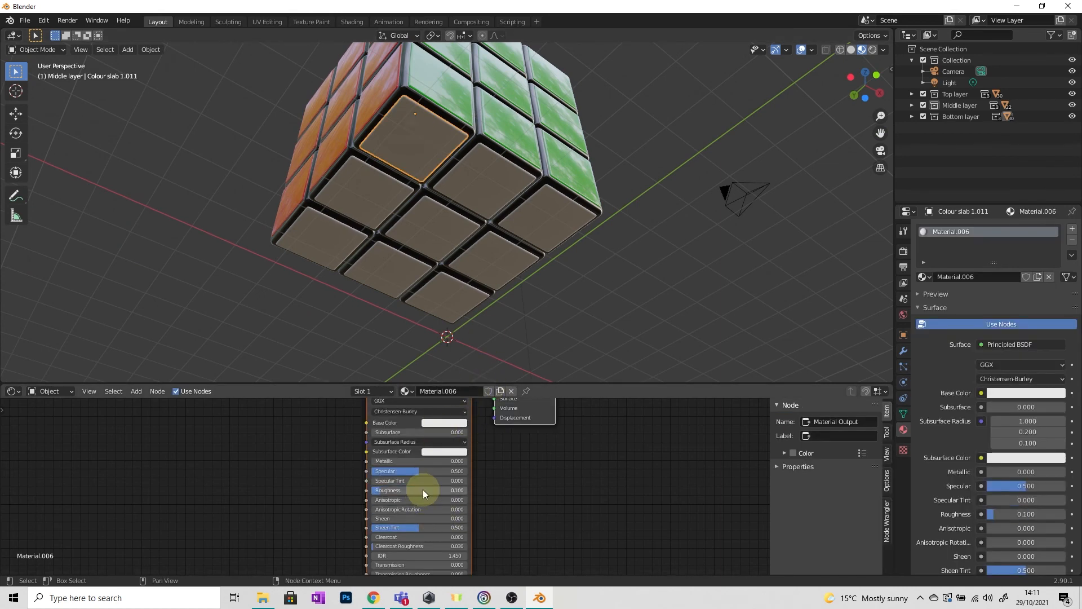
click(359, 198)
click(421, 391)
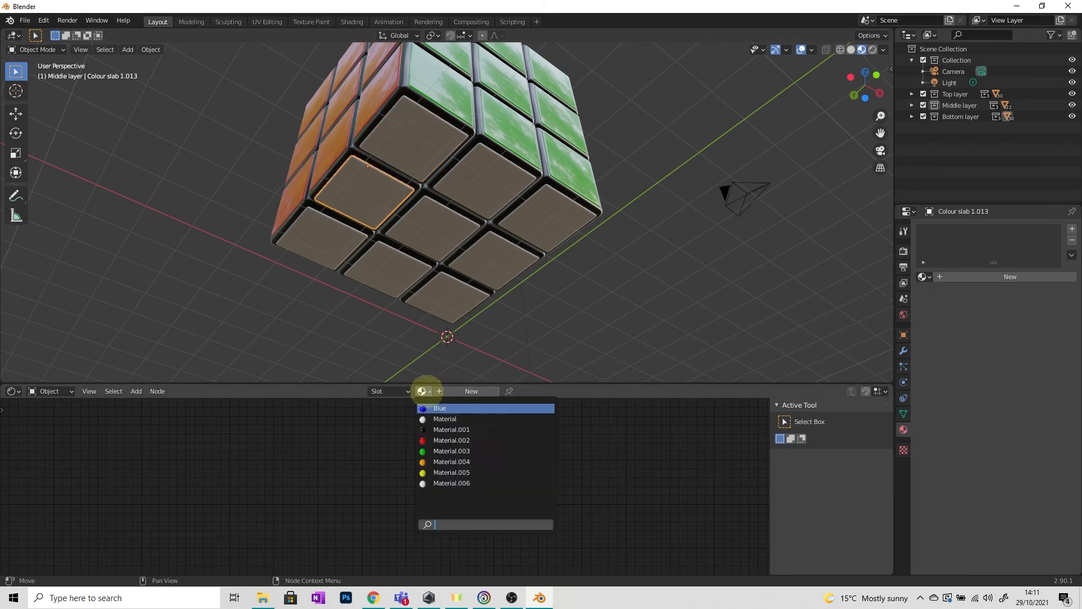
click(450, 418)
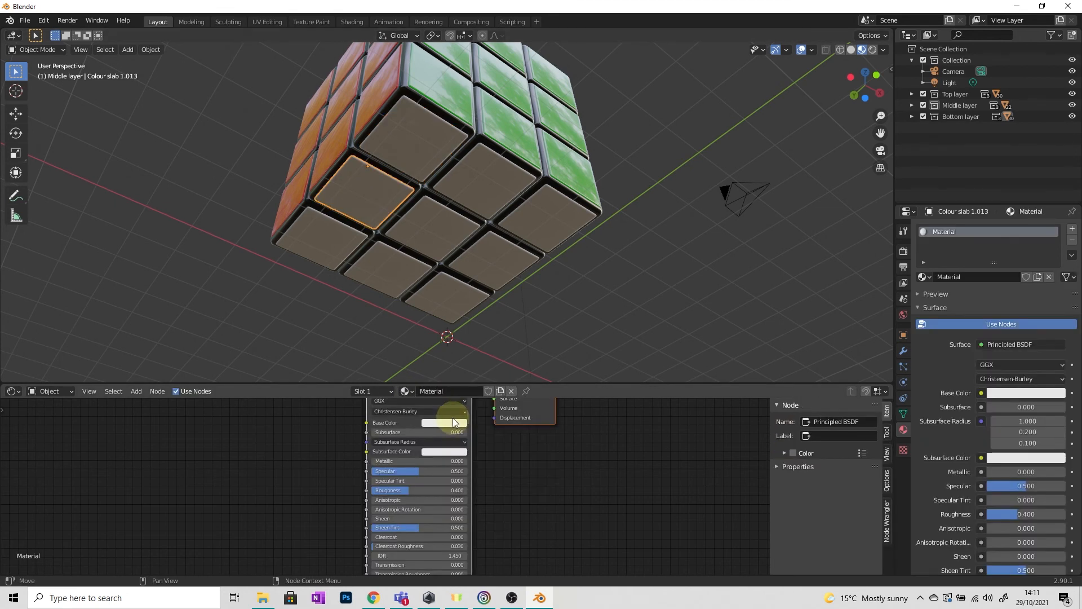
click(406, 390)
click(445, 483)
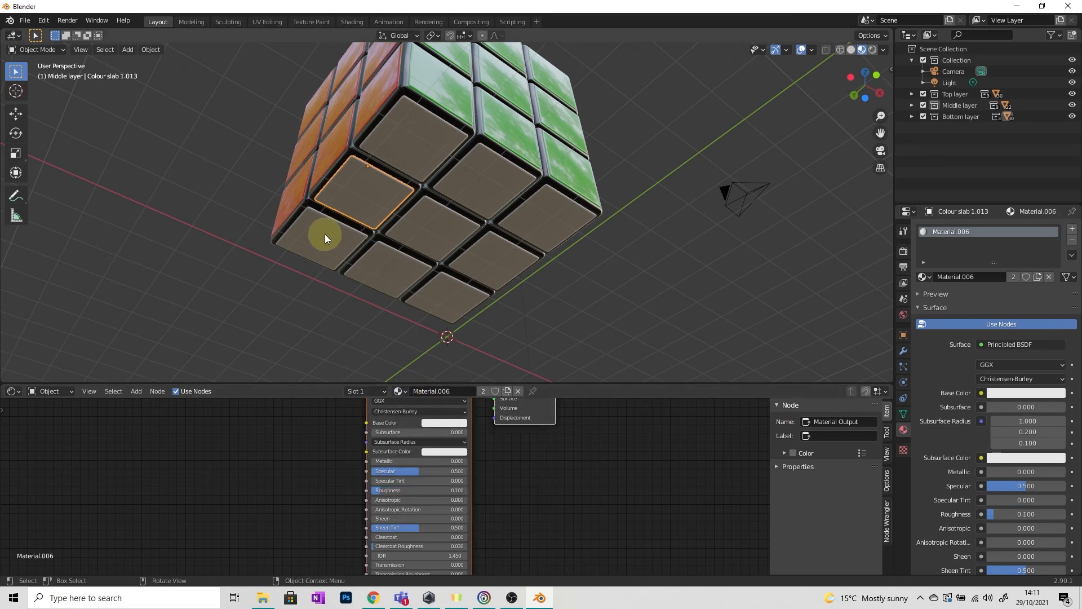
click(325, 234)
click(420, 391)
click(454, 469)
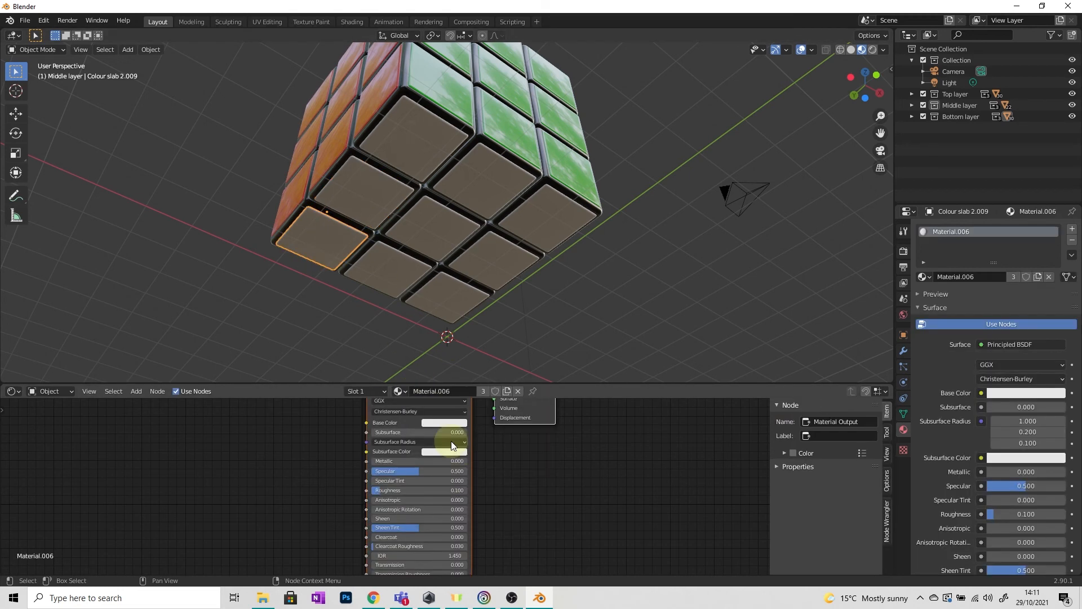
- Assign the white Material.006 to all three slabs in the underside's middle row, parallel to the orange edge
click(392, 270)
click(421, 391)
click(442, 470)
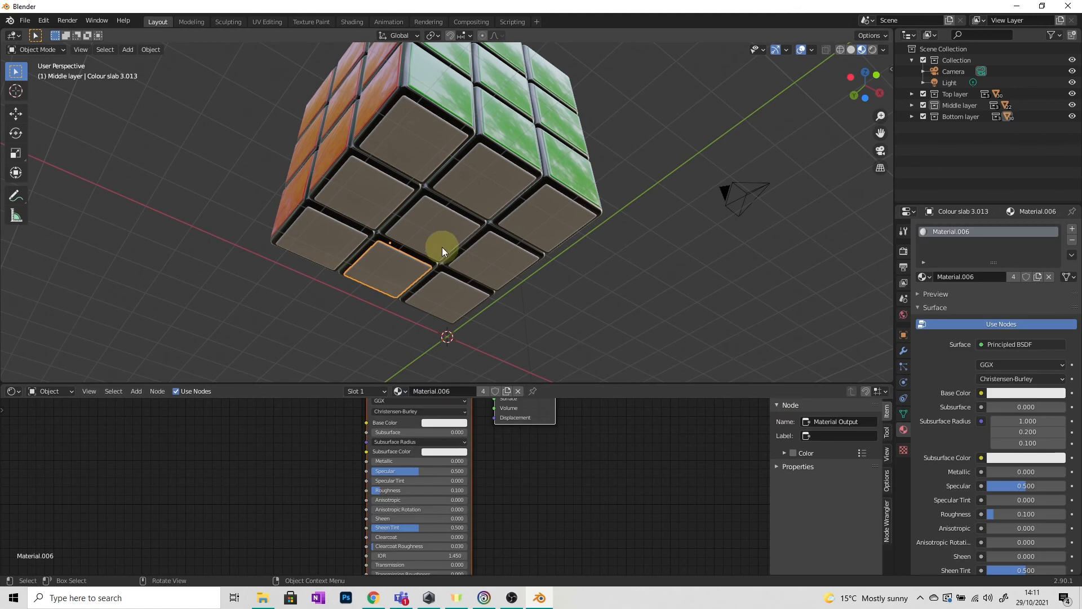
click(442, 247)
click(421, 391)
click(439, 481)
click(468, 192)
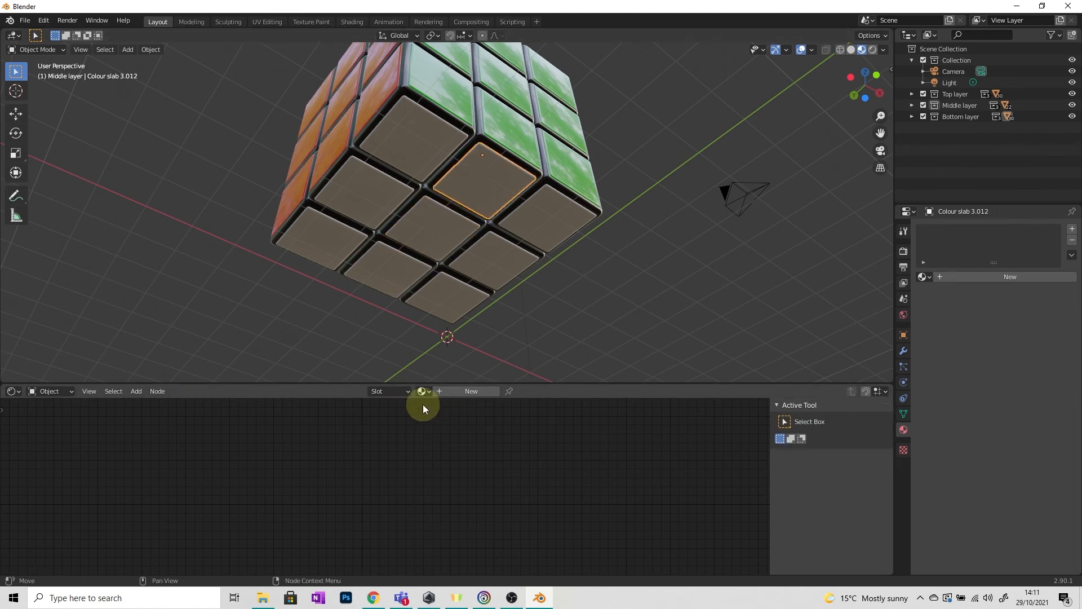
click(421, 391)
click(448, 474)
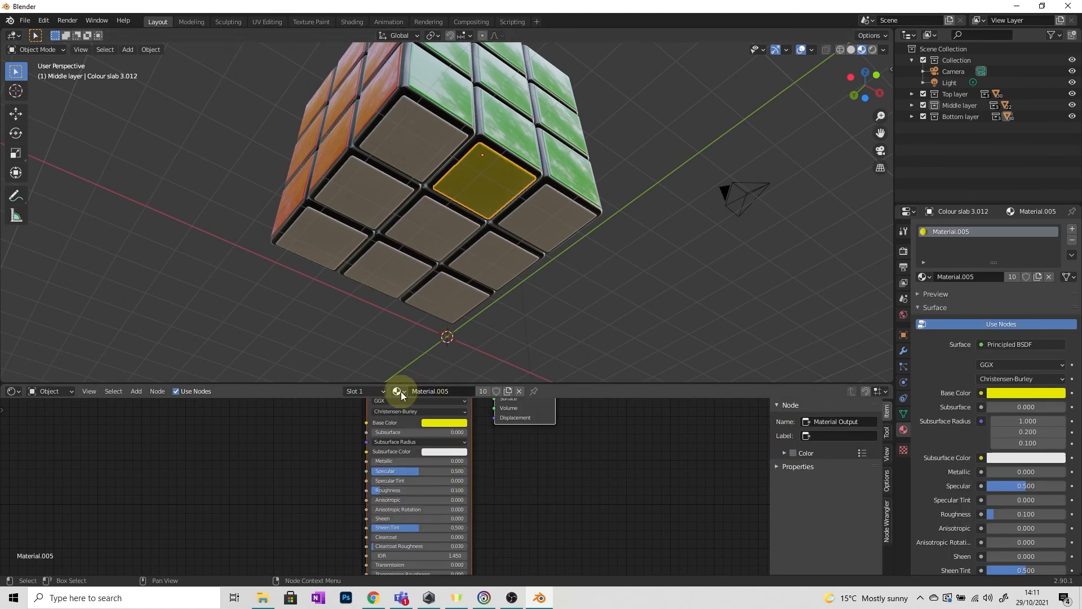
click(399, 391)
click(442, 481)
- Assign the white Material.006 to the last three uncoloured underside slabs, along the edge opposite orange
click(520, 226)
click(422, 390)
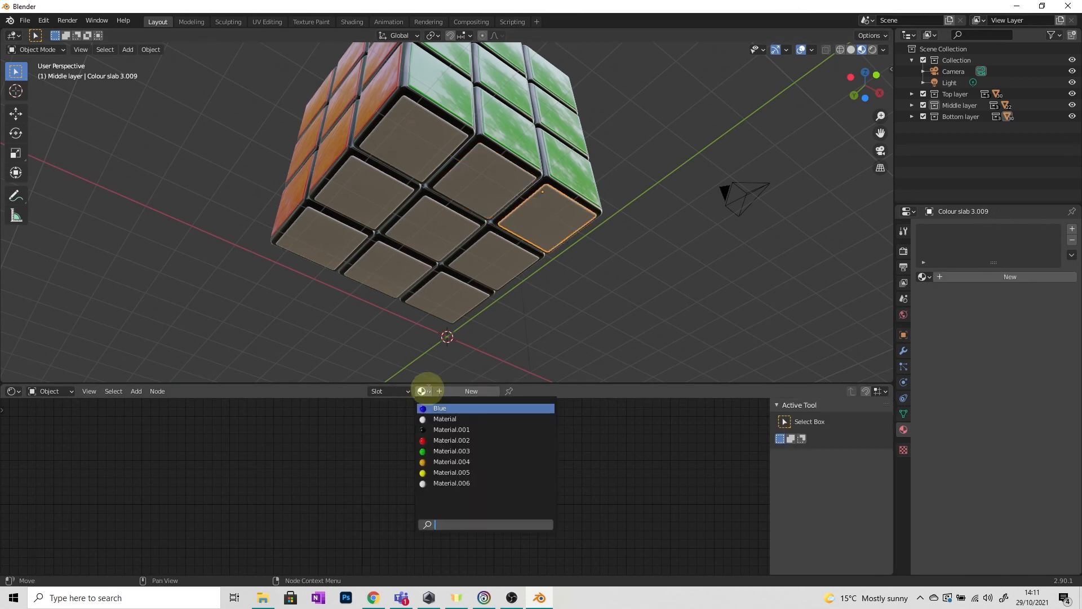
click(448, 483)
click(499, 265)
click(422, 390)
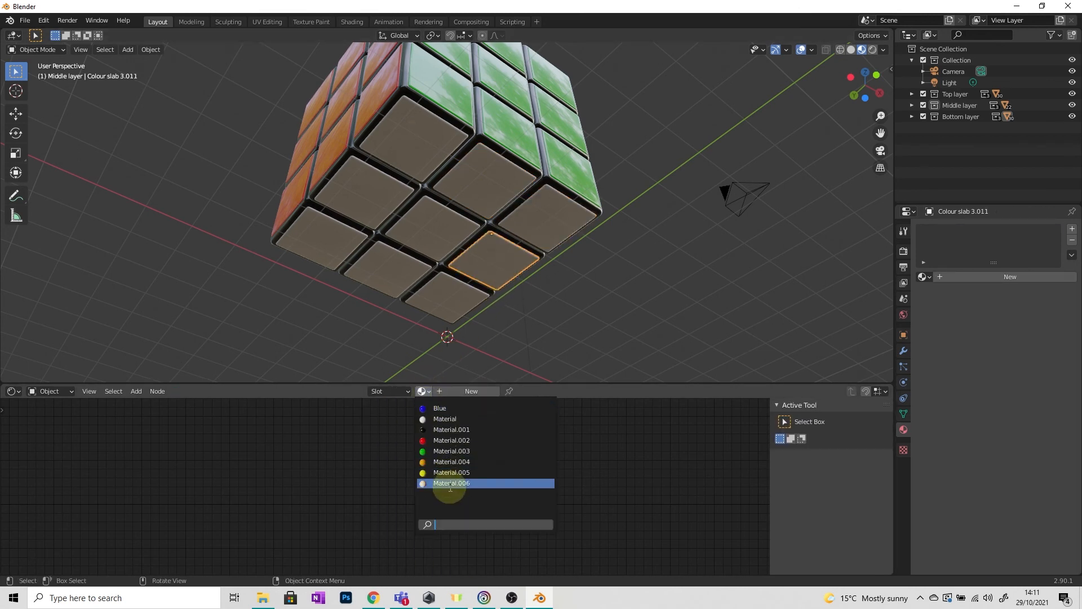
click(451, 483)
click(447, 296)
click(423, 391)
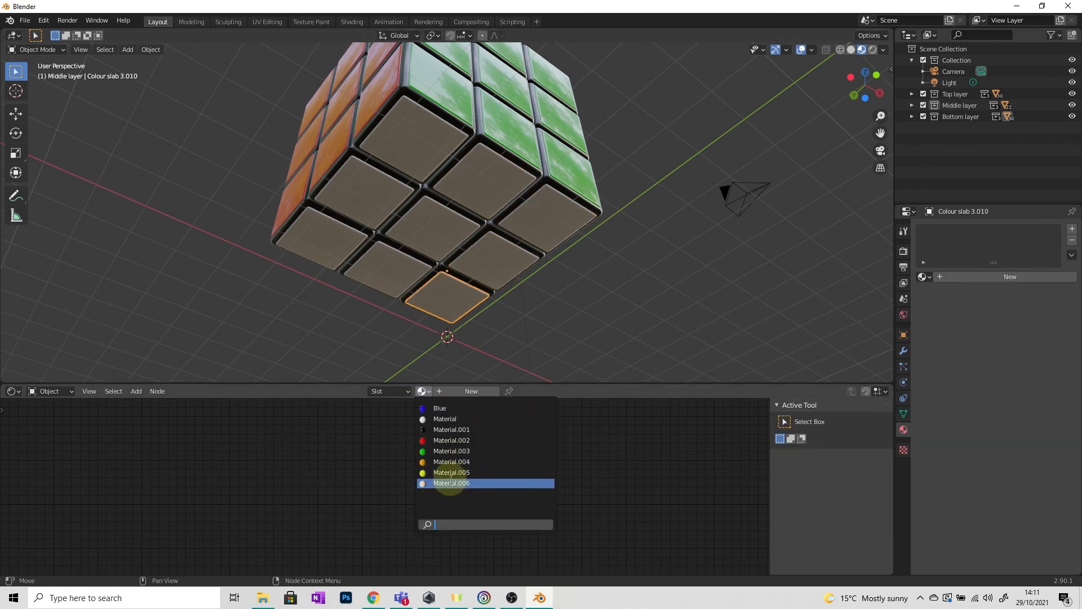
click(450, 483)
- Unhide the ground plane and view the coloured cube from the blue and red sides
middle_drag(560, 327, 530, 353)
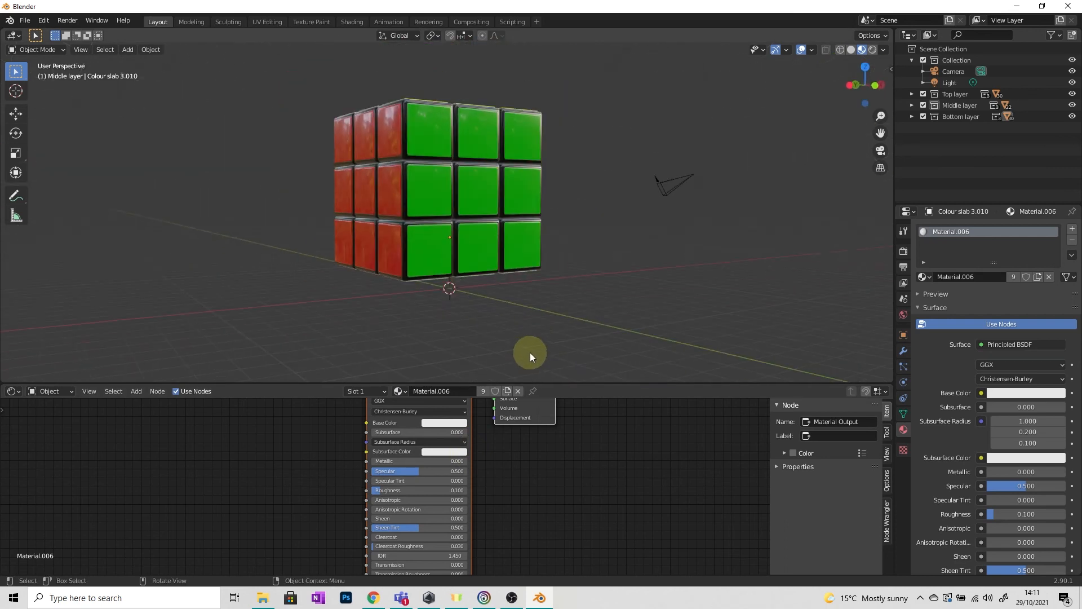
key(alt+h)
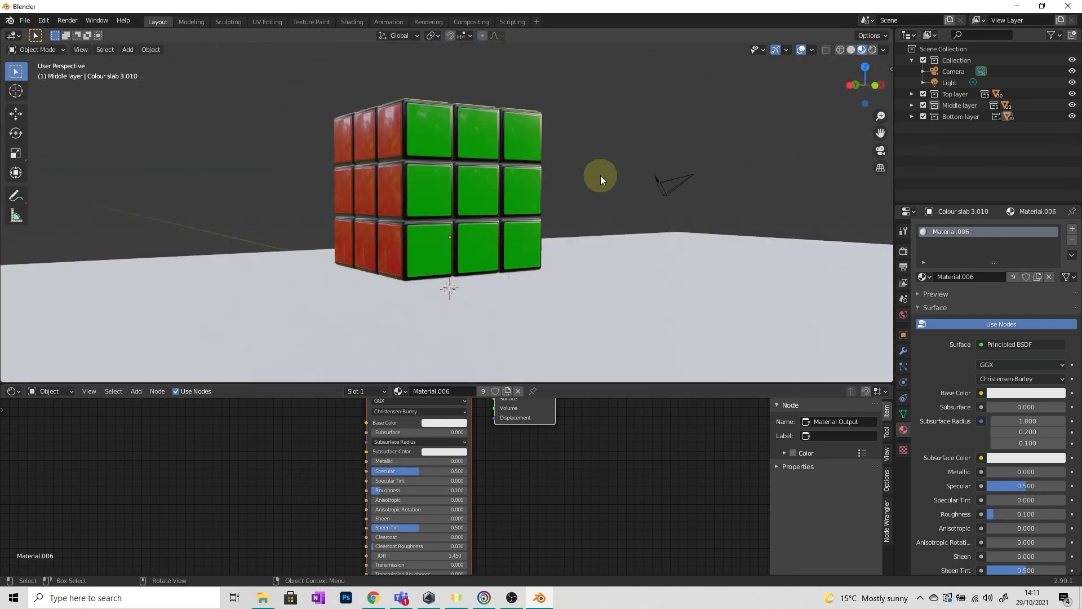
mouse_move(529, 190)
middle_down()
mouse_move(476, 200)
mouse_move(648, 229)
mouse_move(764, 211)
mouse_move(861, 218)
mouse_move(96, 123)
mouse_move(283, 185)
mouse_move(521, 172)
mouse_move(537, 183)
mouse_move(511, 182)
mouse_move(530, 181)
middle_up()
scroll(536, 183, up, 1)
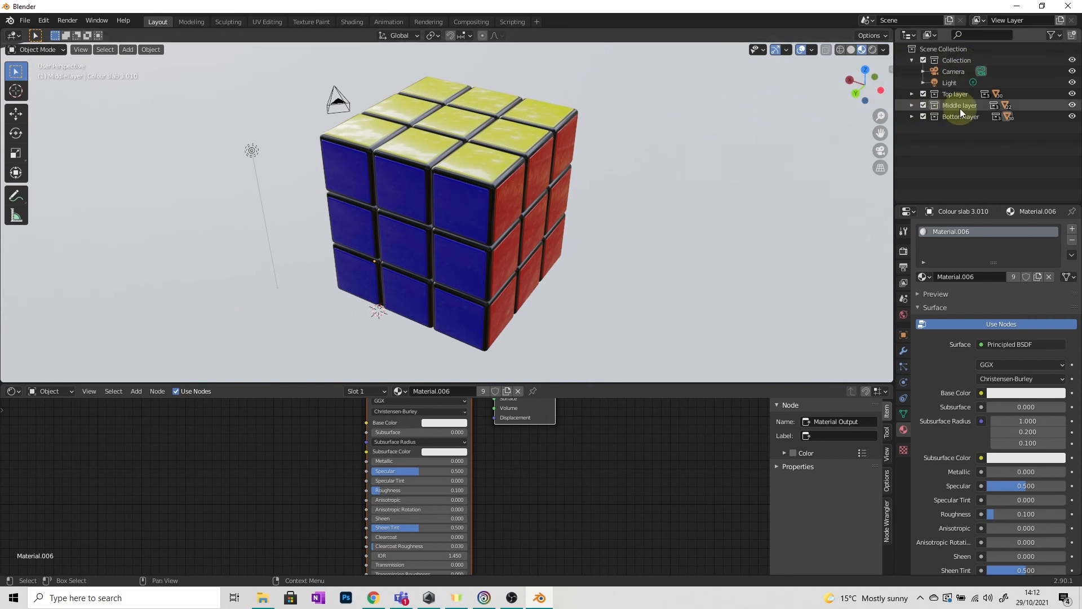
- Select all objects in the Top layer collection and rotate them 90° about the global Z axis
right_click(953, 93)
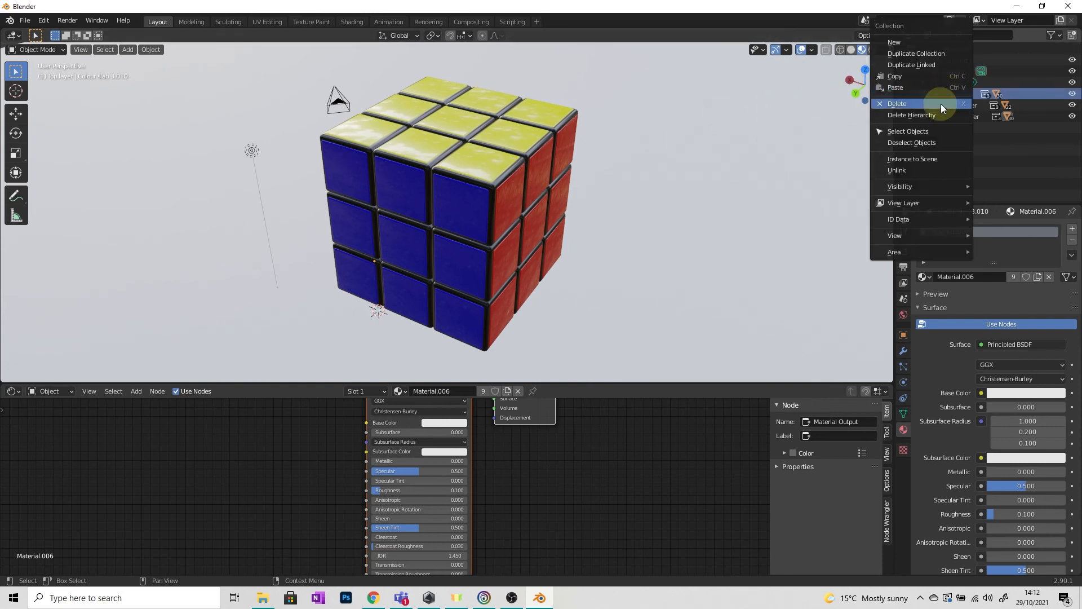
click(928, 130)
key(r)
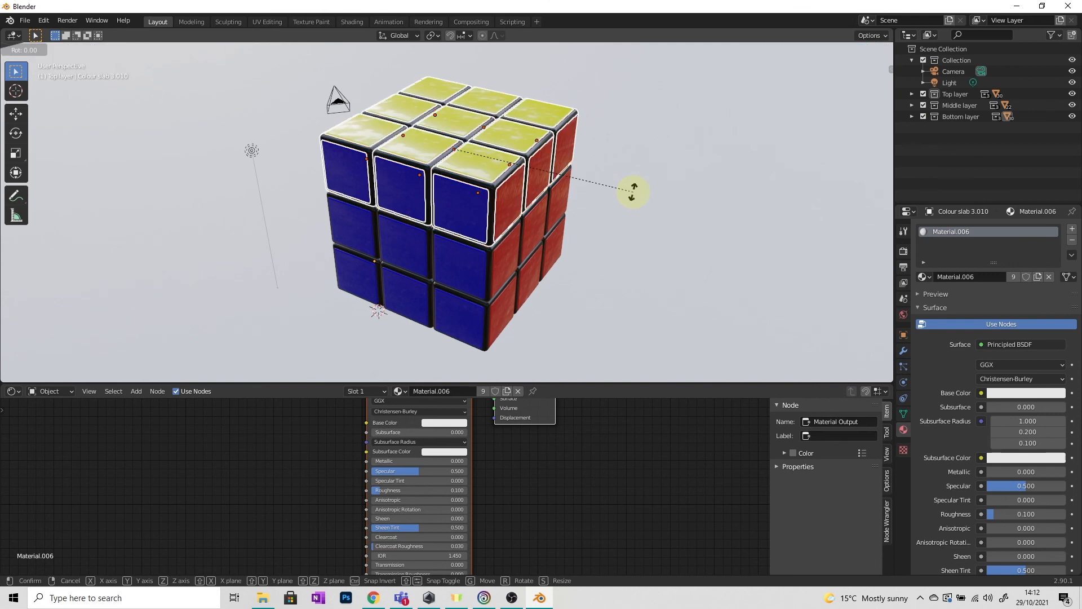
text(z)
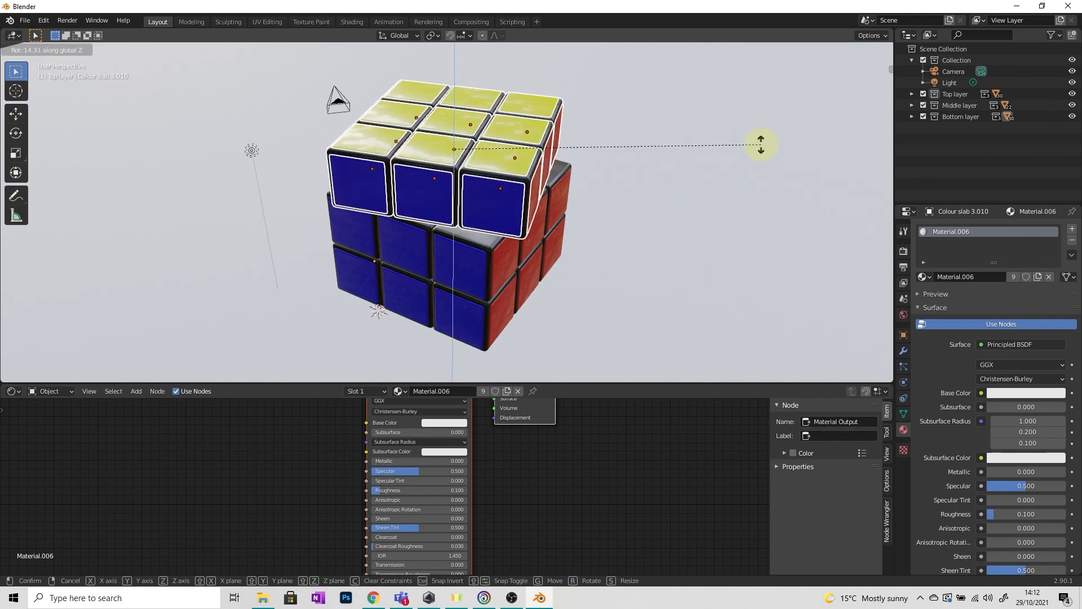
text(90)
key(Return)
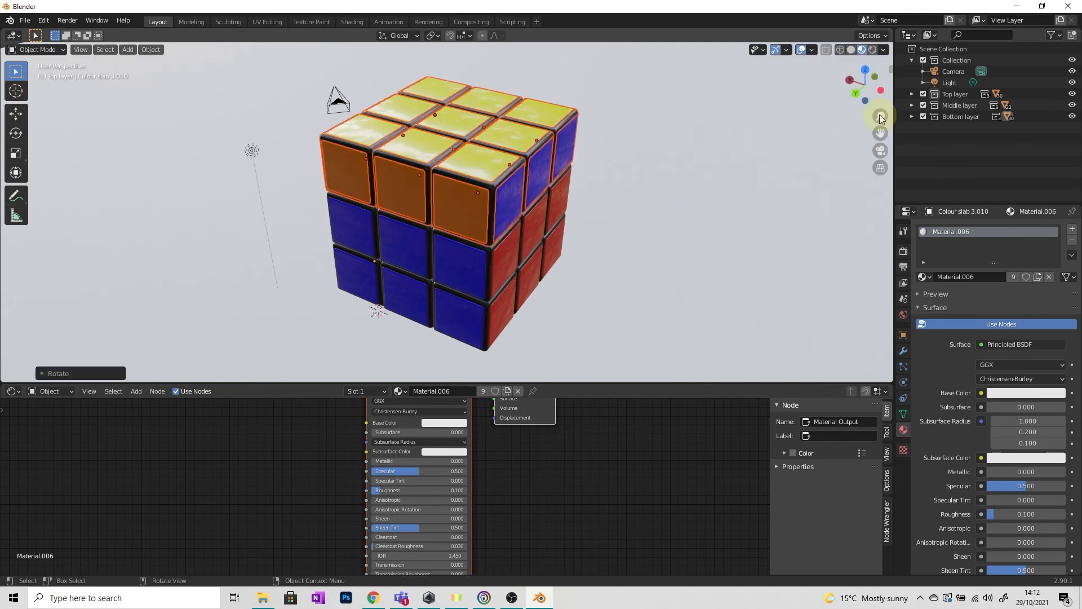
middle_drag(360, 268, 510, 257)
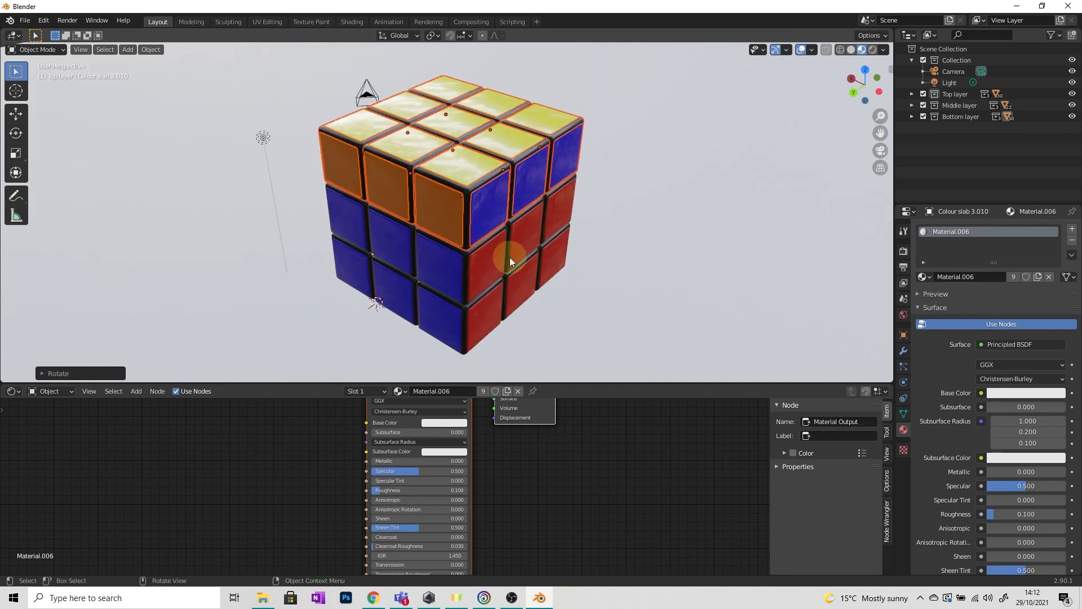
- Select all Bottom layer objects and twist them freehand about the global Z axis, leaving the layer at an angle to the middle layer
click(971, 112)
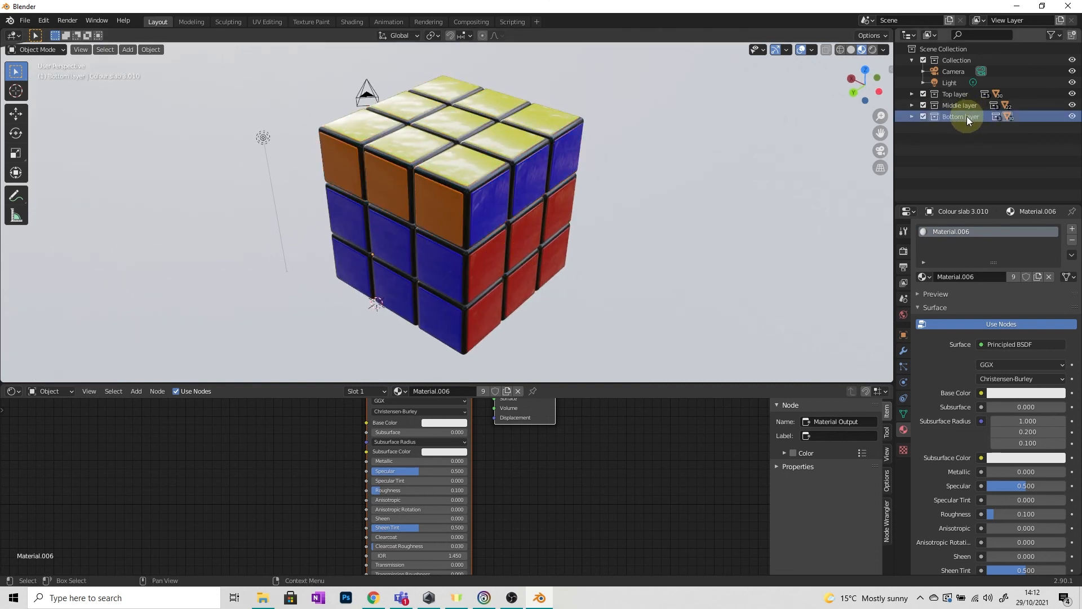
right_click(965, 116)
click(943, 130)
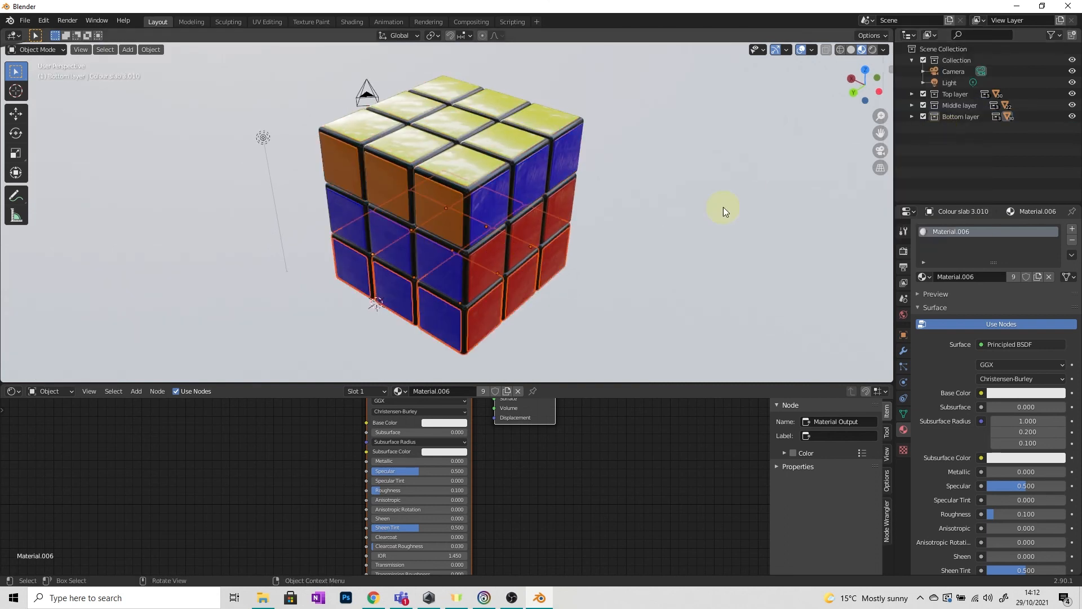
key(r)
key(z)
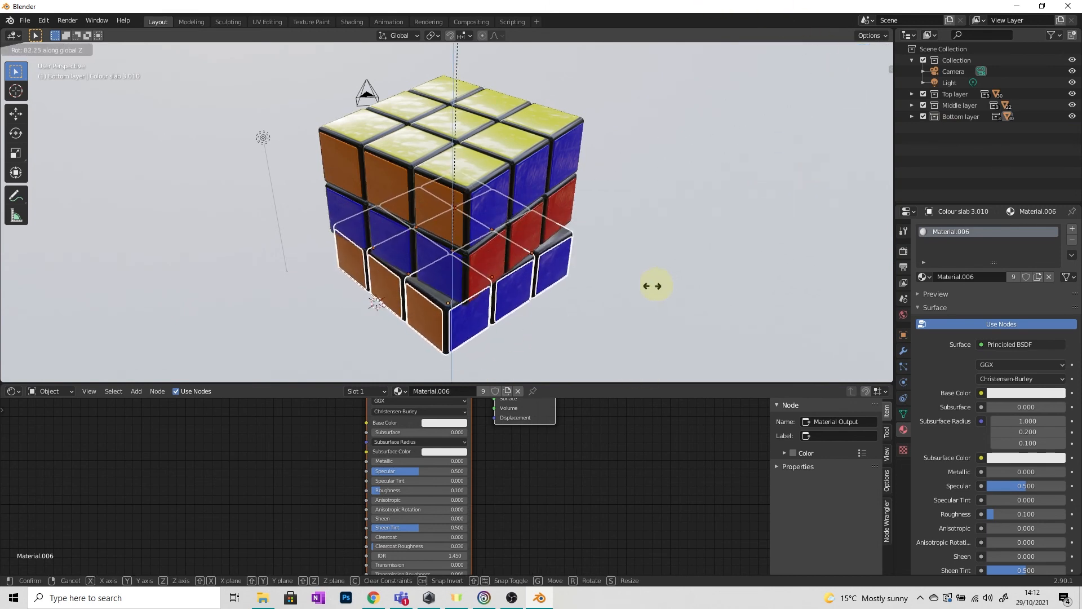
click(573, 296)
mouse_move(573, 295)
middle_down()
mouse_move(515, 241)
mouse_move(477, 253)
mouse_move(592, 293)
middle_up()
key(r)
key(z)
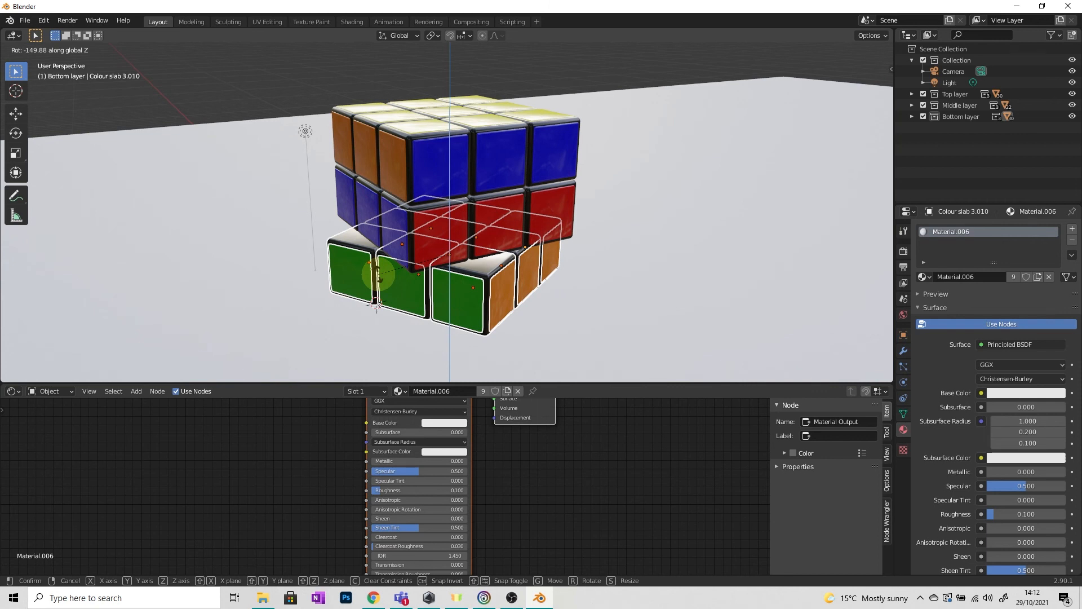
click(377, 277)
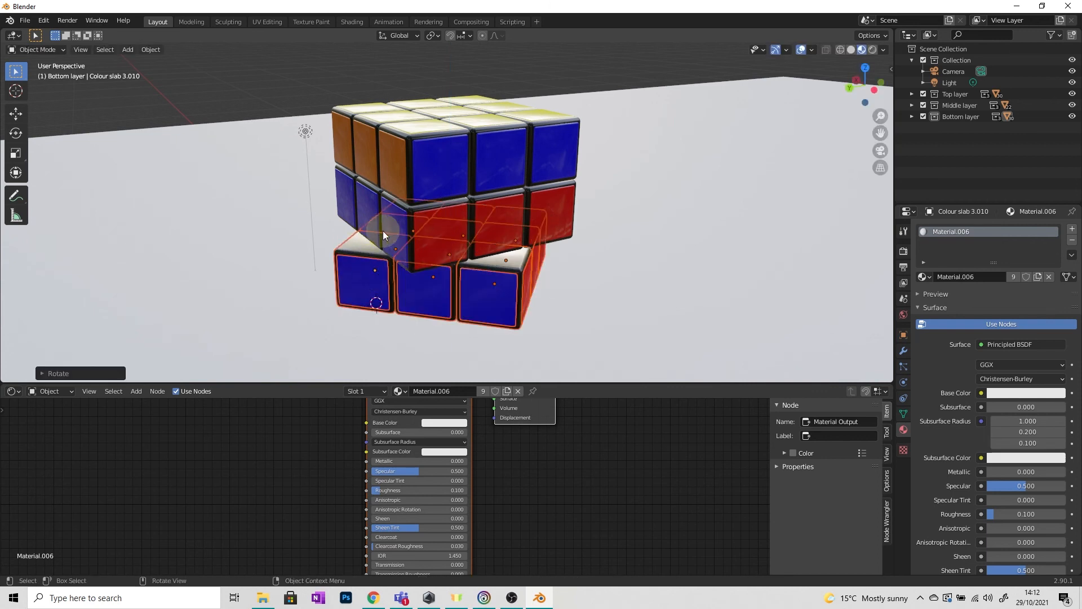
- Rotate the selected bottom layer 180° about the global Z axis
middle_drag(384, 232, 506, 231)
key(r)
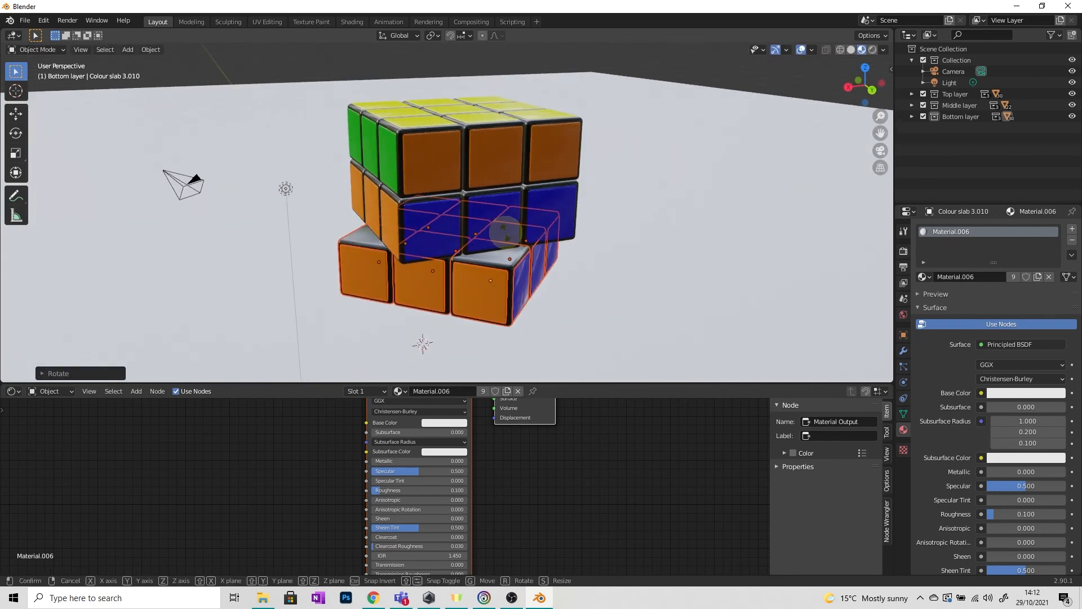
key(z)
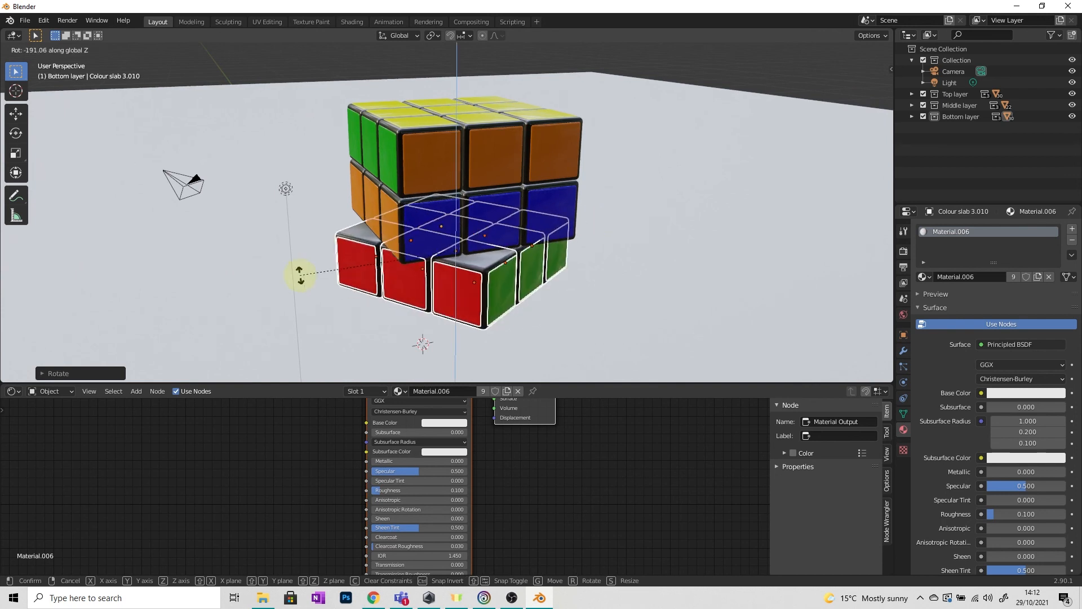
text(180)
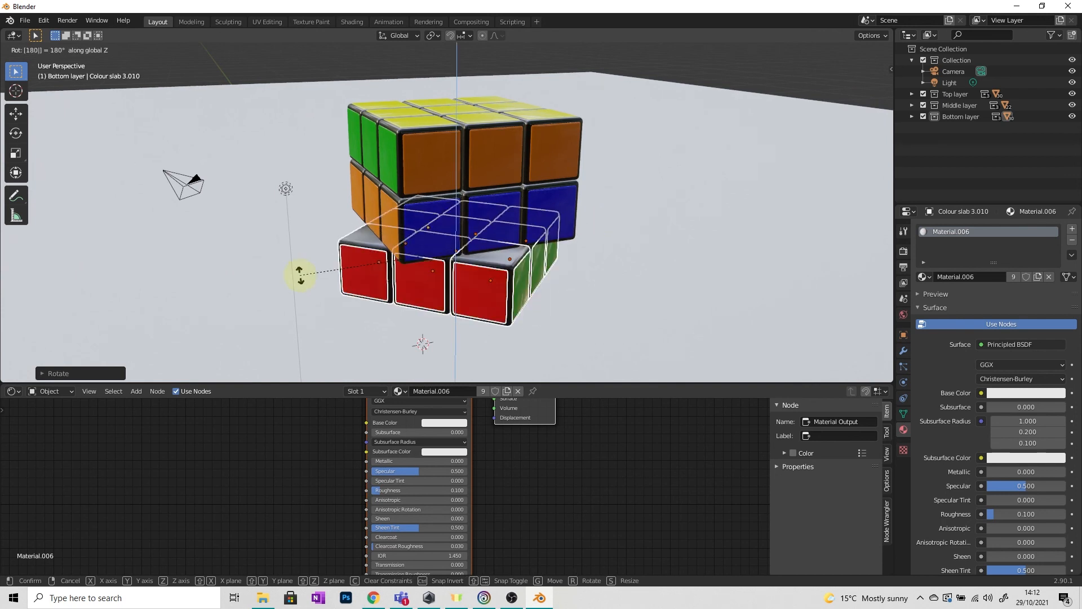
key(Return)
middle_drag(498, 202, 669, 140)
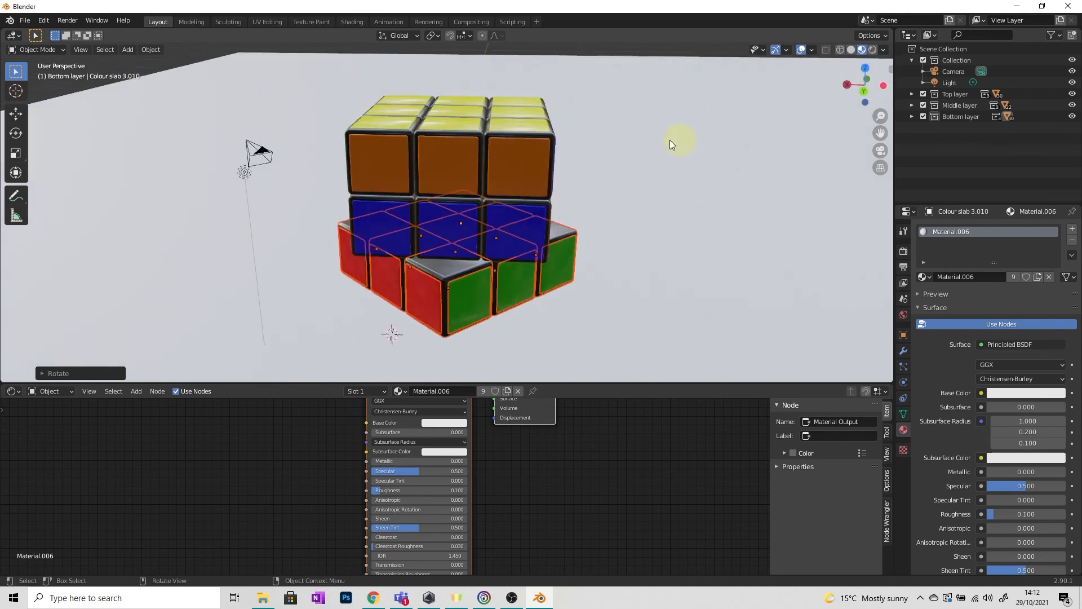
- Select all Top layer objects, twist them freehand about the global Z axis to an angle with the middle layer, and deselect them
click(958, 94)
right_click(958, 93)
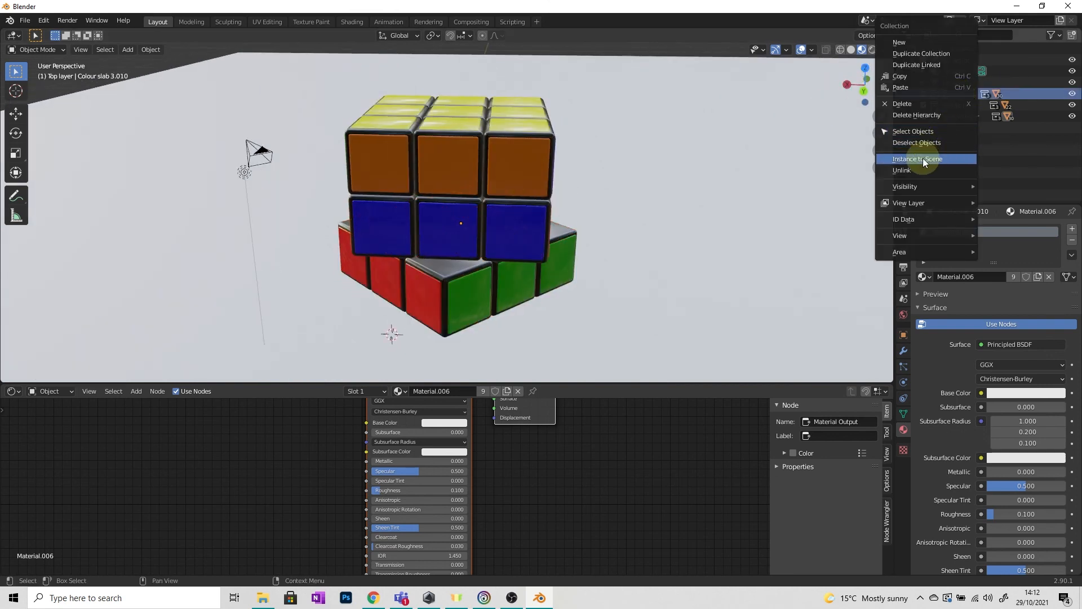
click(916, 132)
middle_drag(801, 161, 639, 192)
key(r)
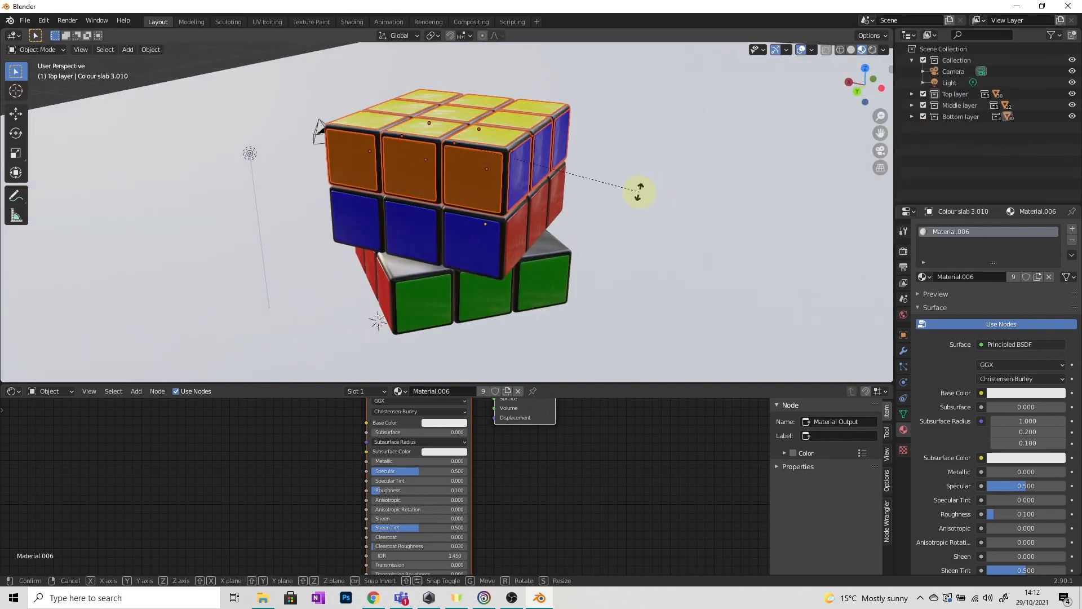
key(z)
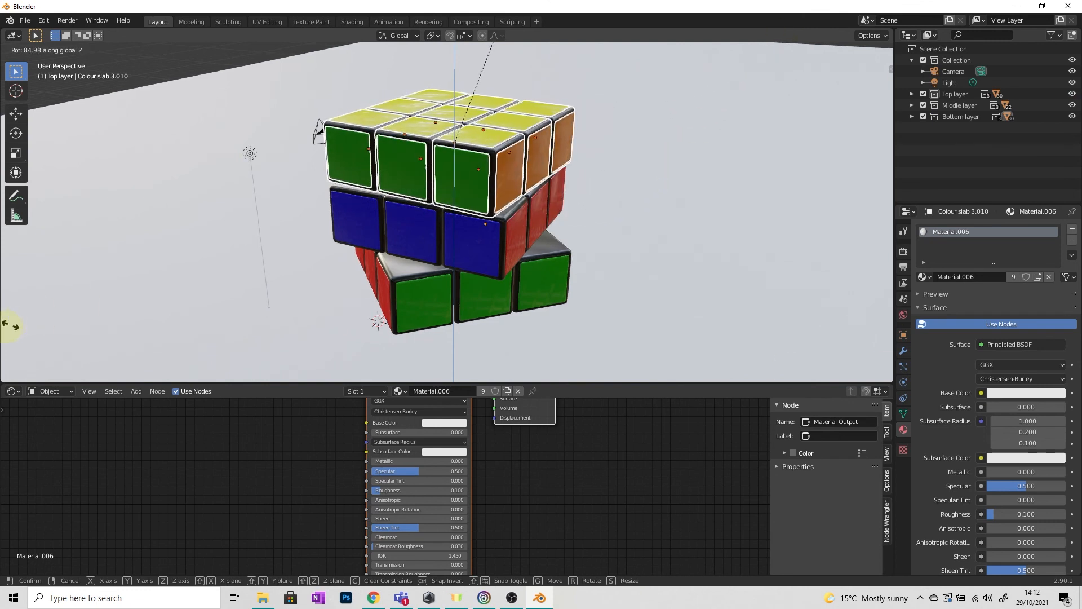
click(33, 311)
key(r)
key(z)
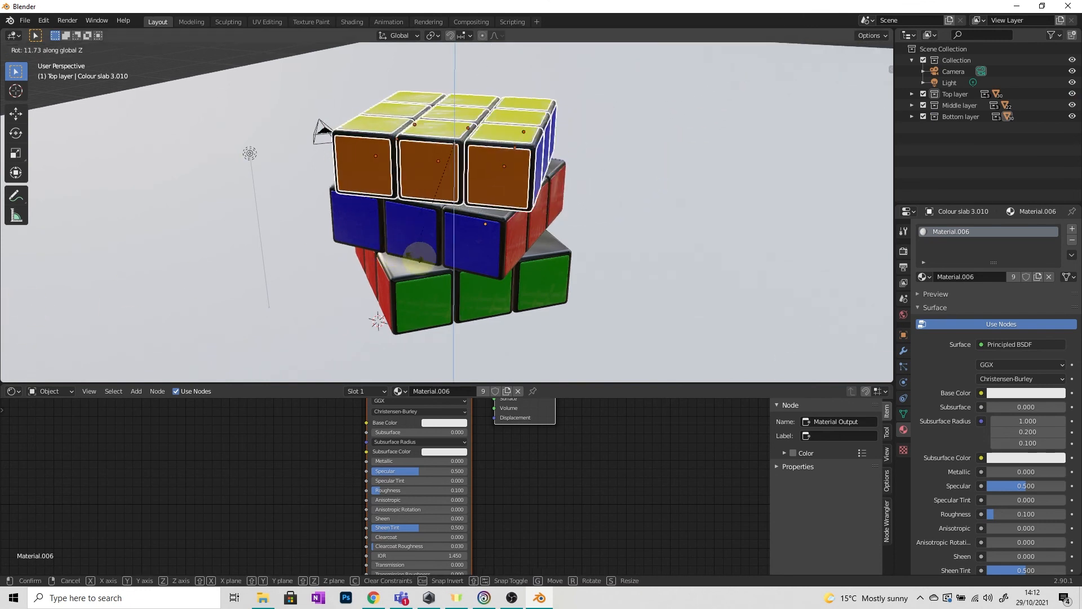
click(473, 266)
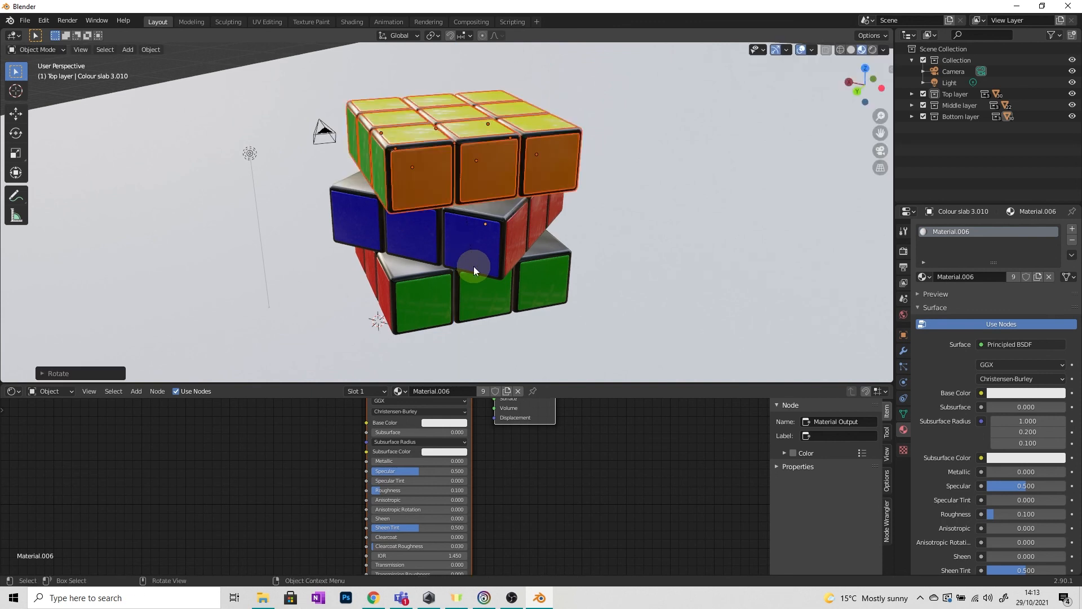
middle_drag(398, 277, 435, 274)
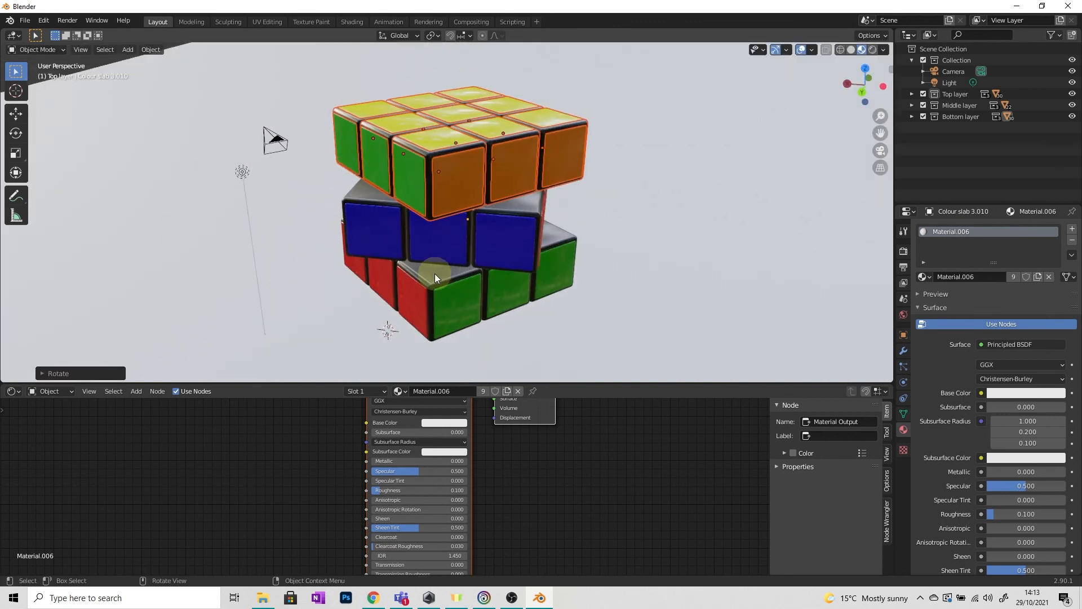
middle_drag(235, 199, 206, 192)
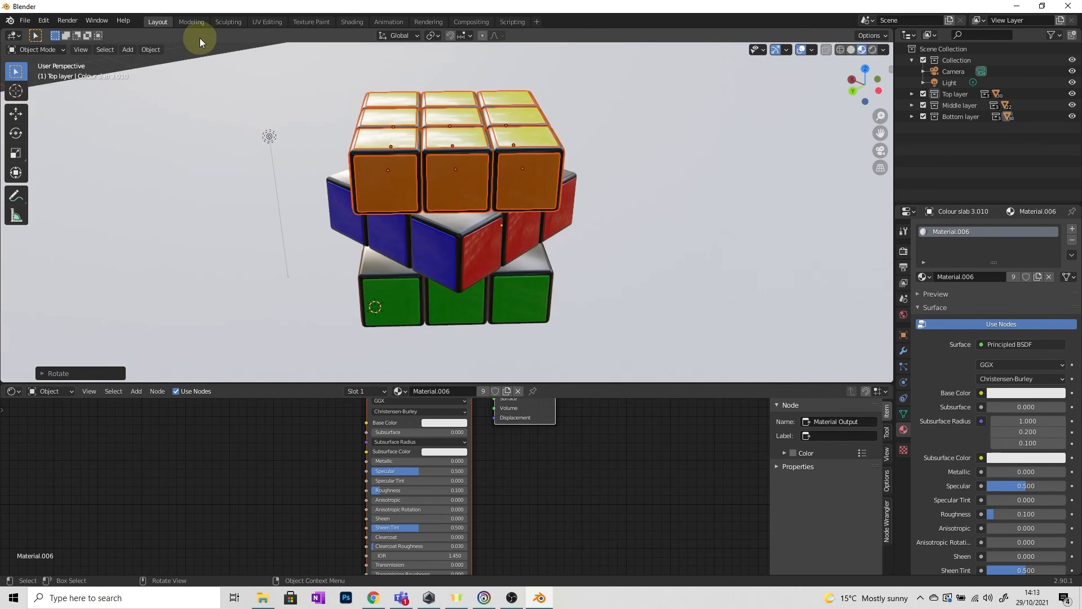
click(200, 45)
- Frame the twisted cube from its green, blue and red side and align the camera to this view
middle_drag(421, 228, 512, 231)
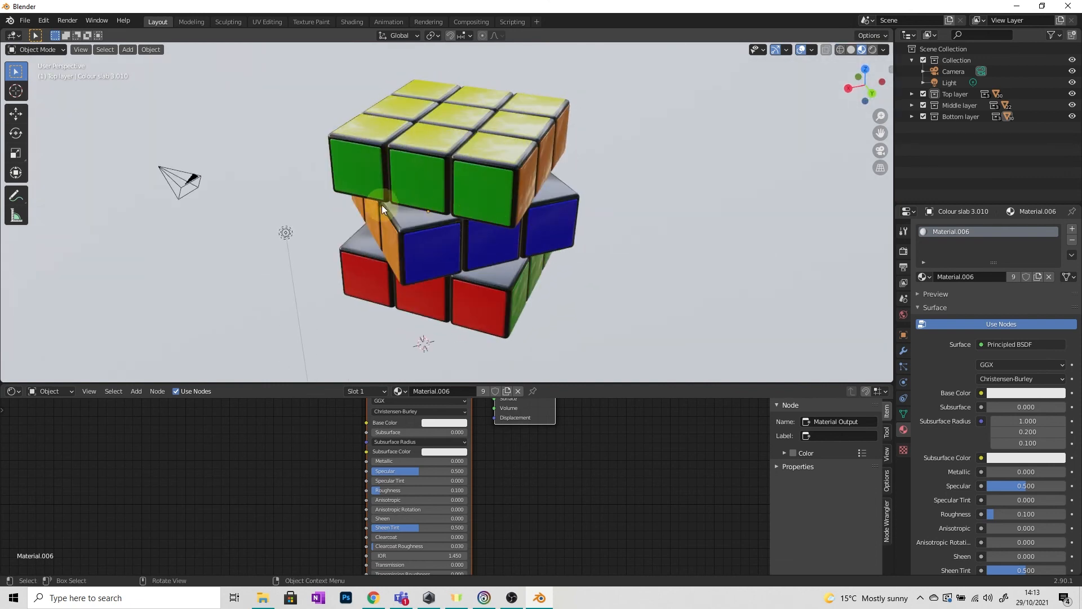
click(201, 180)
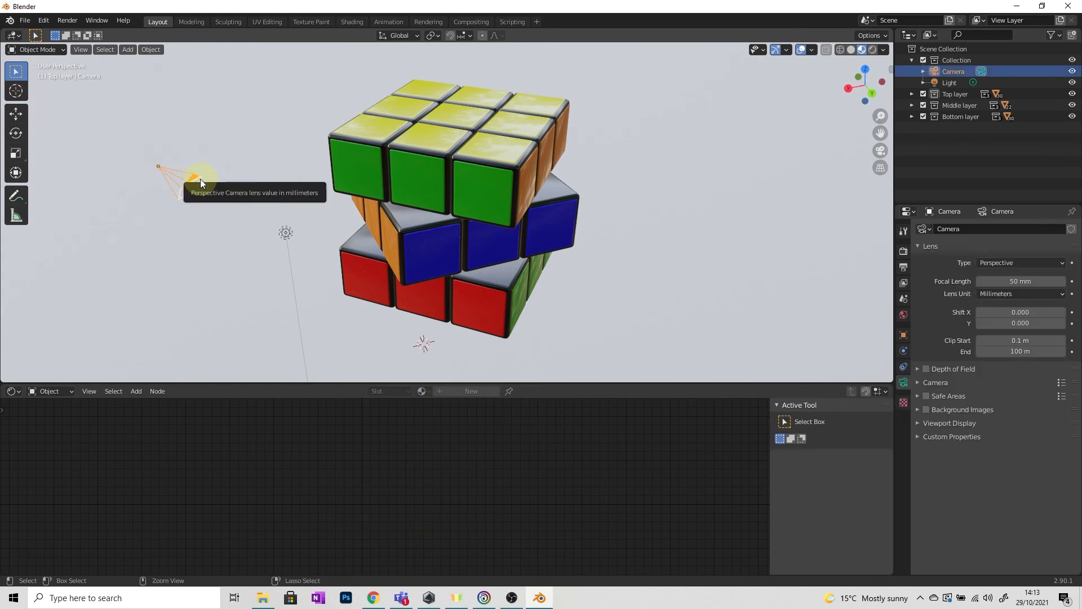
key(KP_0)
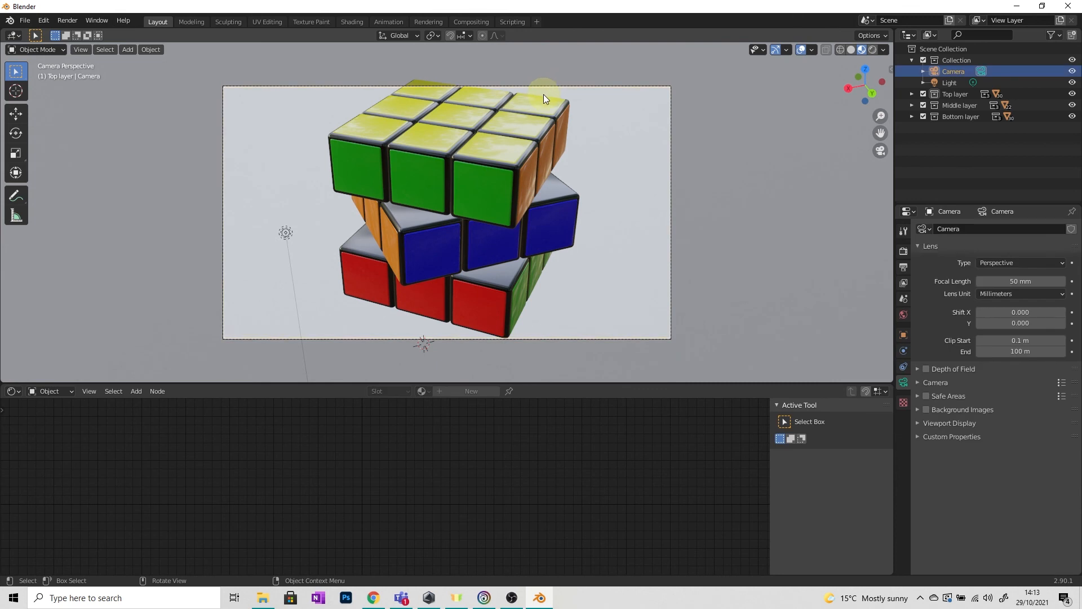
- Move the camera back along its local Z axis and shift it slightly so the whole cube fits inside the frame
key(g)
key(z)
key(z)
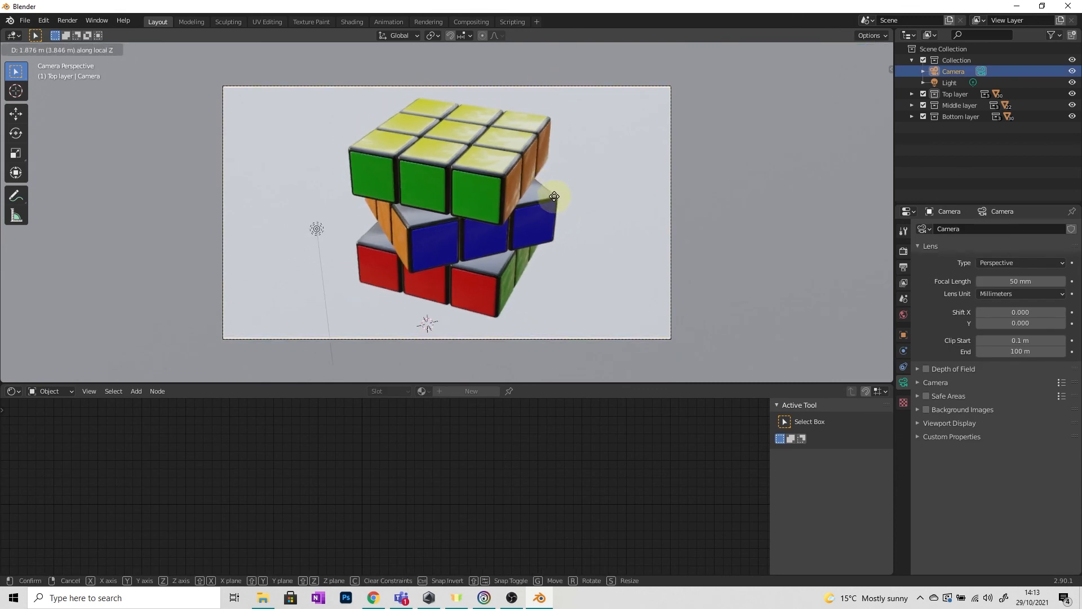
click(556, 207)
key(g)
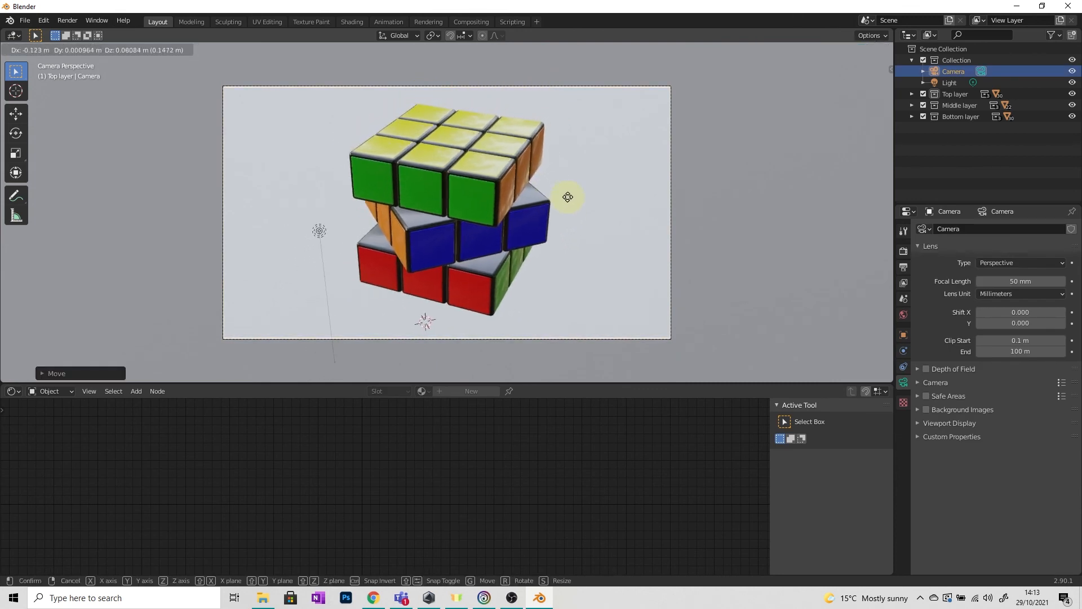
click(567, 196)
- Select the point light and raise it along the global Z axis to well above the cube
middle_drag(326, 239, 377, 224)
click(324, 205)
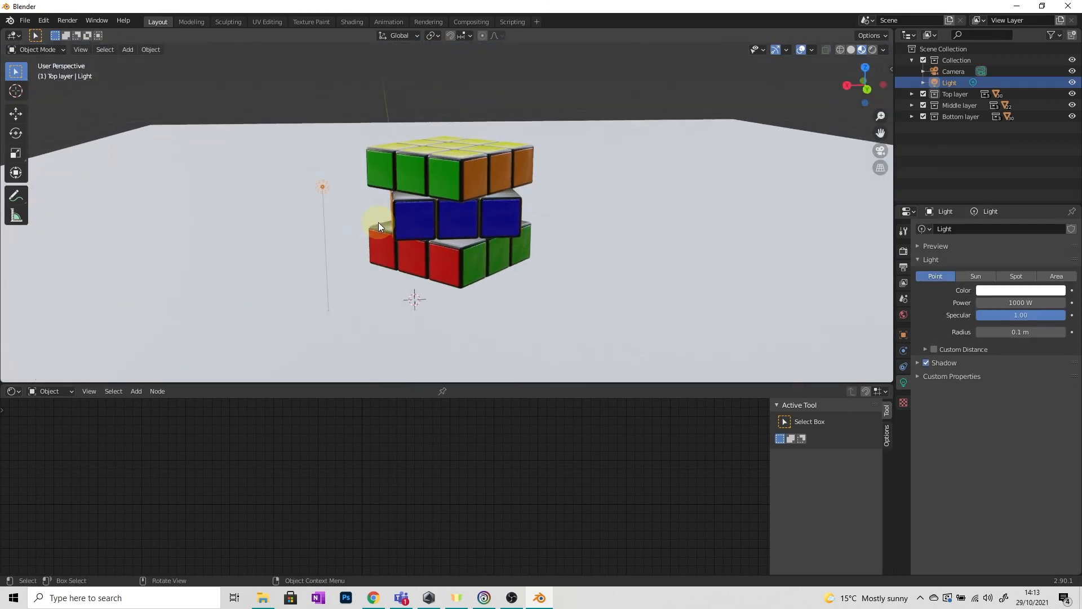
key(g)
key(z)
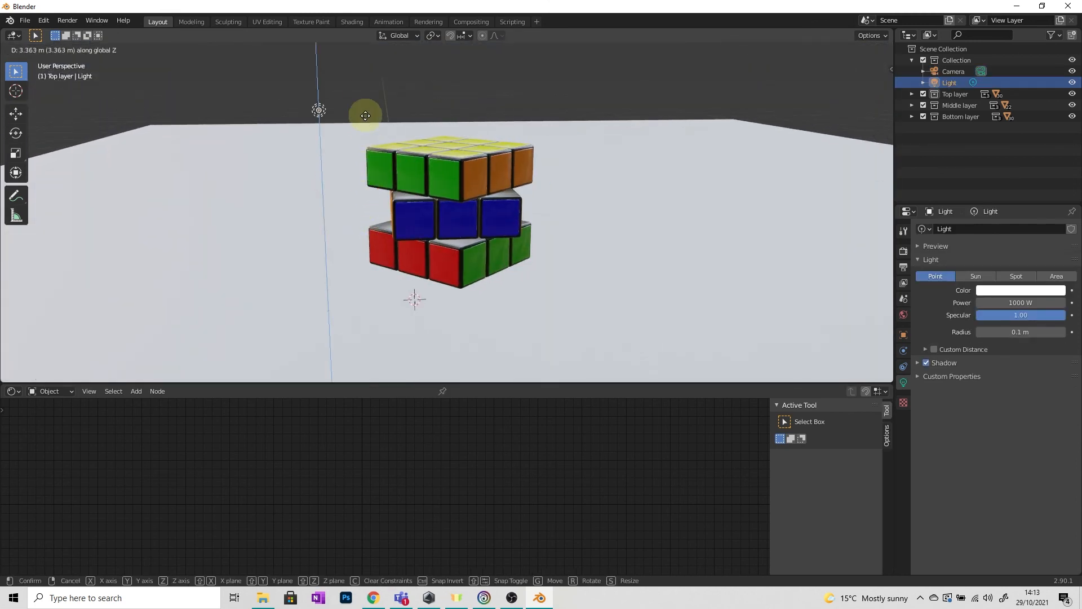
click(361, 68)
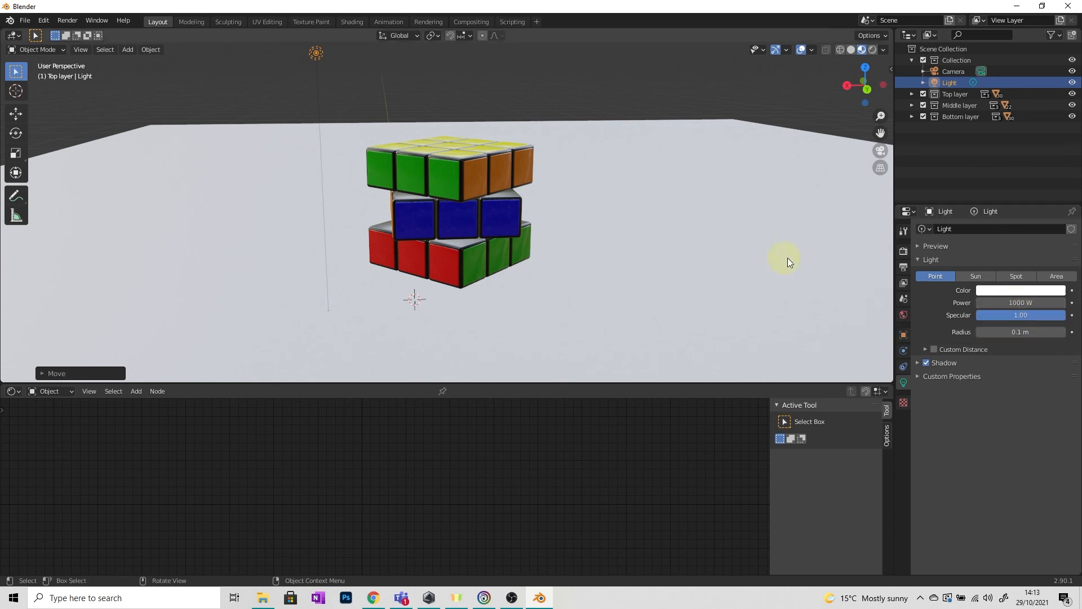
- Look through the camera and switch the viewport shading to Rendered
middle_drag(786, 258, 540, 241)
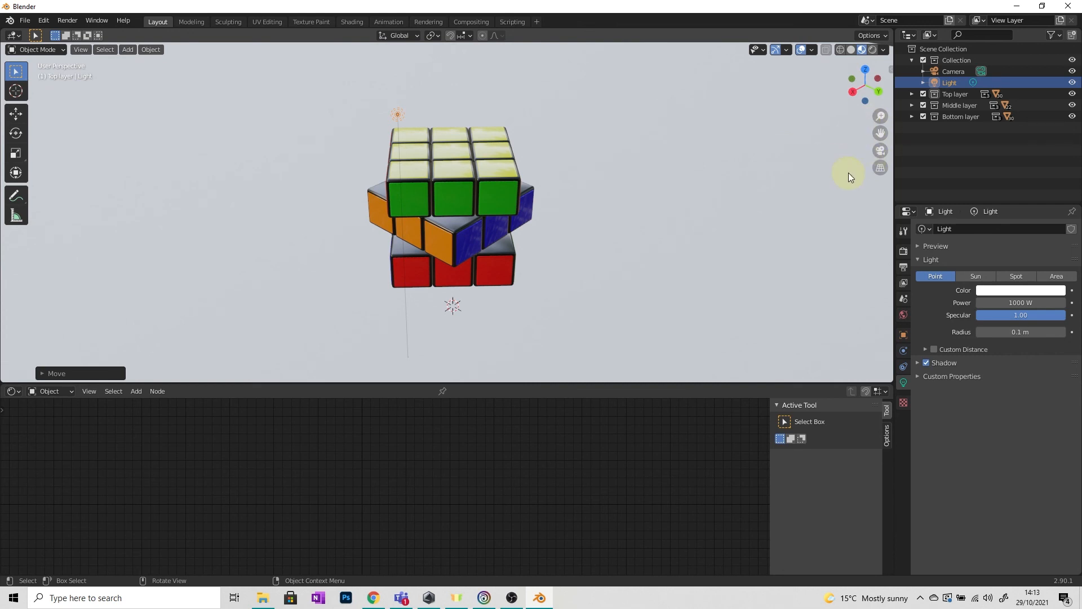
click(880, 151)
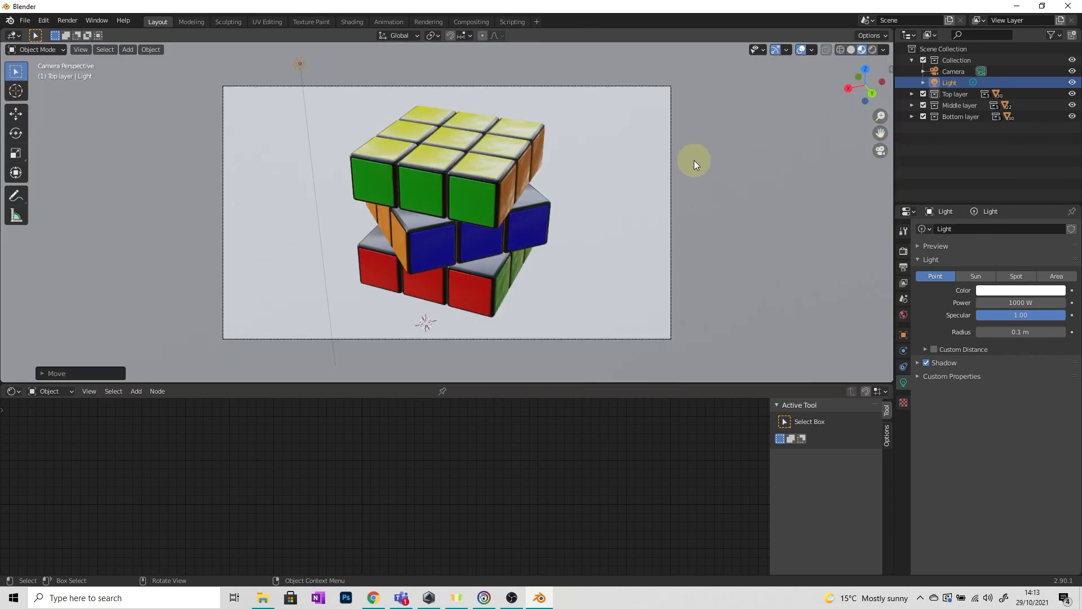
key(z)
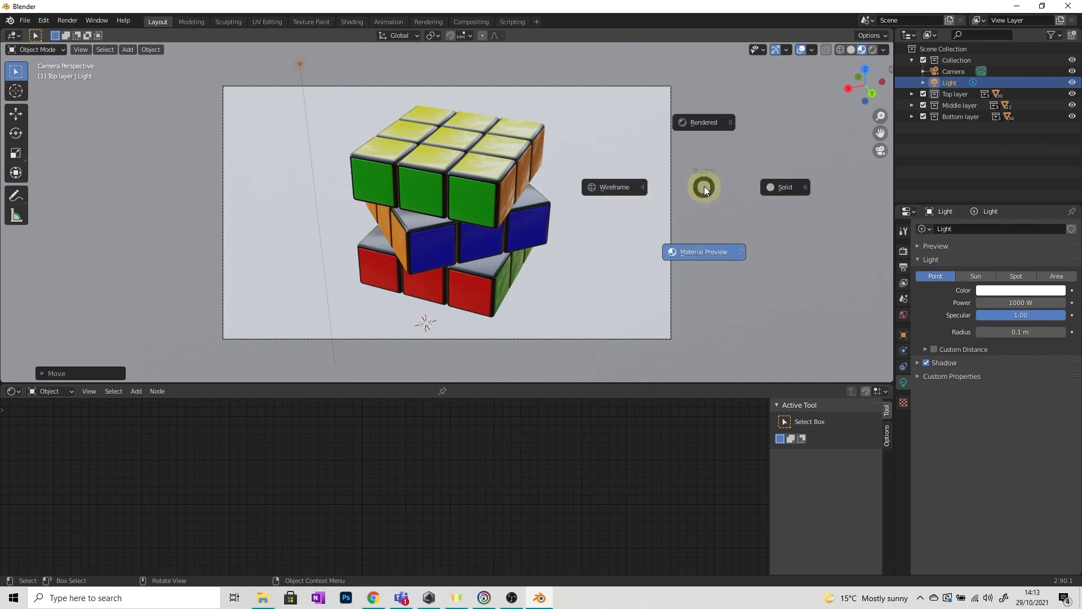
click(704, 122)
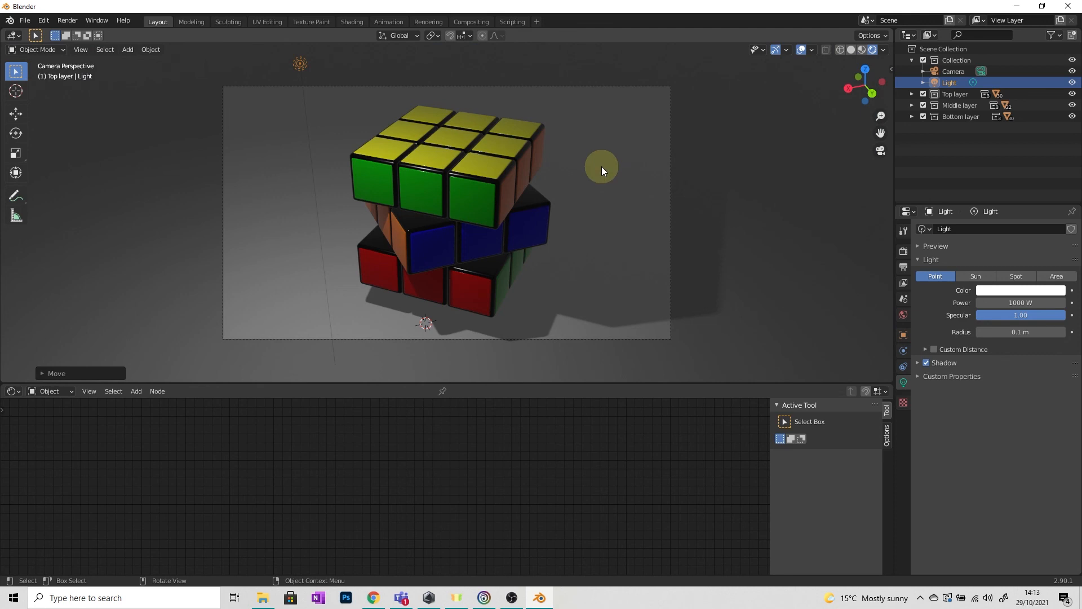
scroll(600, 167, up, 1)
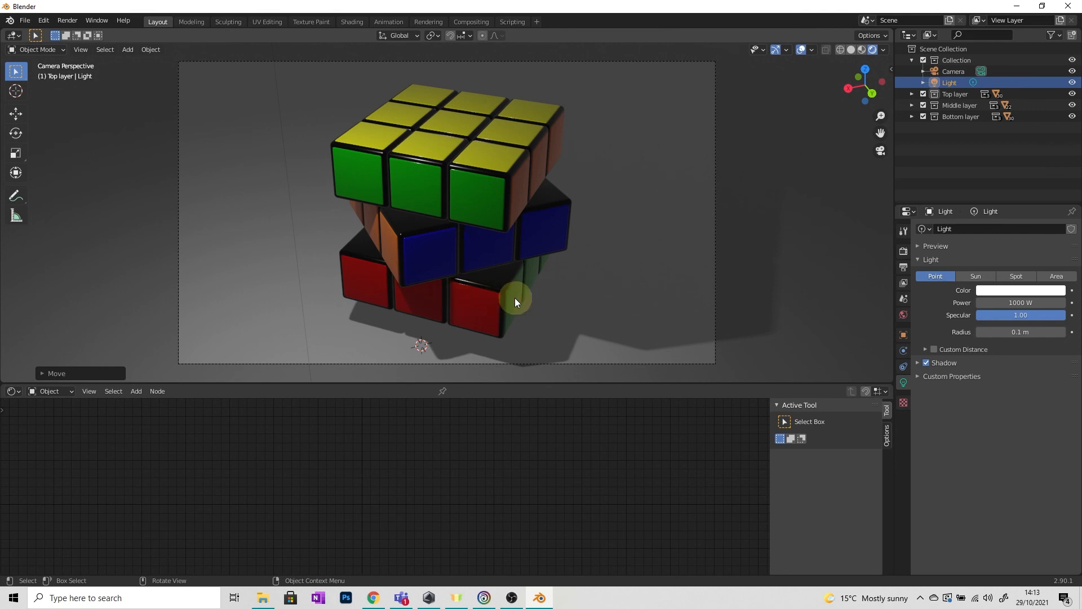
- Set the point light's power to 3000 W
click(1023, 303)
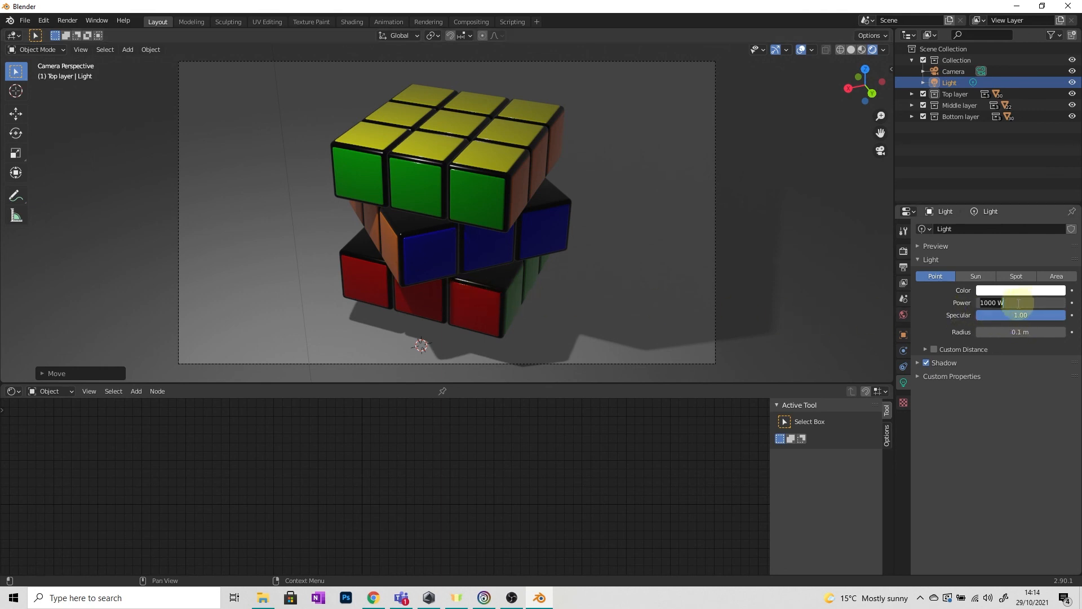
drag(996, 305, 974, 304)
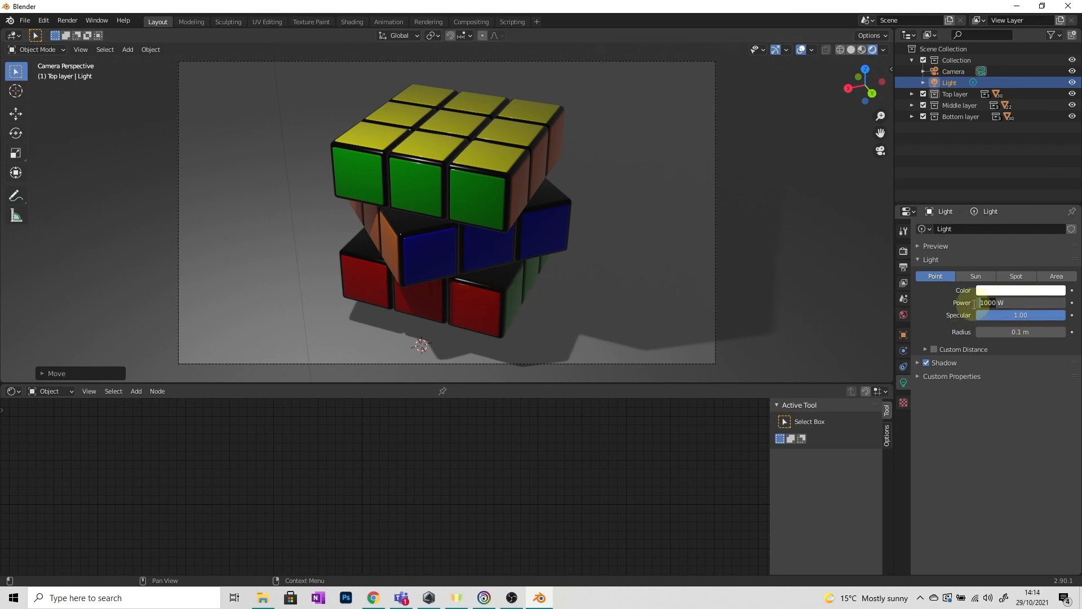
text(3000)
key(Return)
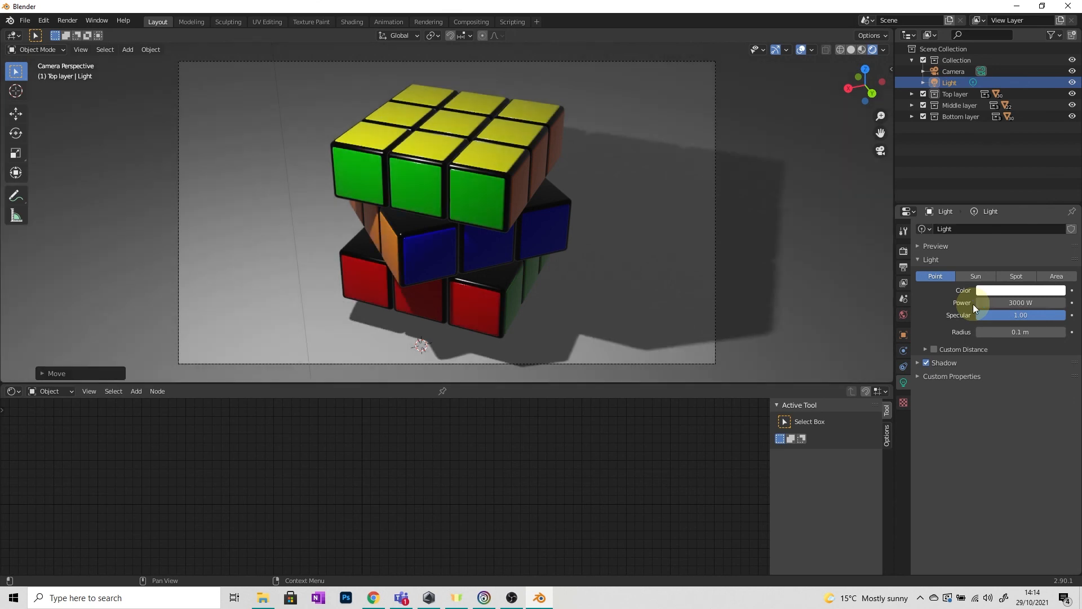
- Move the point light about 3.4 m along the global Y axis so the cube's shadow shifts on the ground plane
scroll(498, 286, down, 3)
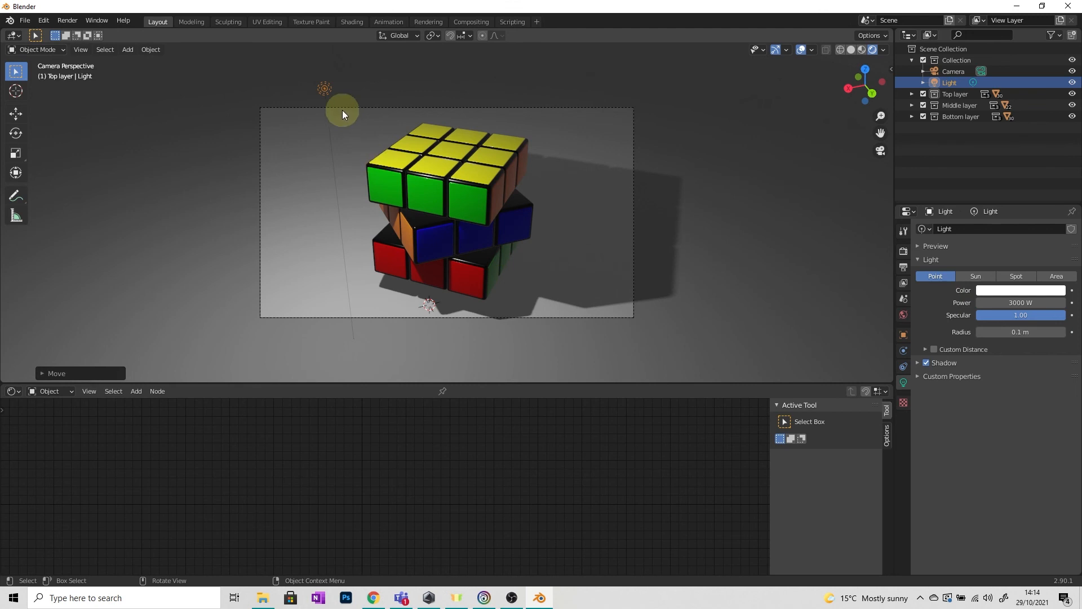
key(g)
key(y)
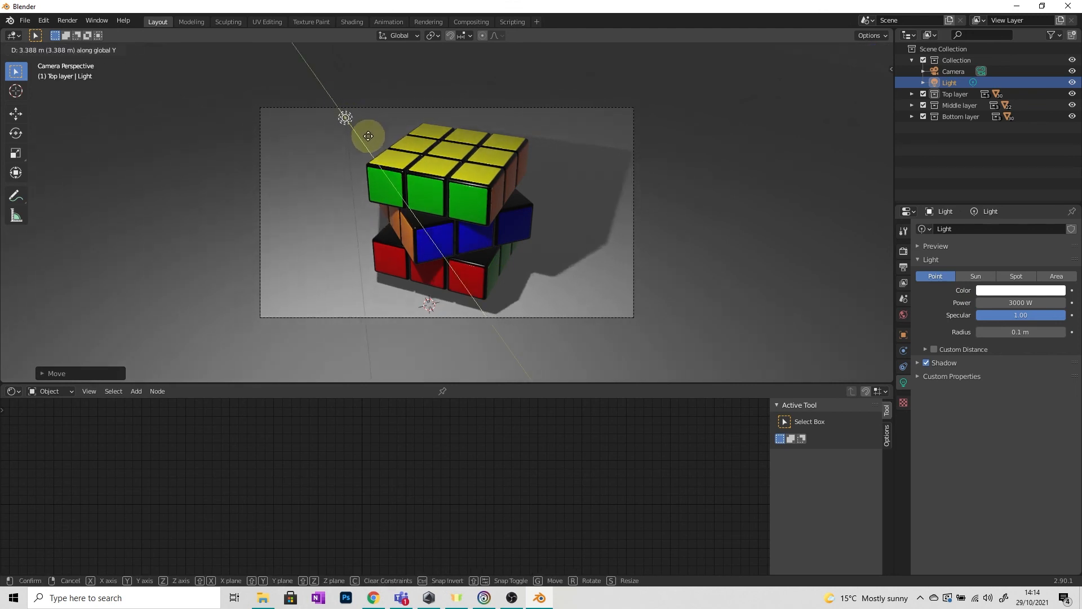
click(369, 135)
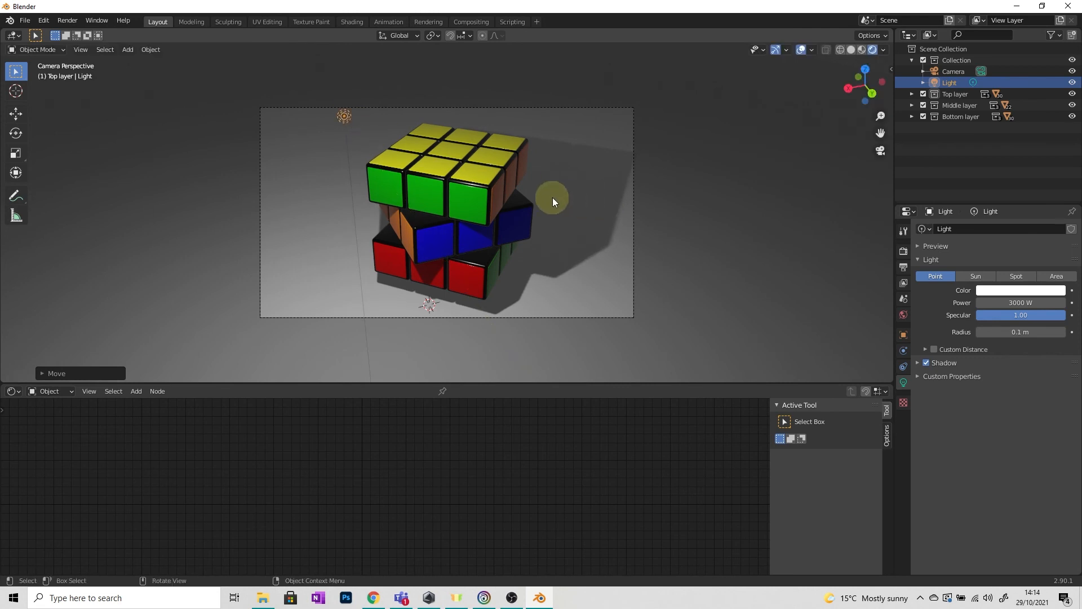
scroll(572, 203, up, 2)
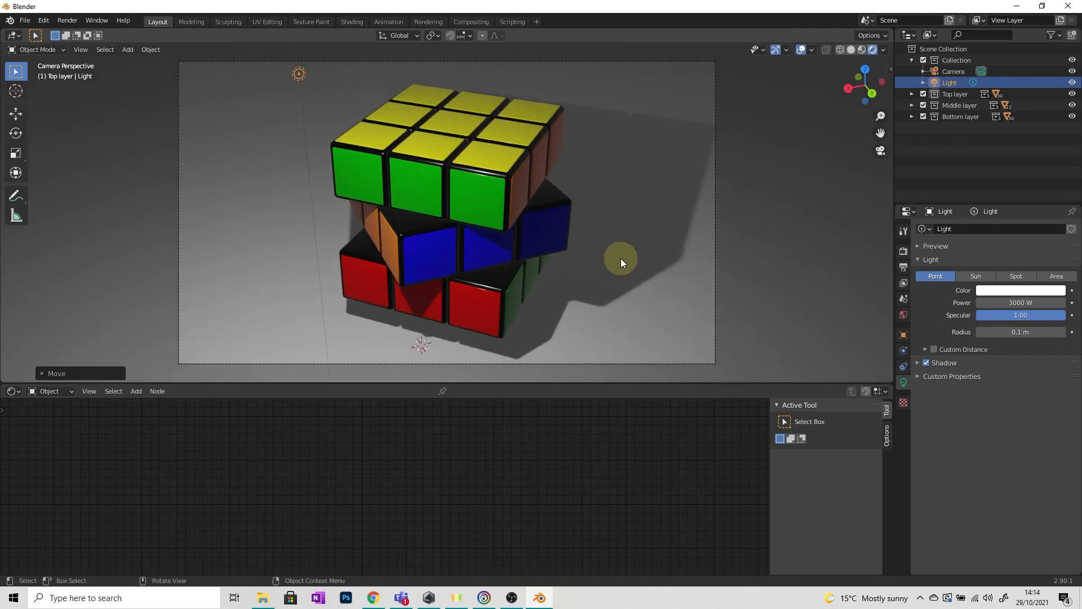
- Render a still image from the camera with Eevee, check the result, and close the render window without saving
click(68, 21)
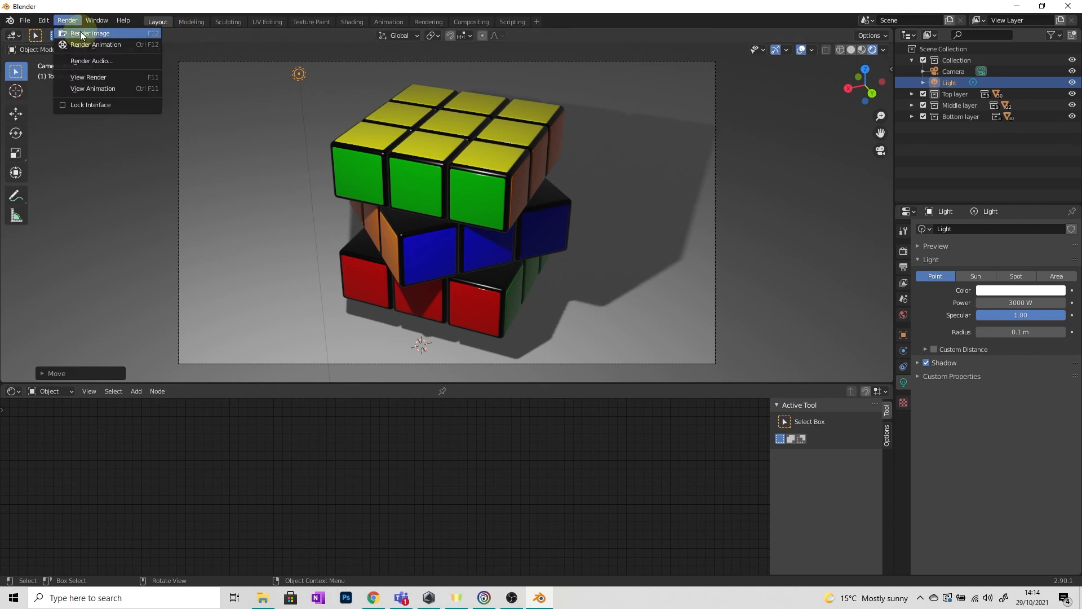
click(101, 36)
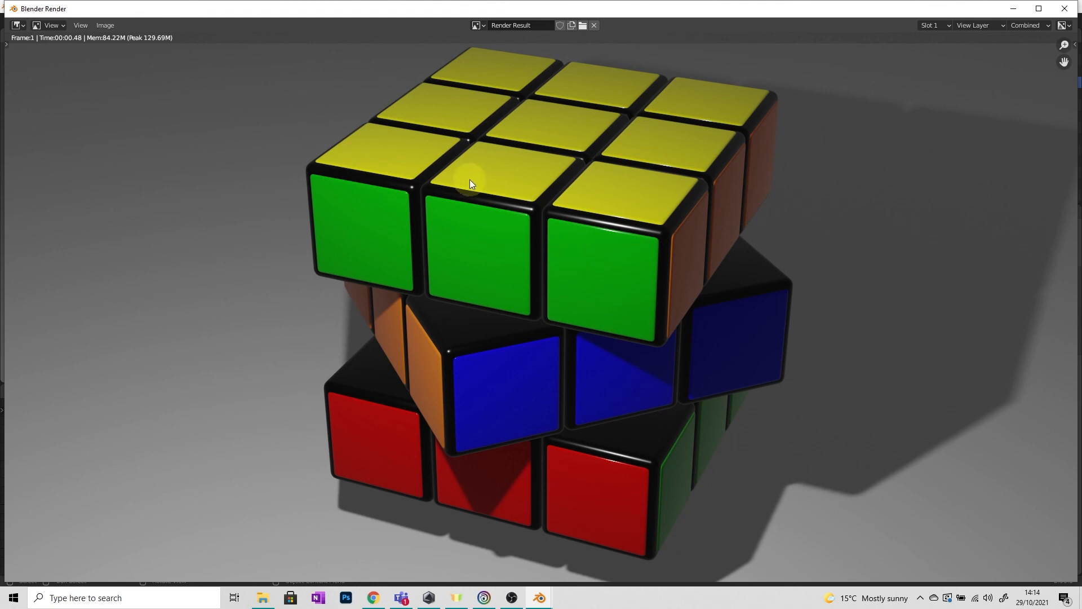
click(110, 26)
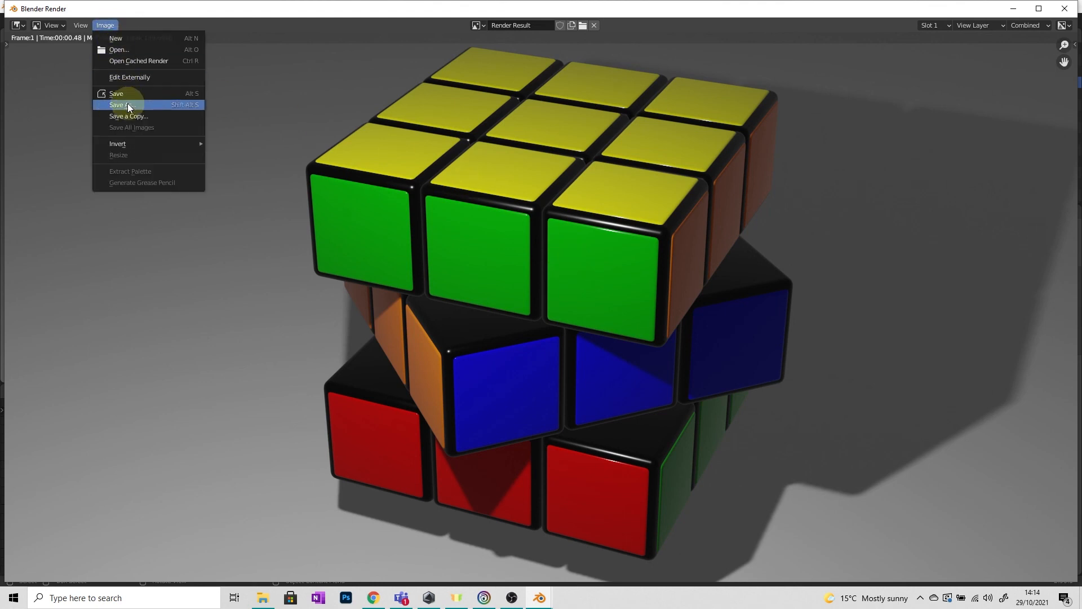
click(1064, 9)
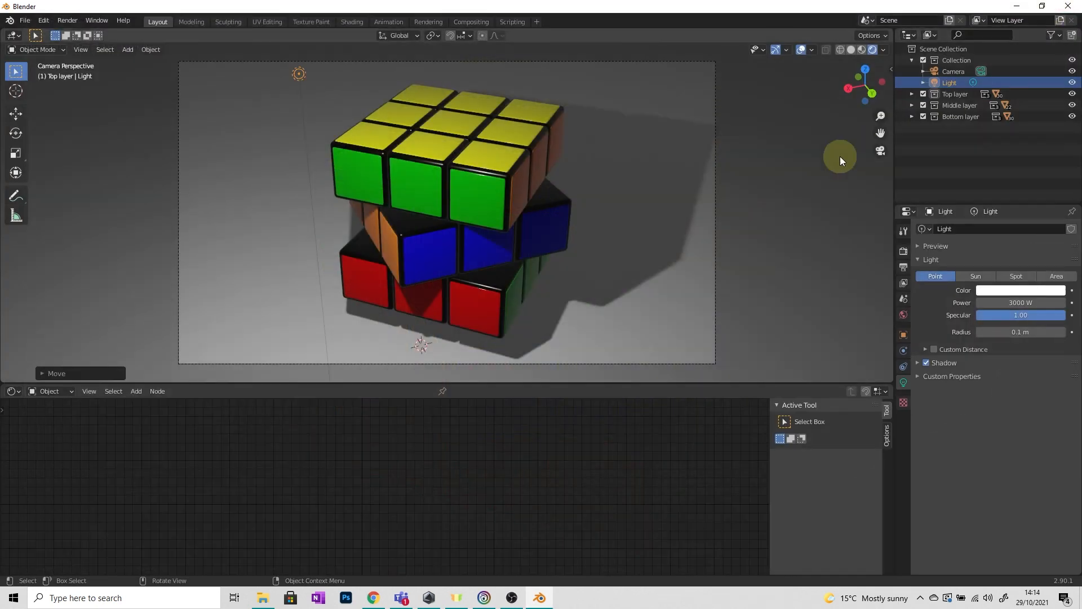
- Switch the scene's render engine to Cycles
click(904, 253)
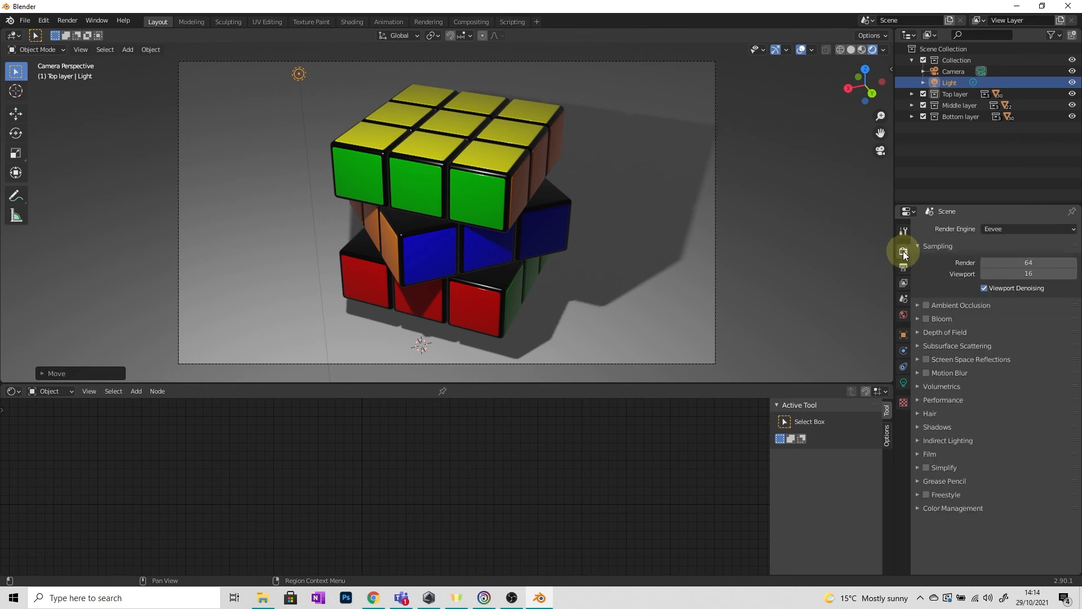
click(999, 228)
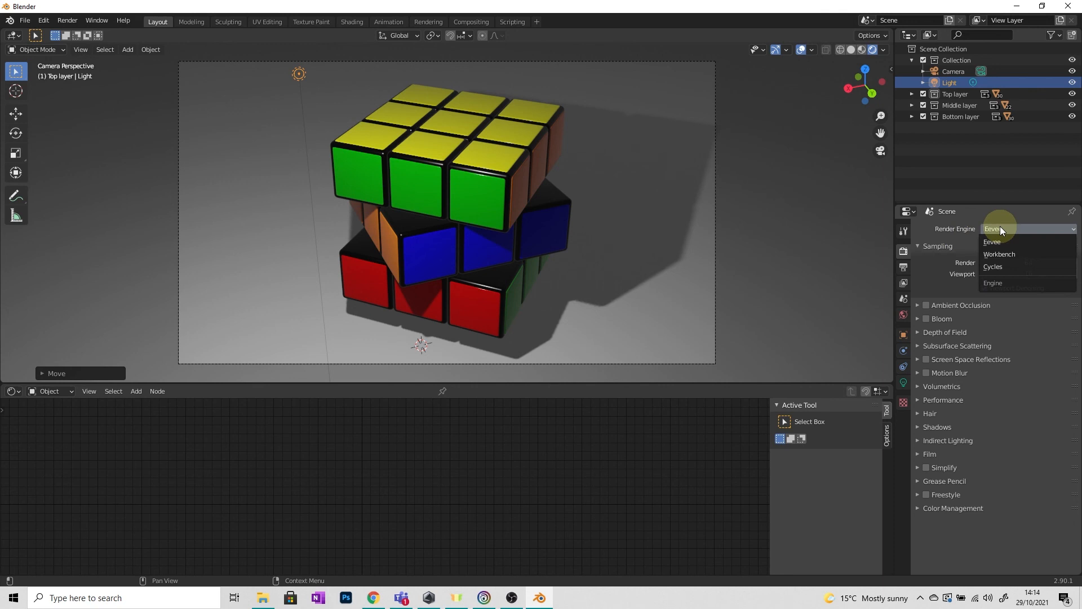
click(999, 269)
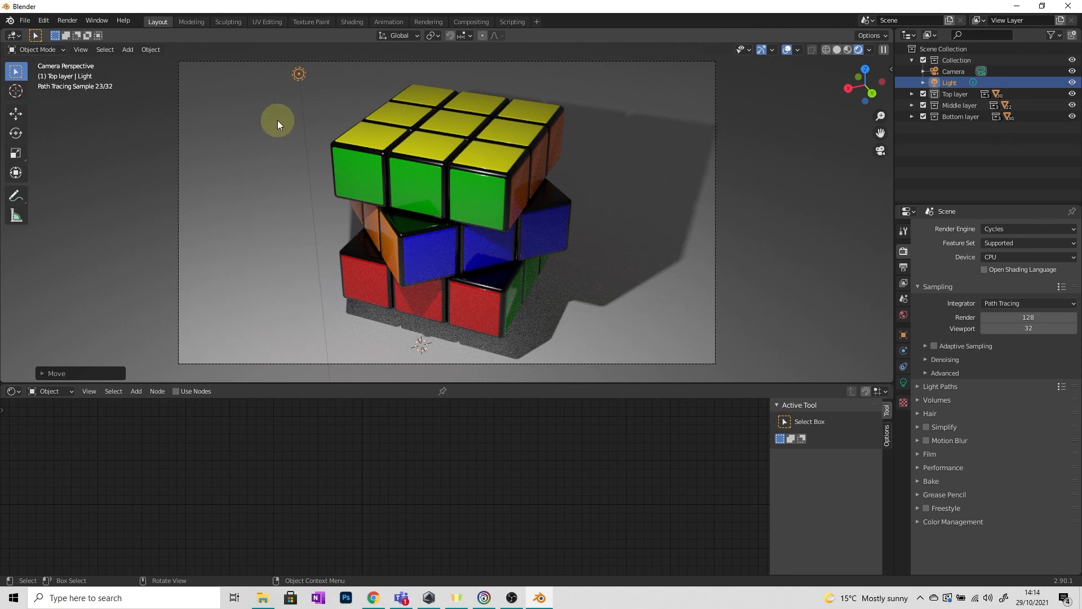
- Render a still image of the twisted cube with Cycles and inspect the finished render up close
click(67, 21)
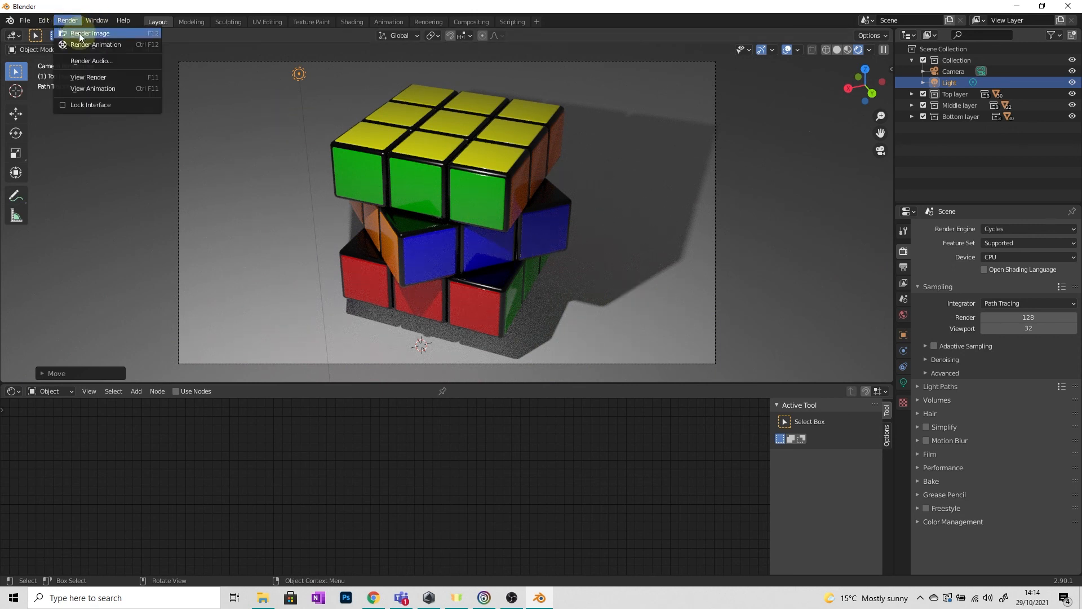
key(F12)
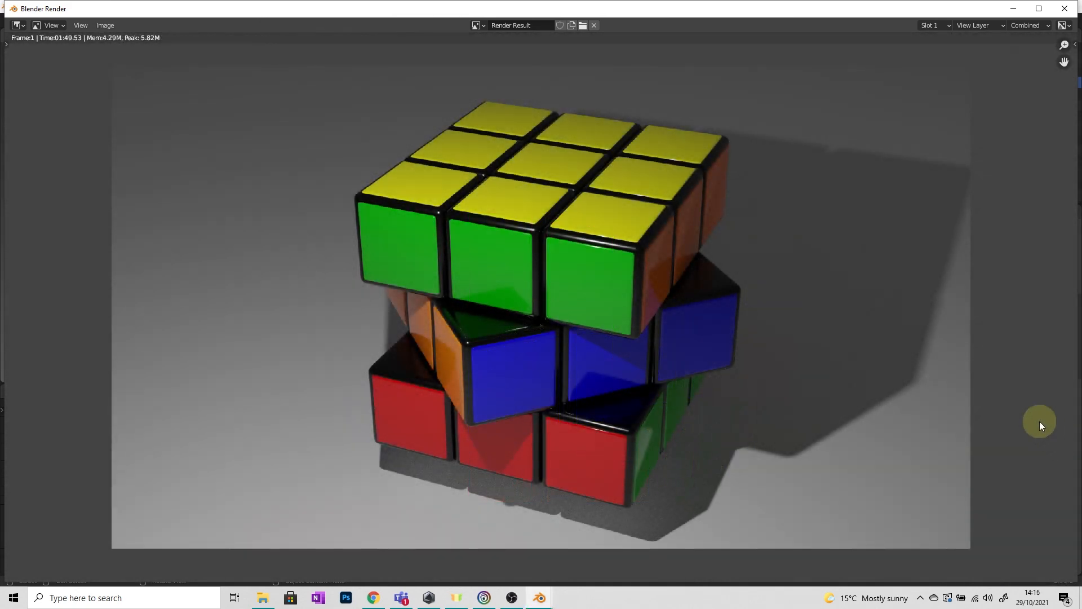
scroll(1039, 420, up, 1)
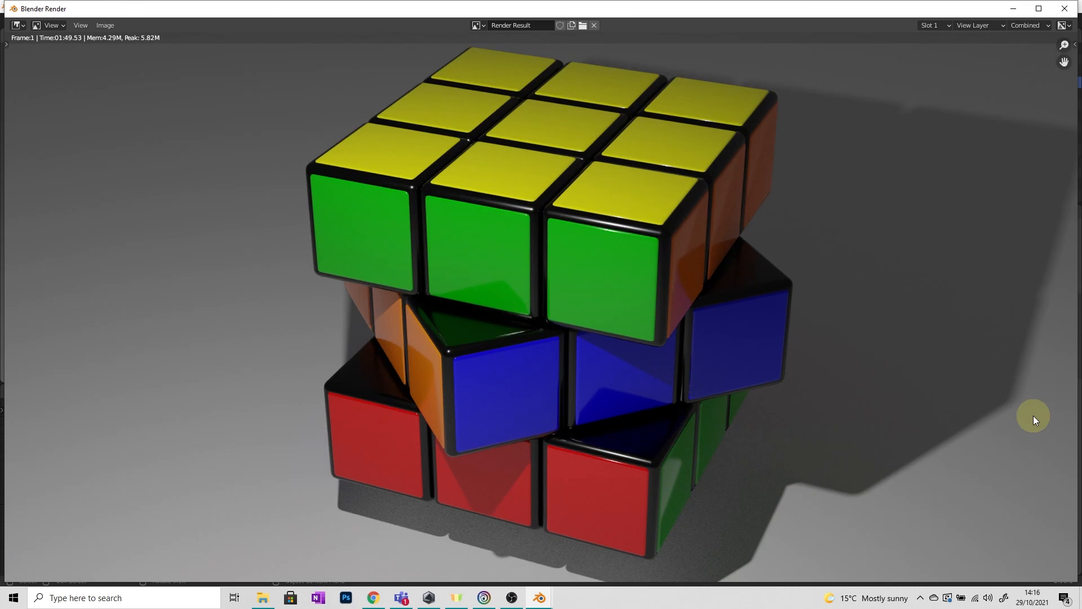